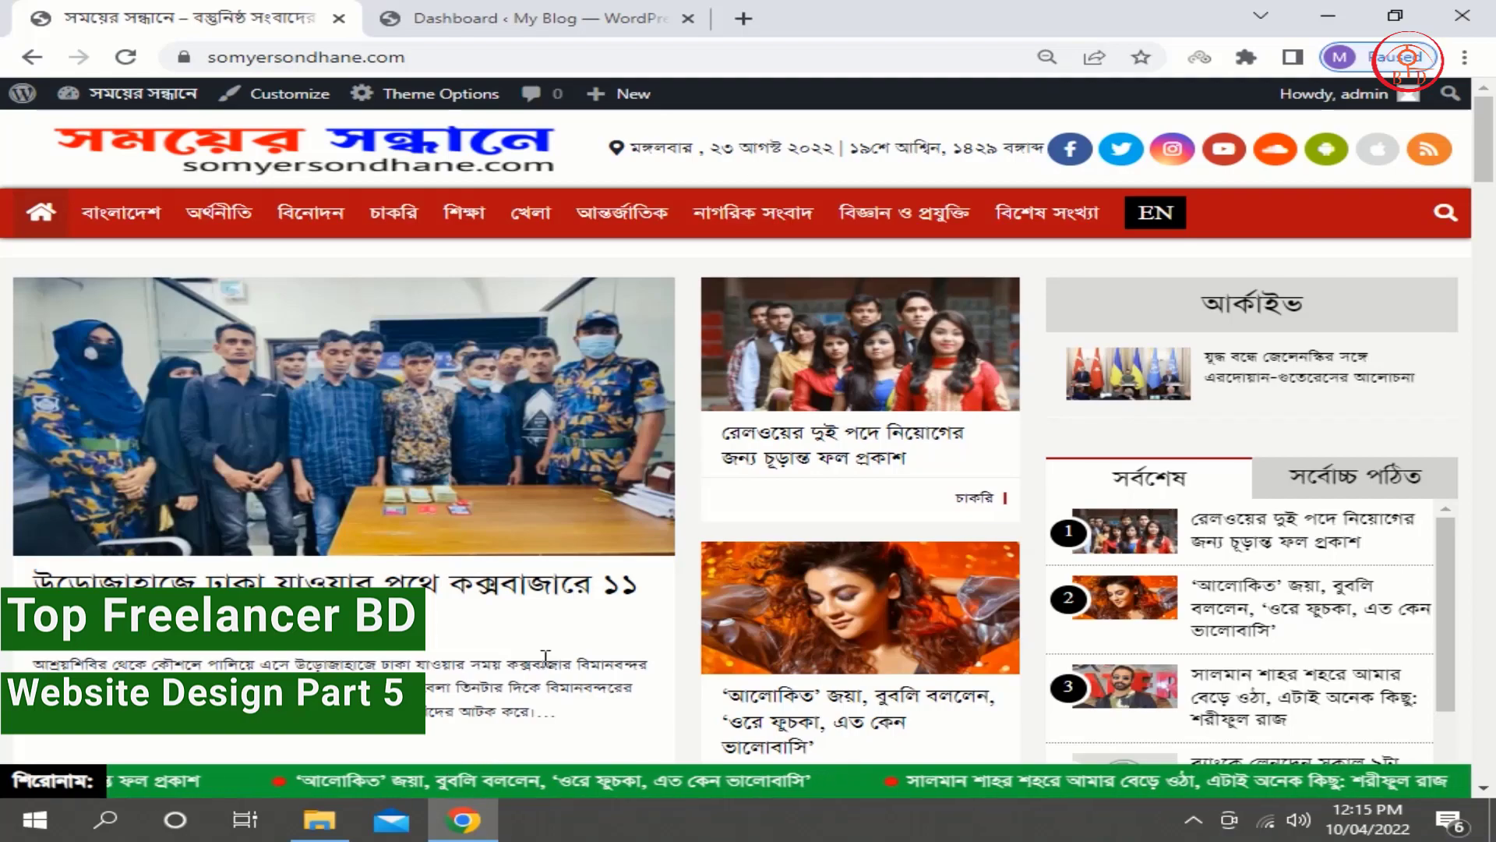
Look over the somyersondhane.com news home page and the My Blog WordPress dashboard.
scroll(541, 657, down, 5)
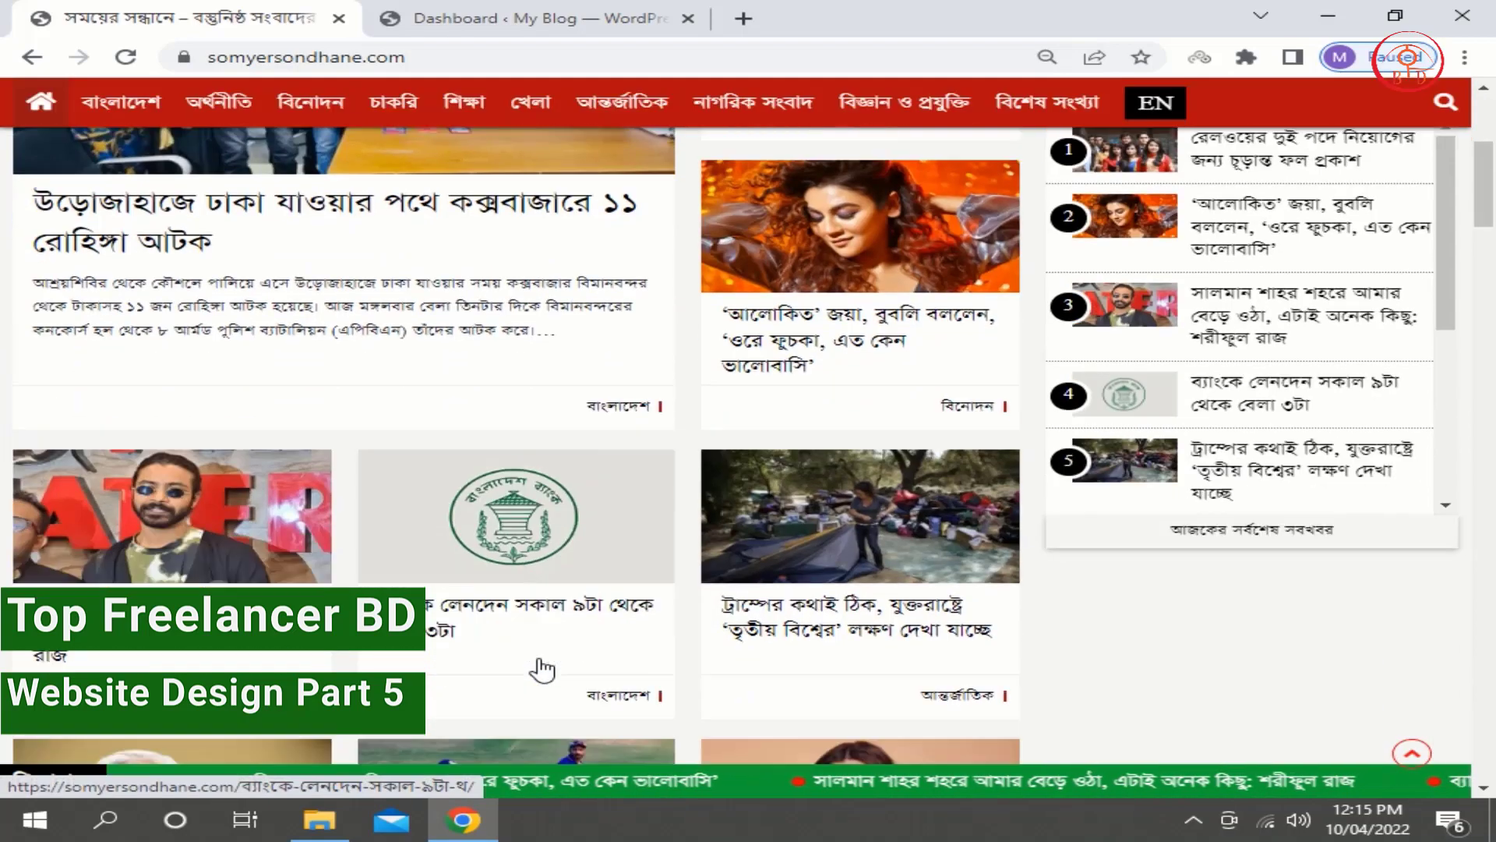
scroll(541, 657, up, 5)
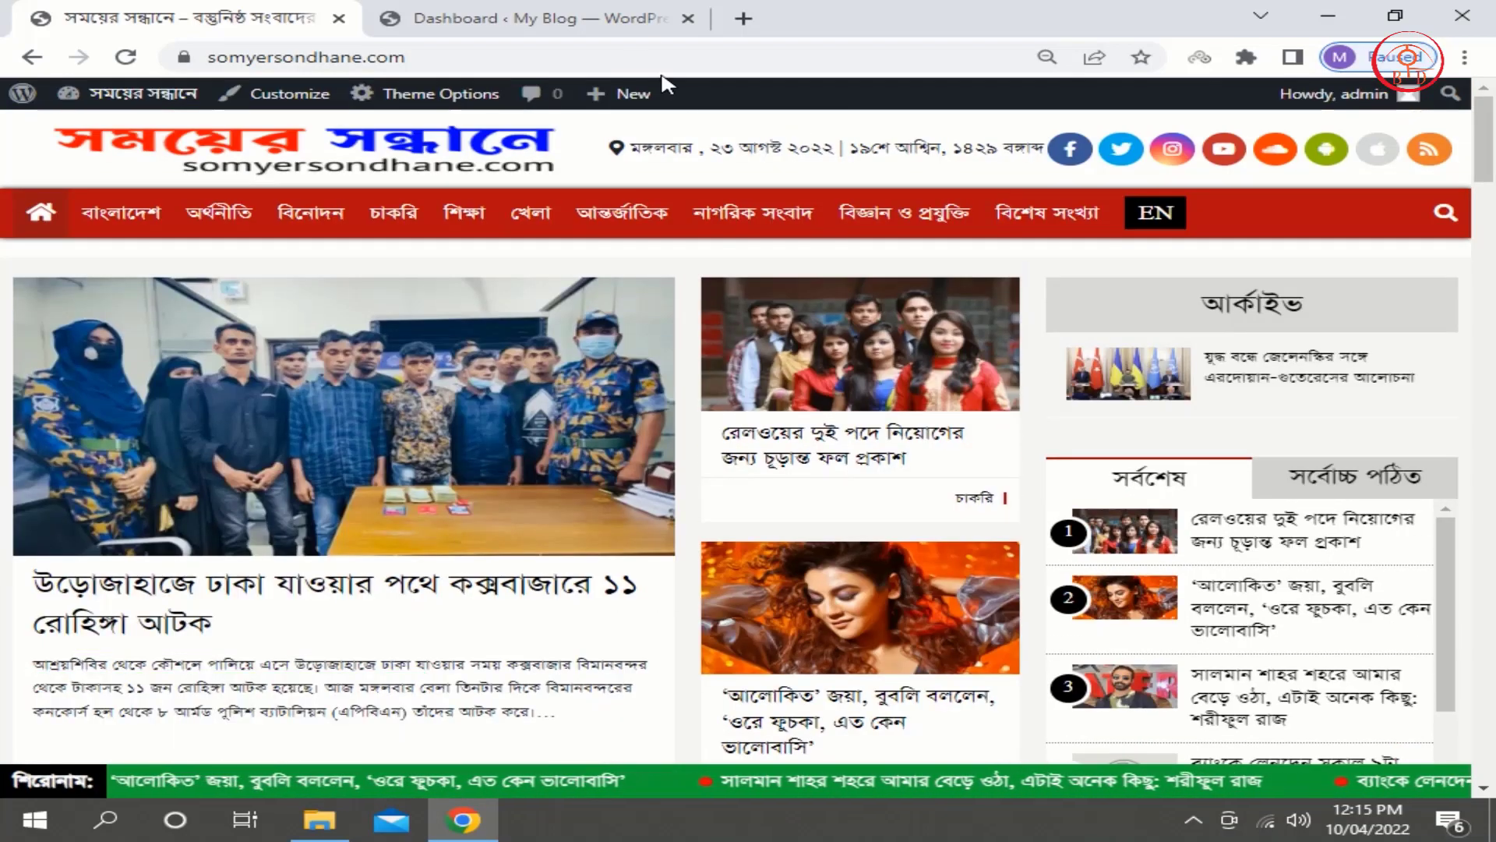
click(600, 33)
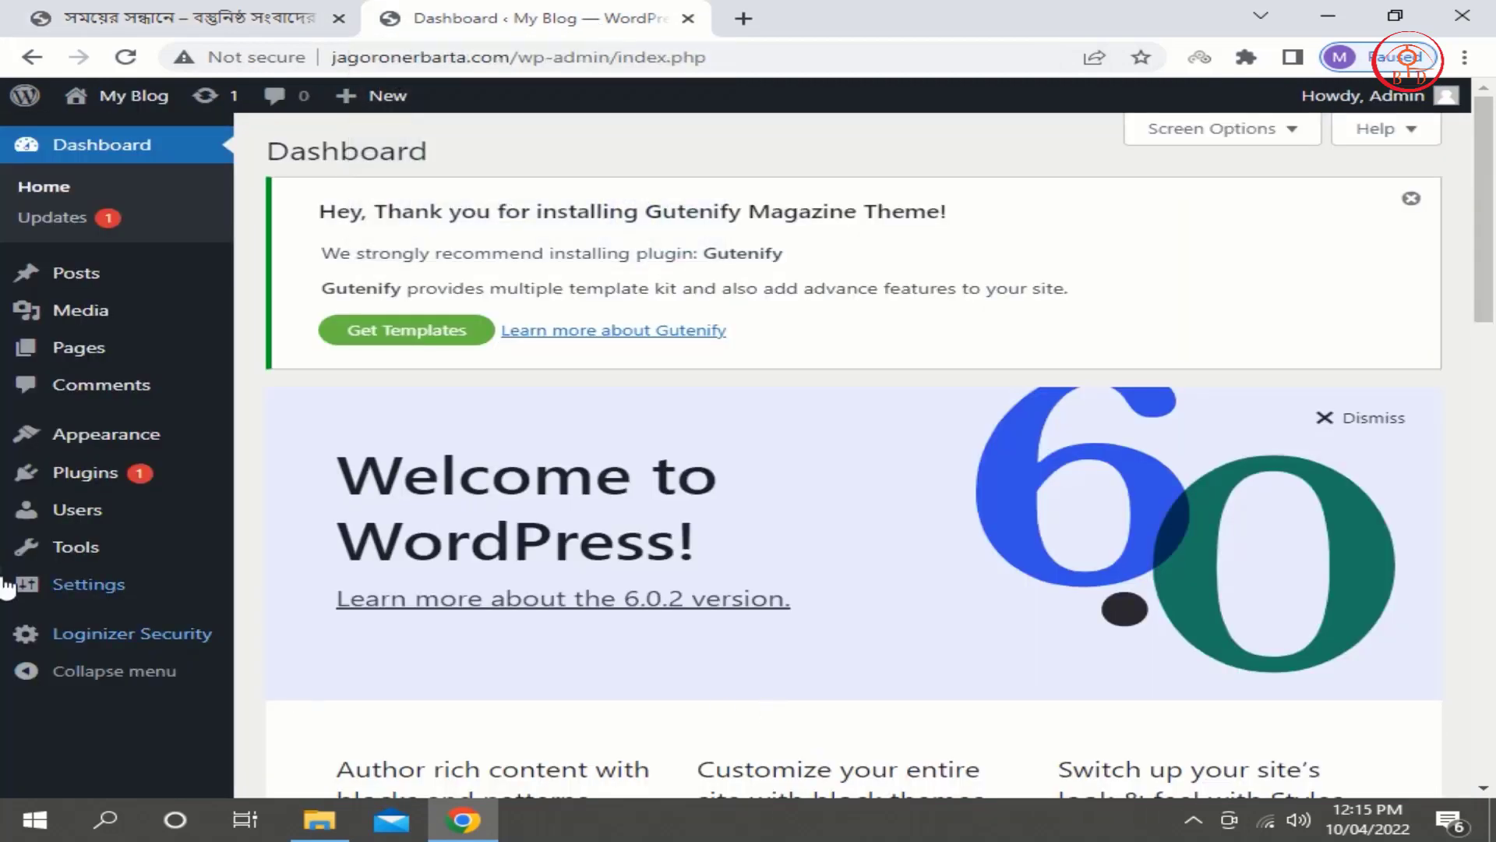
mouse_move(154, 649)
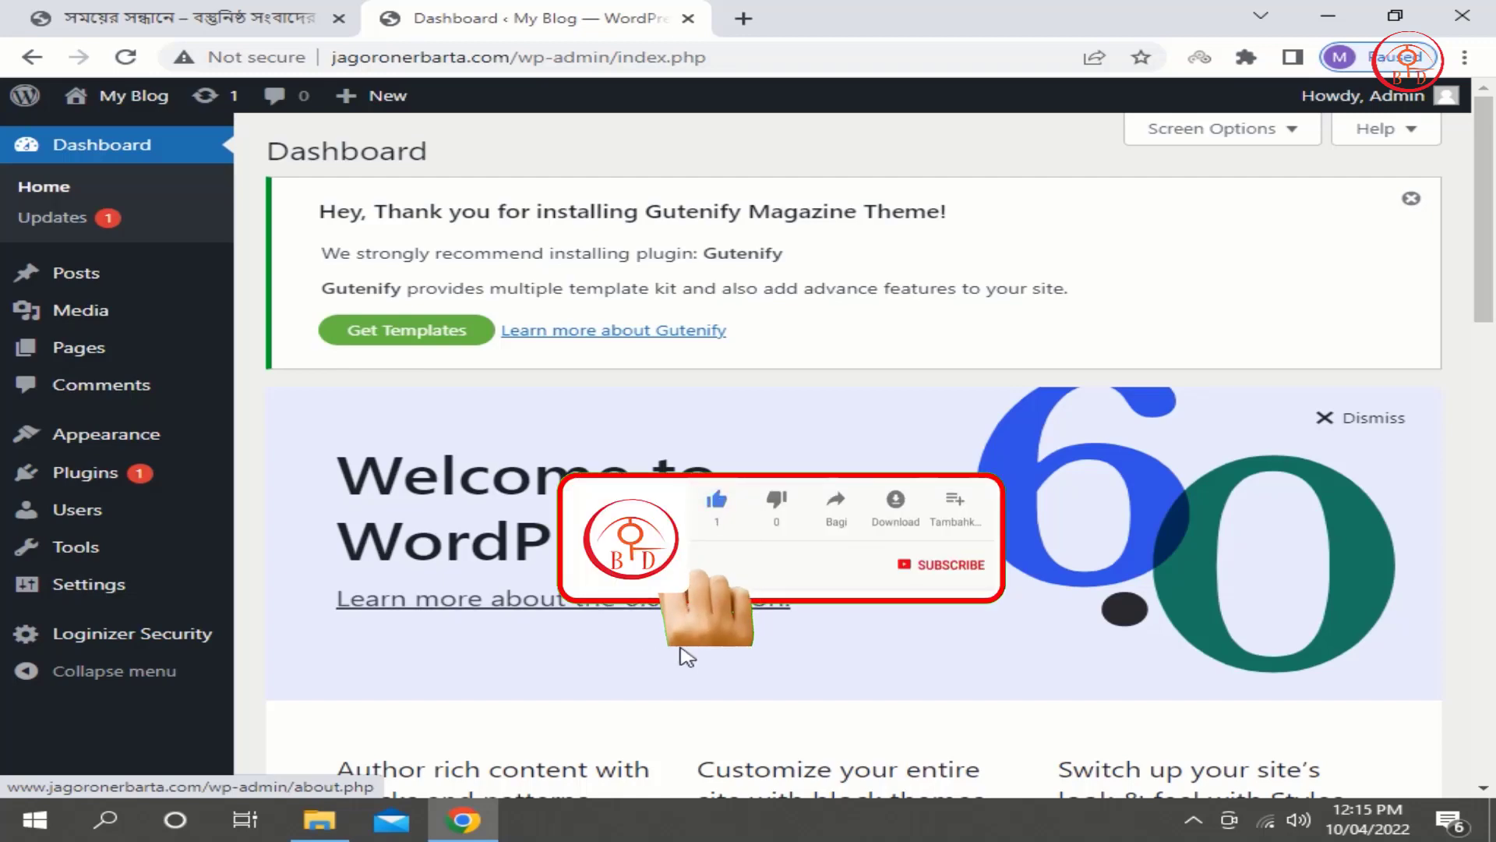
scroll(669, 657, down, 15)
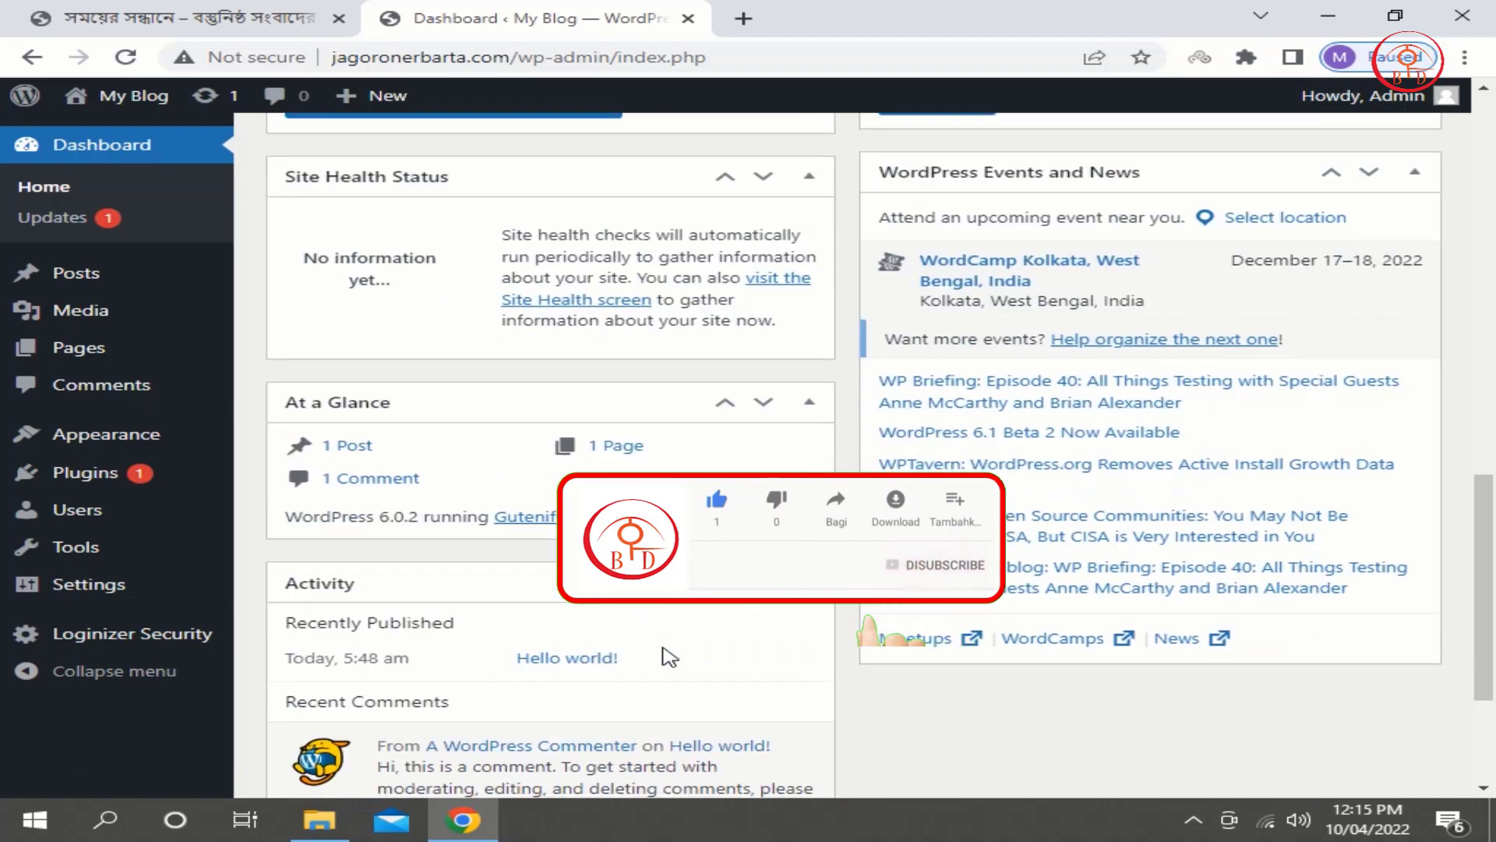
scroll(669, 657, up, 8)
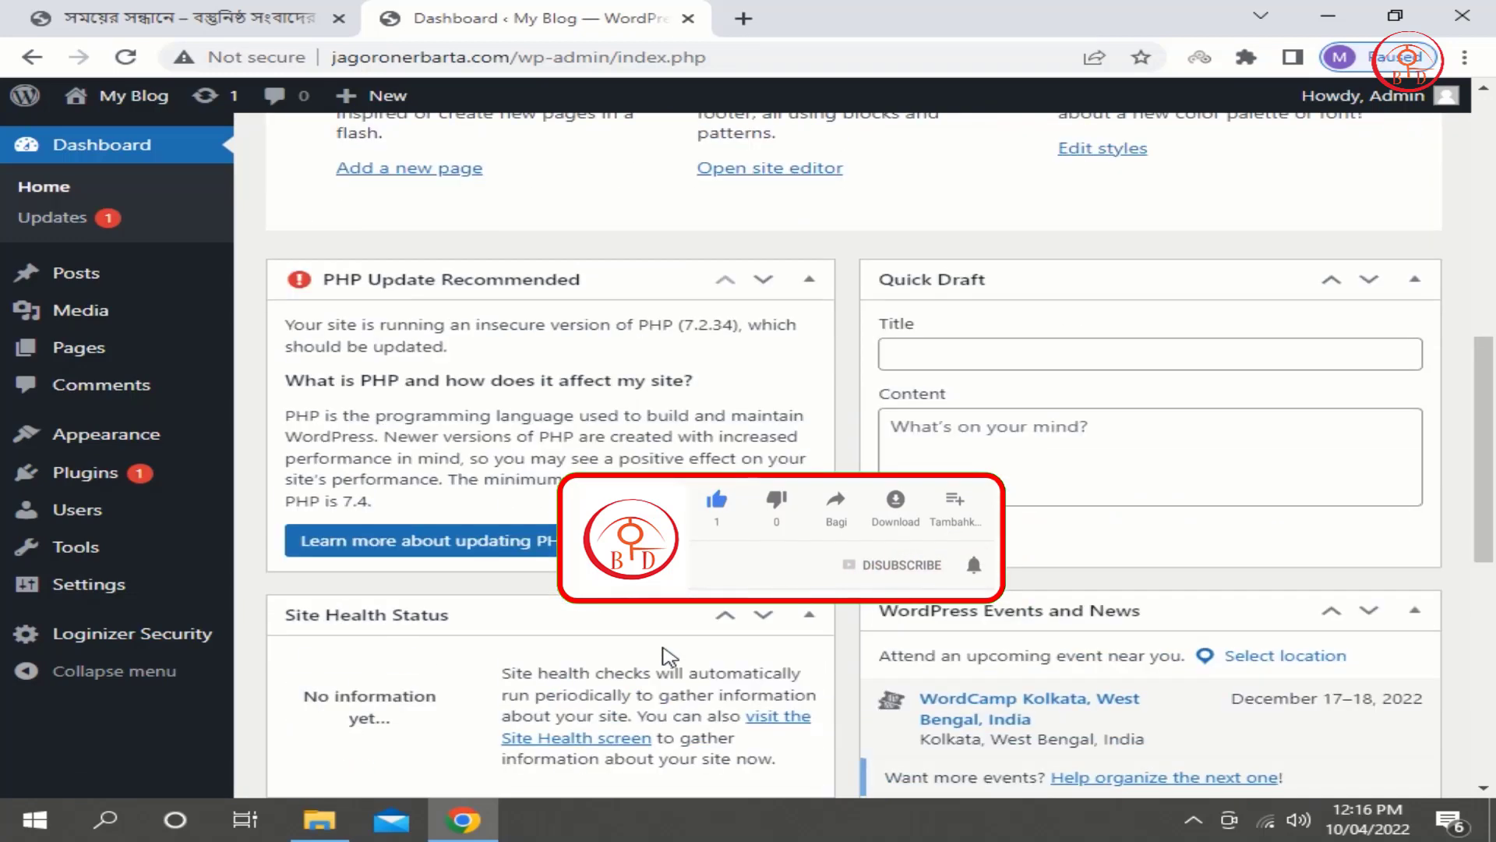
scroll(666, 646, up, 5)
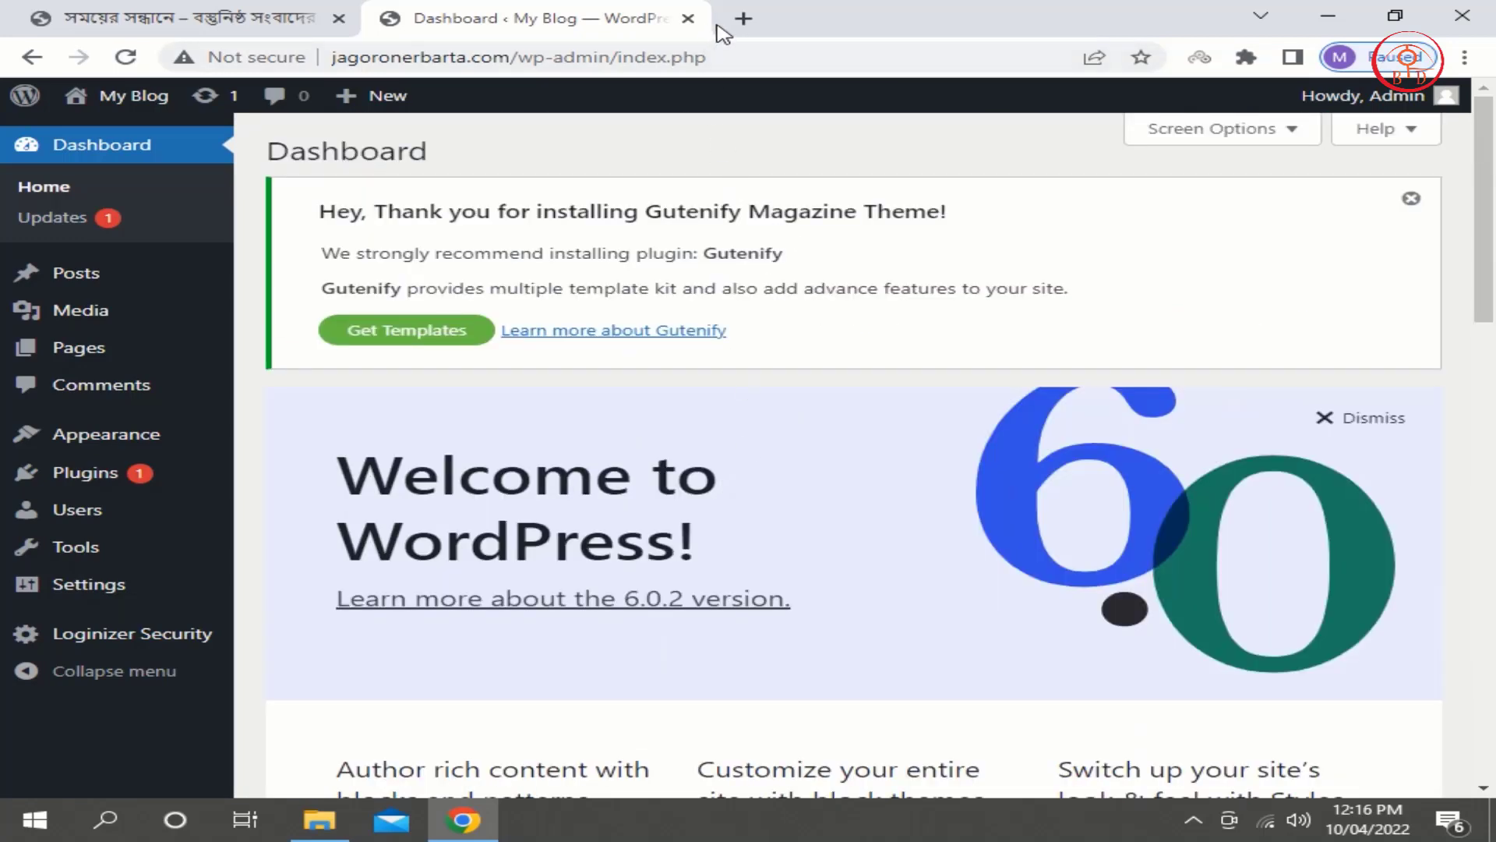
Search YouTube in a new browser tab for "top freelancer bd" and open the Top Freelancer BD channel.
click(744, 18)
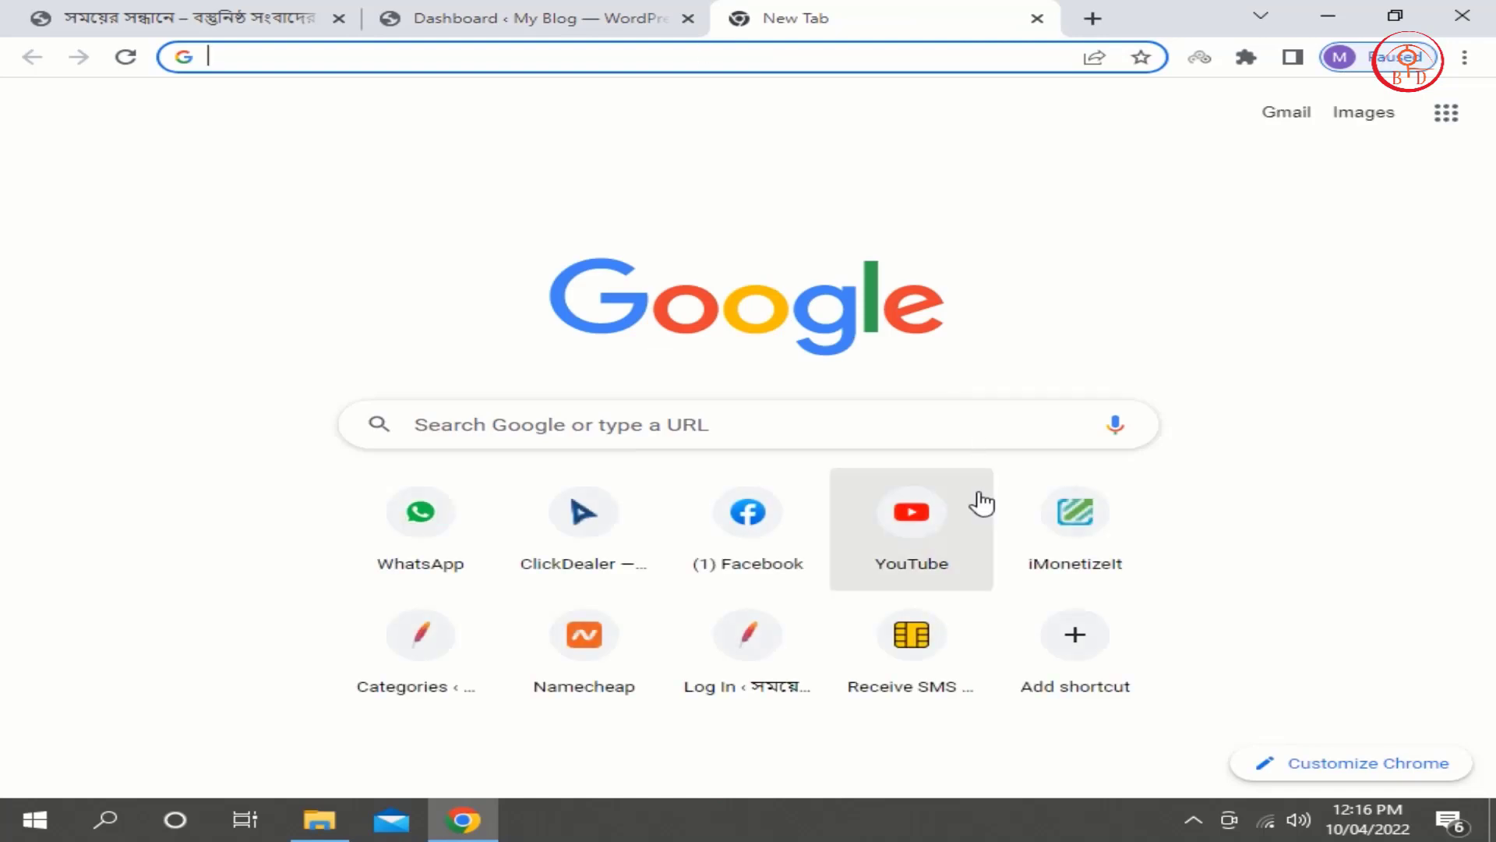
click(890, 525)
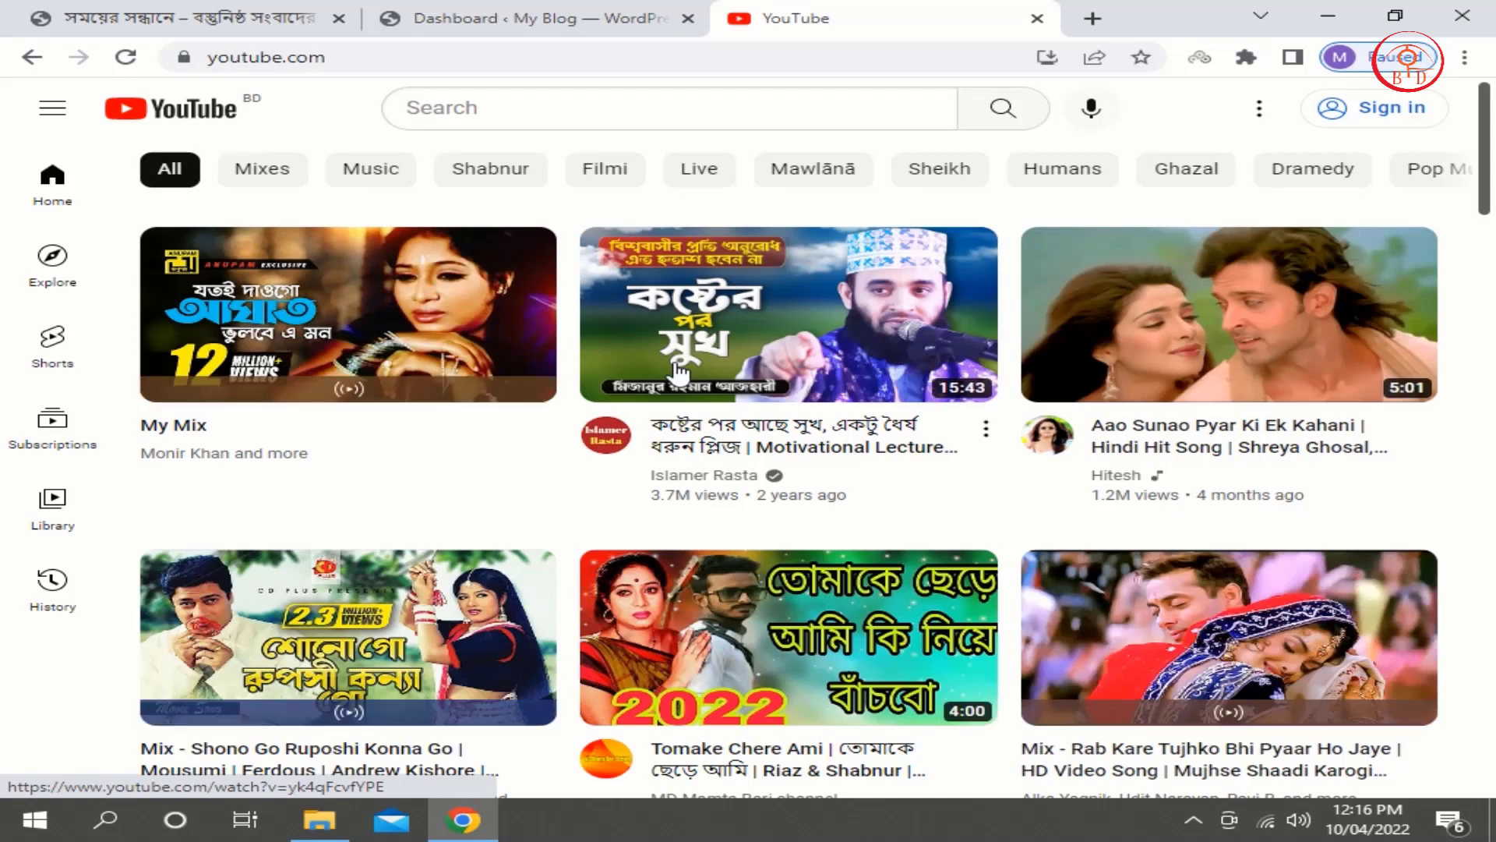
click(674, 117)
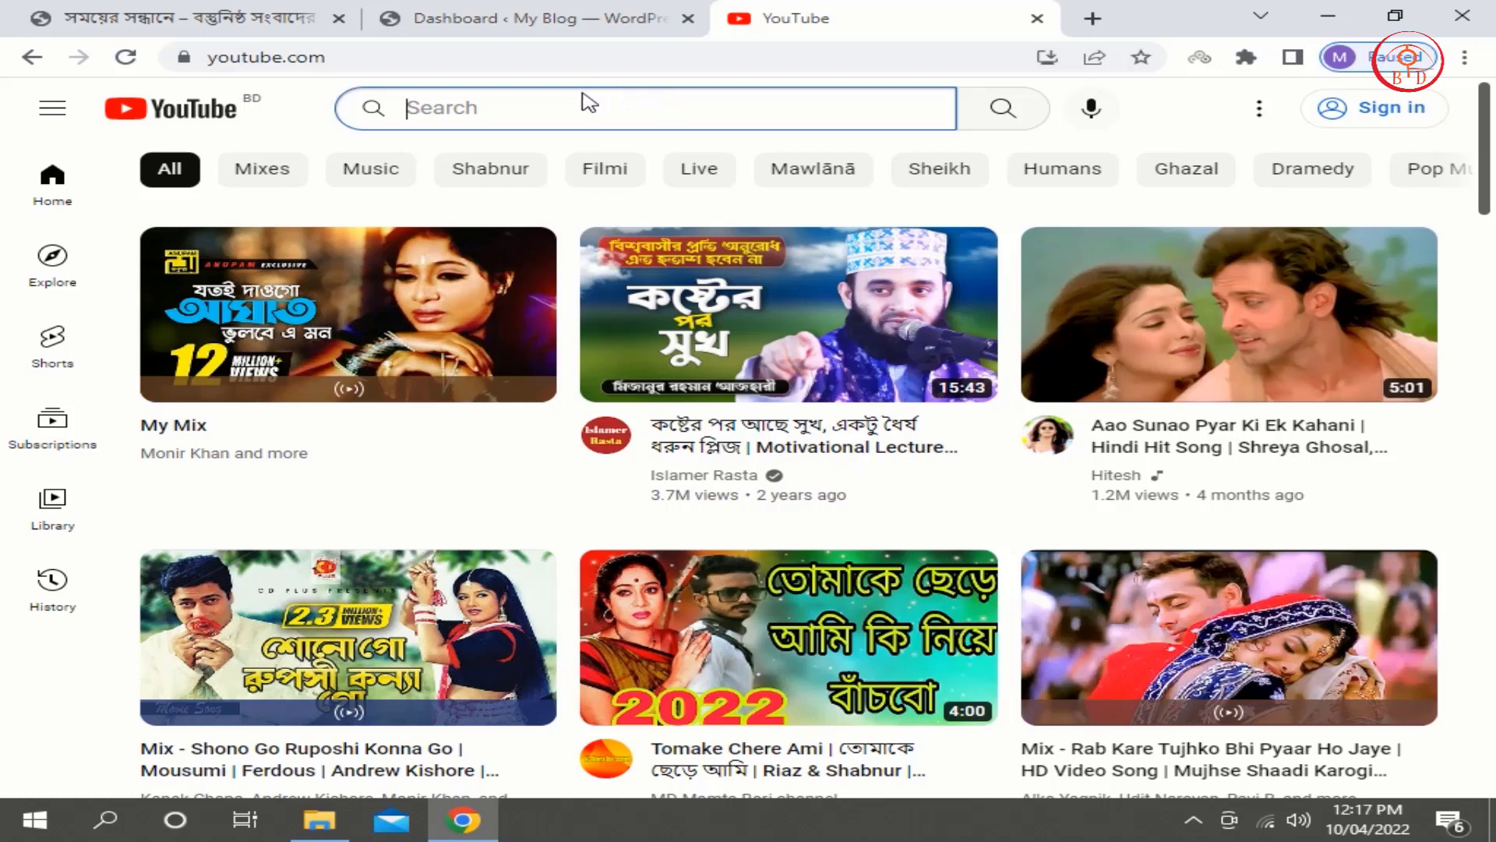
text(top )
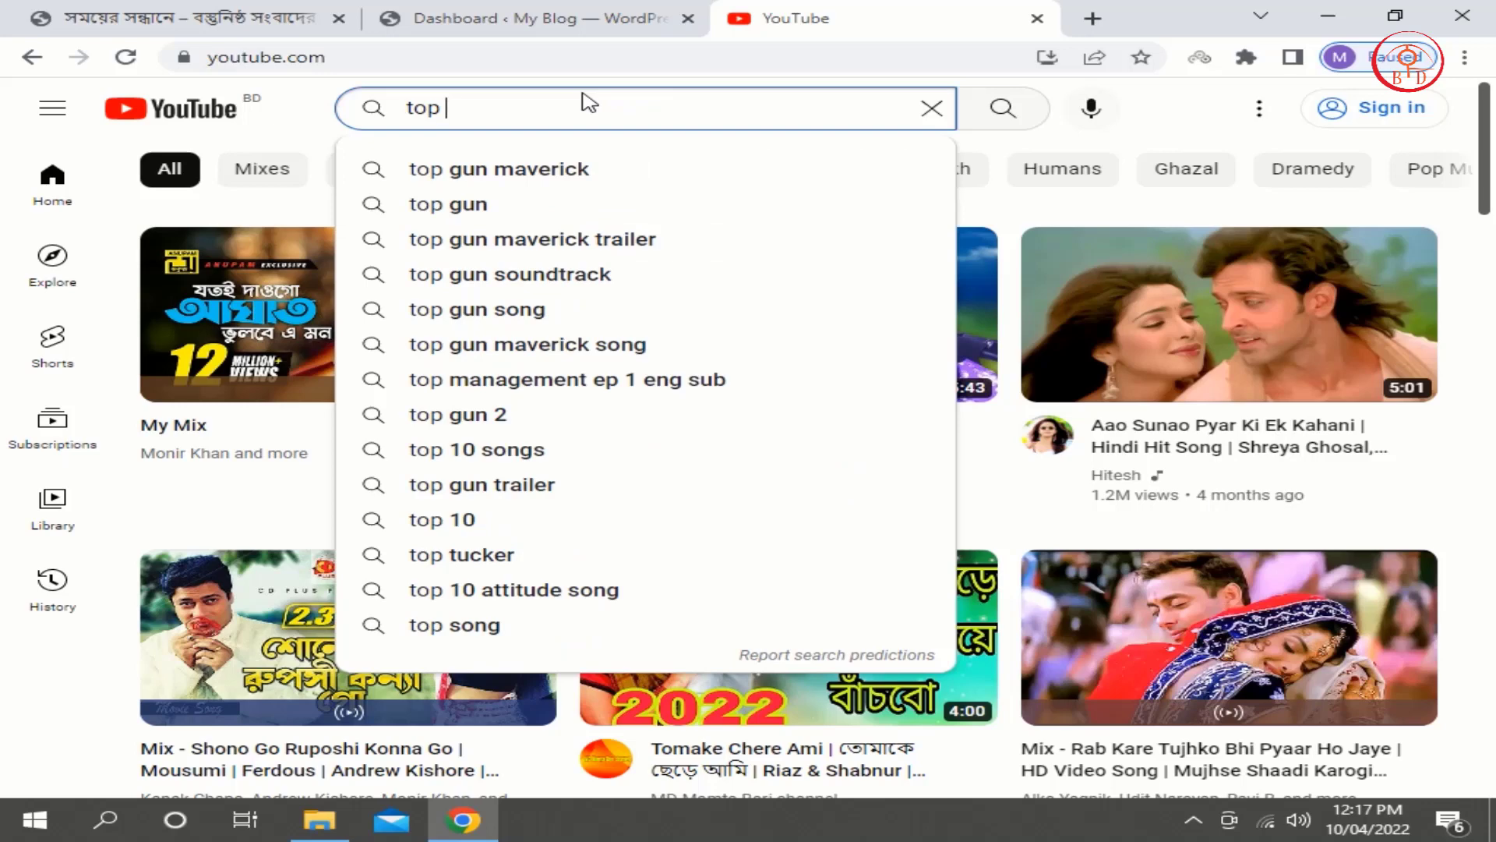
text(free)
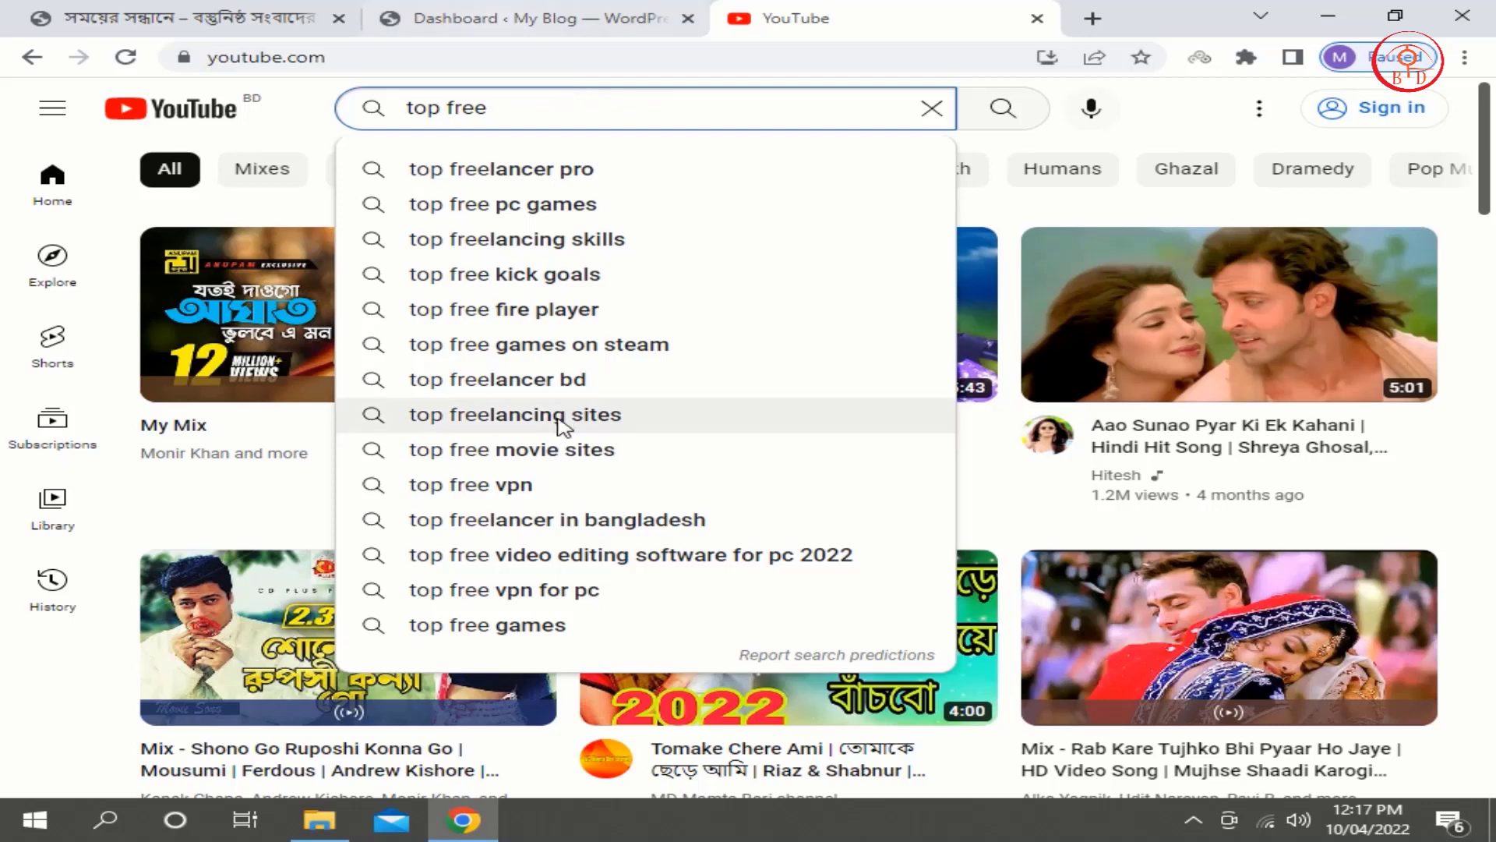
click(519, 382)
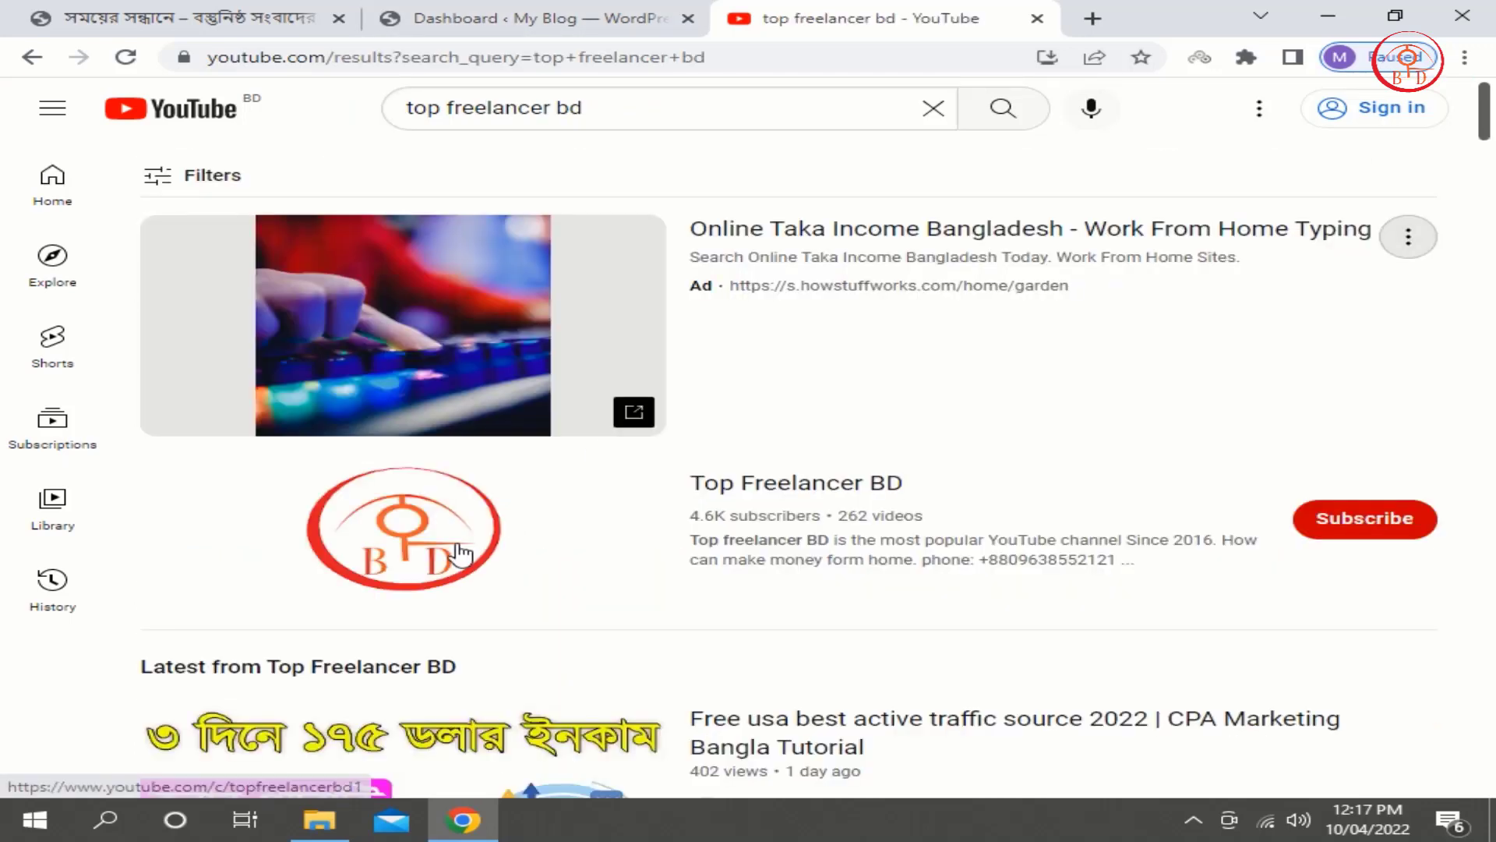
click(460, 552)
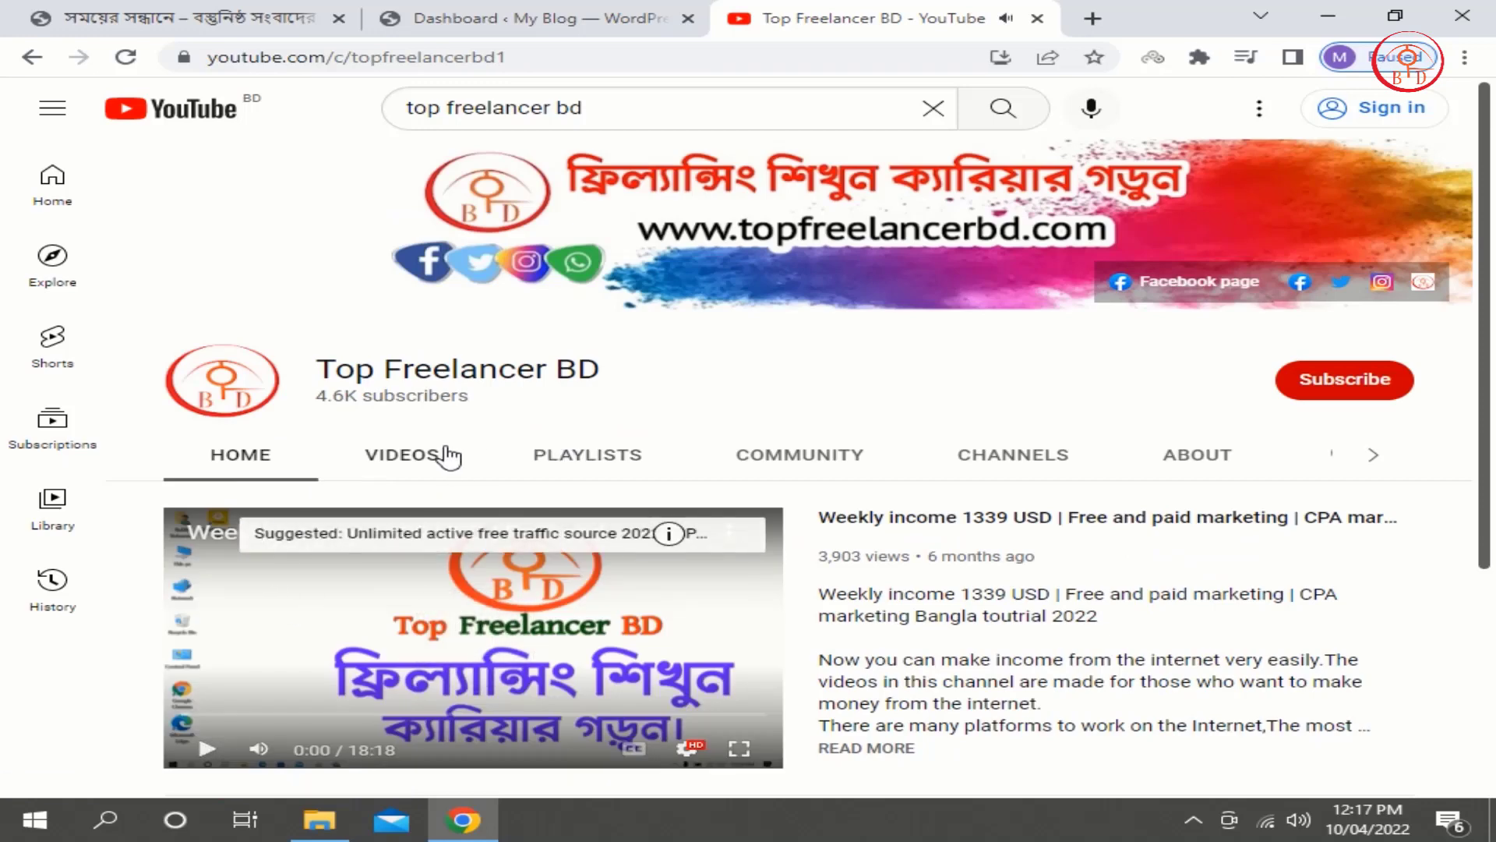
Browse the uploaded videos of the Top Freelancer BD channel.
click(440, 456)
scroll(721, 430, down, 4)
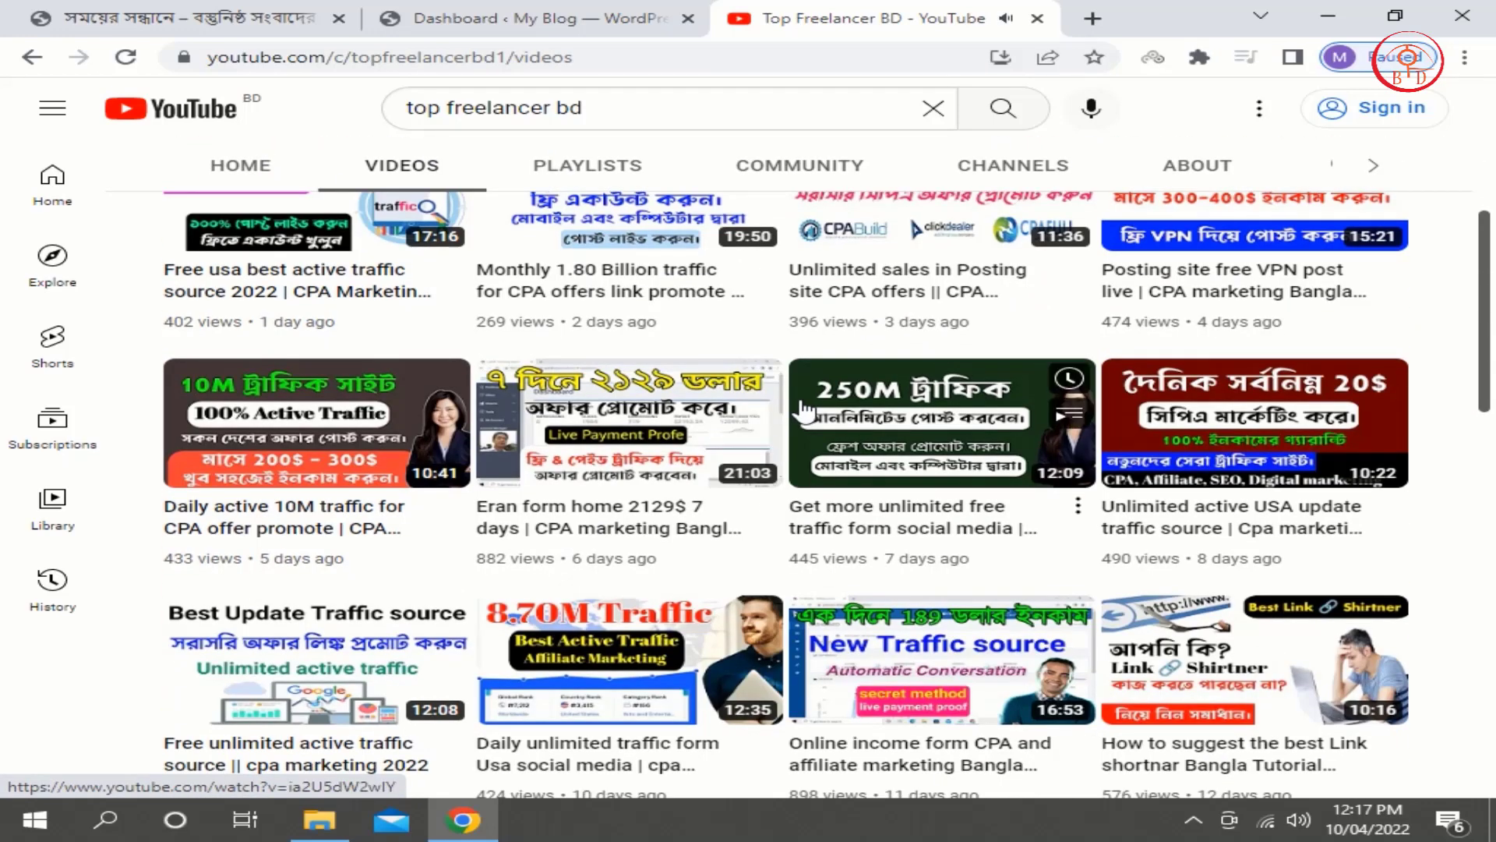
scroll(804, 410, down, 4)
scroll(804, 410, down, 5)
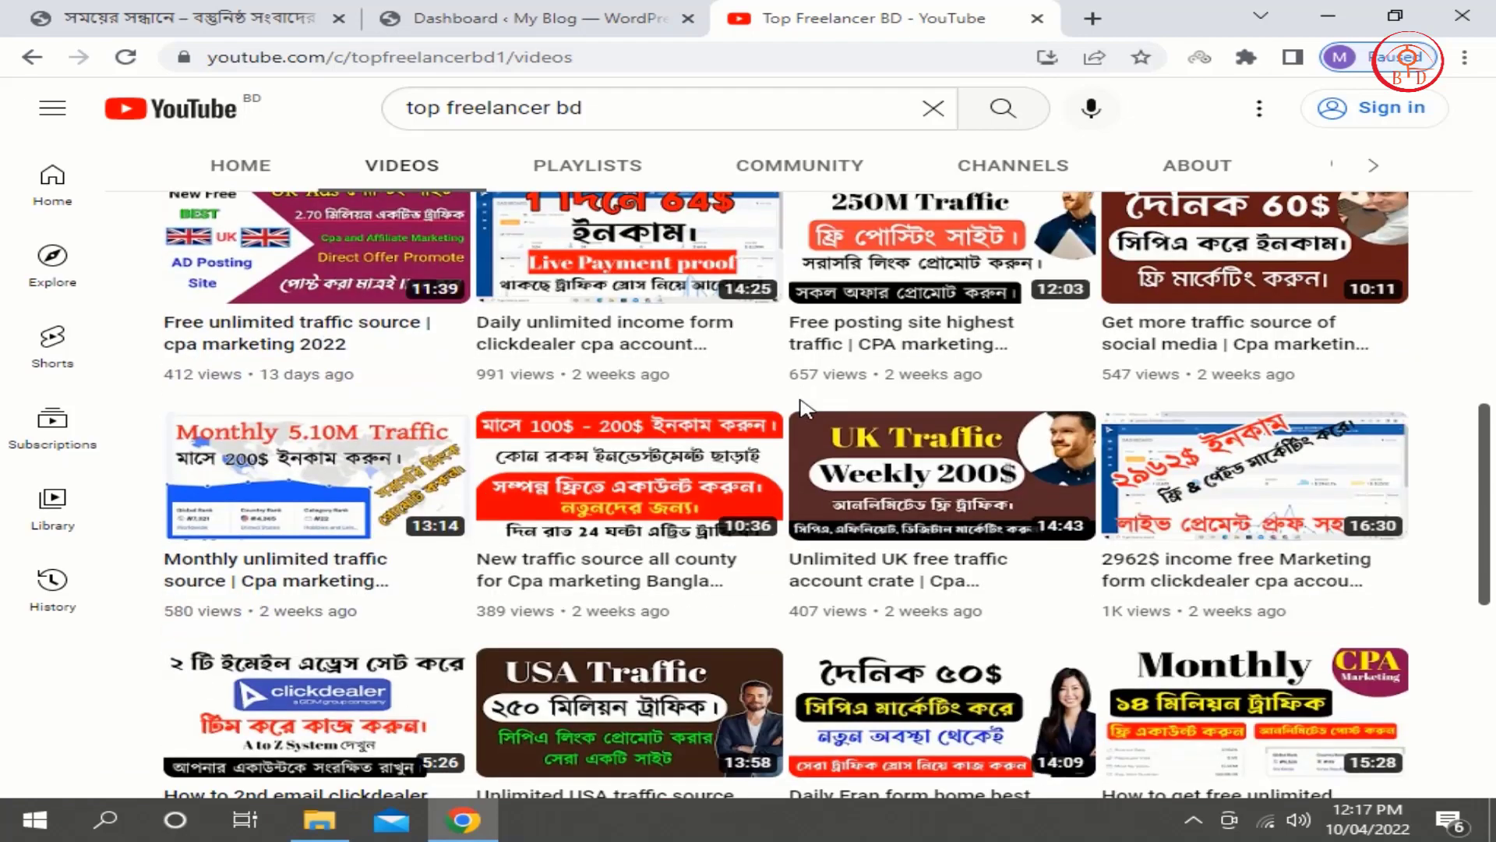
scroll(805, 405, down, 6)
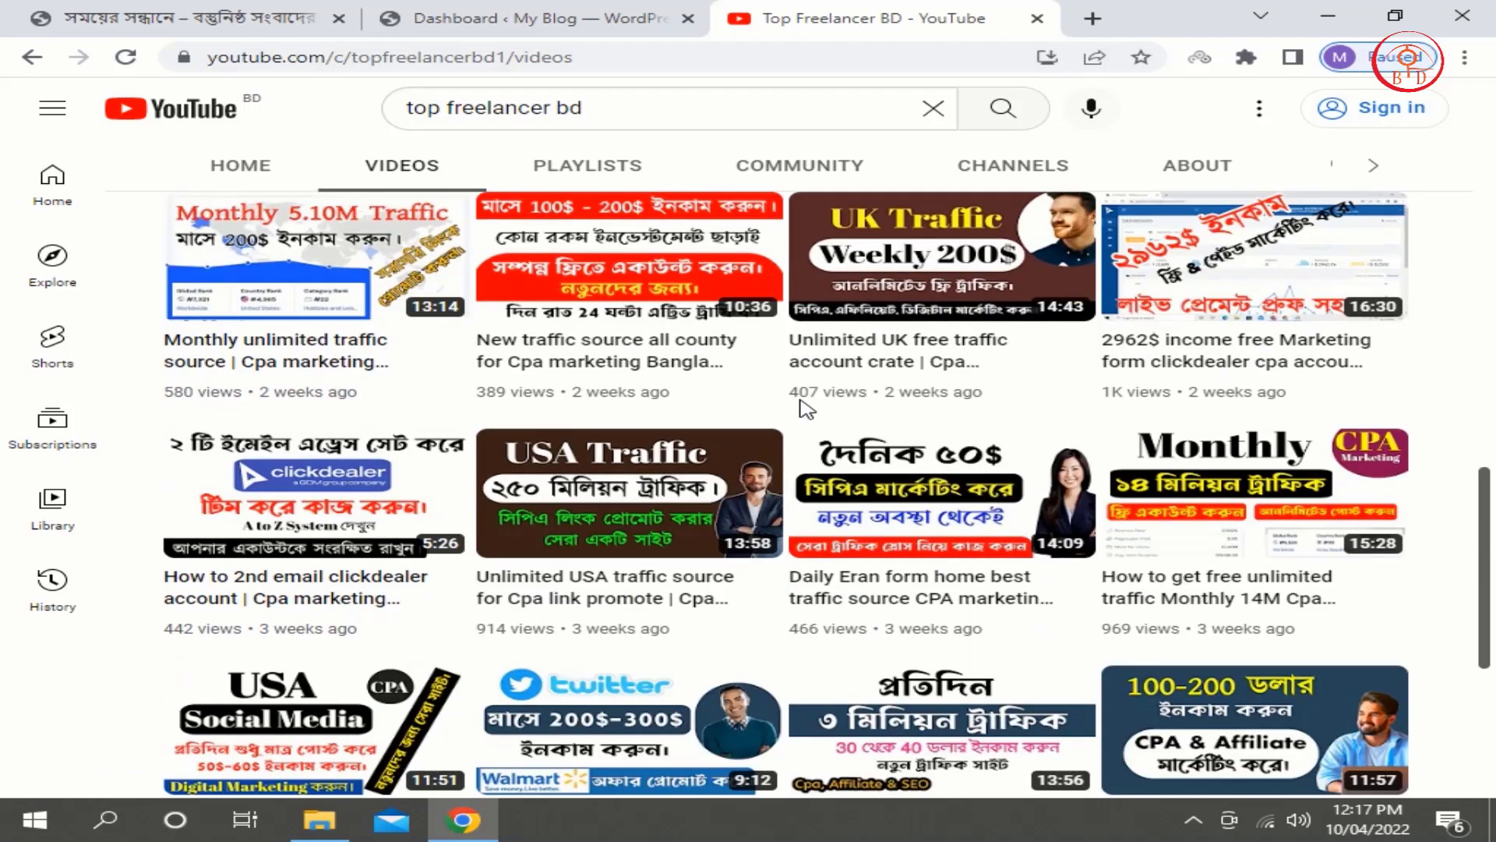
scroll(805, 409, up, 3)
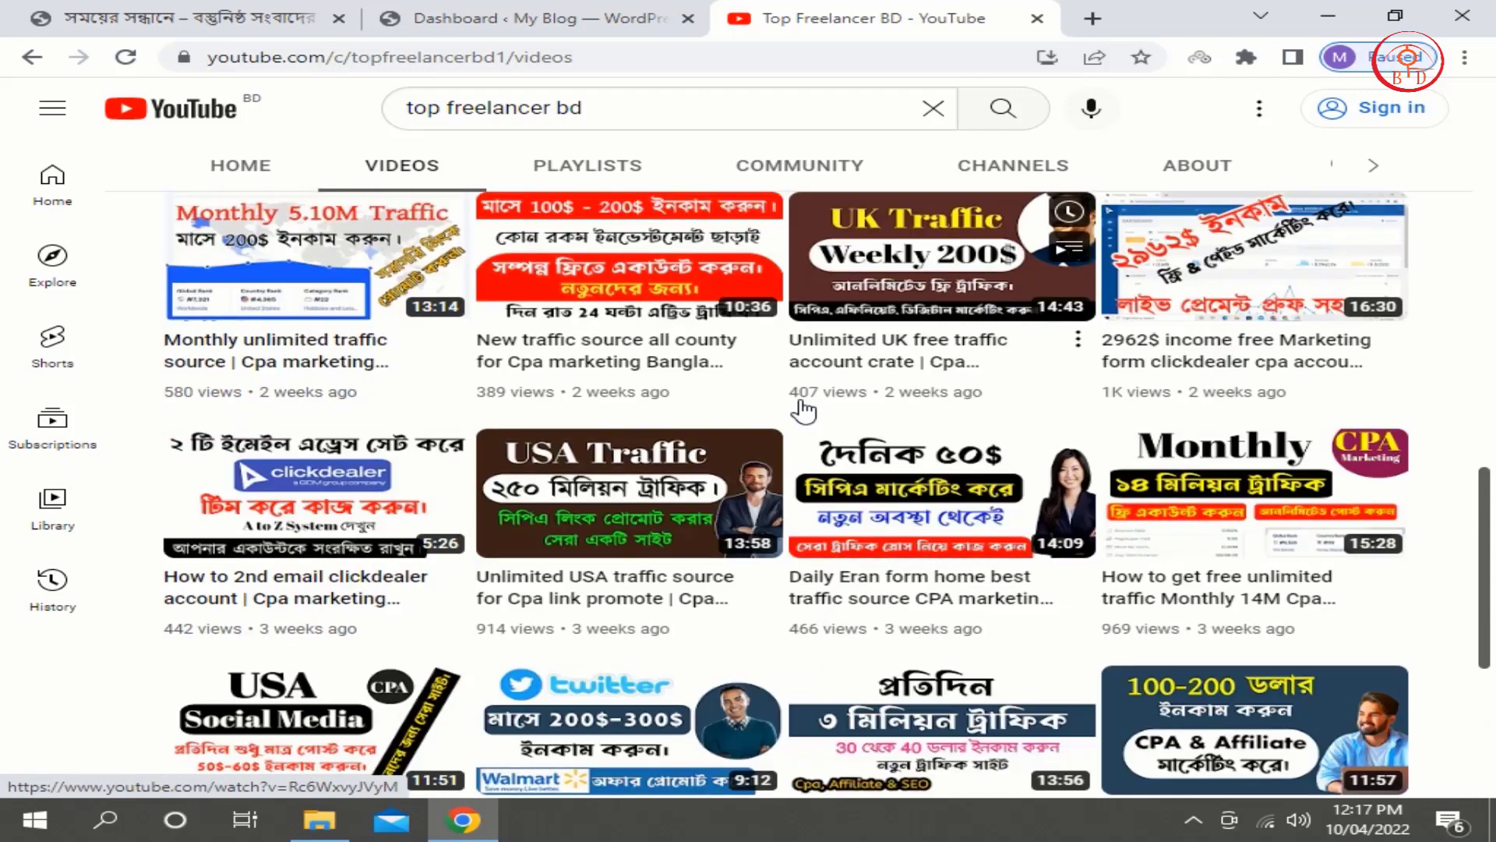
scroll(805, 411, up, 5)
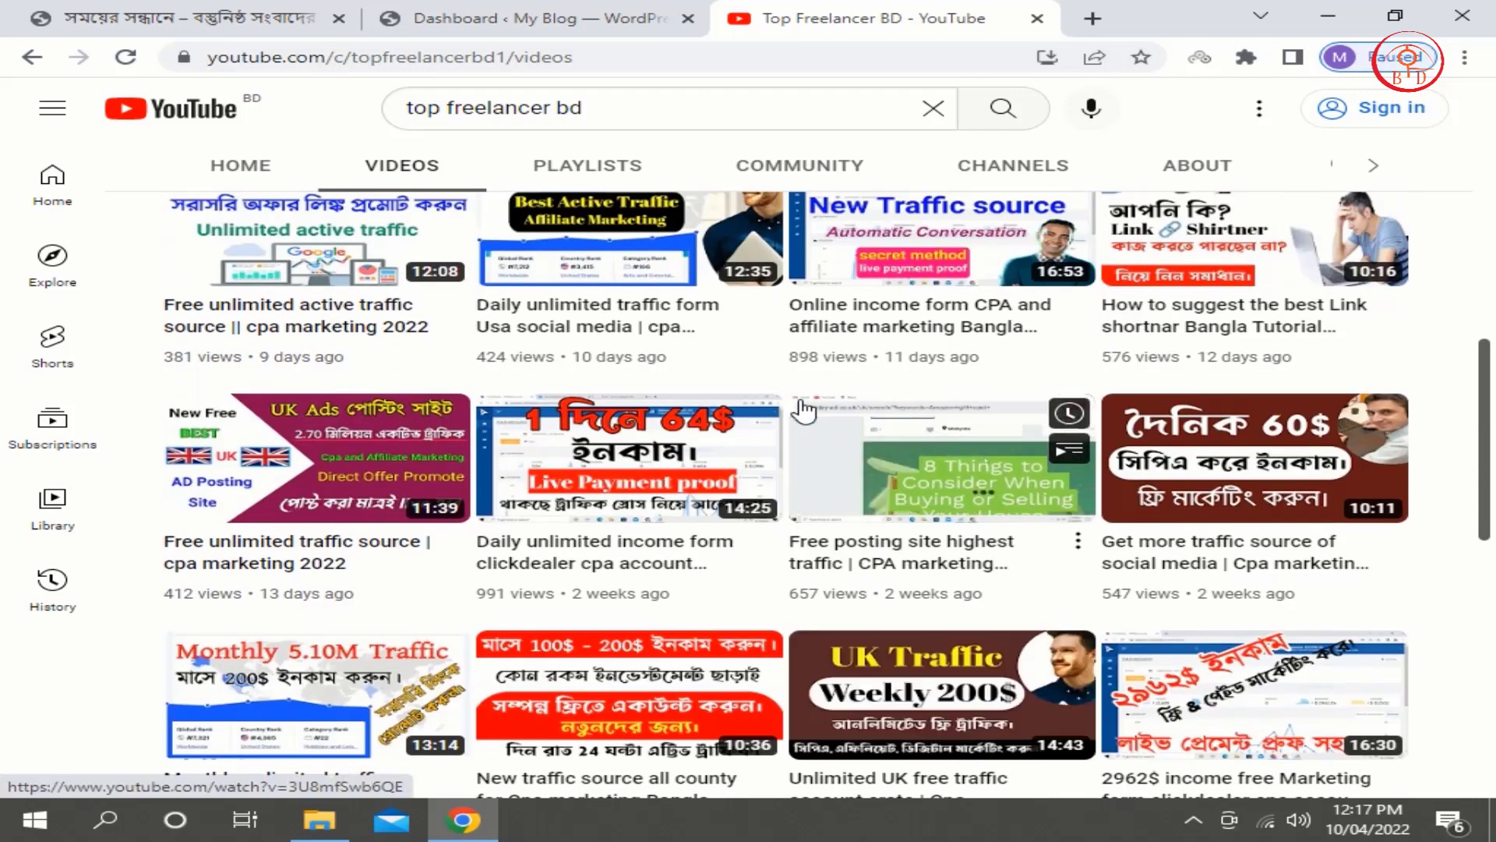
scroll(805, 409, up, 3)
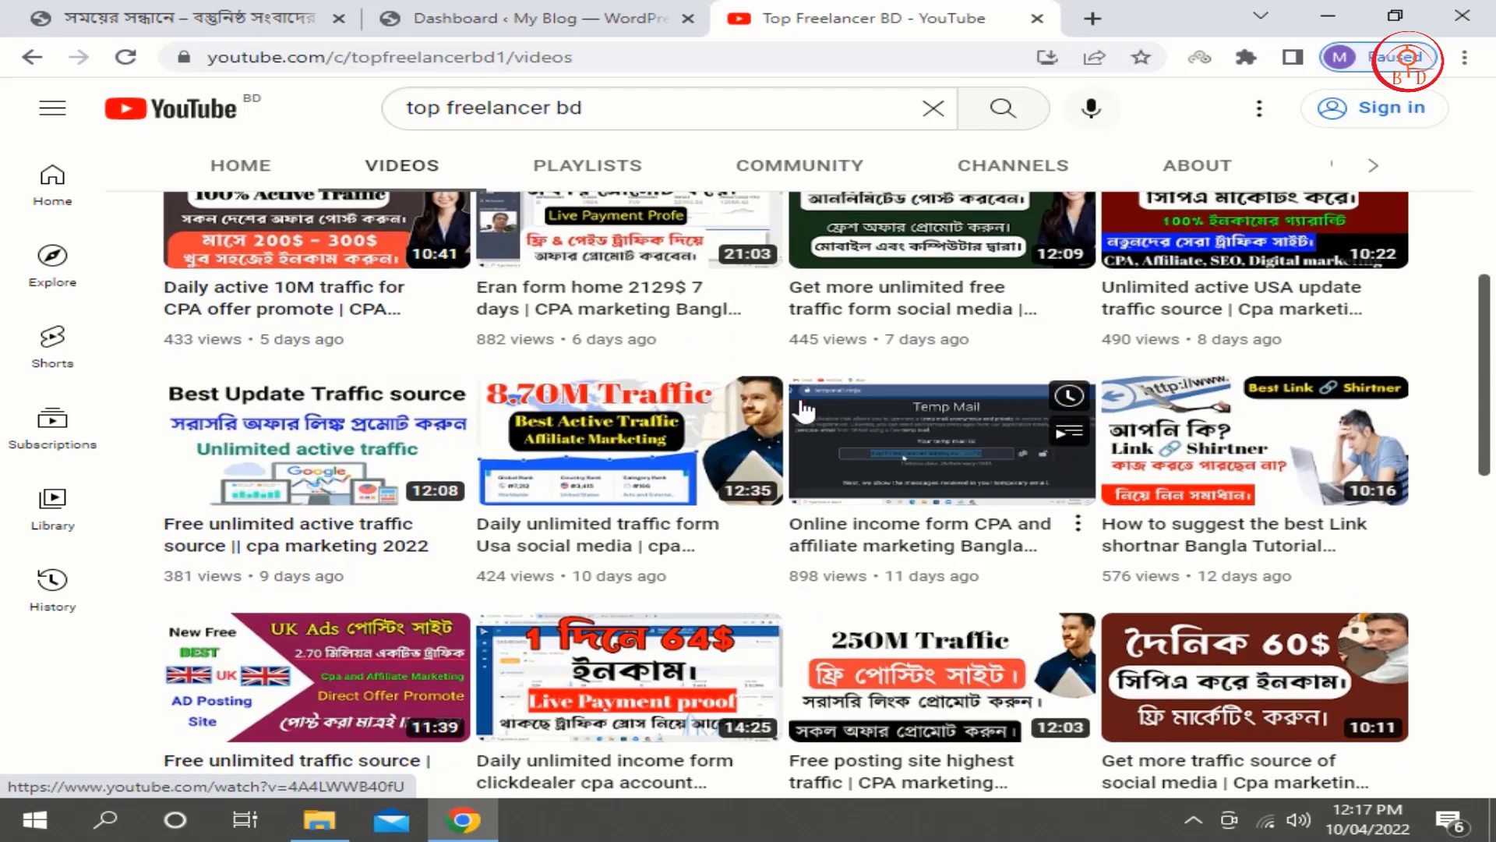
scroll(805, 411, up, 3)
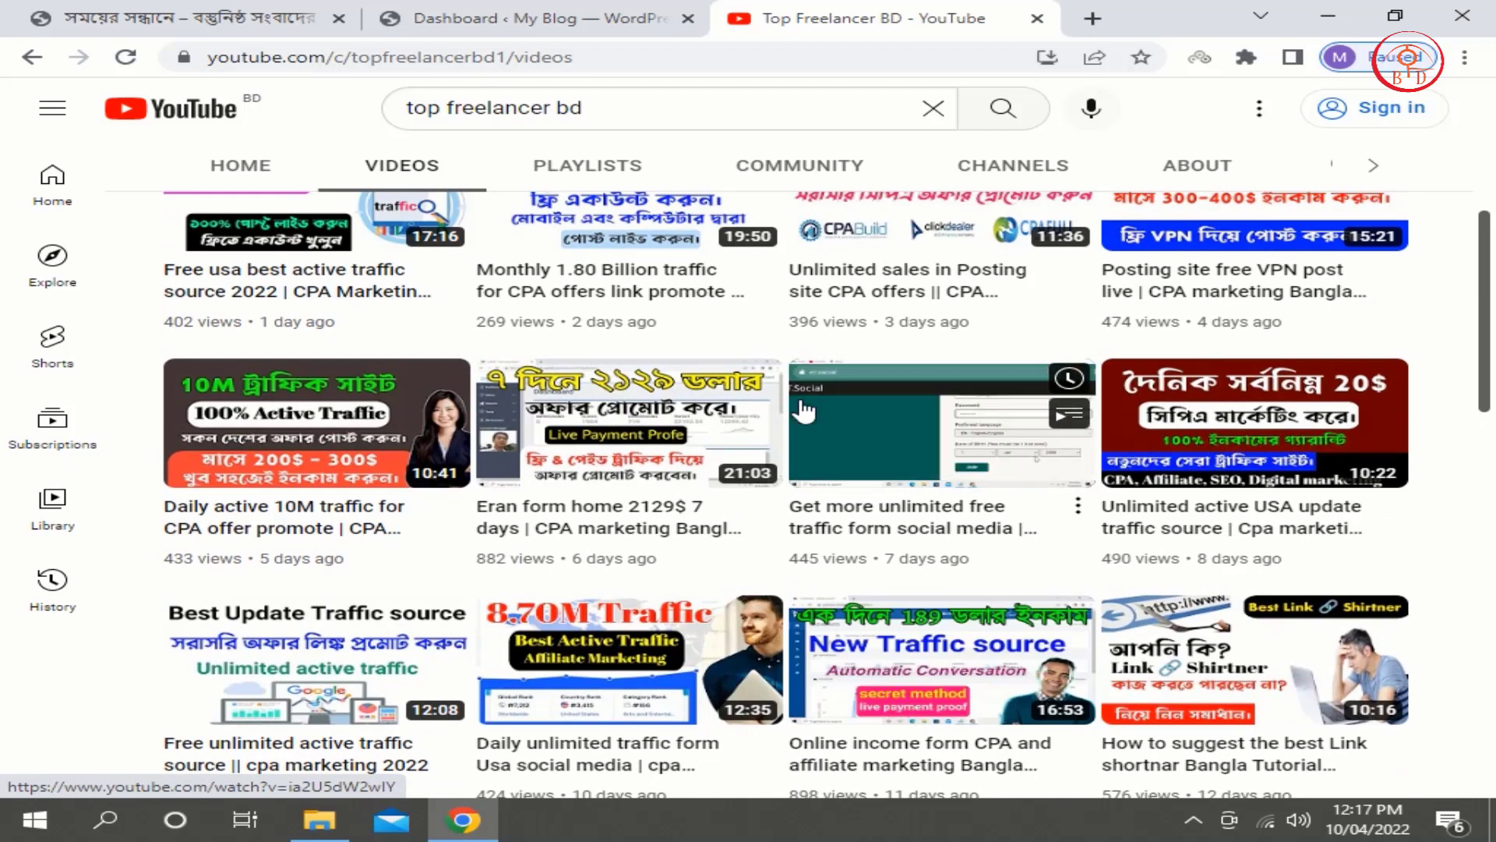
scroll(803, 411, up, 3)
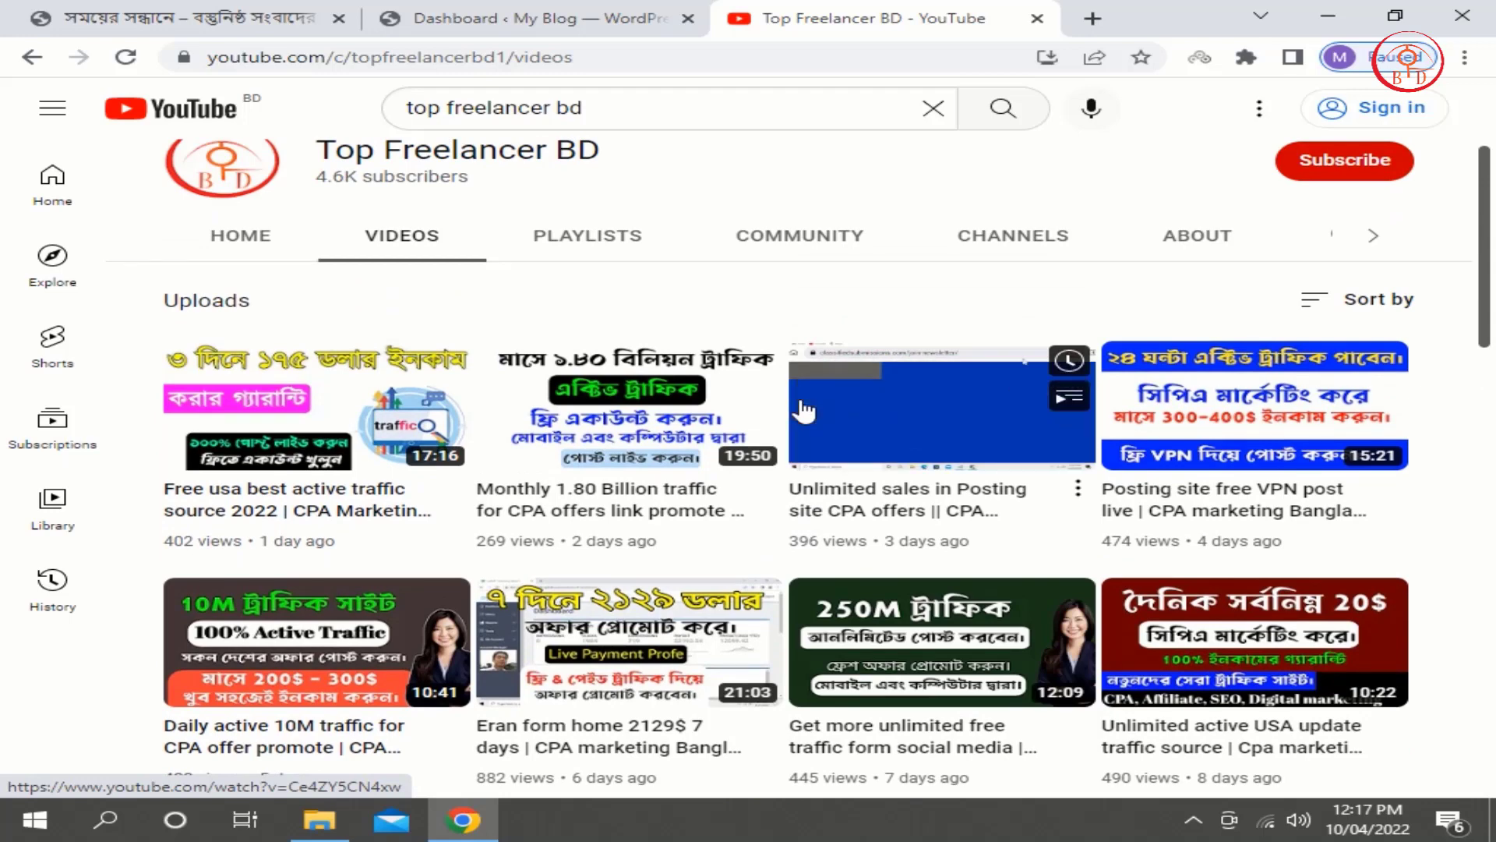
Return to the My Blog dashboard, open its live site in a separate browser tab and look over the home page.
click(644, 13)
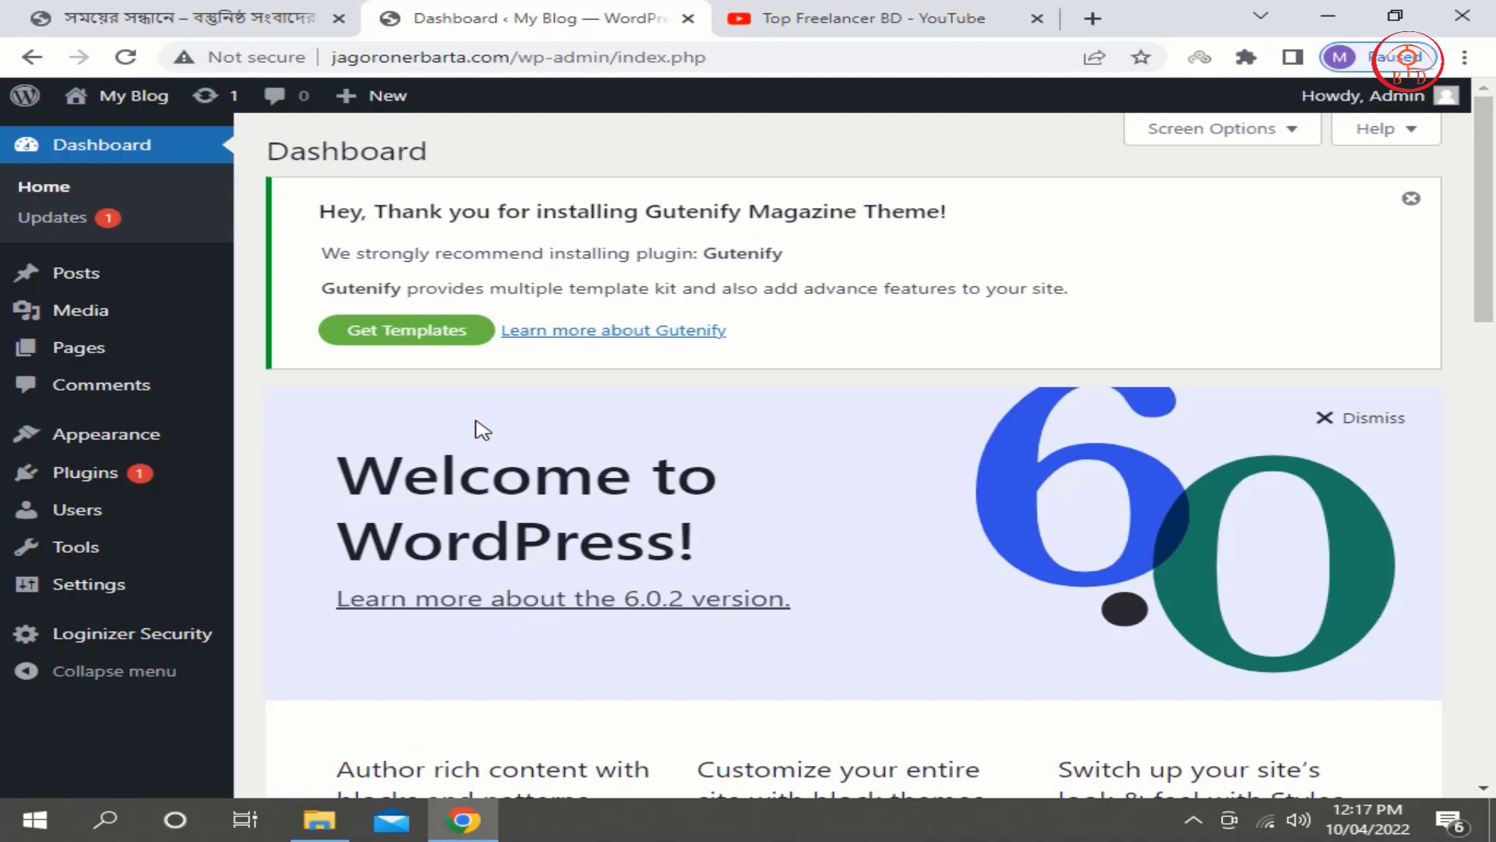
mouse_move(152, 102)
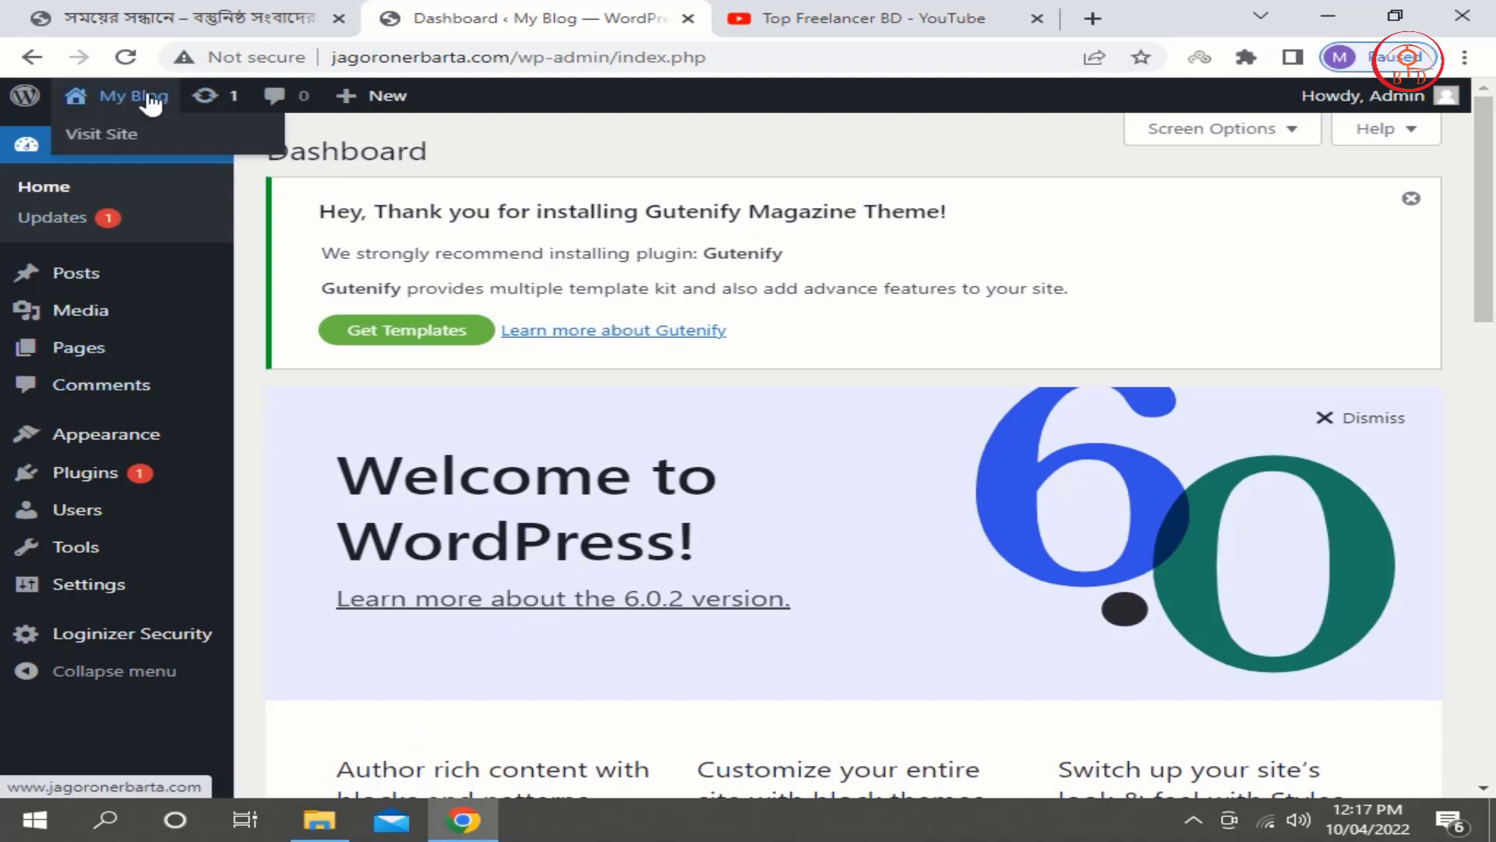
right_click(146, 136)
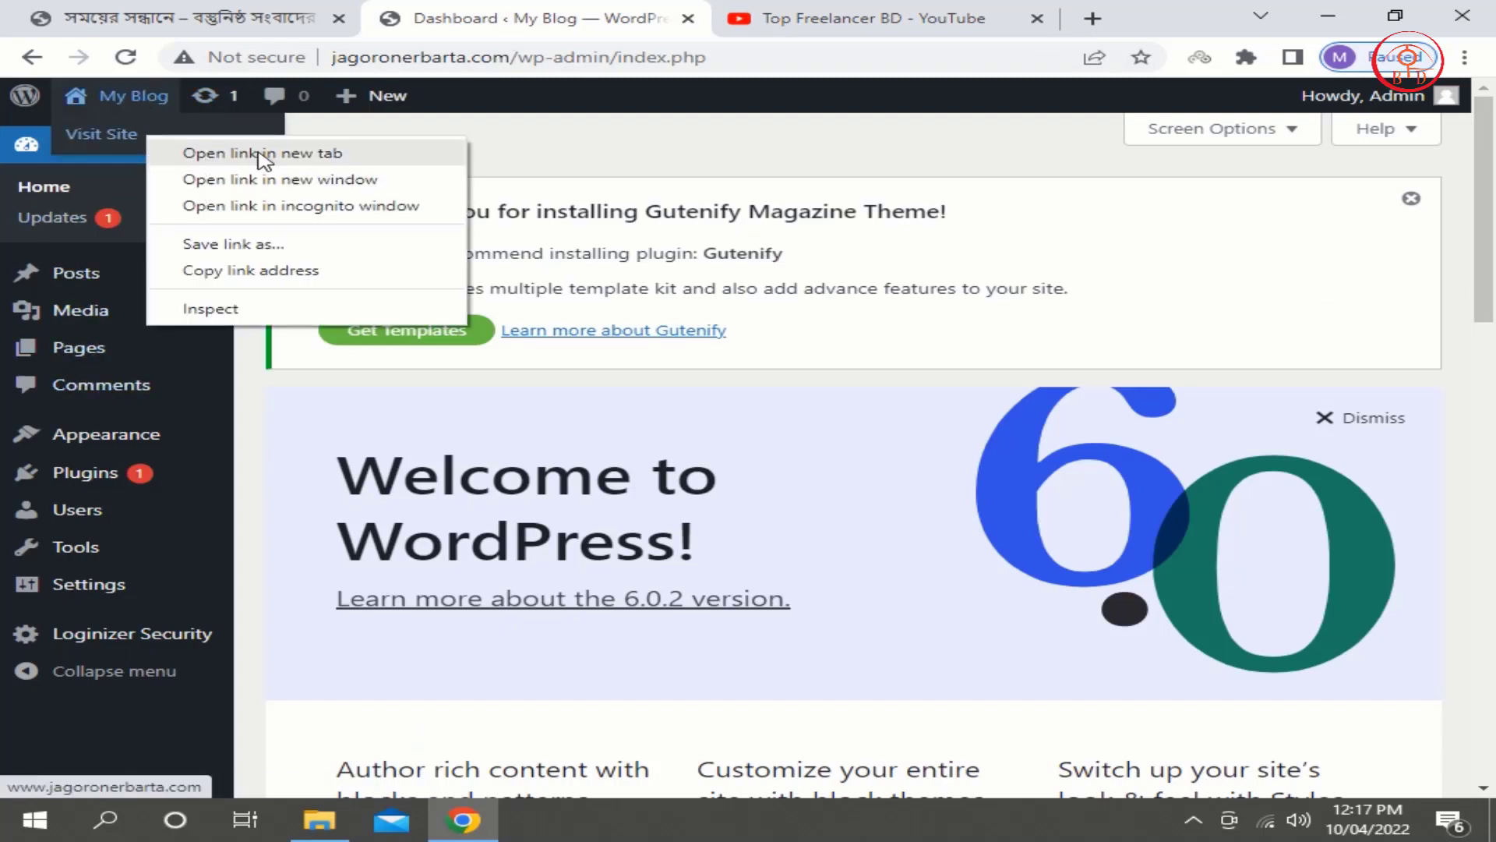
click(263, 160)
click(684, 23)
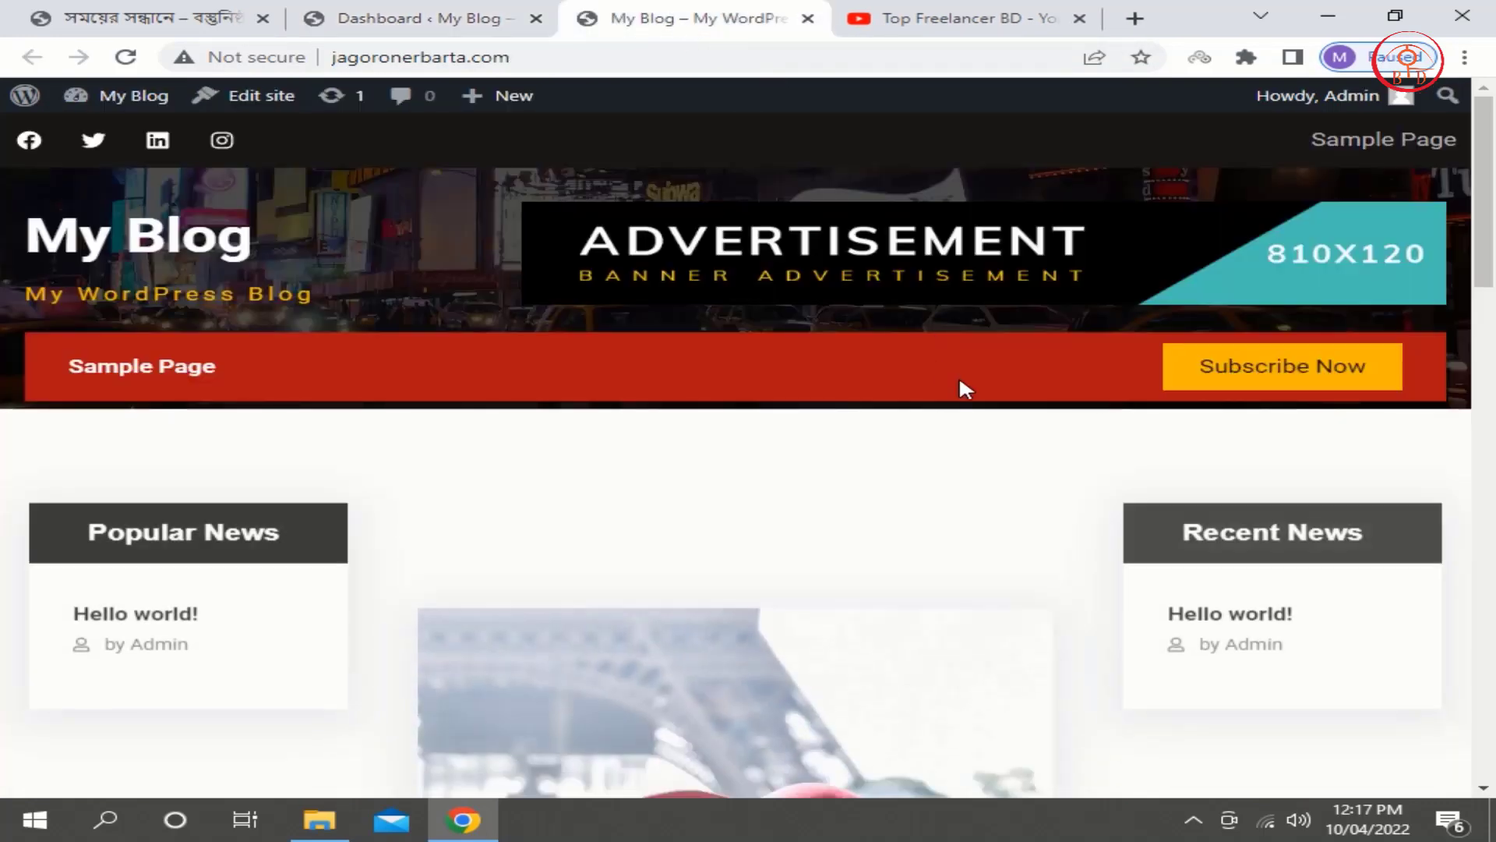
scroll(961, 382, down, 20)
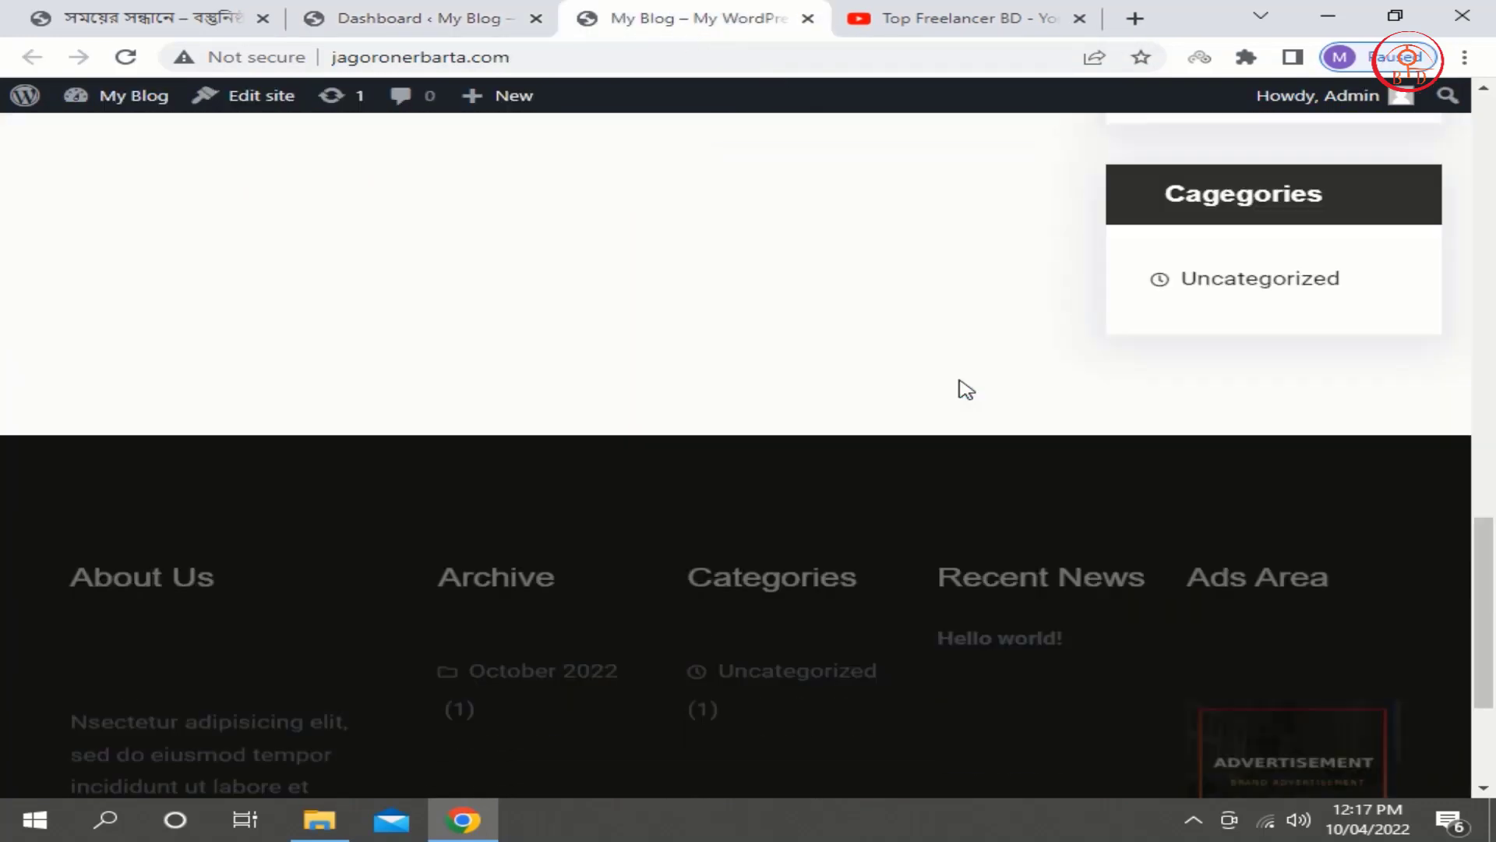
scroll(966, 390, up, 15)
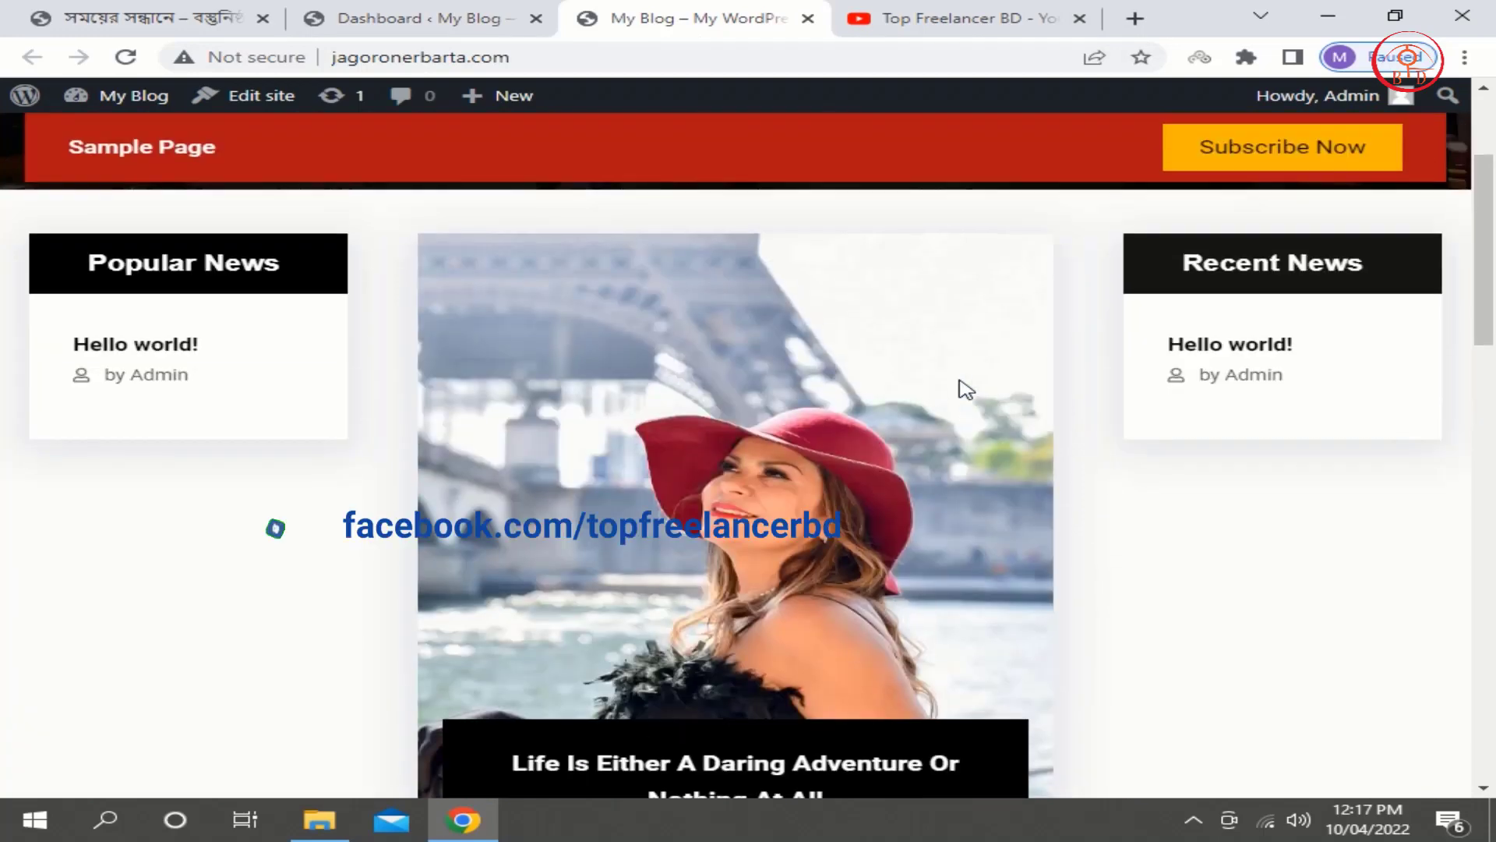
scroll(966, 389, up, 3)
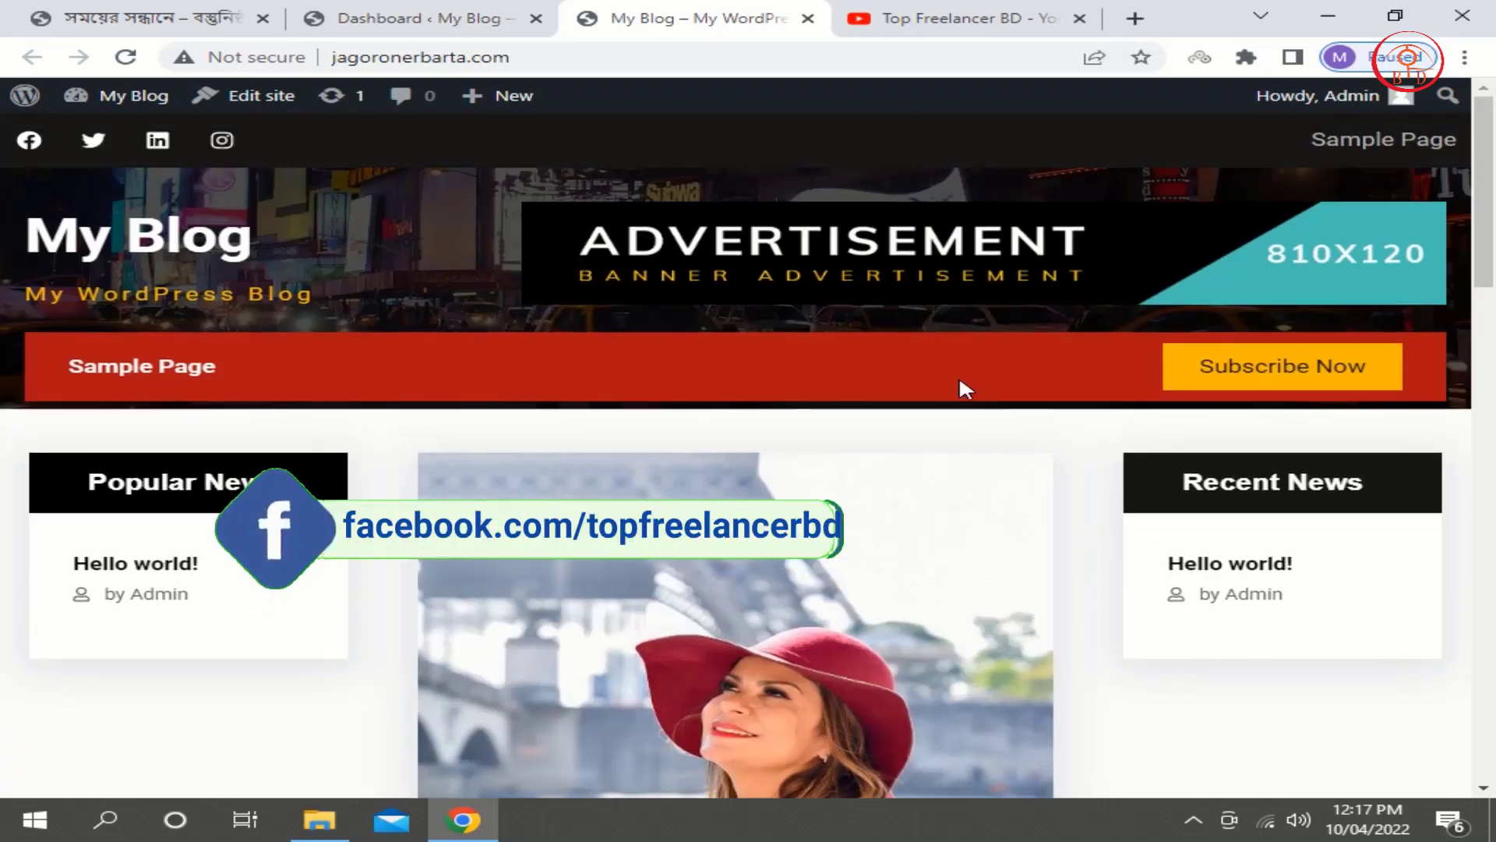
Go back to the WordPress dashboard and open the admin user's profile settings.
click(433, 18)
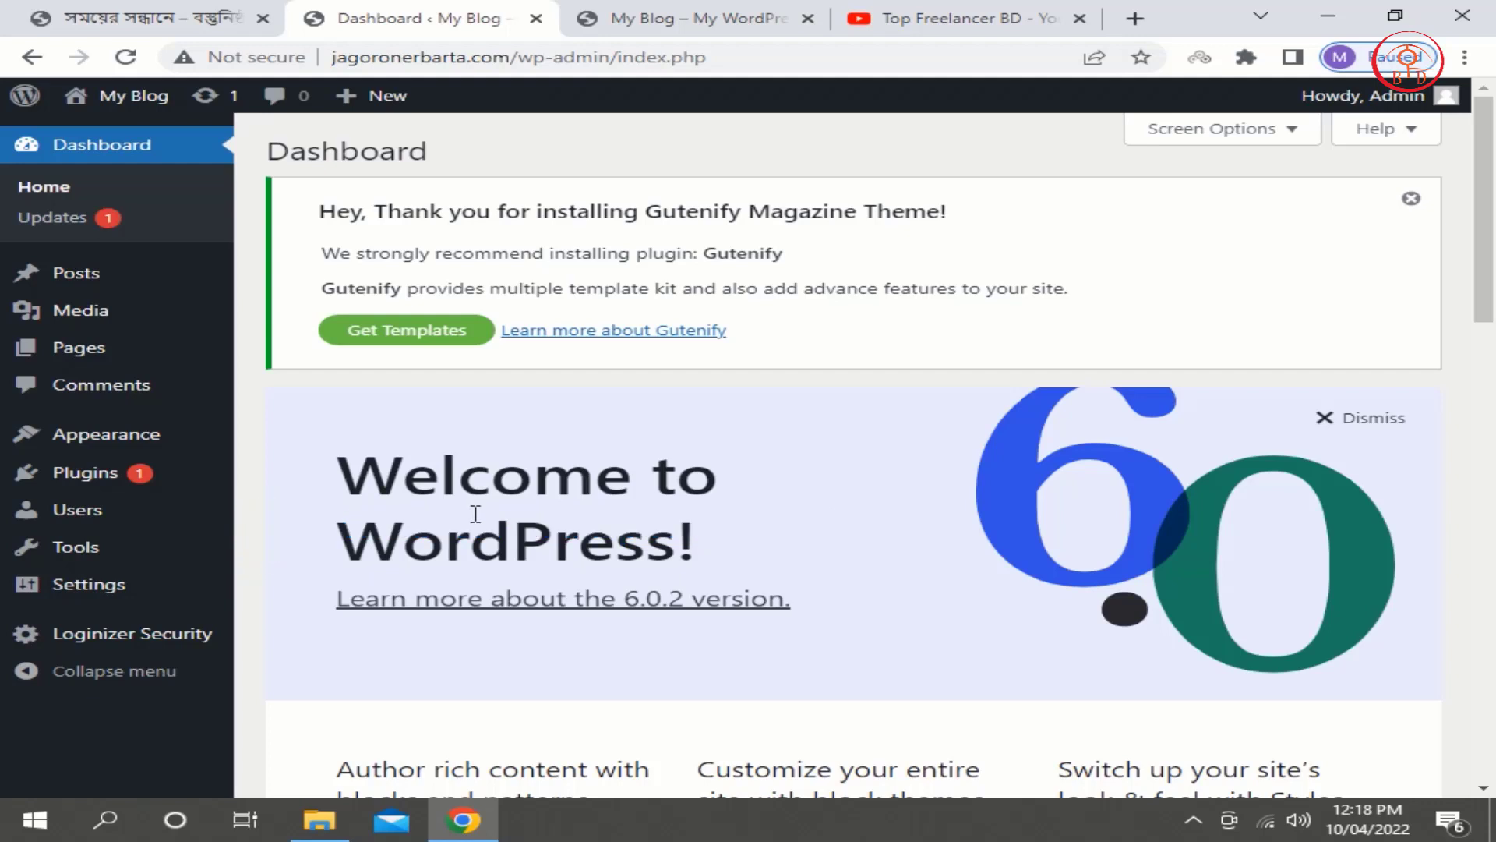
mouse_move(113, 527)
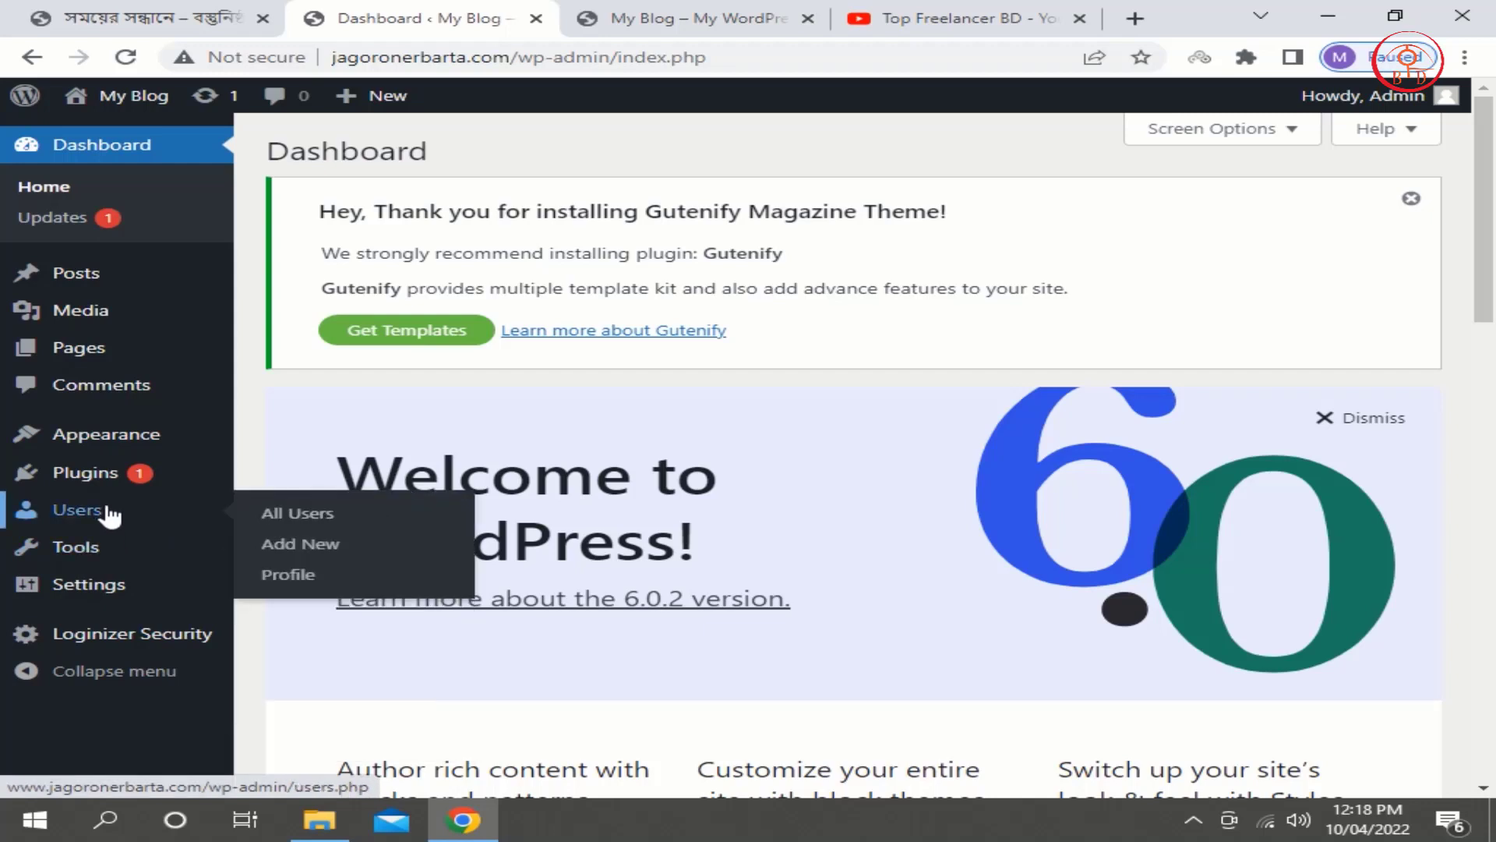
click(307, 576)
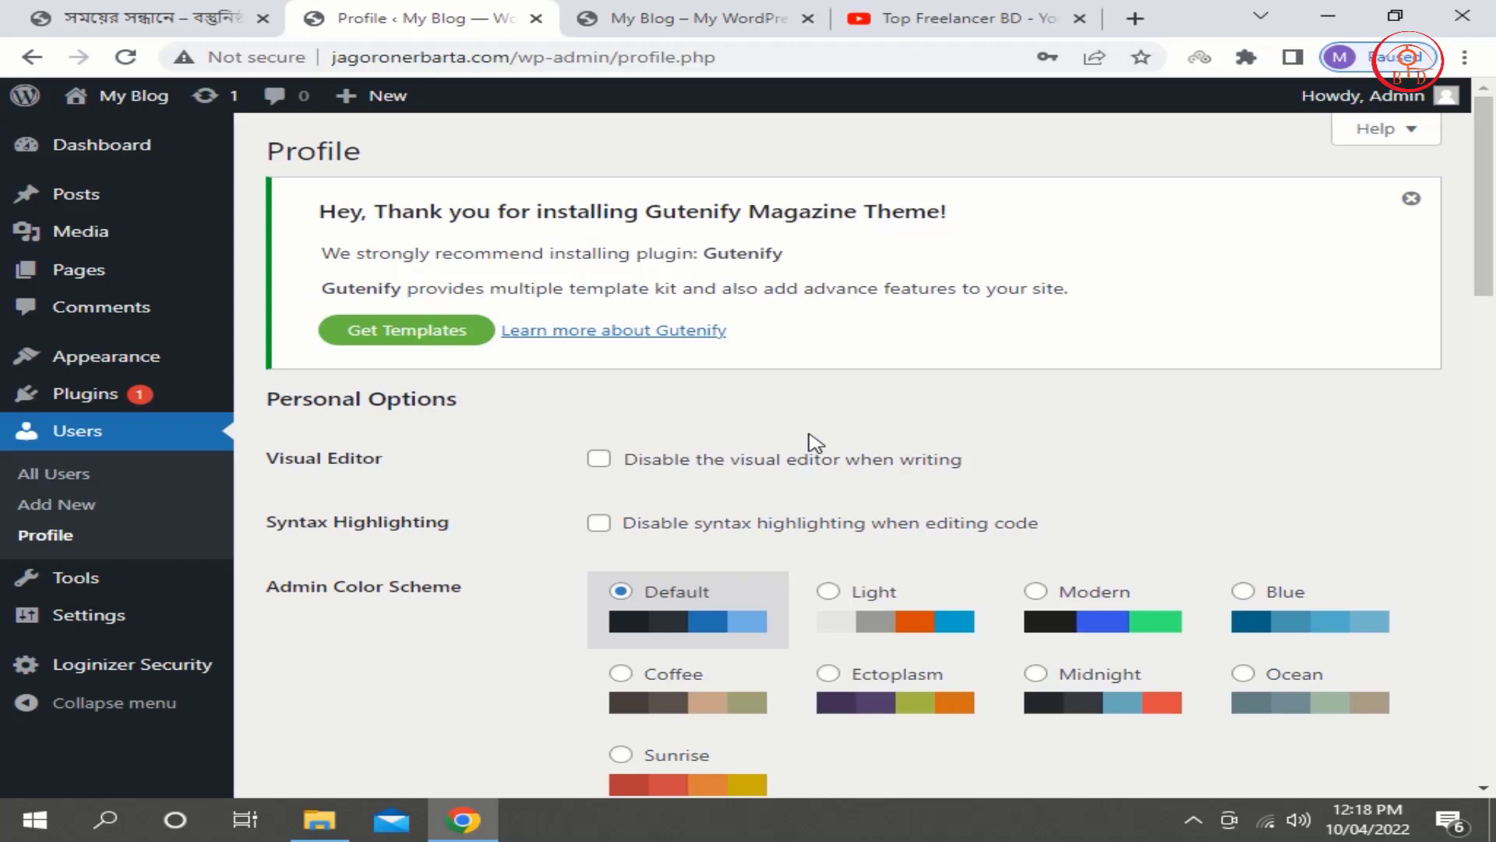
Look over the profile's Personal Options, including the visual editor, syntax highlighting, admin color scheme, keyboard shortcuts and toolbar settings.
mouse_move(88, 372)
click(598, 463)
click(598, 464)
scroll(711, 516, down, 3)
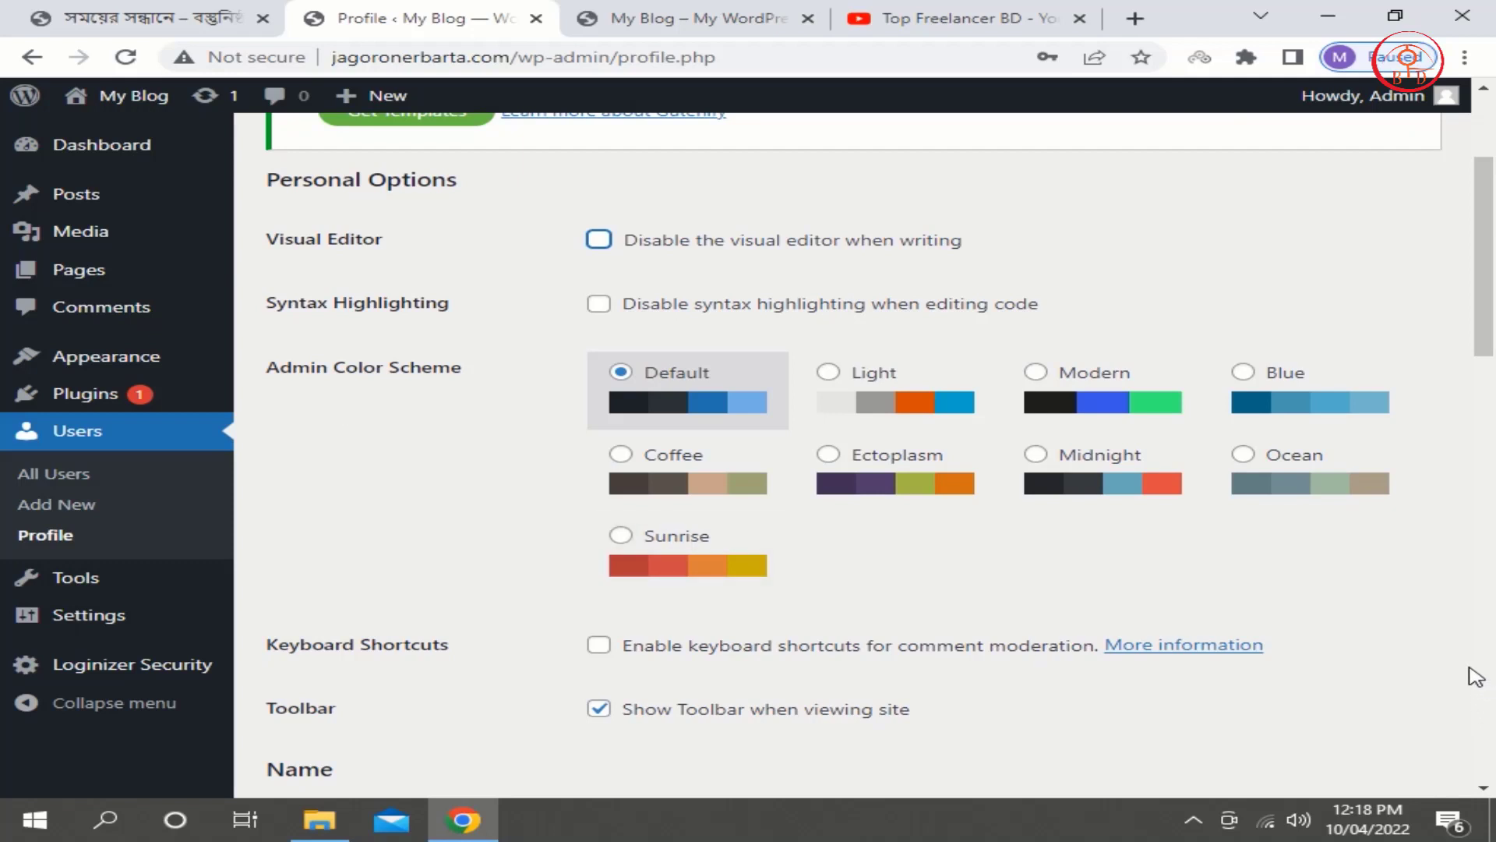
scroll(1470, 678, down, 2)
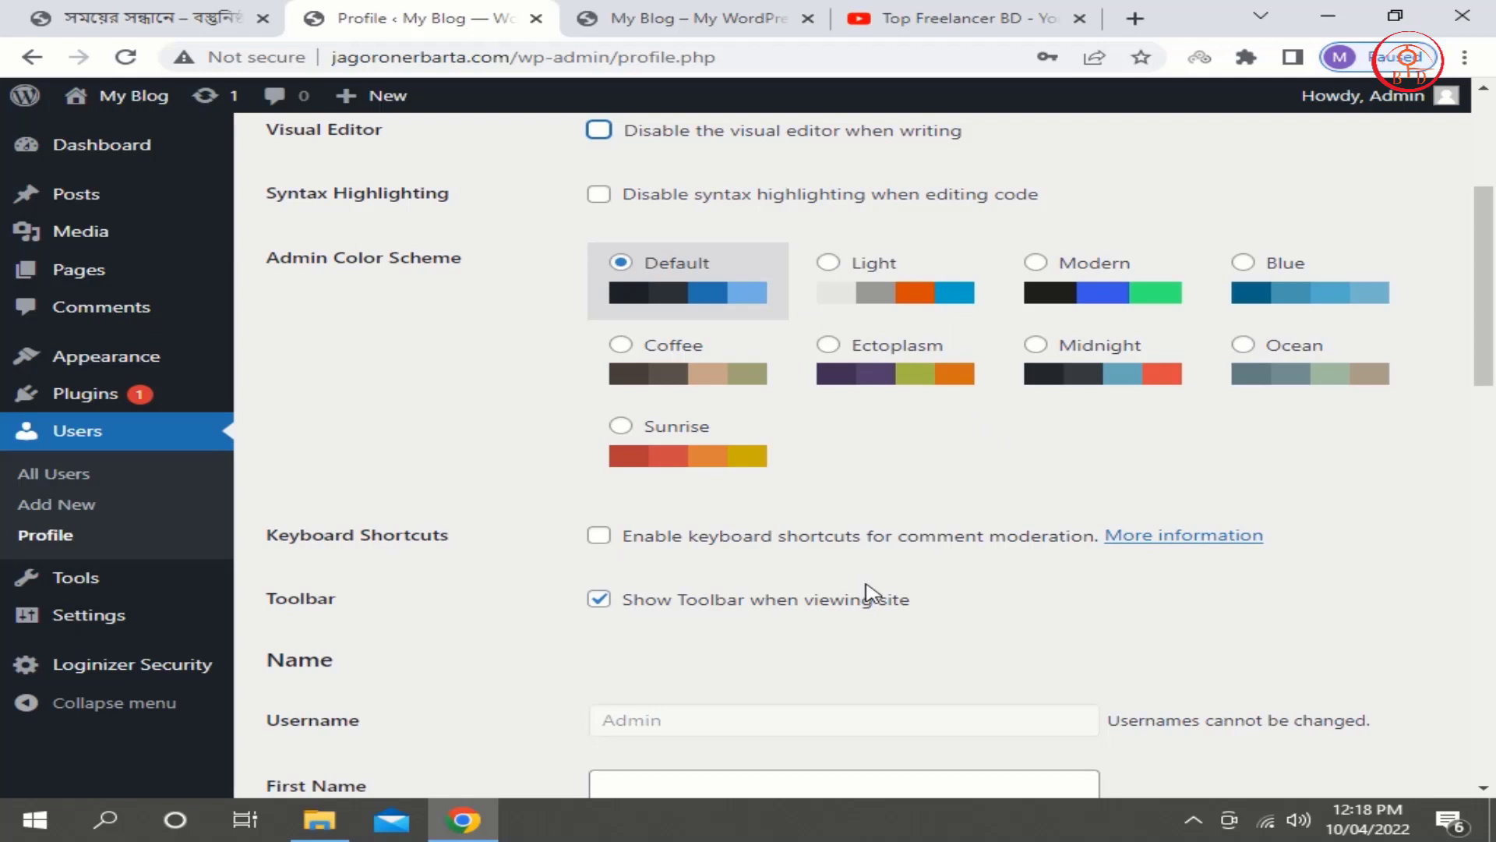
scroll(868, 594, down, 3)
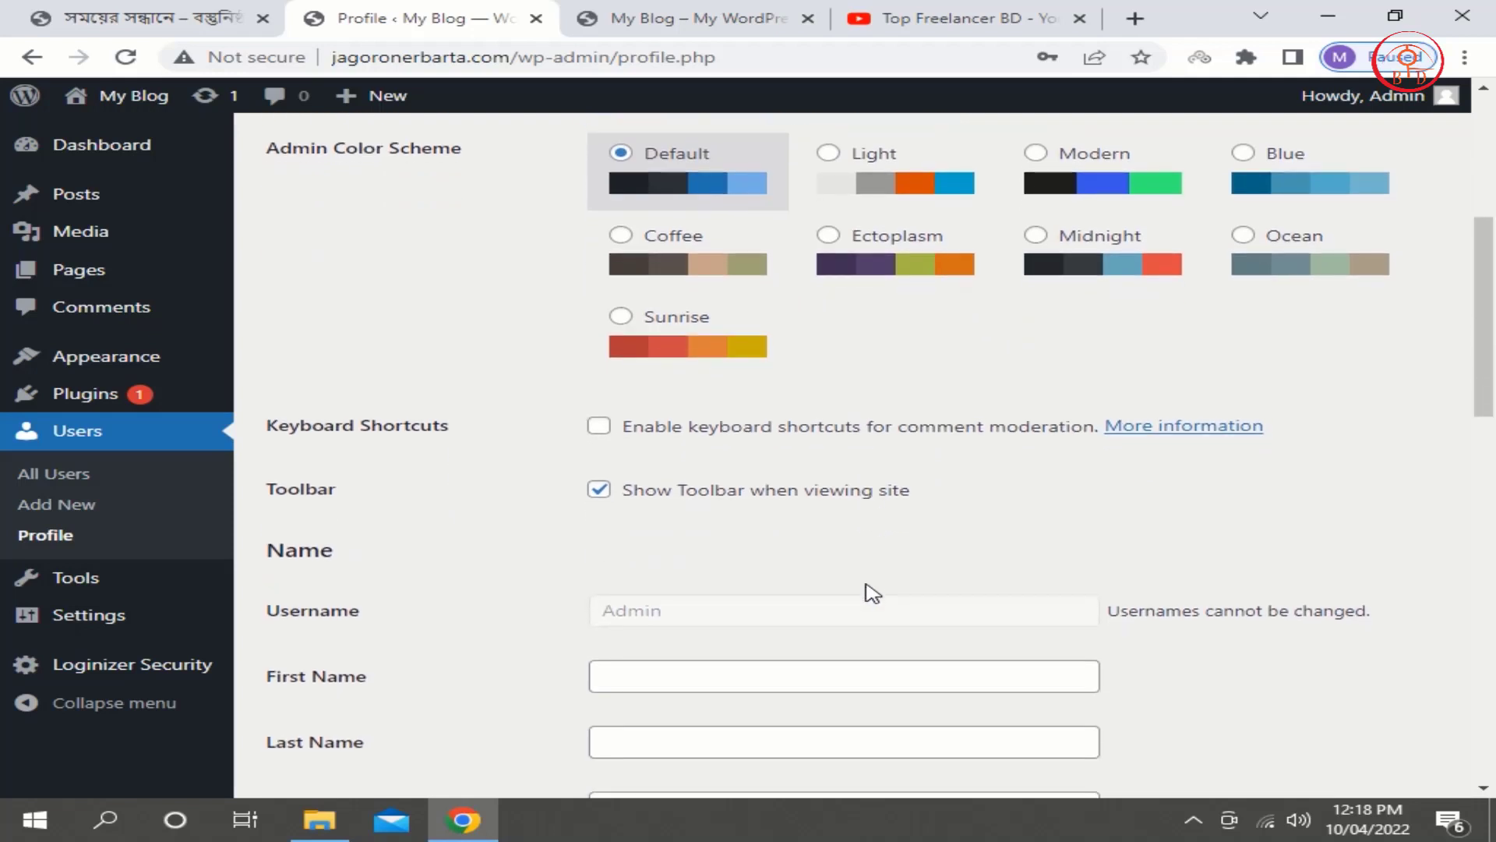
scroll(868, 583, down, 1)
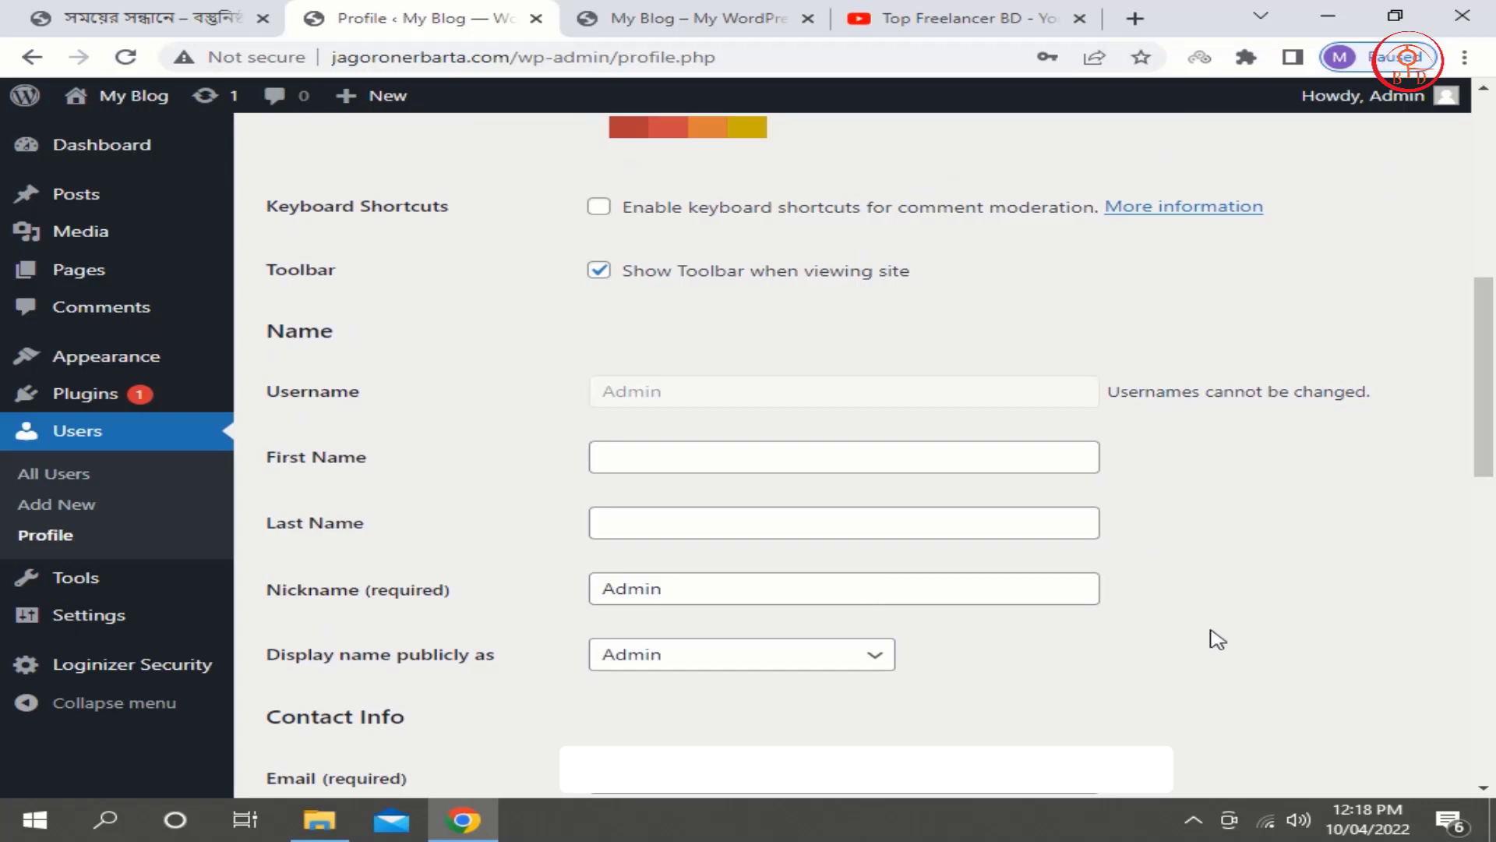
scroll(1217, 639, down, 1)
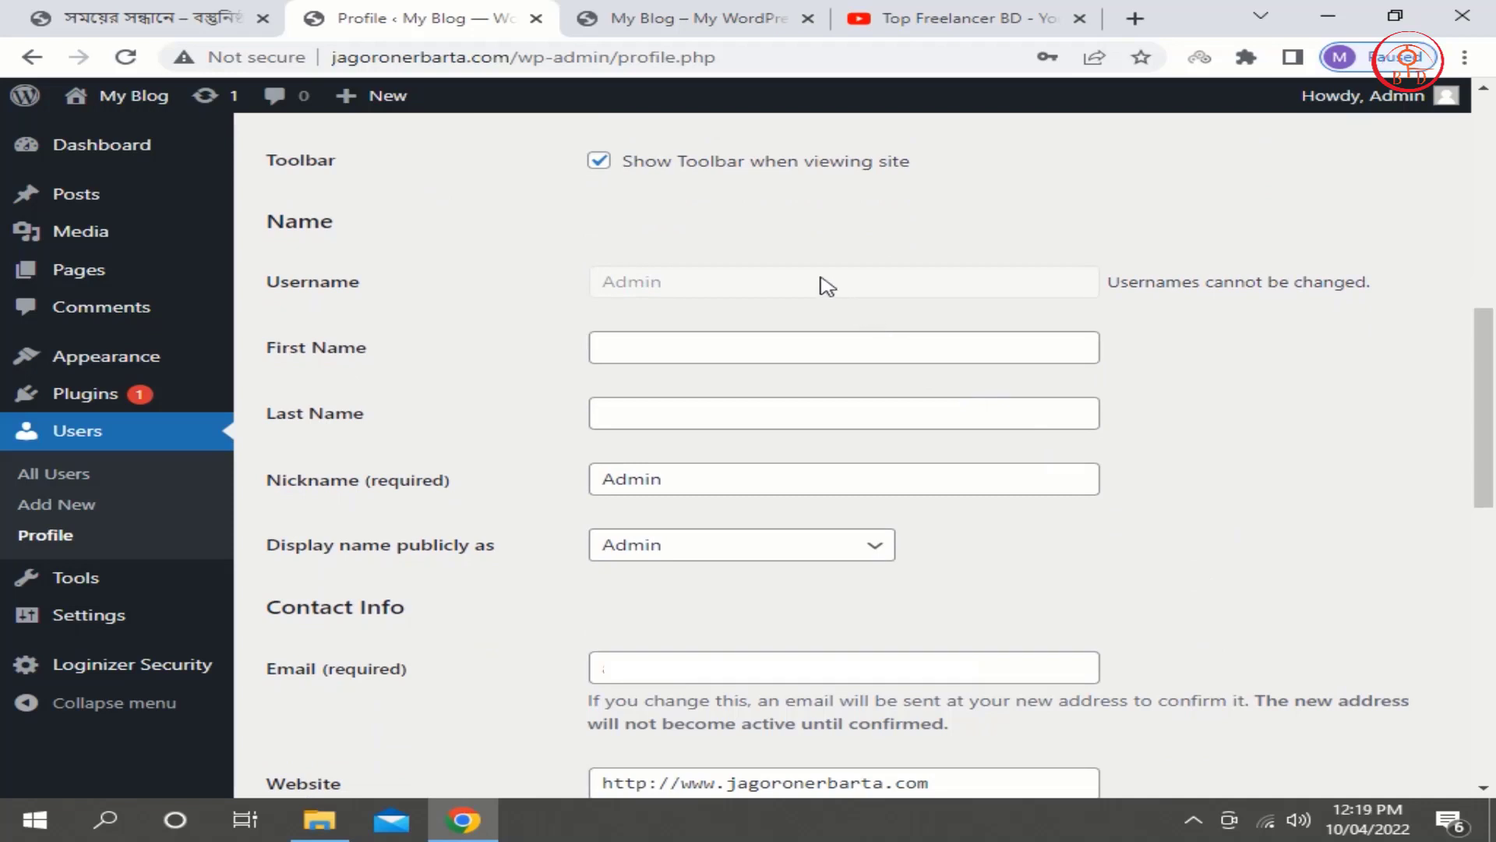
Go through the profile's first name, last name, nickname and public display name fields without changing them.
click(682, 346)
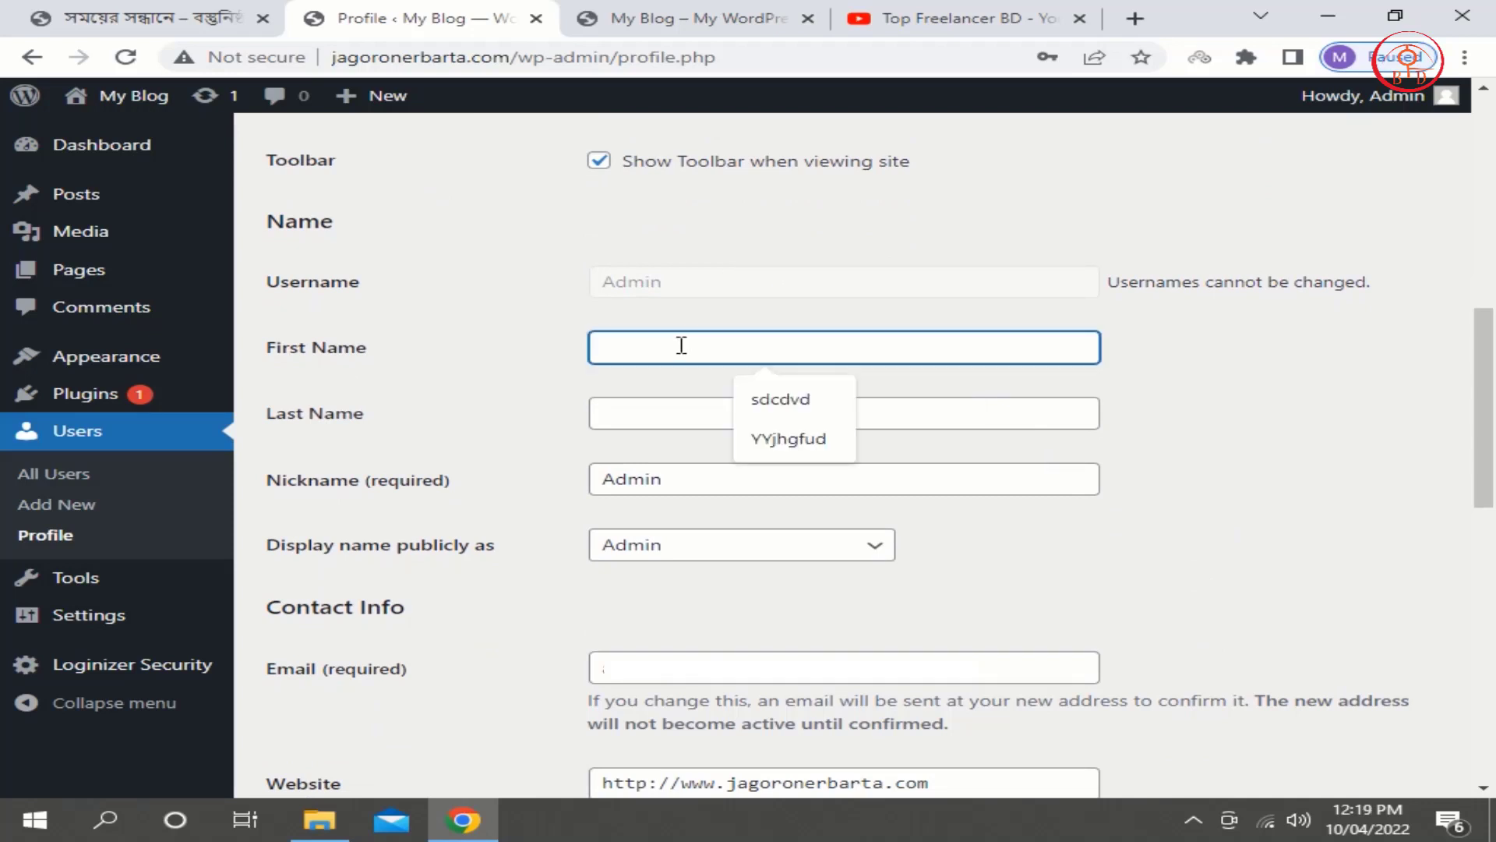
click(652, 407)
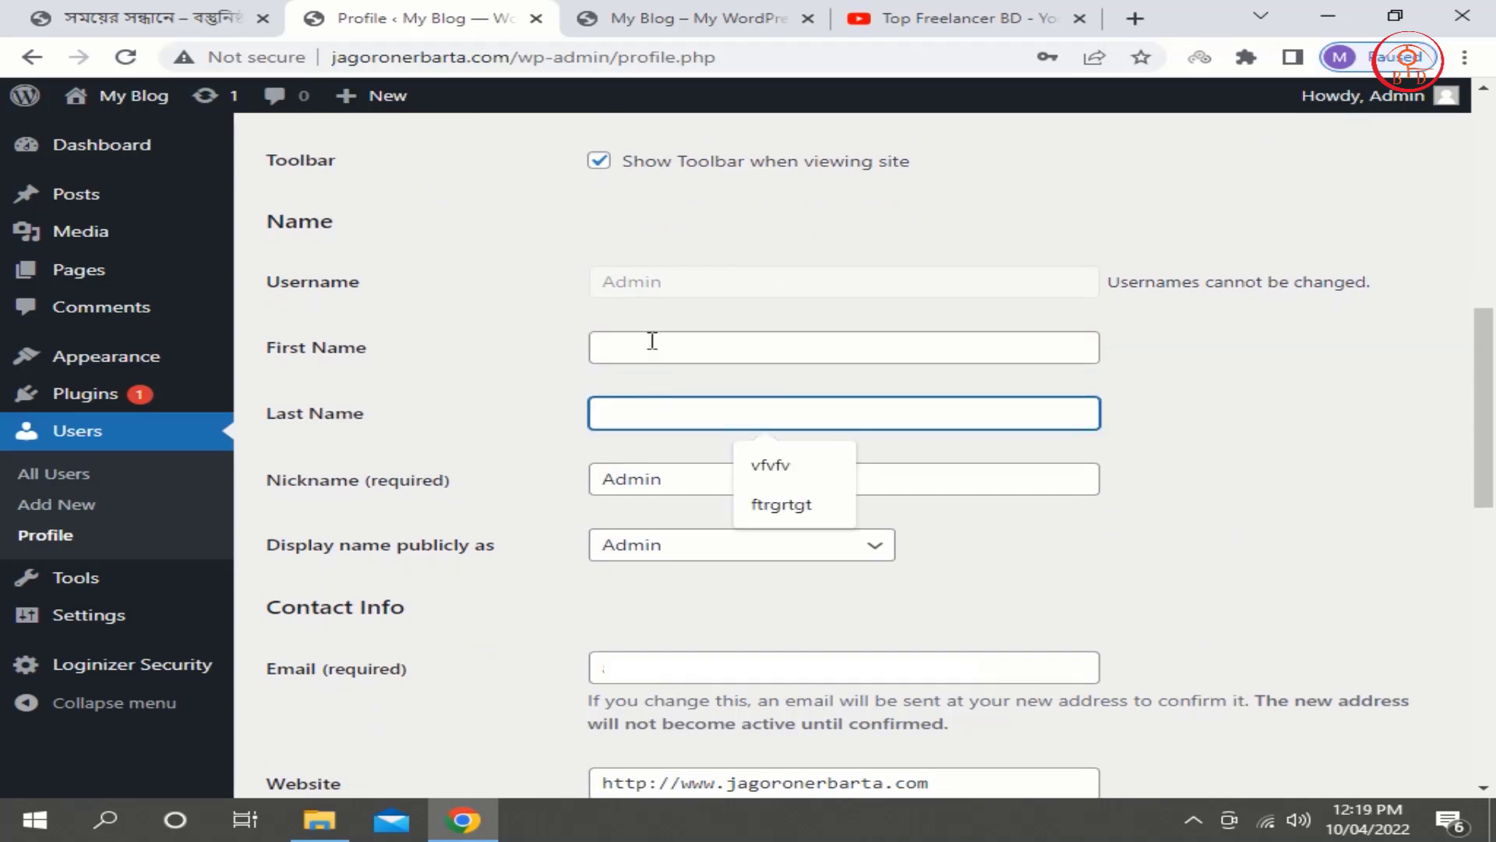
click(649, 478)
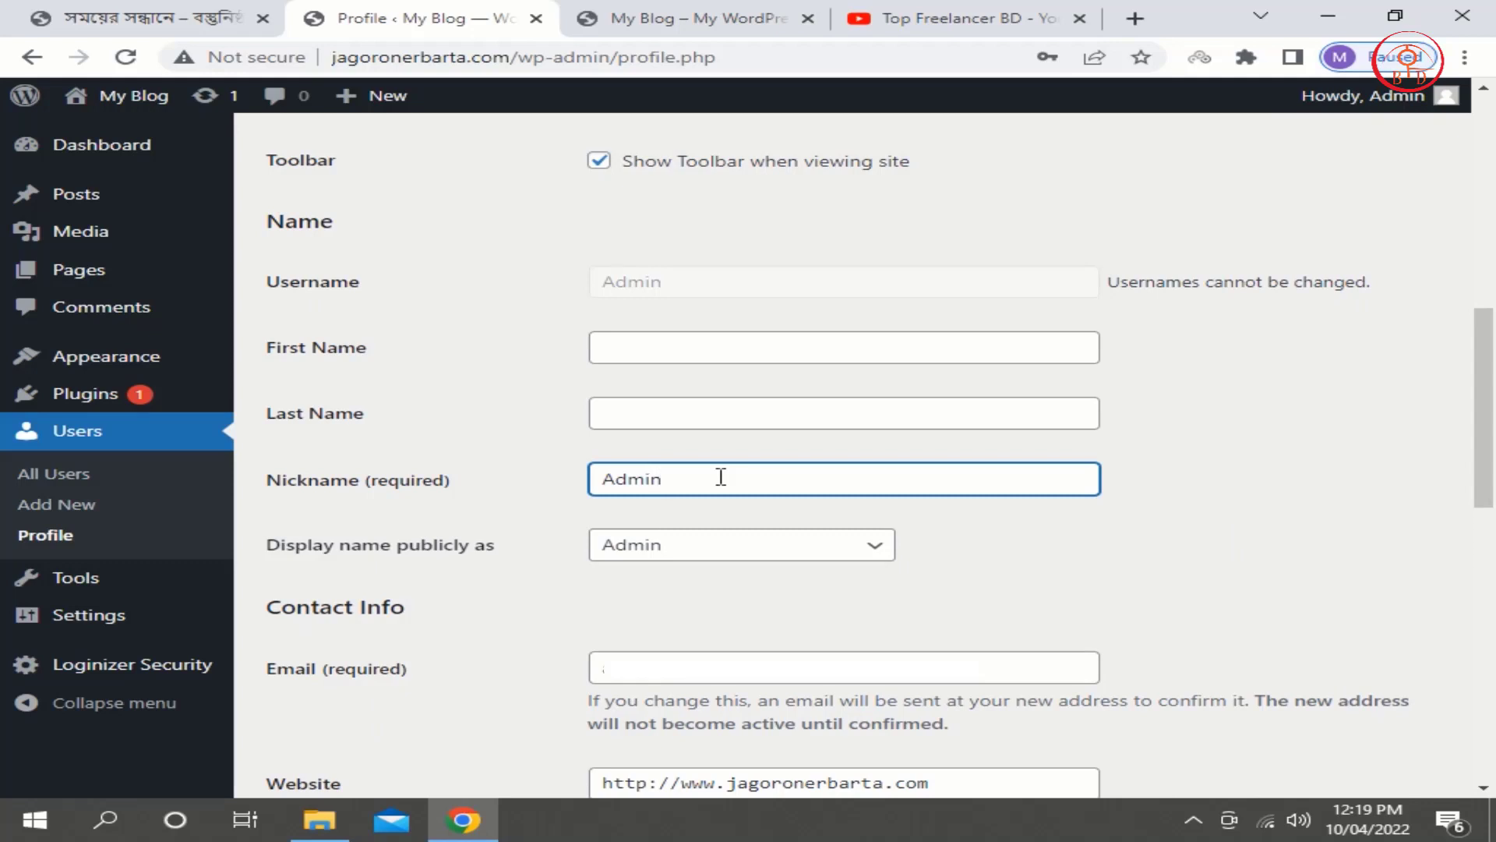
click(697, 555)
click(697, 555)
Review the profile's contact info, biography, profile picture, password and application password sections down to the end of the page.
scroll(694, 529, down, 1)
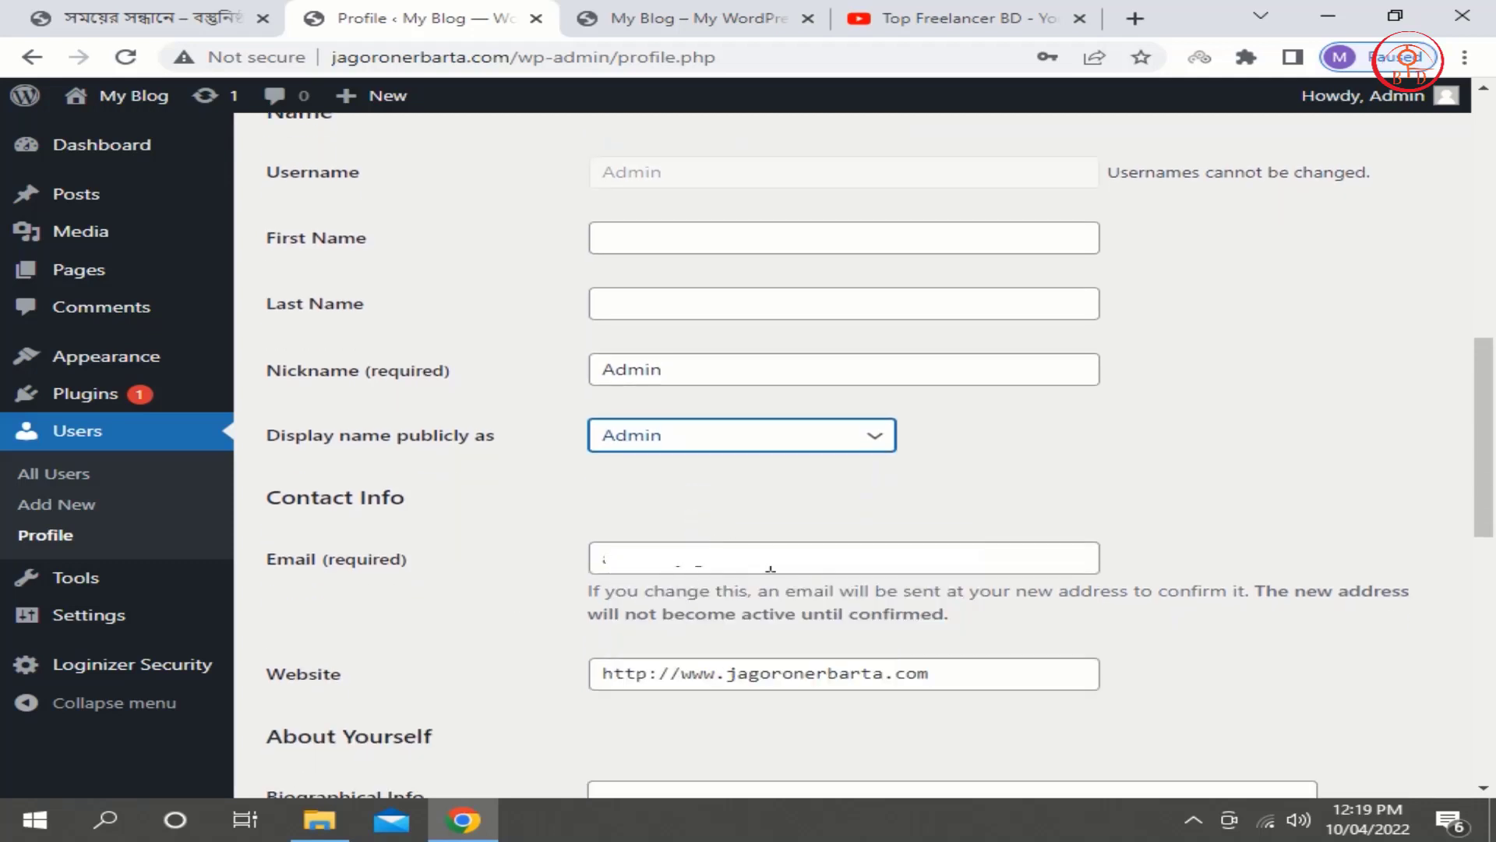
scroll(522, 600, down, 2)
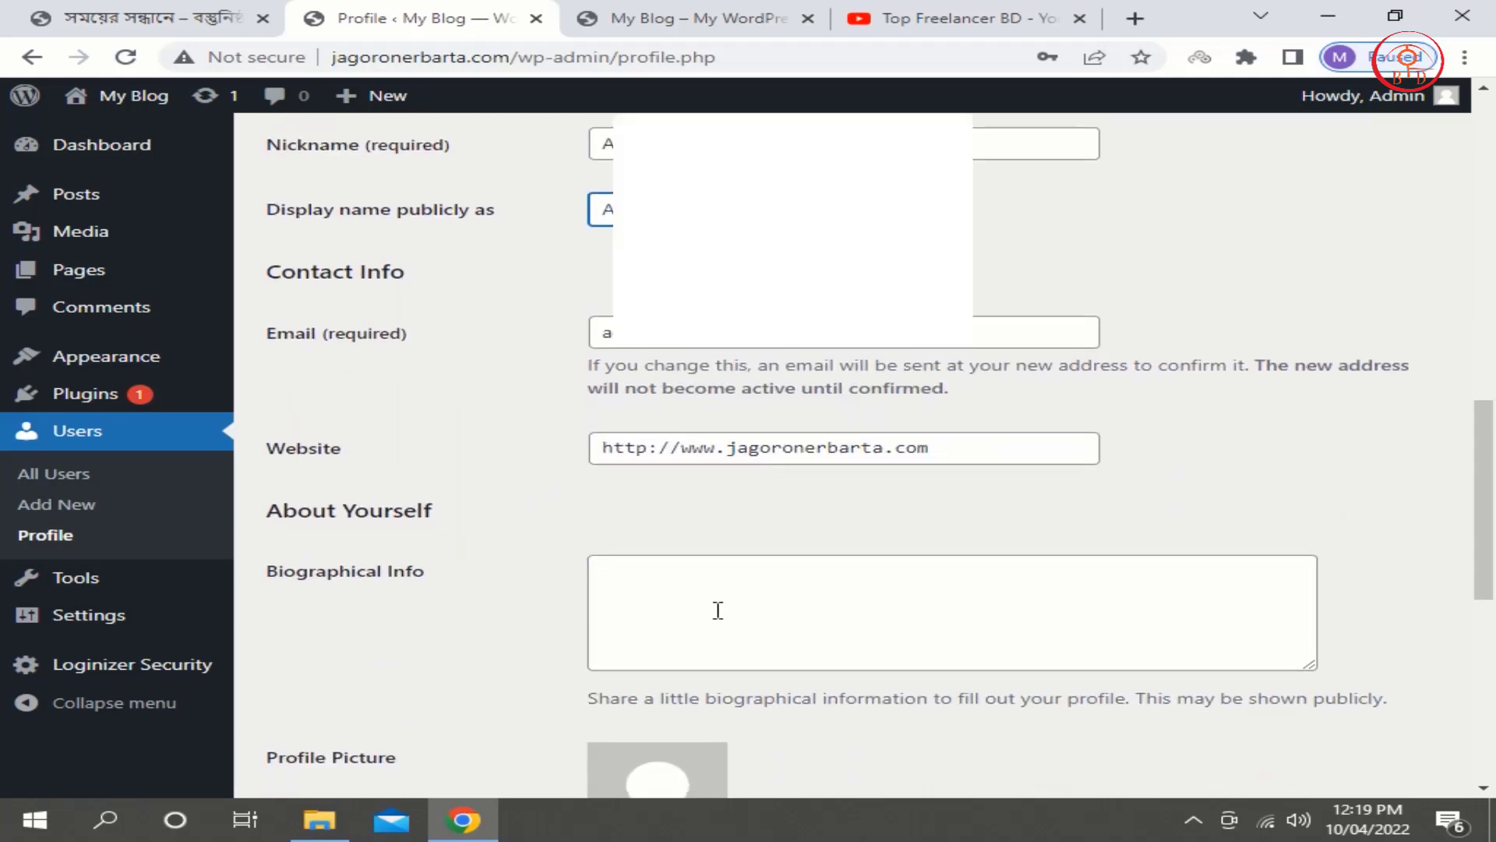
scroll(876, 481, down, 2)
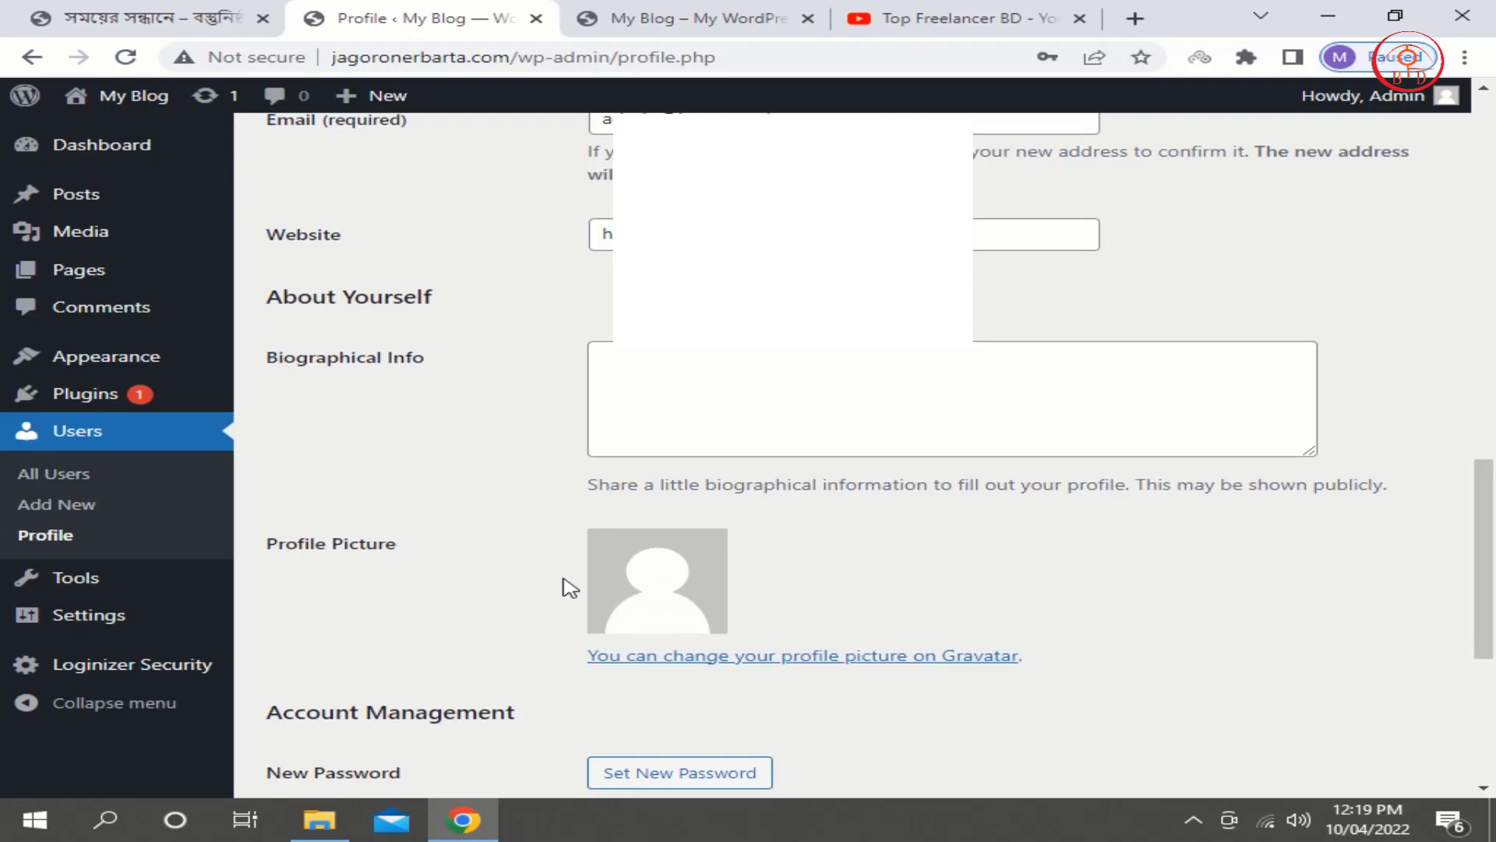
scroll(569, 586, down, 2)
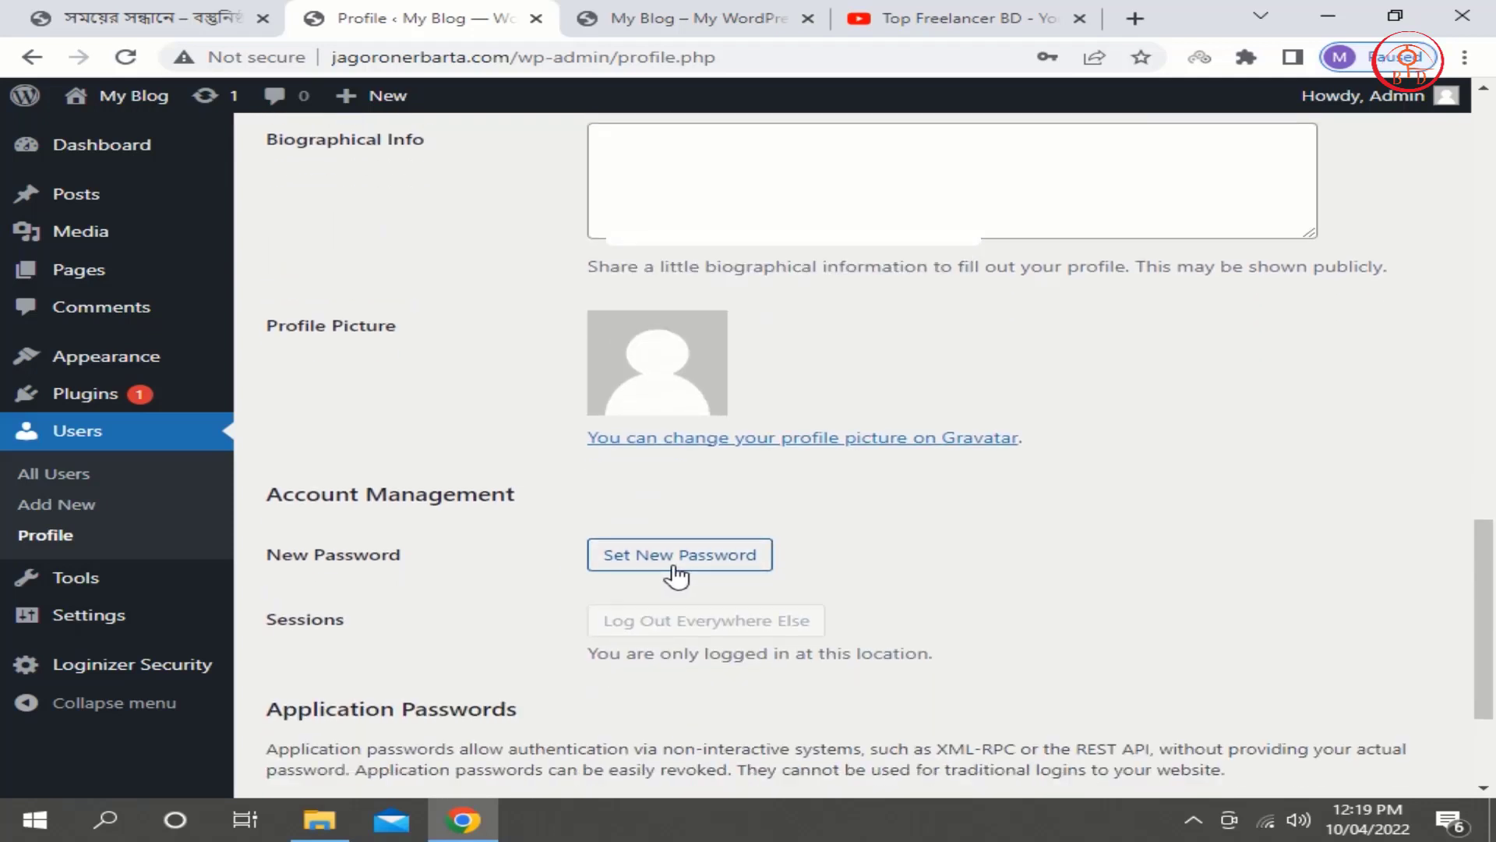
scroll(674, 575, down, 2)
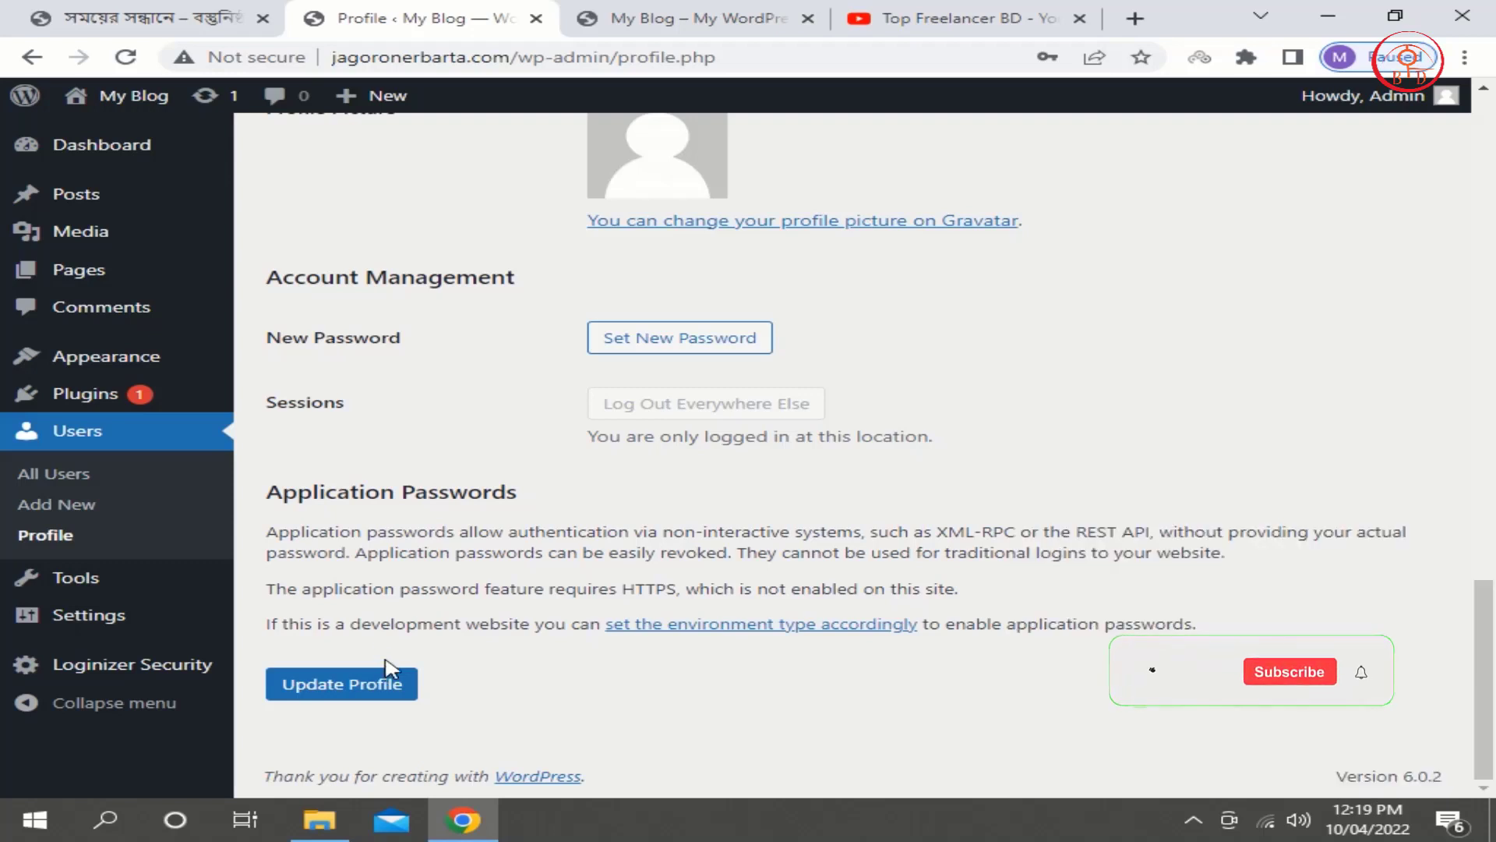
Open the site's Tools and look over the available importers and the content export options.
click(64, 591)
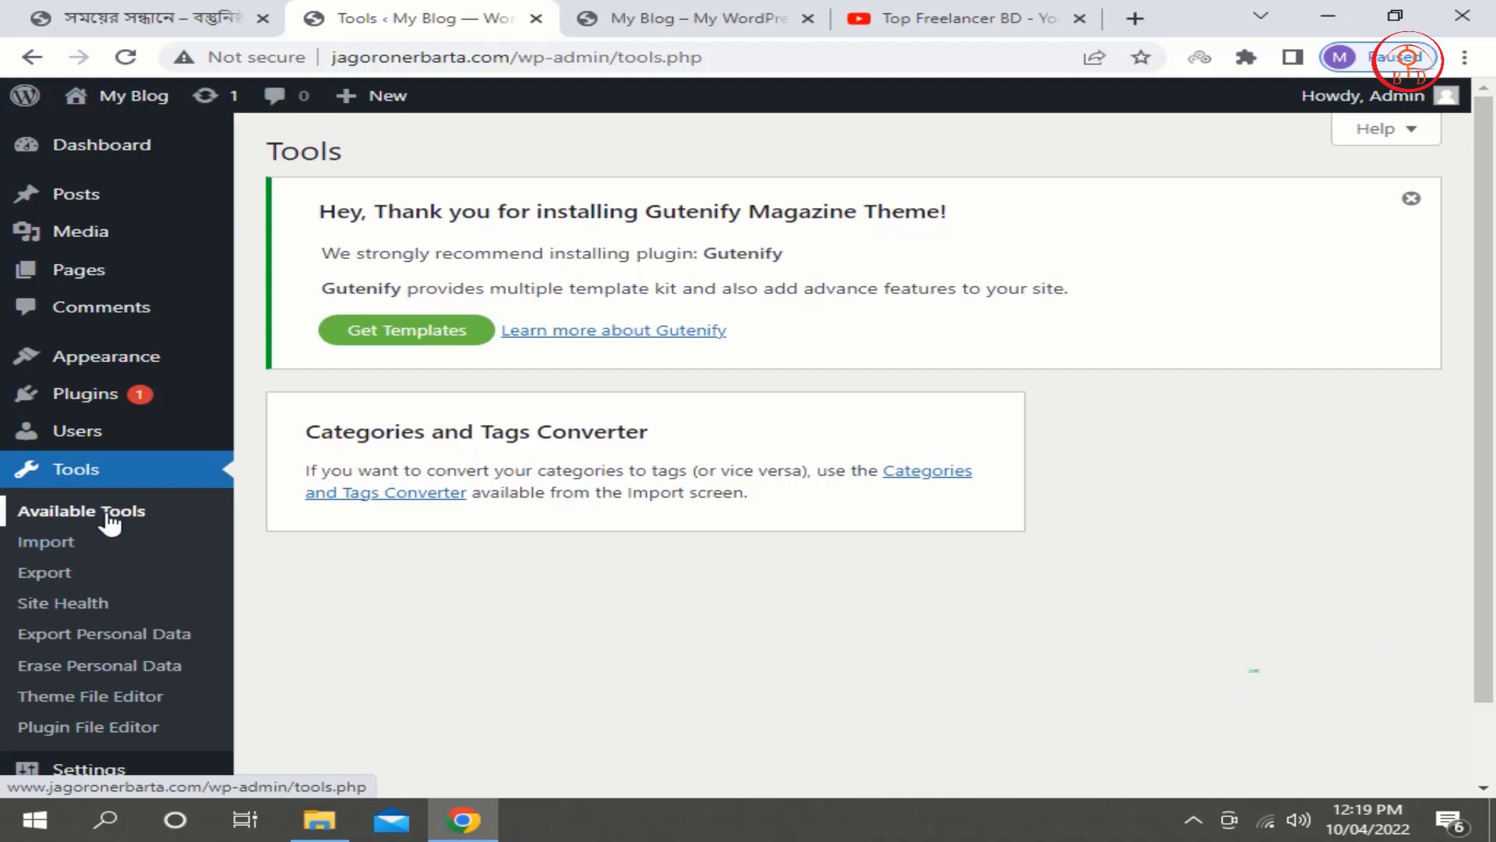
click(74, 550)
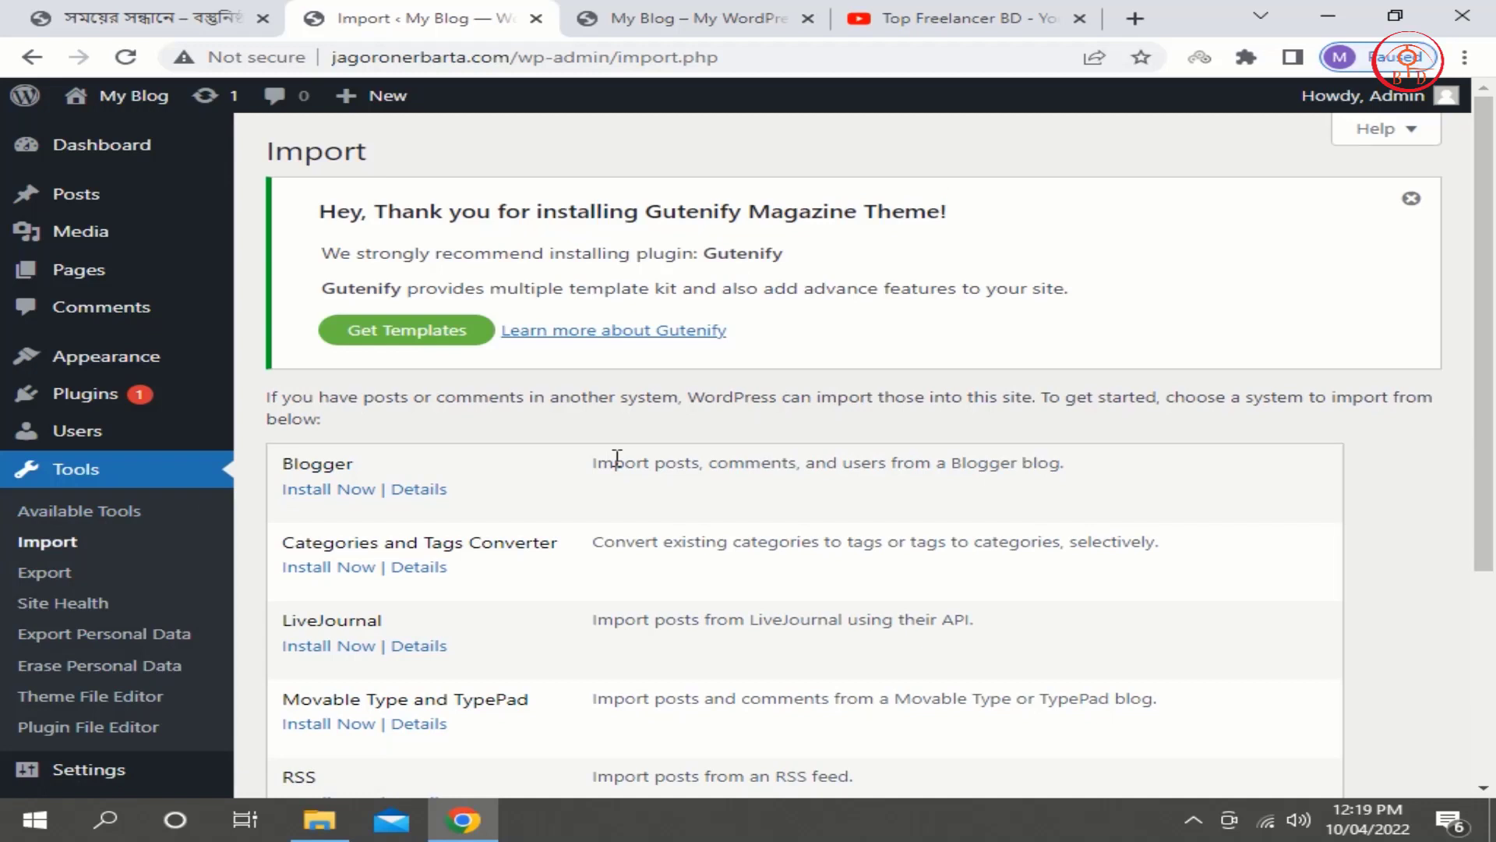
scroll(617, 458, down, 3)
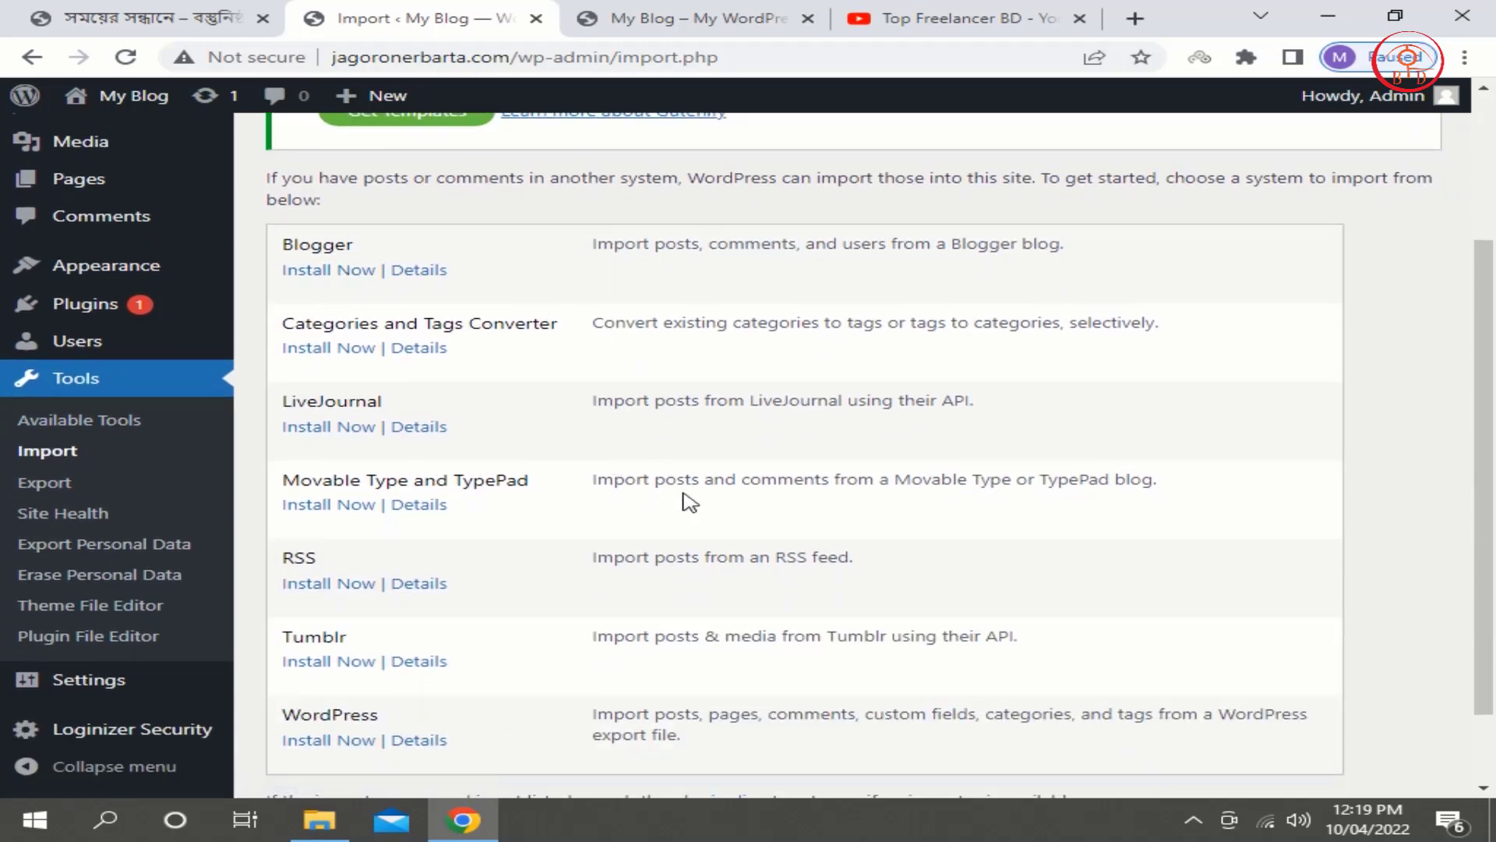
scroll(689, 503, down, 1)
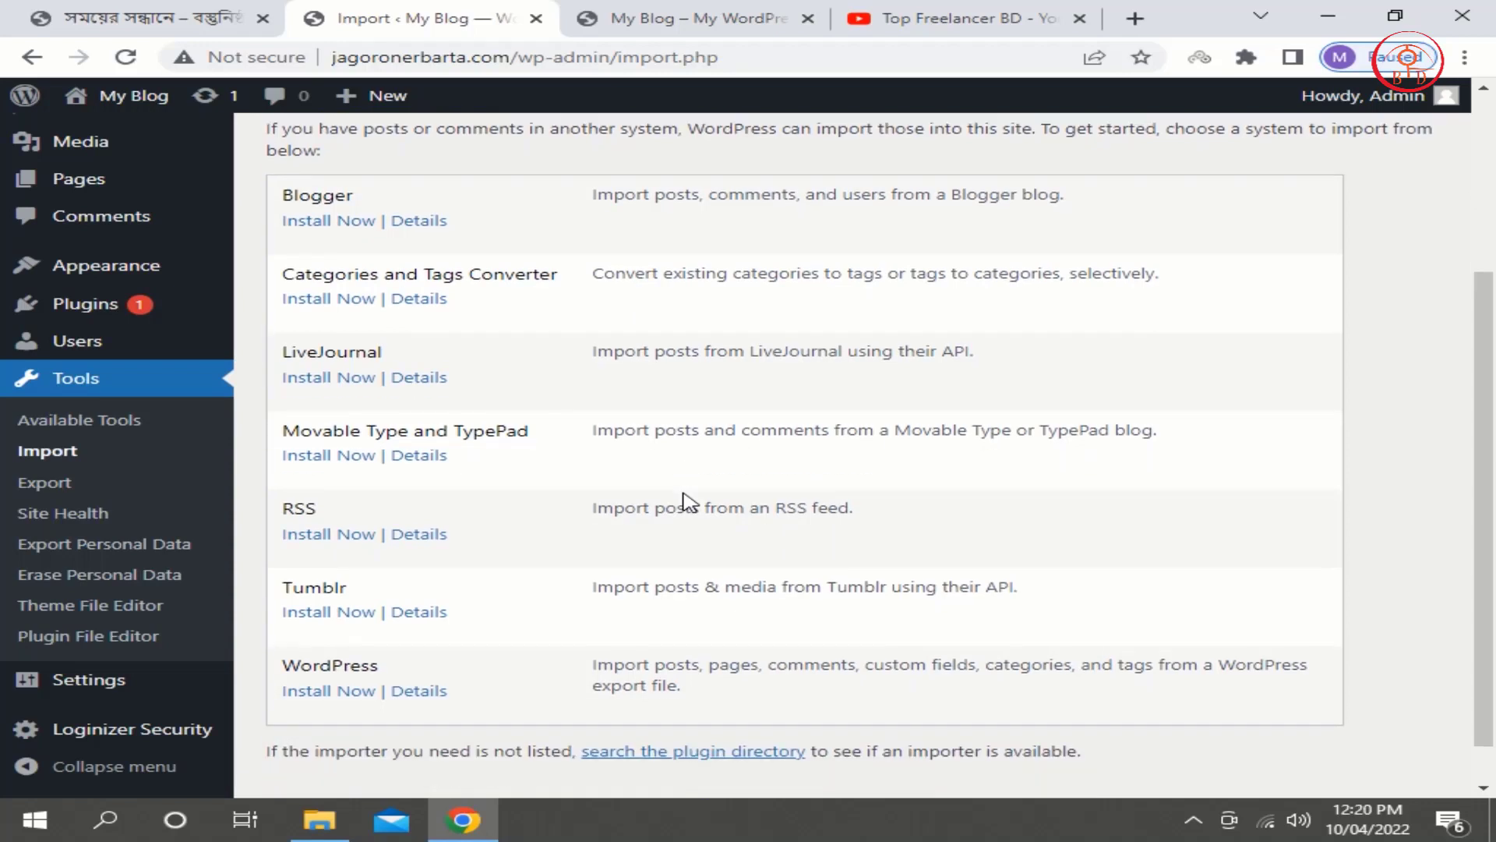
scroll(690, 503, up, 1)
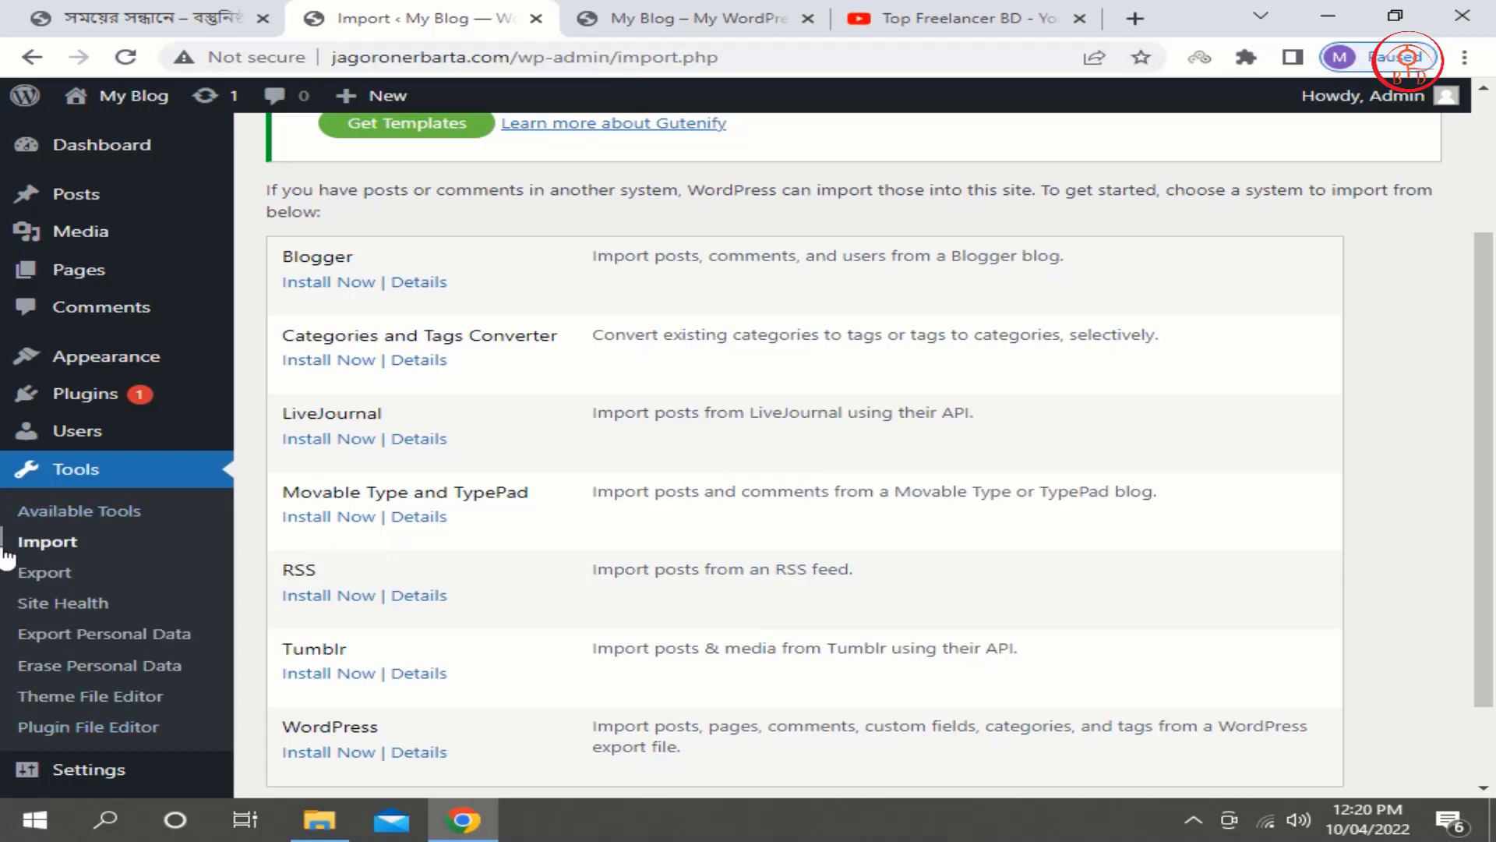
click(31, 574)
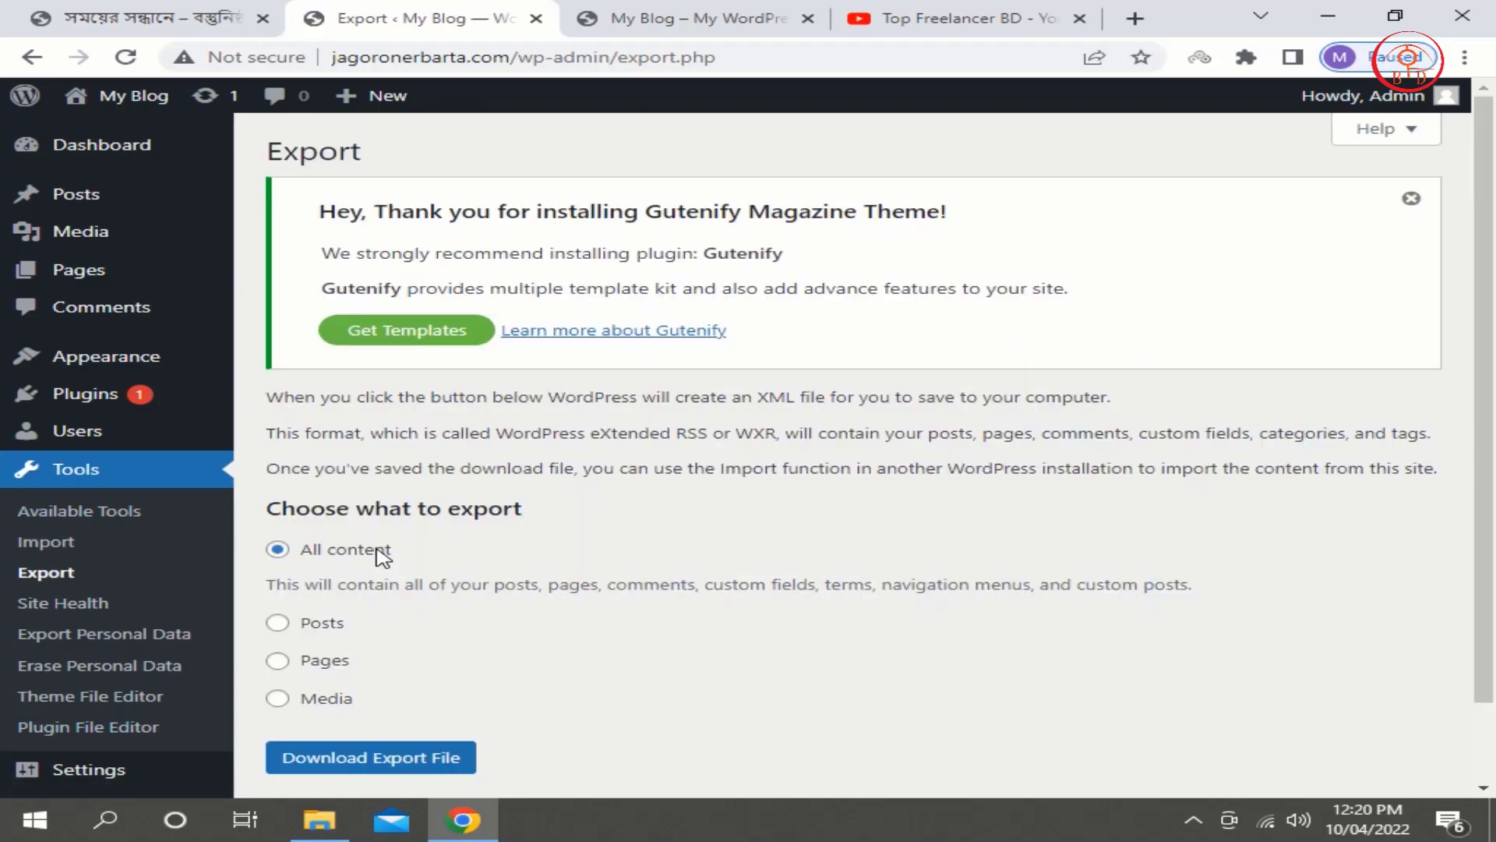
scroll(382, 555, down, 1)
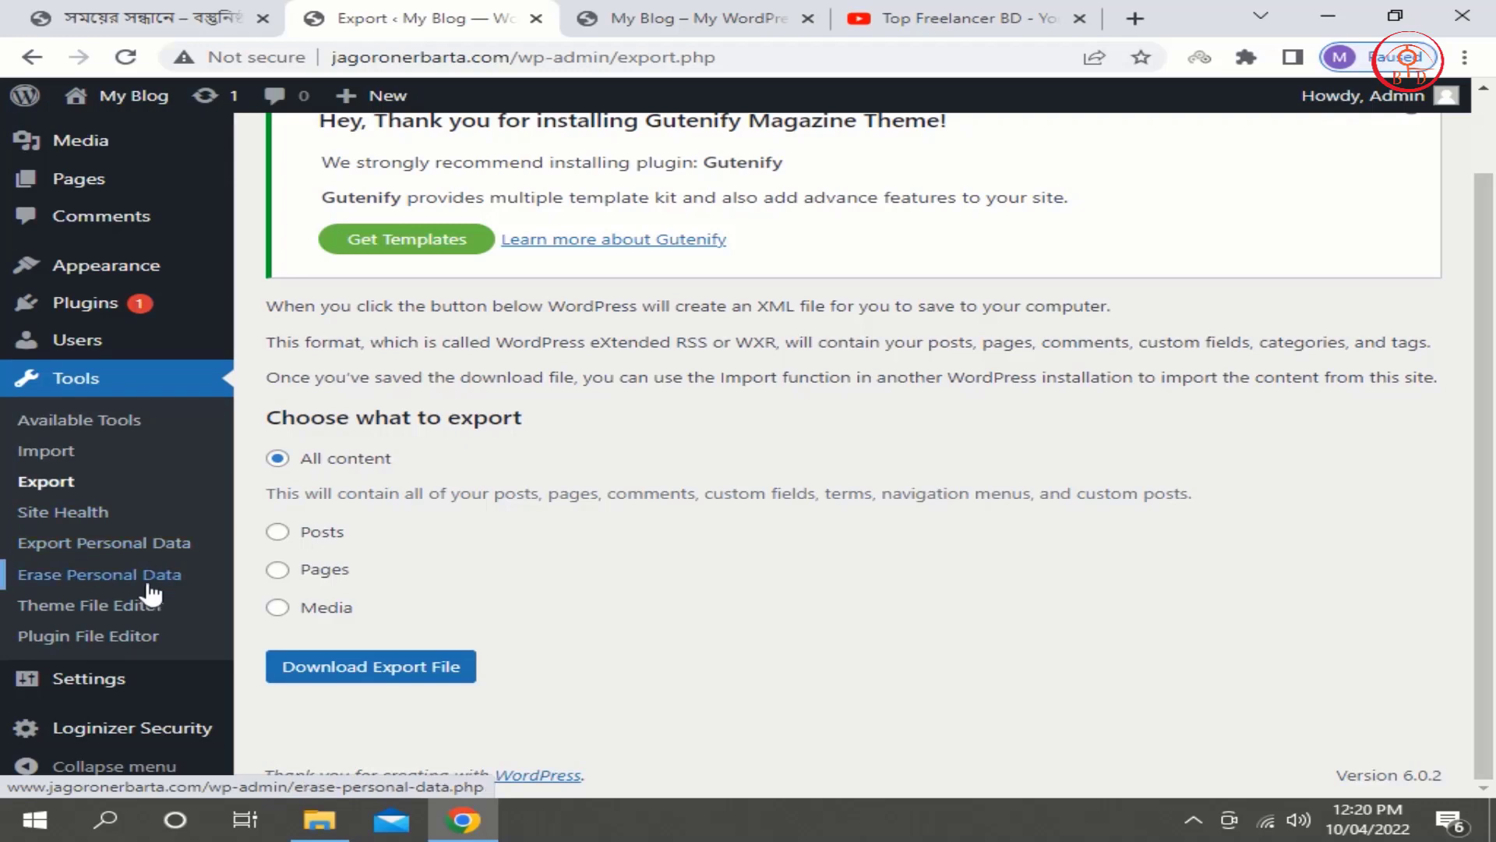
Open the General Settings and replace the site title with "Jagoroner Batta".
click(109, 684)
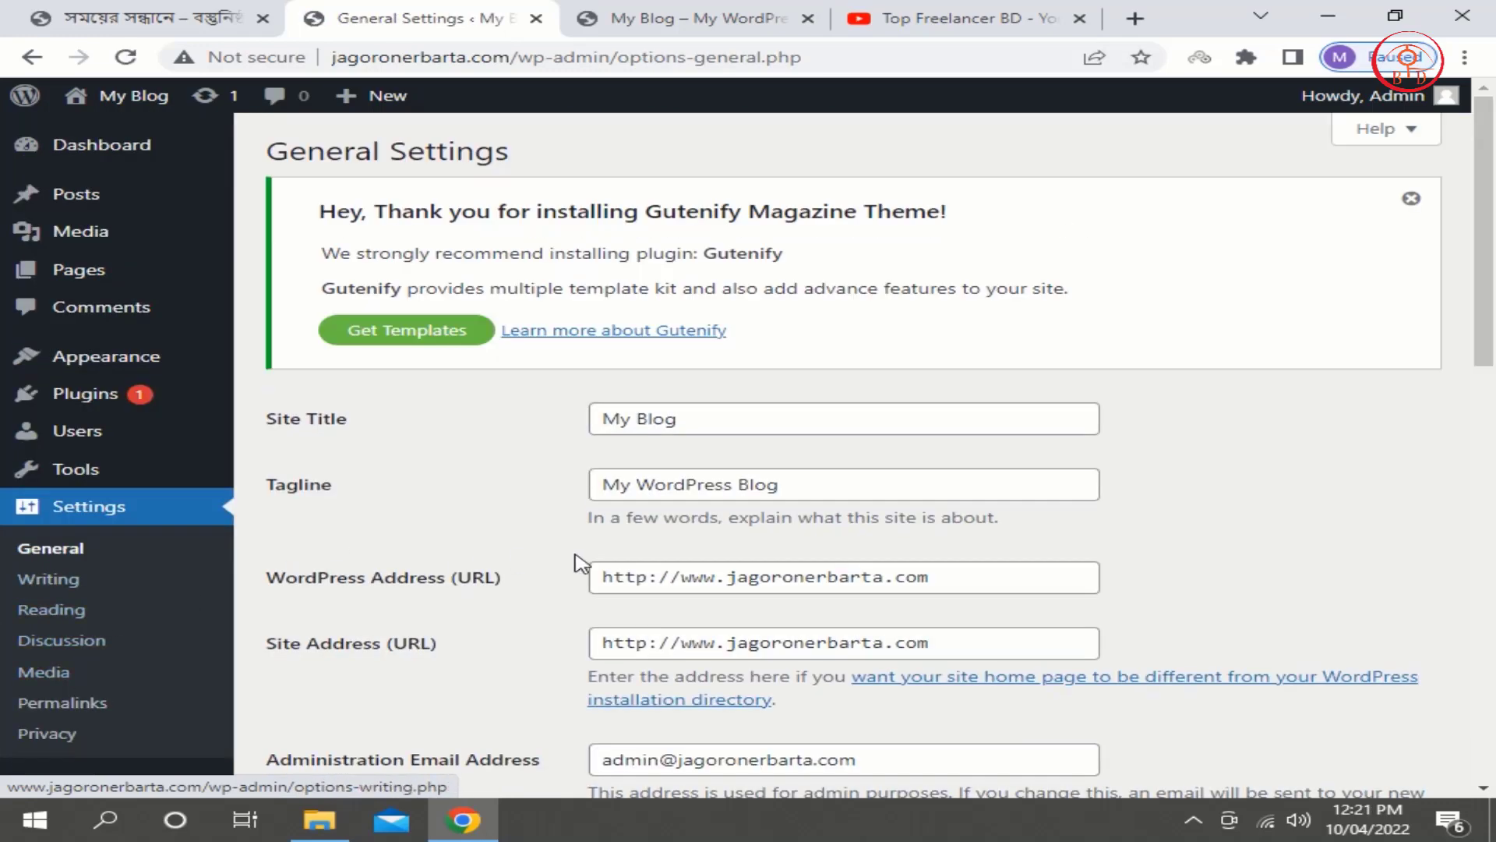
scroll(571, 542, down, 2)
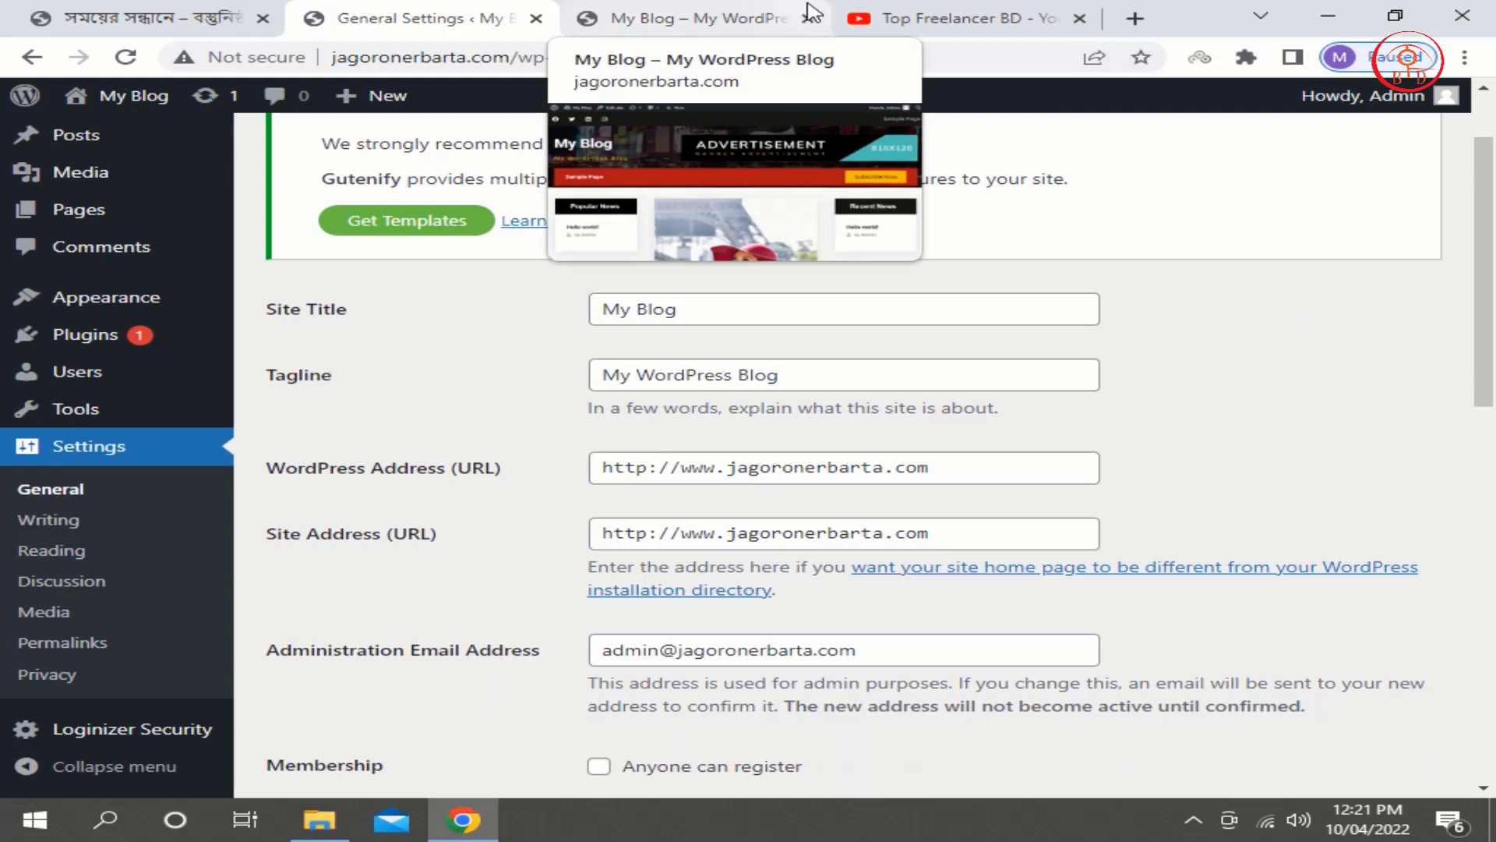
click(730, 317)
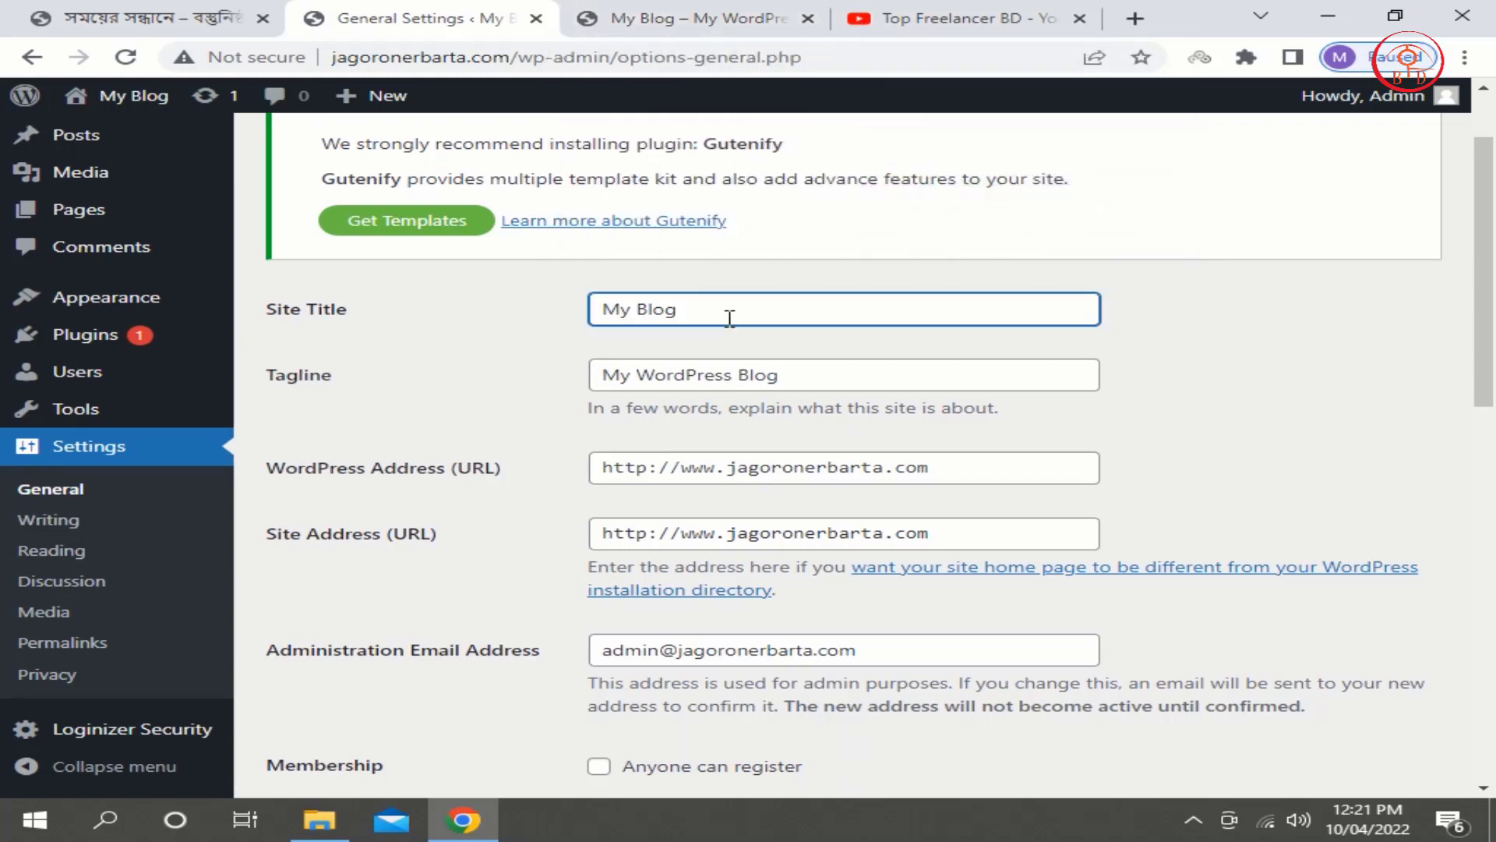
key(BackSpace)
key(BackSpace)
key(BackSpace)
key(BackSpace)
key(BackSpace)
key(BackSpace)
key(BackSpace)
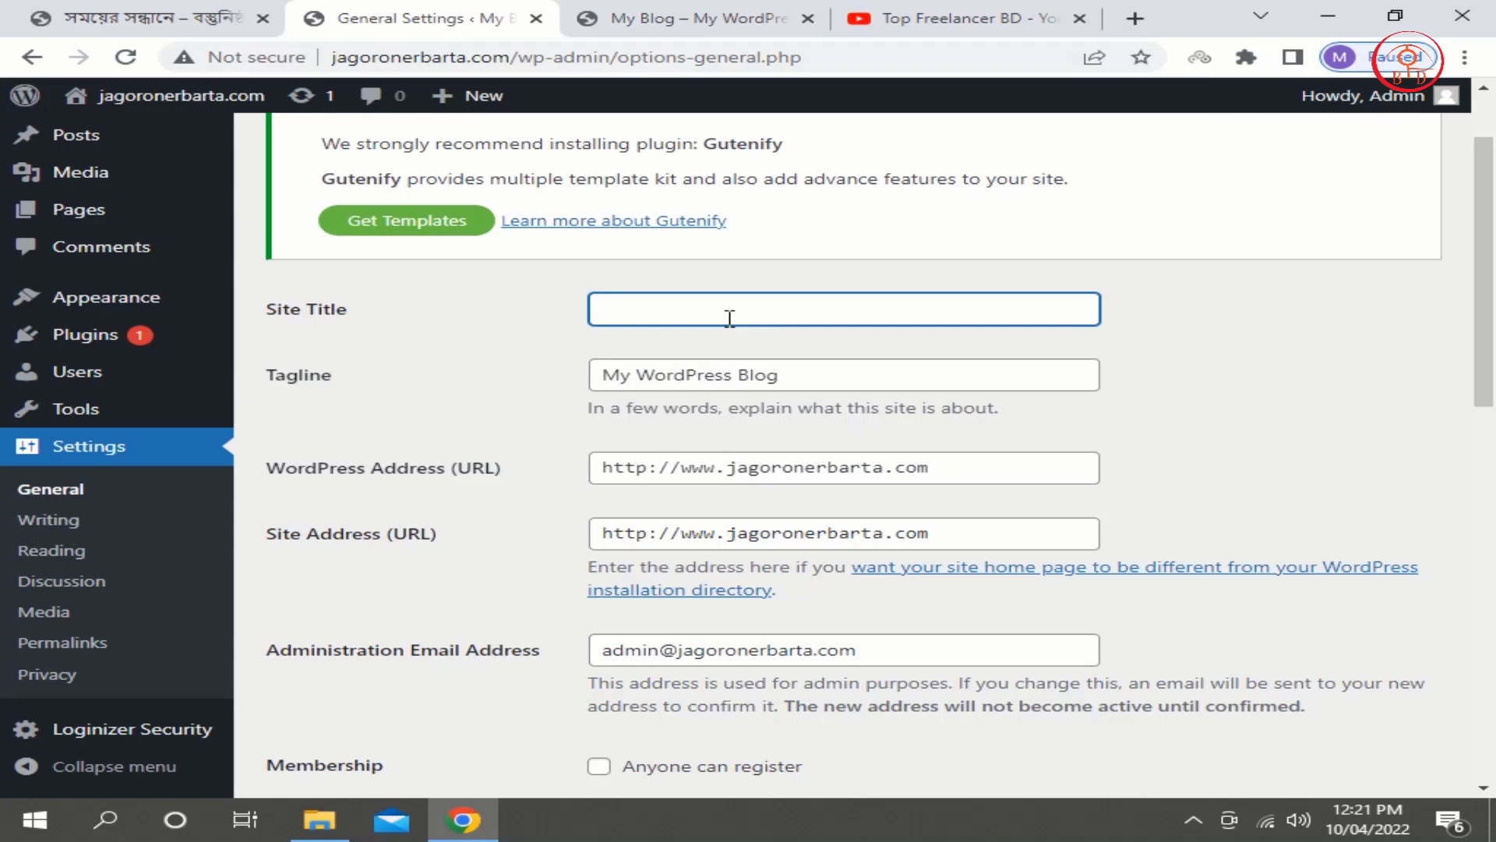
text(Jago)
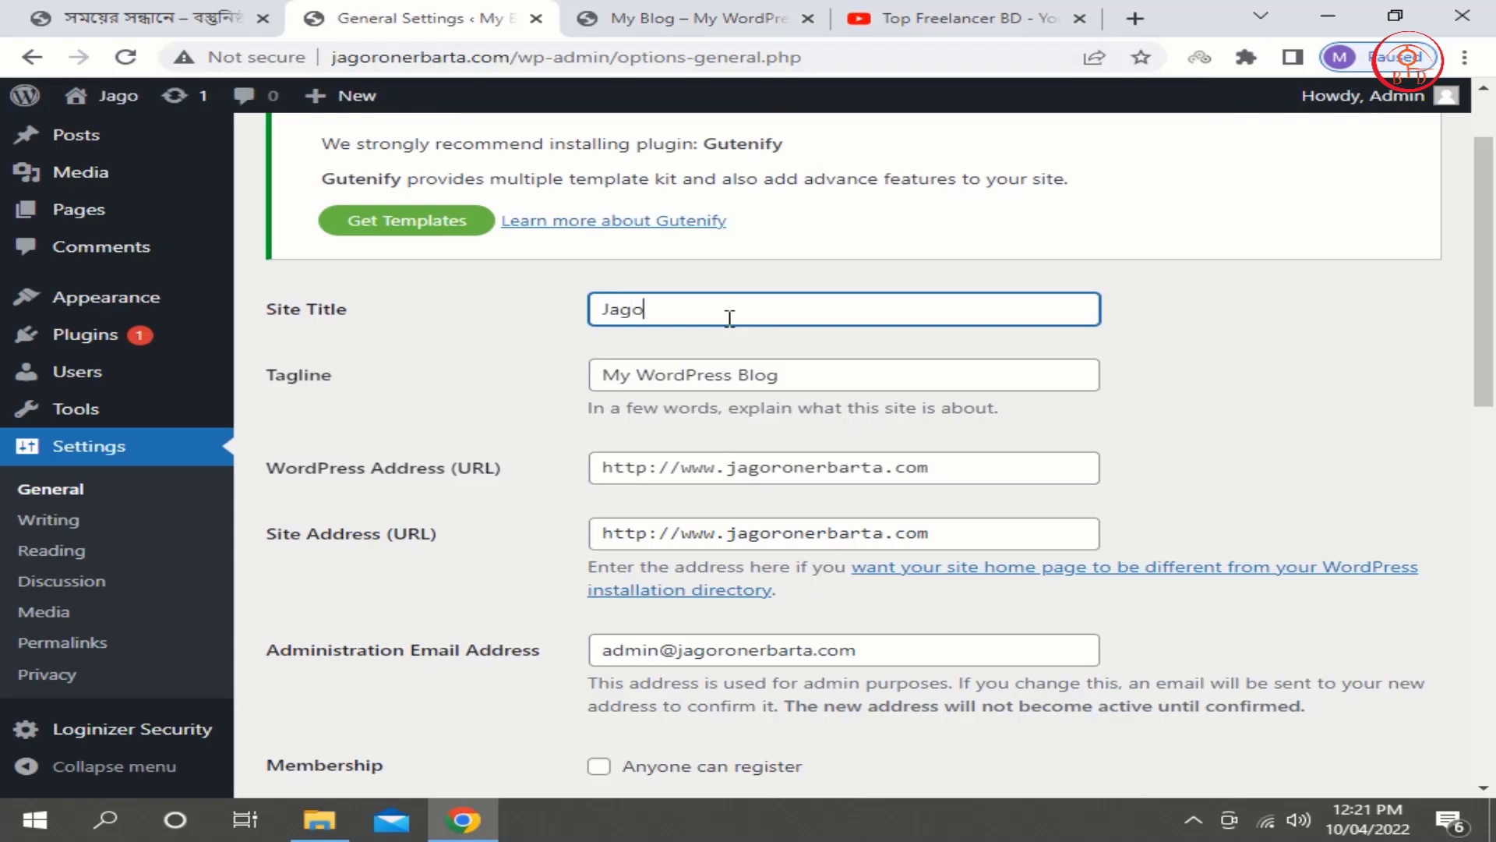
text(ron)
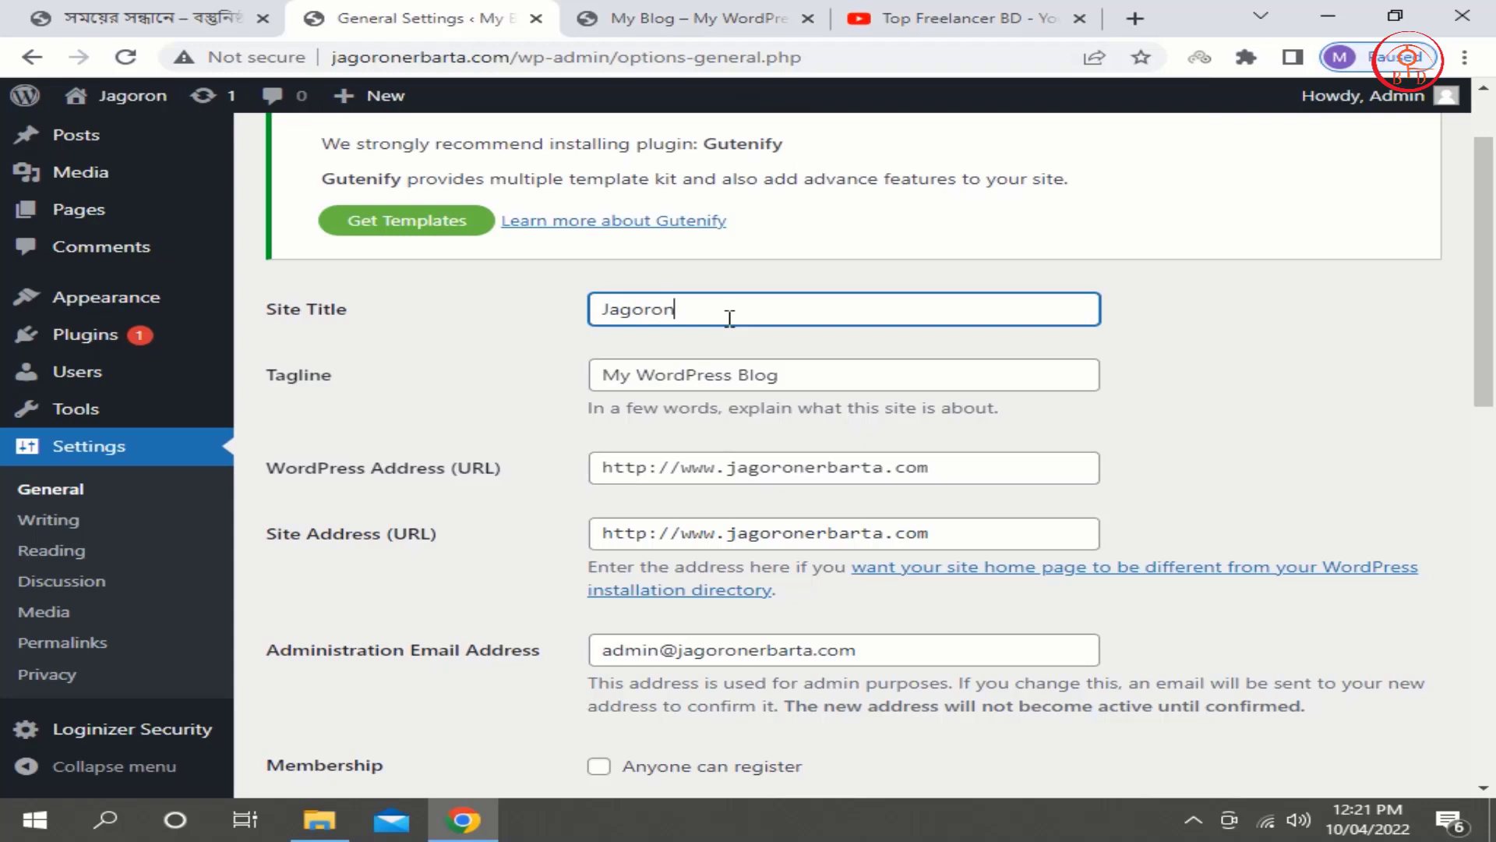
text(er Batta)
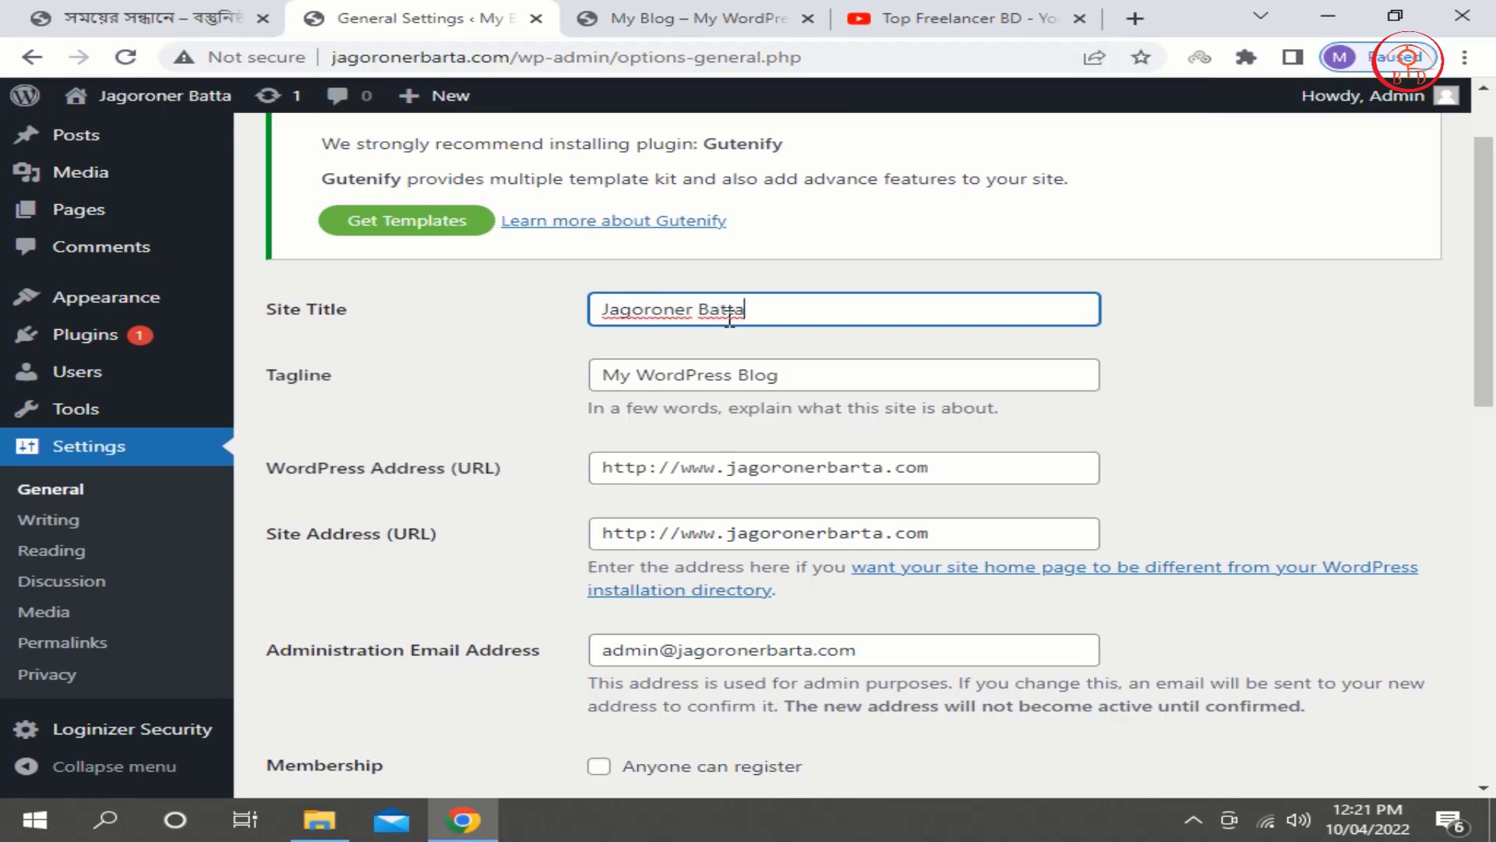
Clear the site's tagline so that it is left empty.
click(795, 382)
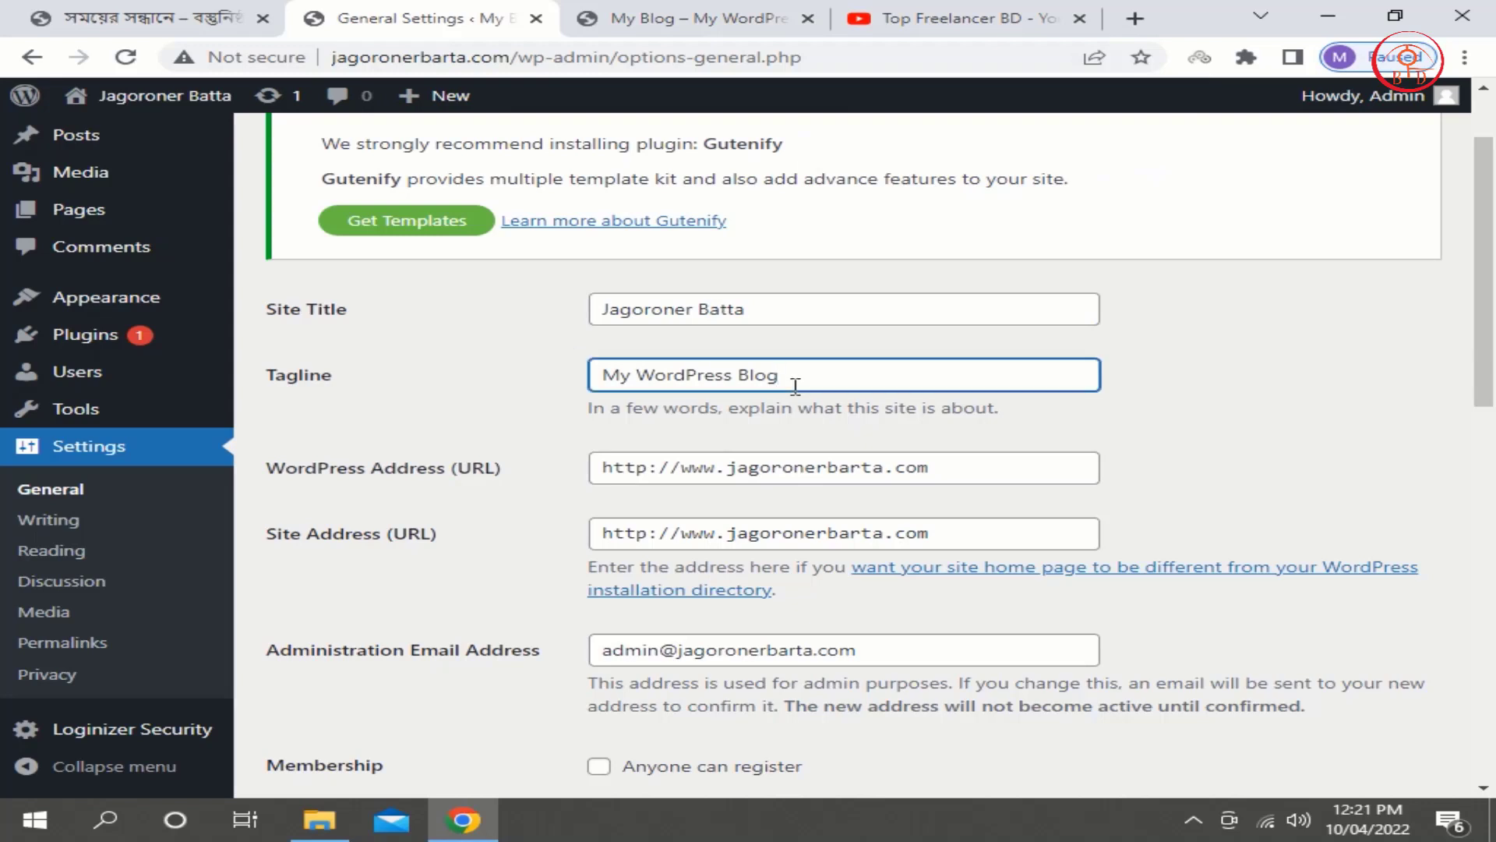
key(BackSpace)
key(BackSpace)
key(BackSpace)
key(BackSpace)
key(BackSpace)
key(BackSpace)
key(BackSpace)
key(BackSpace)
key(BackSpace)
key(BackSpace)
key(BackSpace)
key(BackSpace)
key(BackSpace)
key(BackSpace)
key(BackSpace)
key(BackSpace)
key(BackSpace)
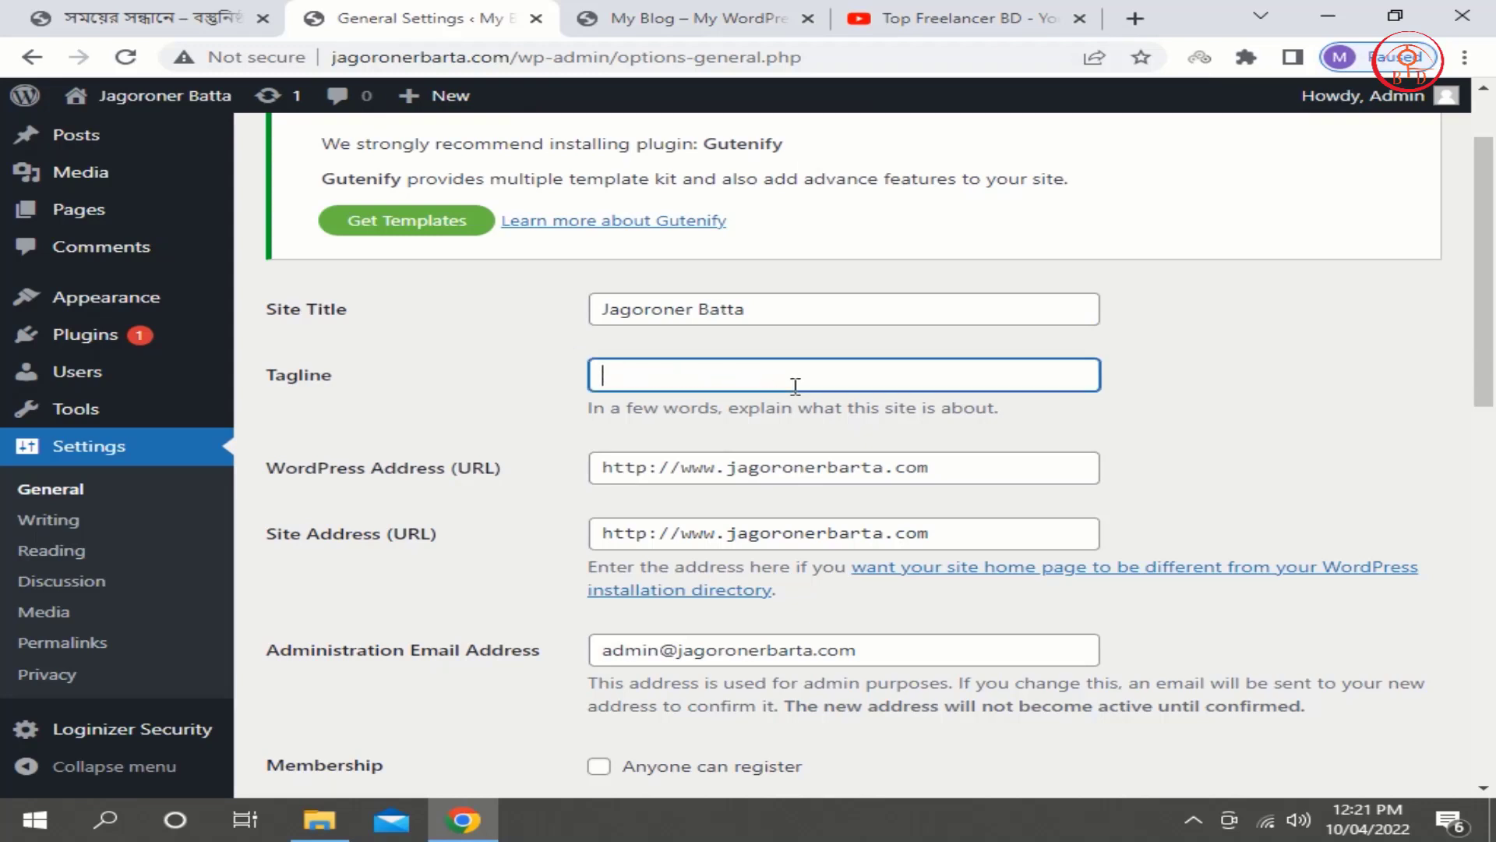
click(557, 358)
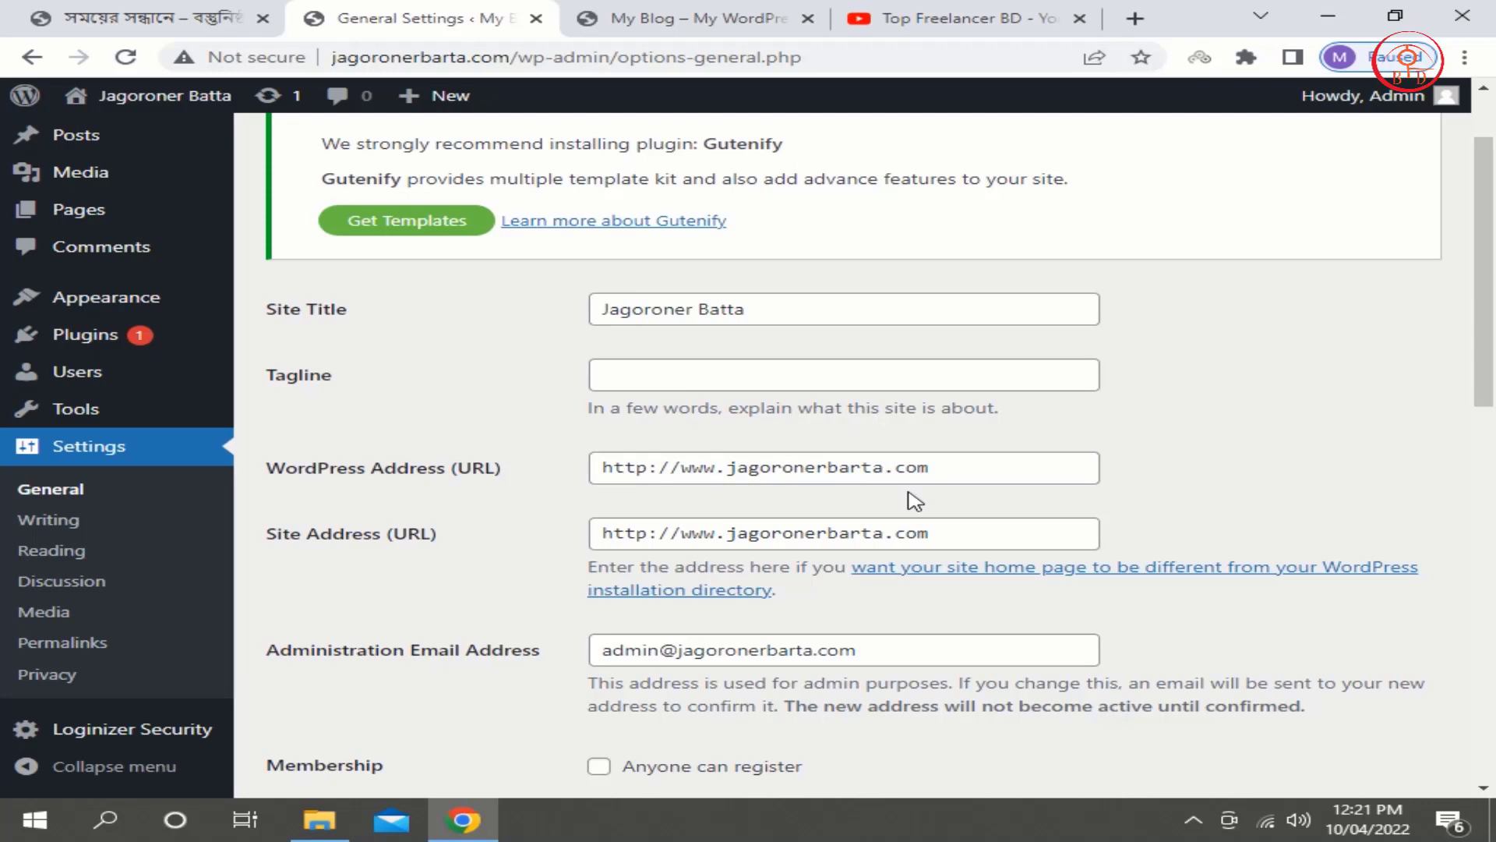
Check the WordPress address, site address and administration email address fields in the General Settings.
scroll(915, 501, down, 1)
scroll(974, 412, down, 1)
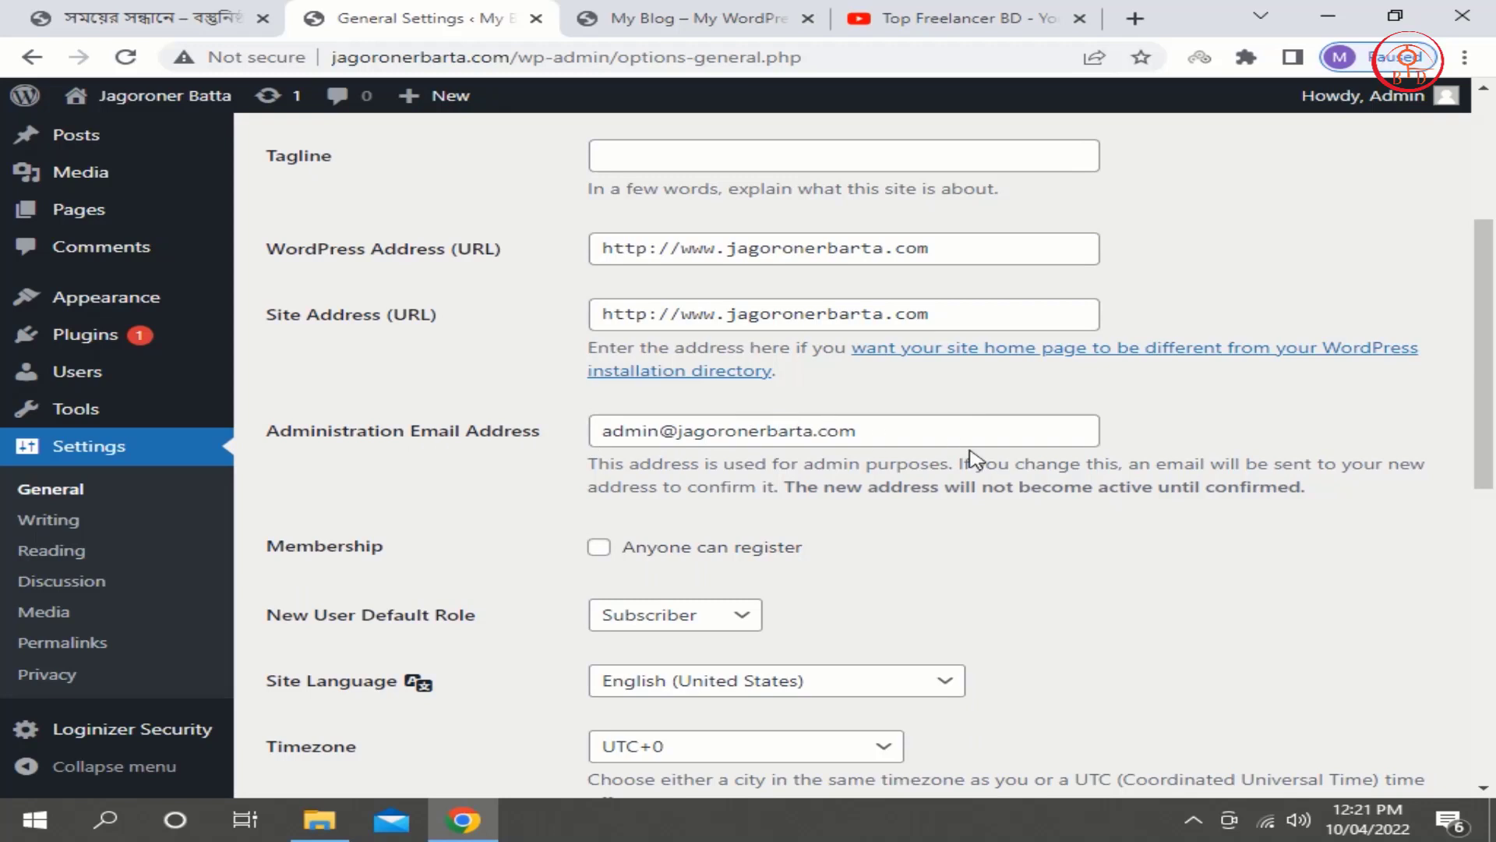
click(922, 428)
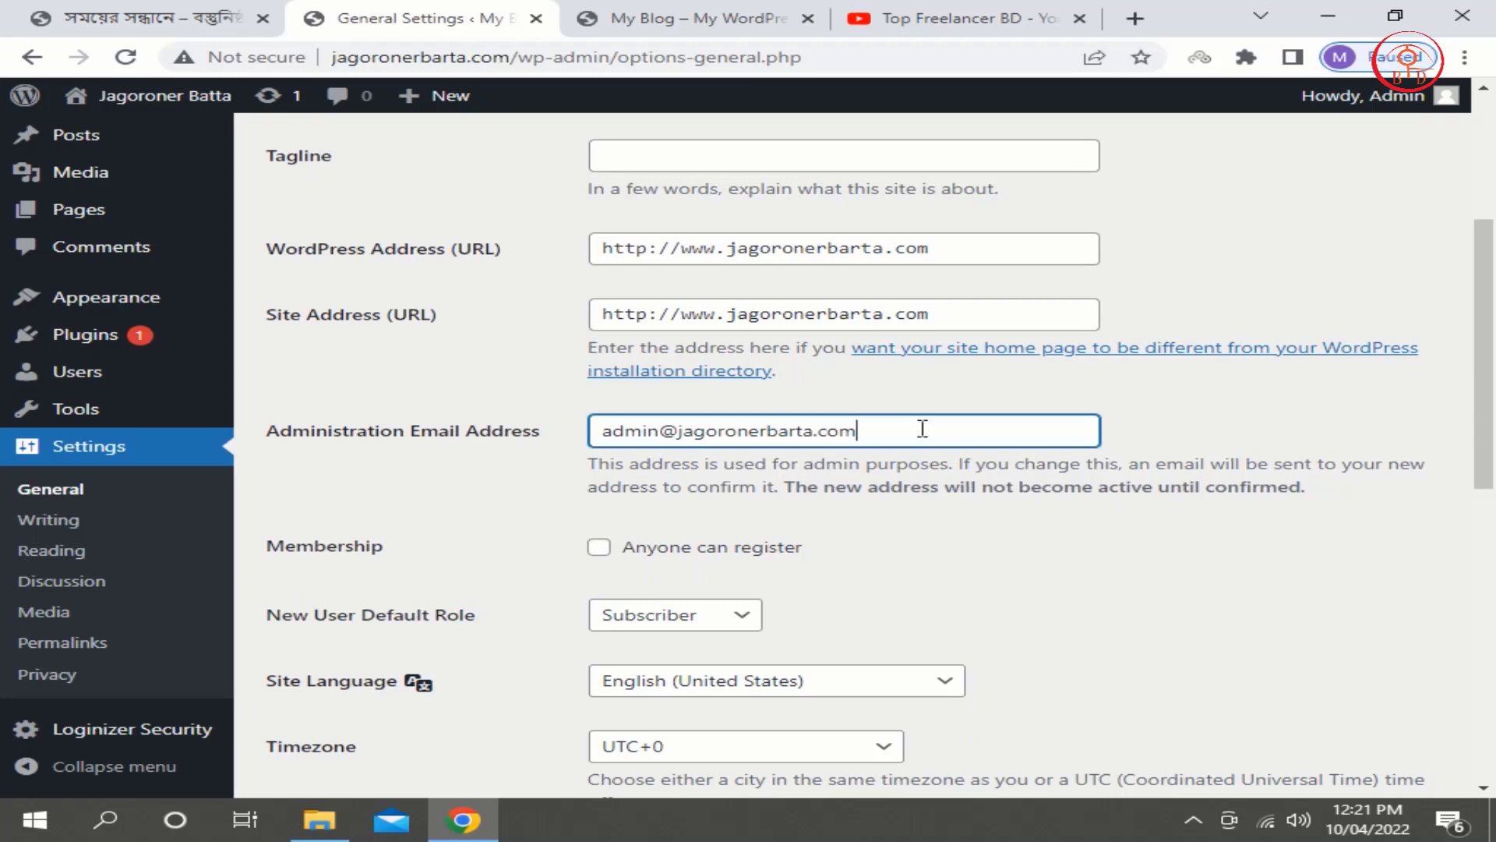
click(935, 377)
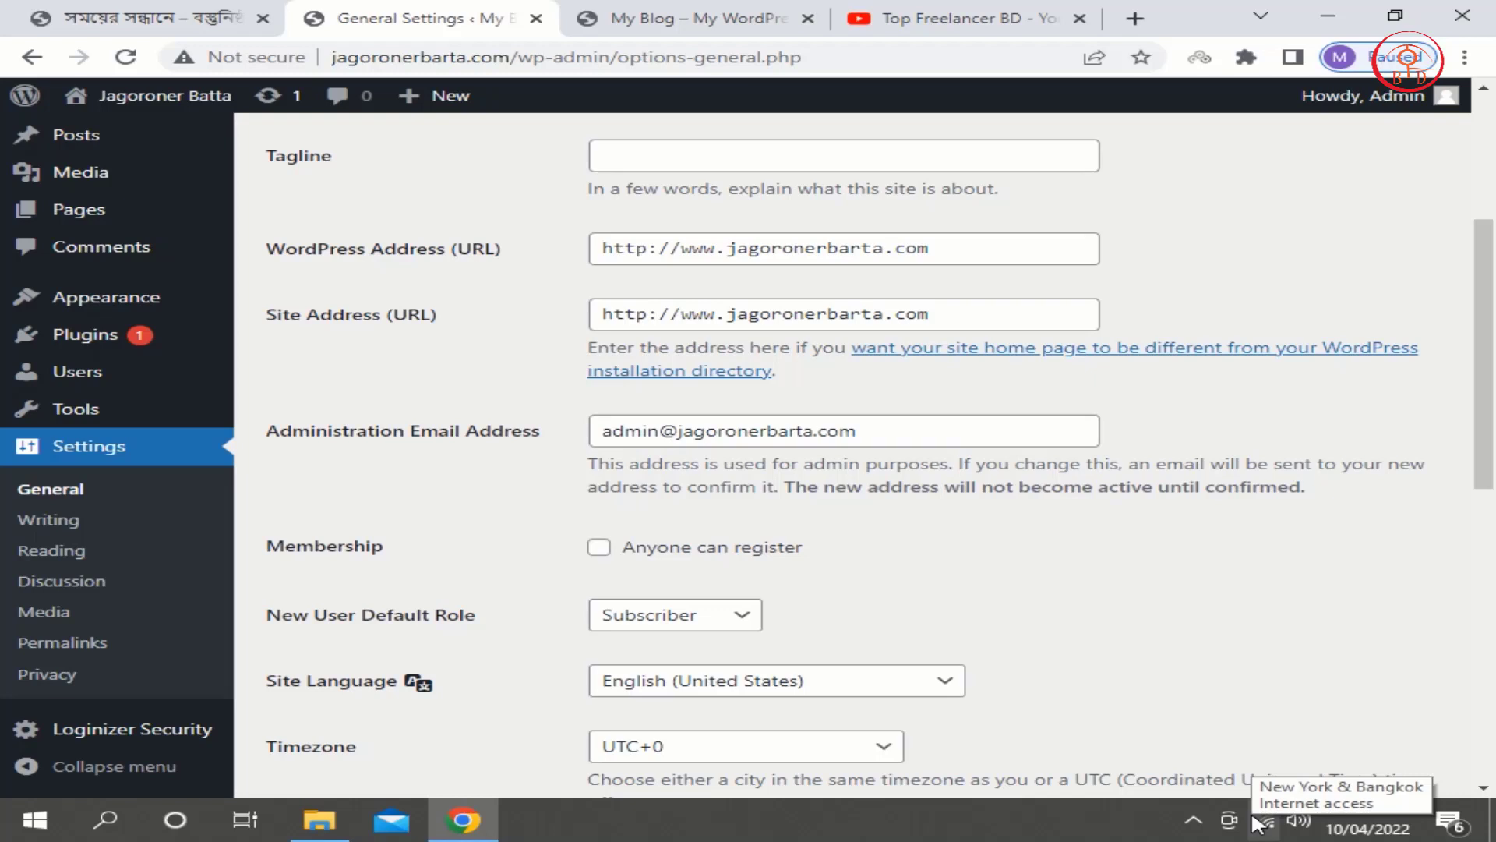
Try allowing anyone to register with Subscriber as the new user default role, and leave registration turned off.
scroll(696, 445, down, 3)
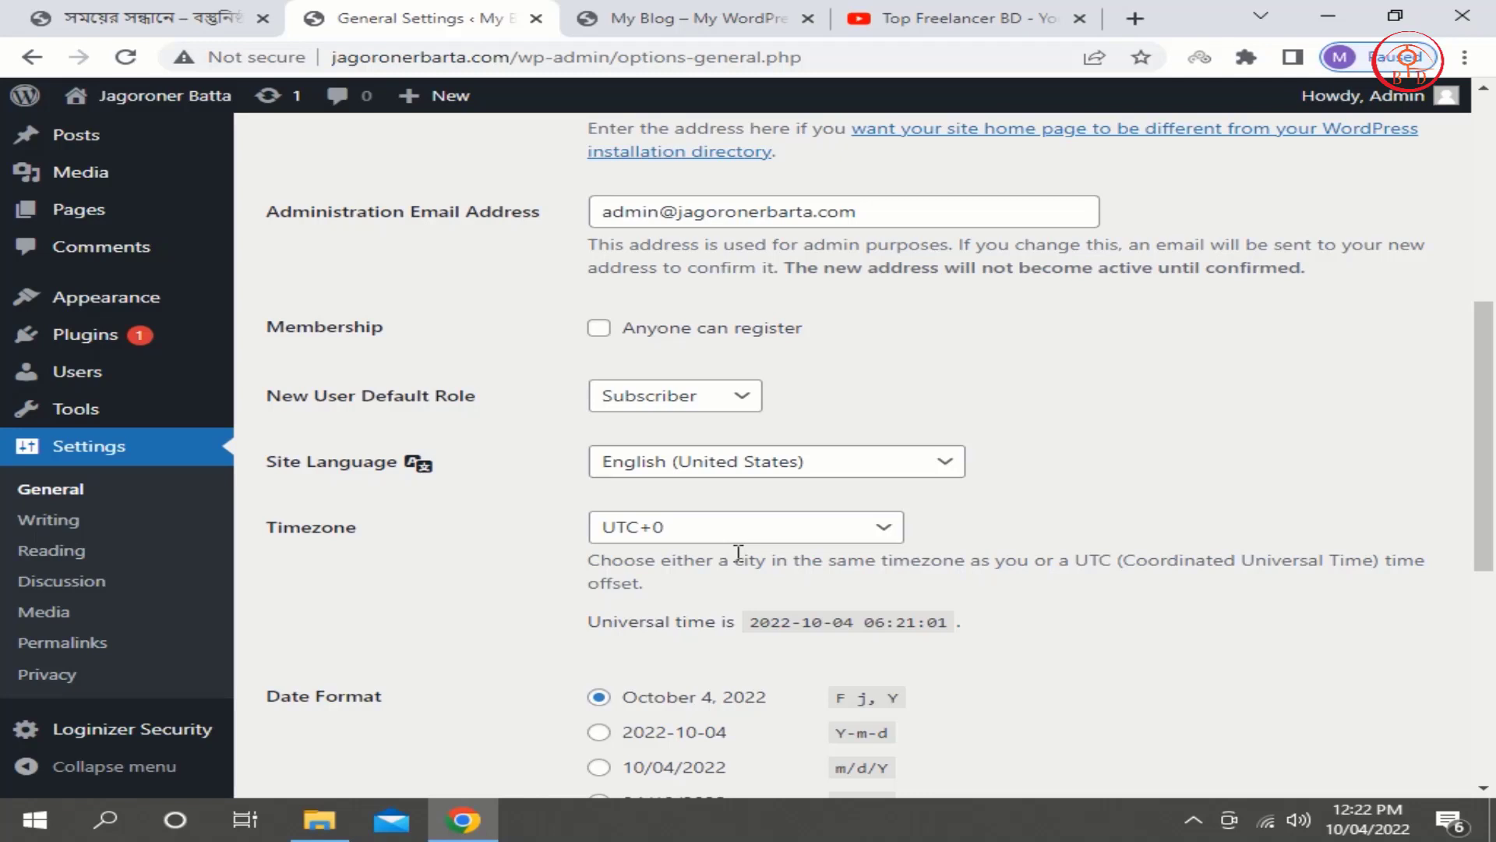
click(599, 331)
click(649, 399)
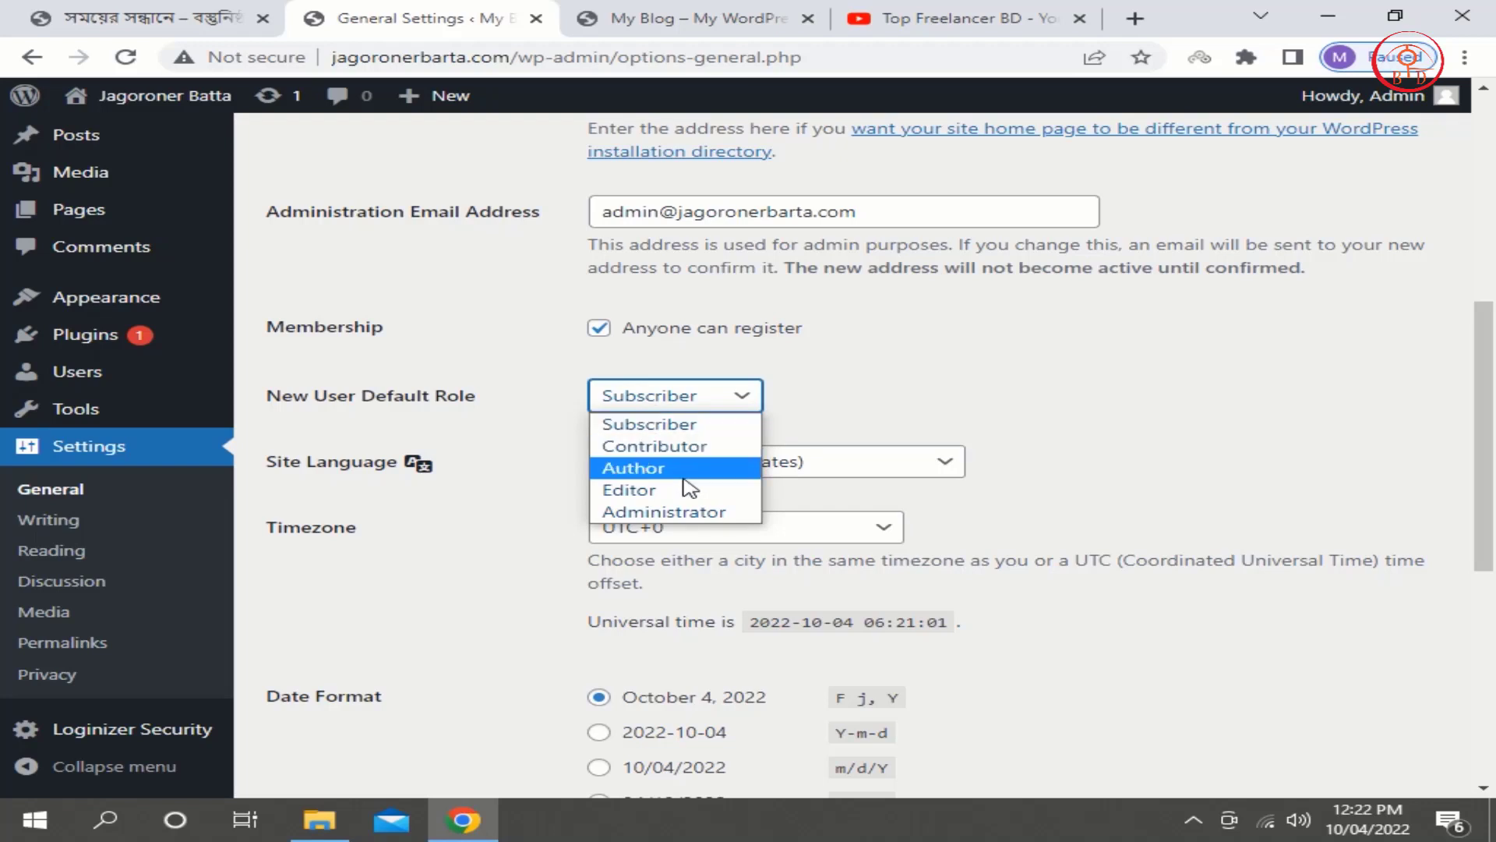
click(693, 426)
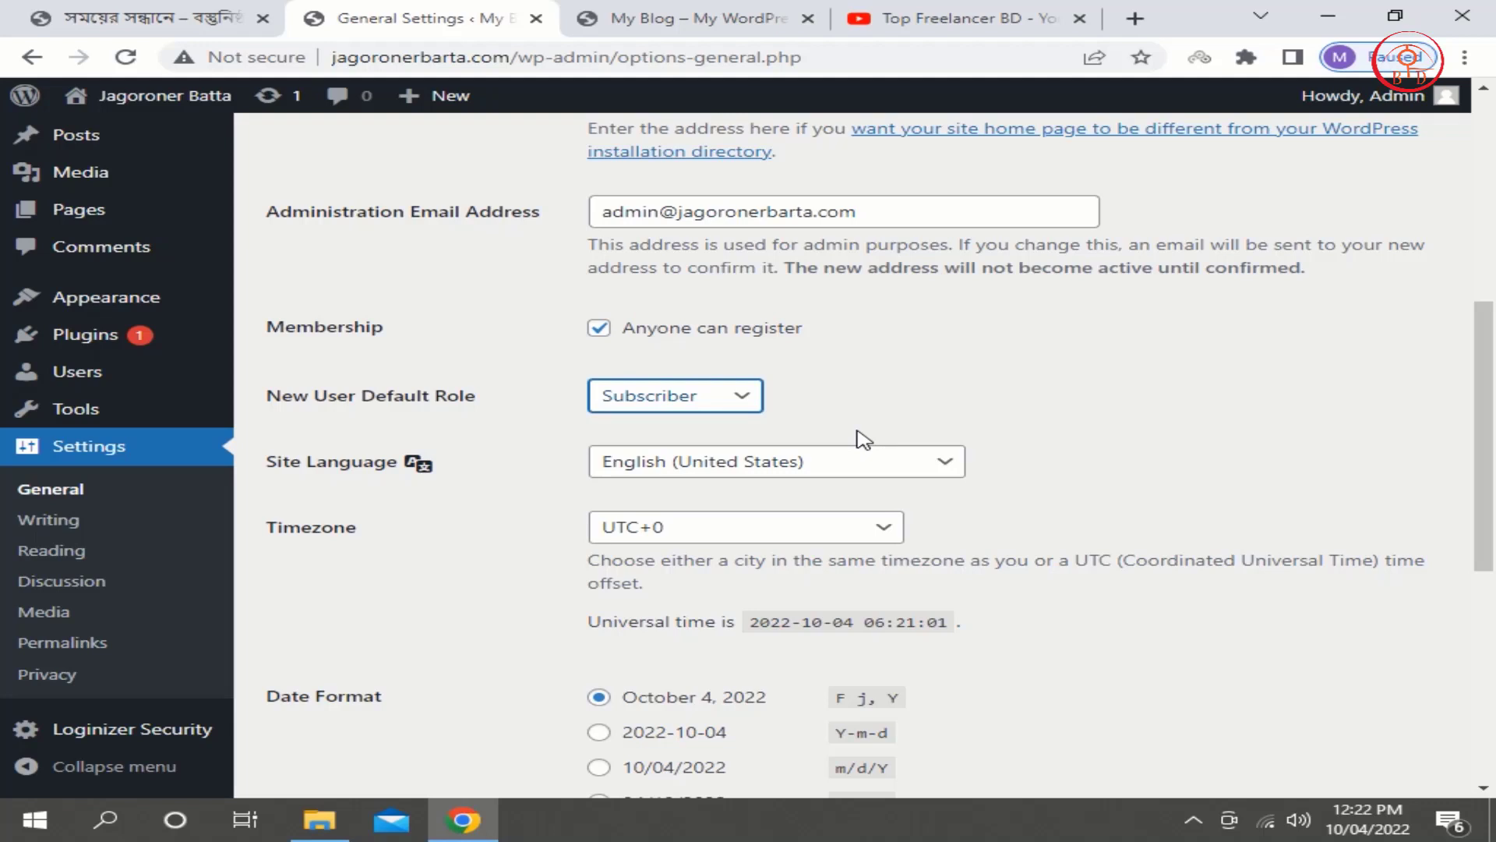
click(599, 328)
click(600, 329)
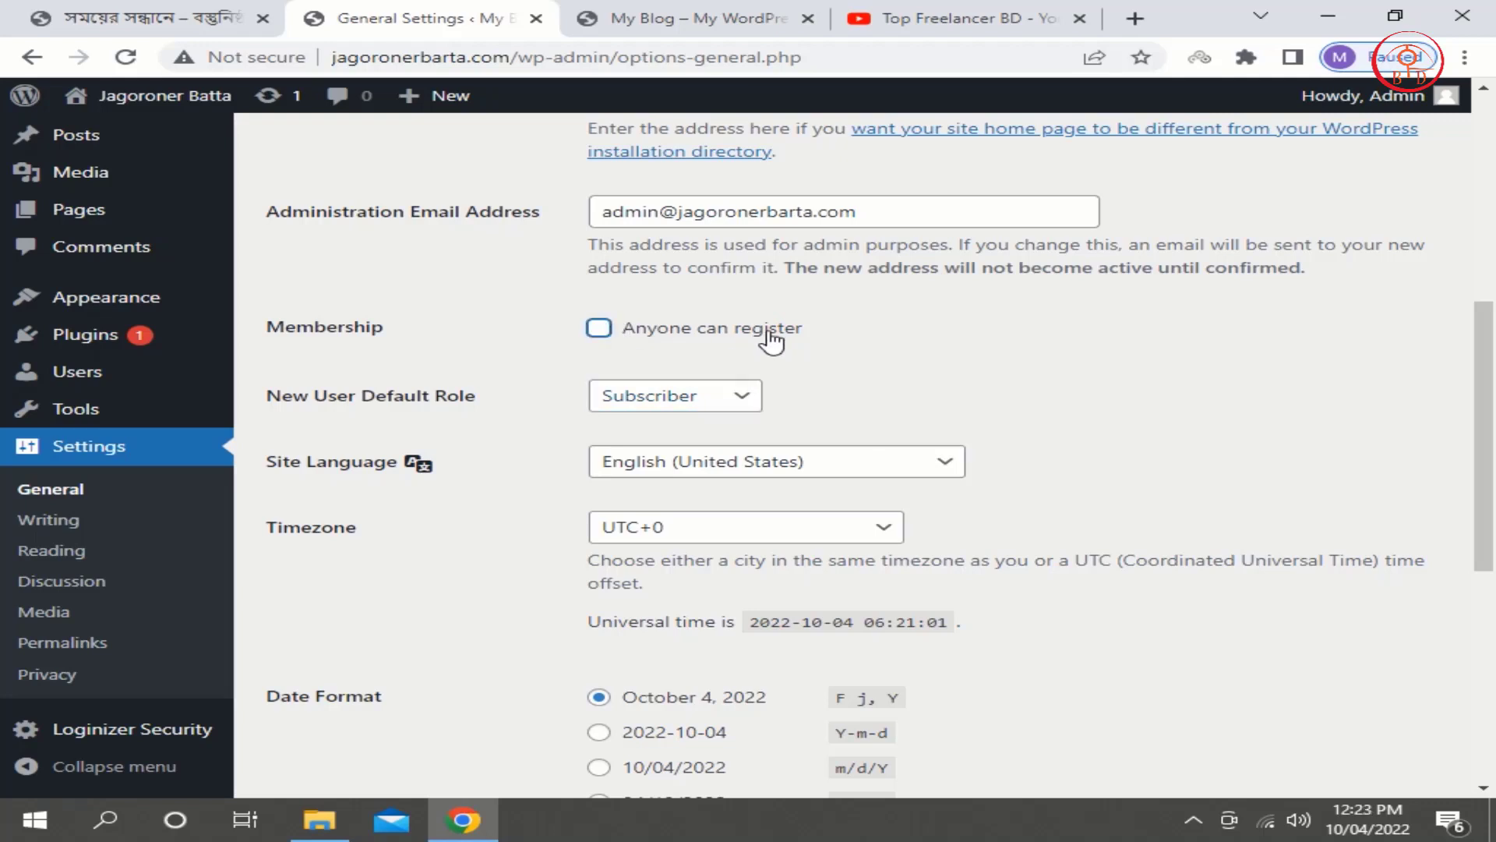
Look over the timezone, date format, time format and week start options, and save the general settings.
scroll(771, 339, down, 3)
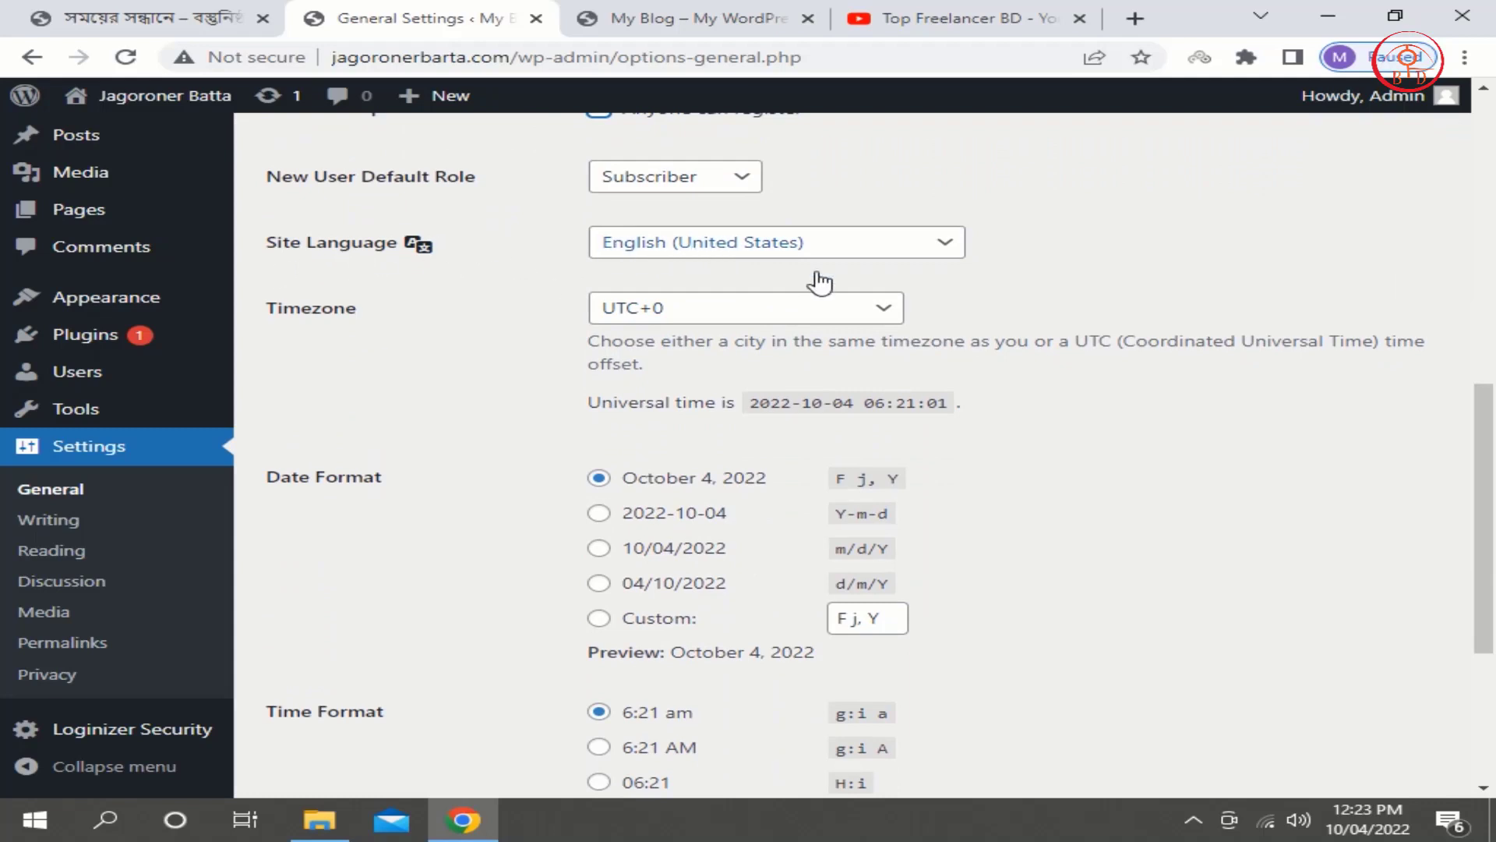
scroll(1035, 405, down, 2)
scroll(1035, 405, down, 3)
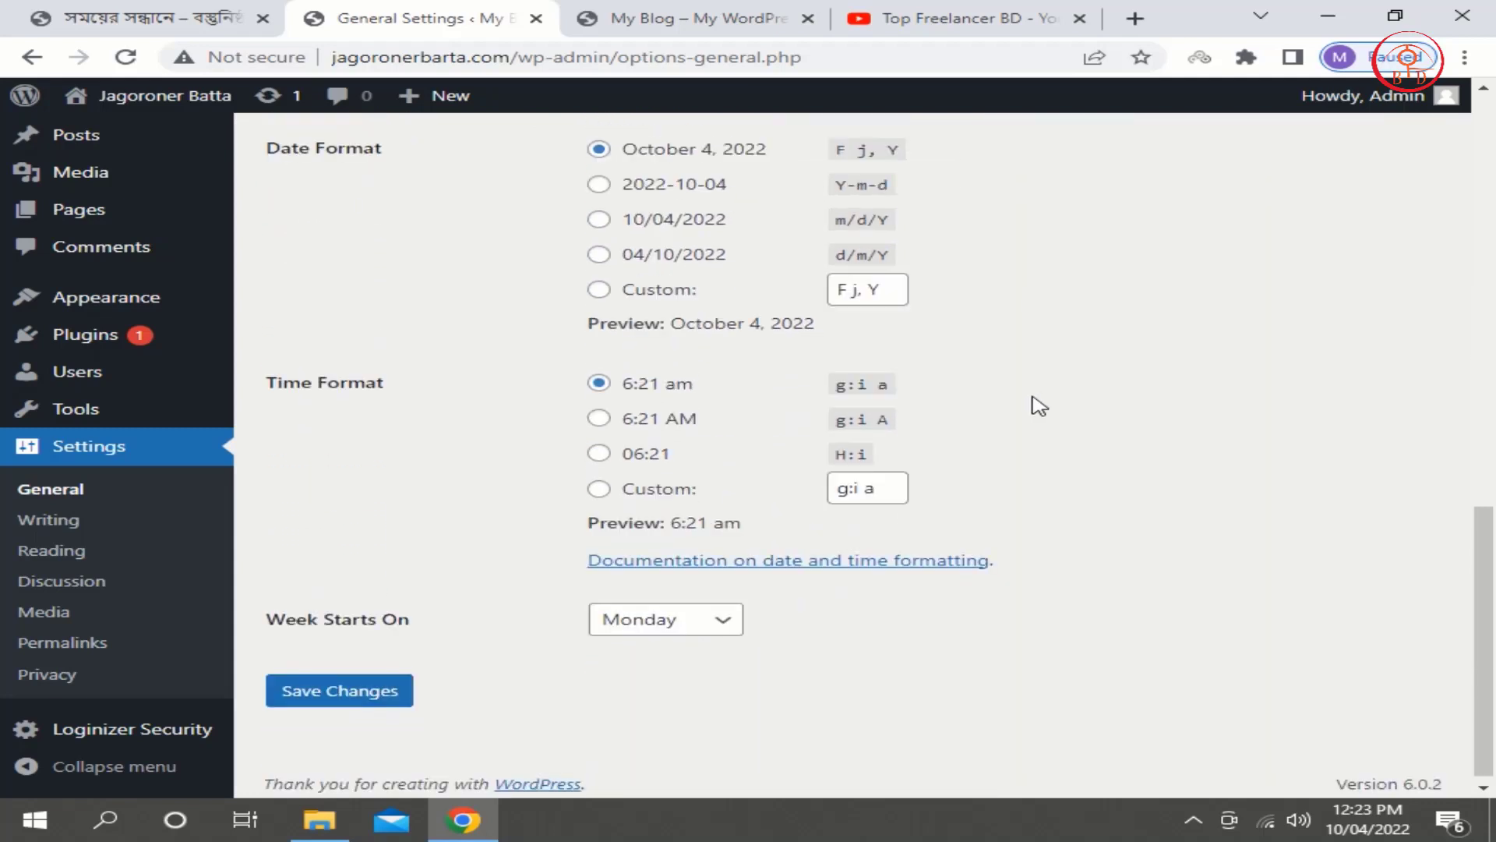
scroll(1035, 406, up, 4)
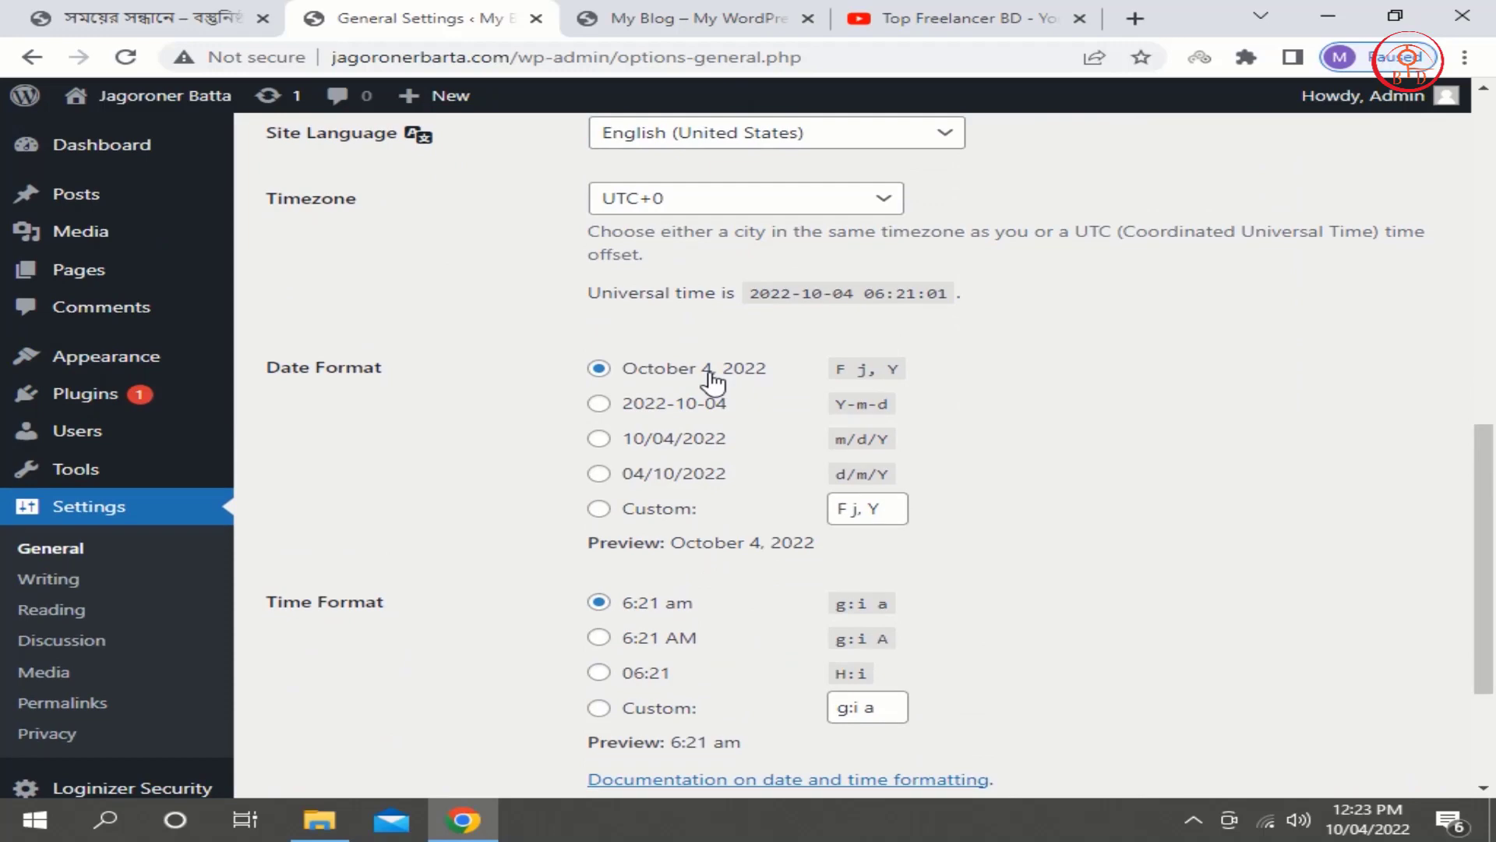
scroll(713, 382, down, 4)
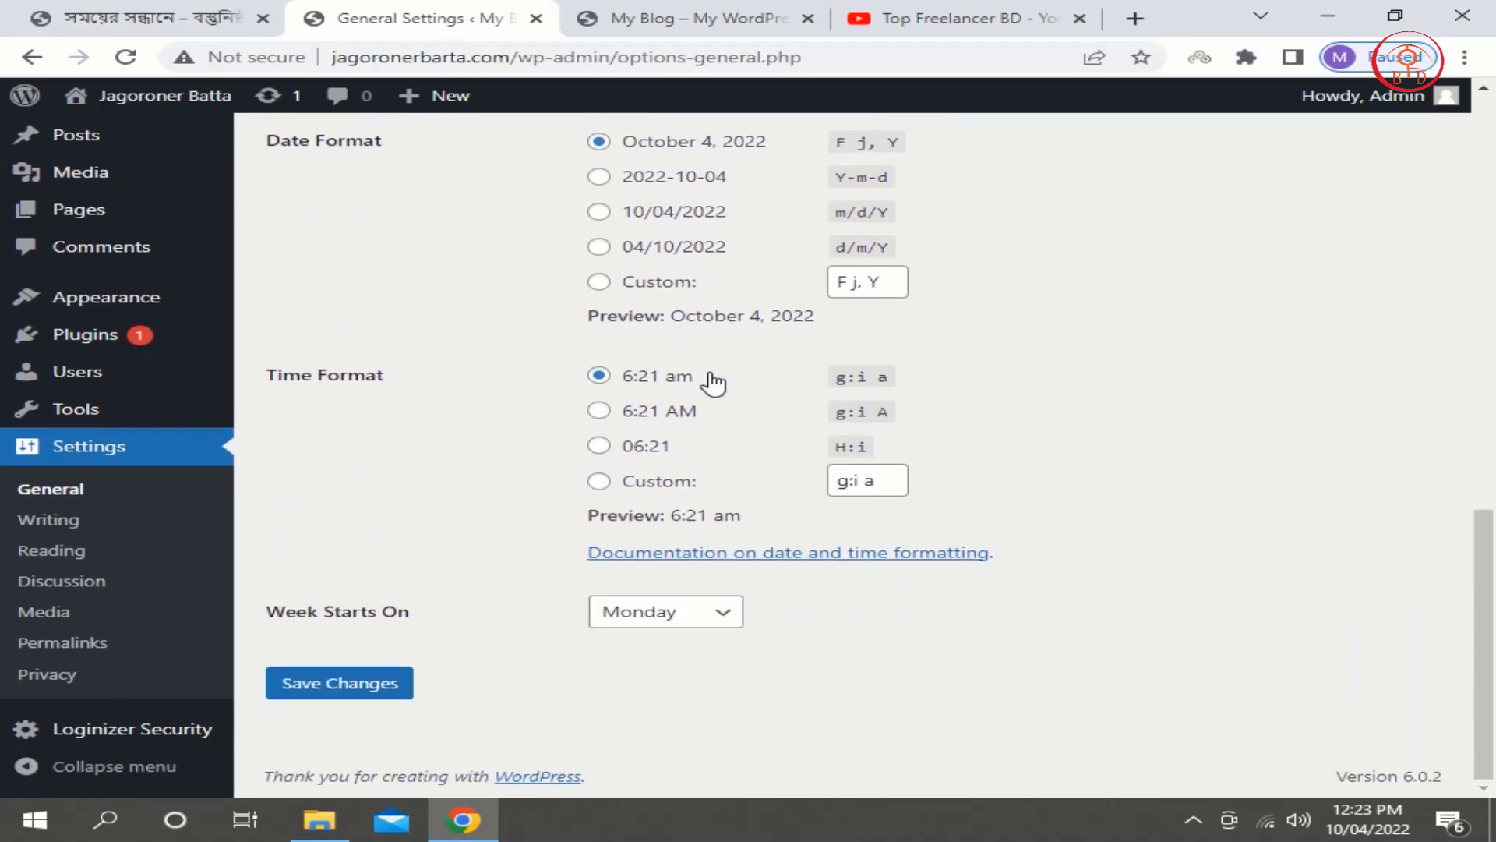
scroll(712, 381, up, 12)
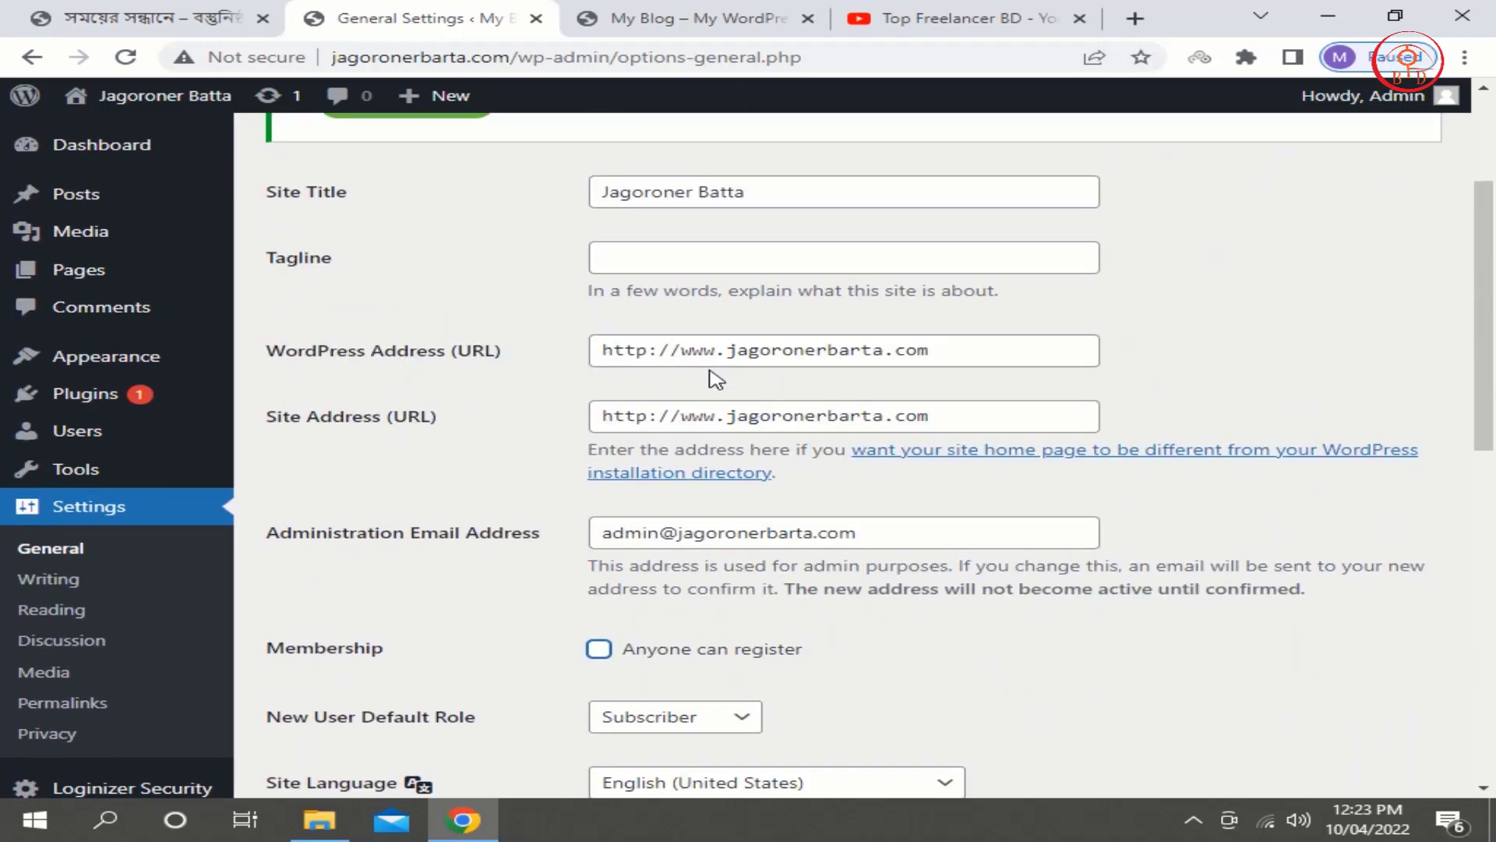
scroll(716, 379, down, 12)
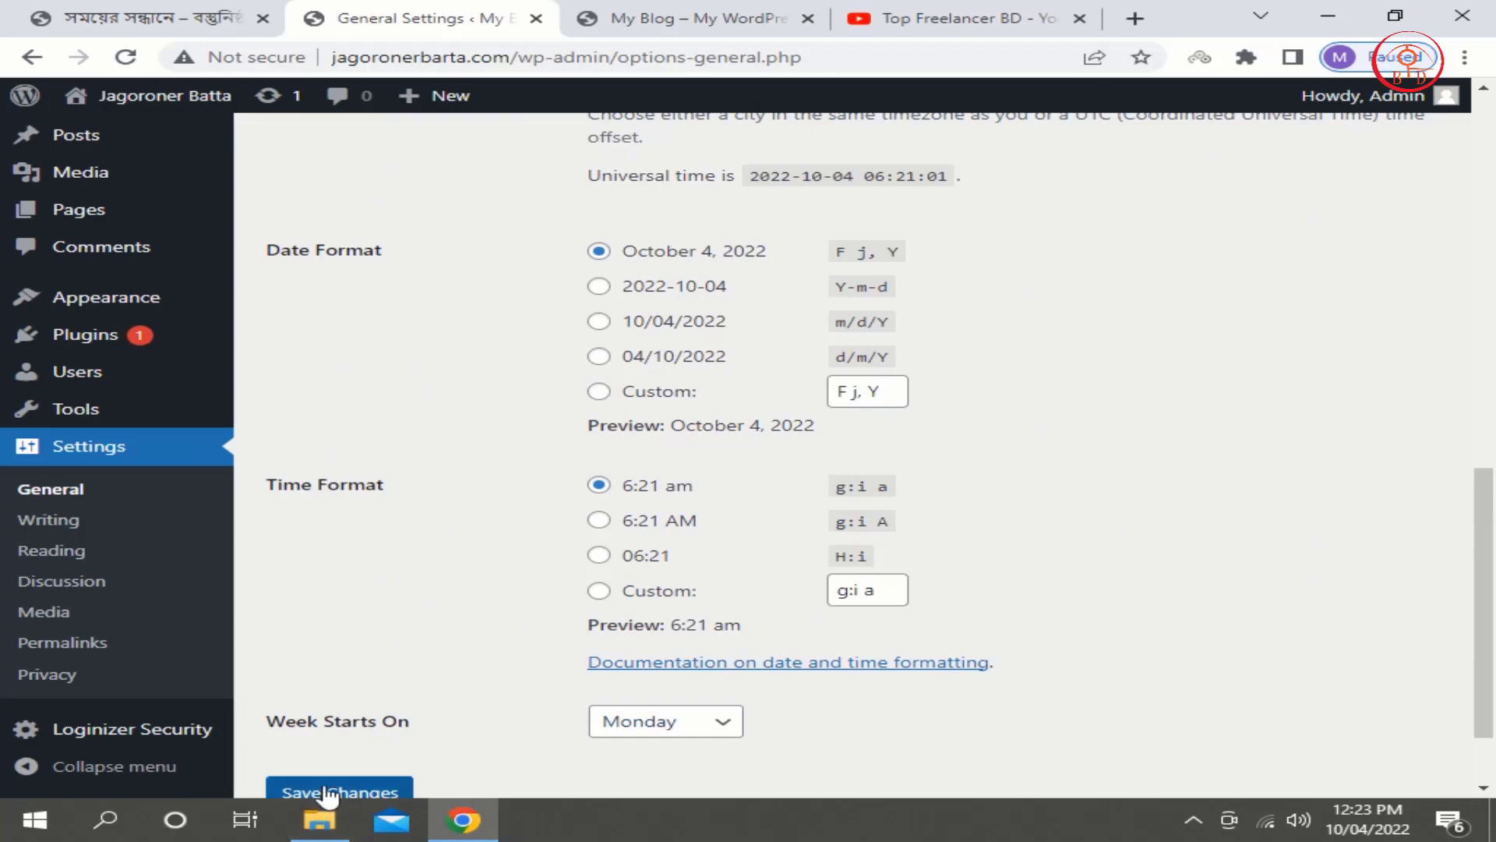
click(327, 792)
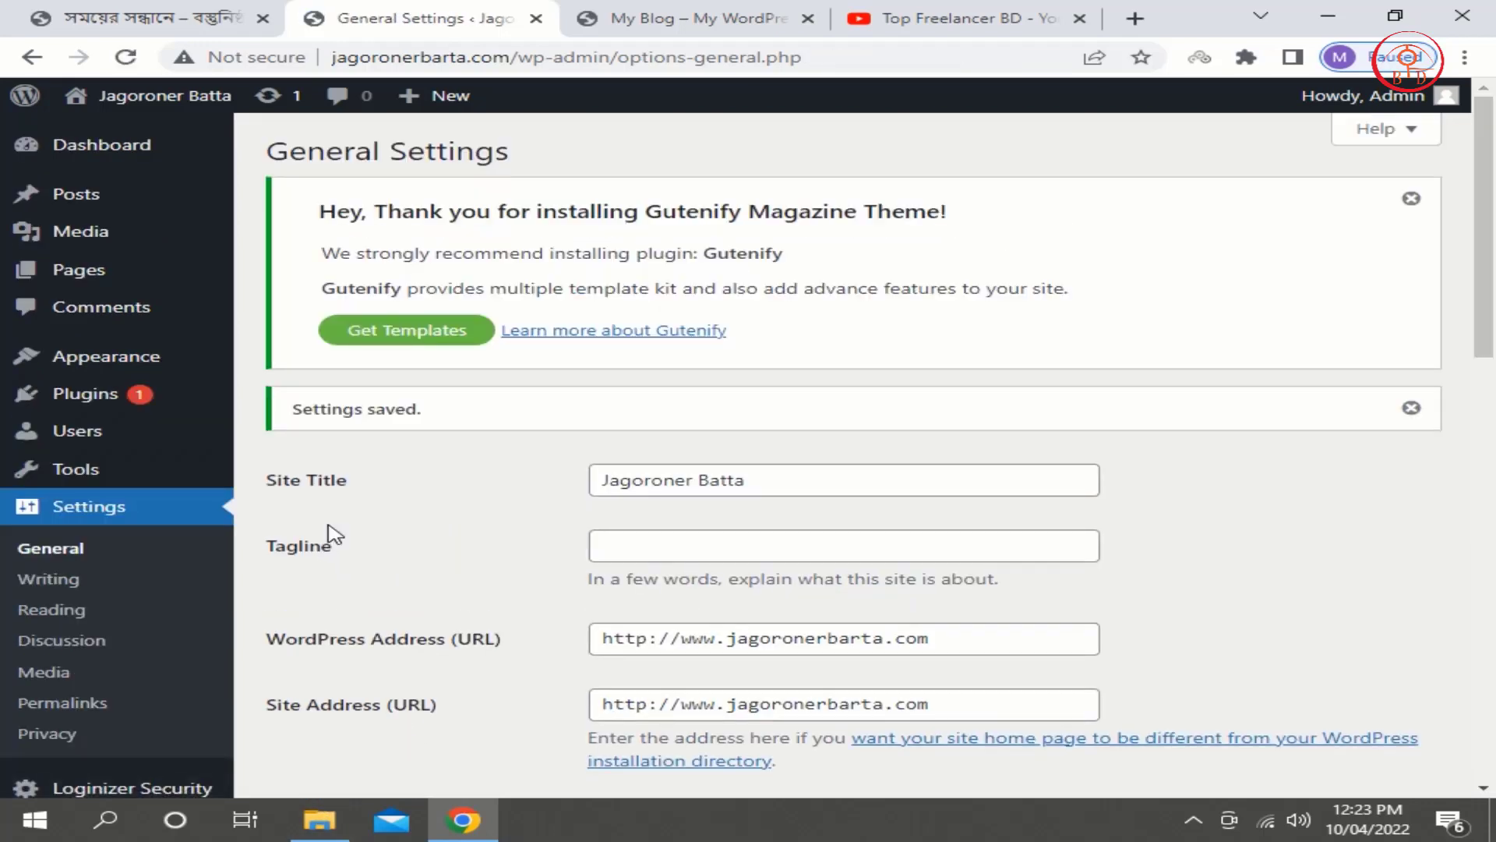
Reload the site's front page to check the new site title, and return to the General Settings.
mouse_move(237, 475)
click(689, 25)
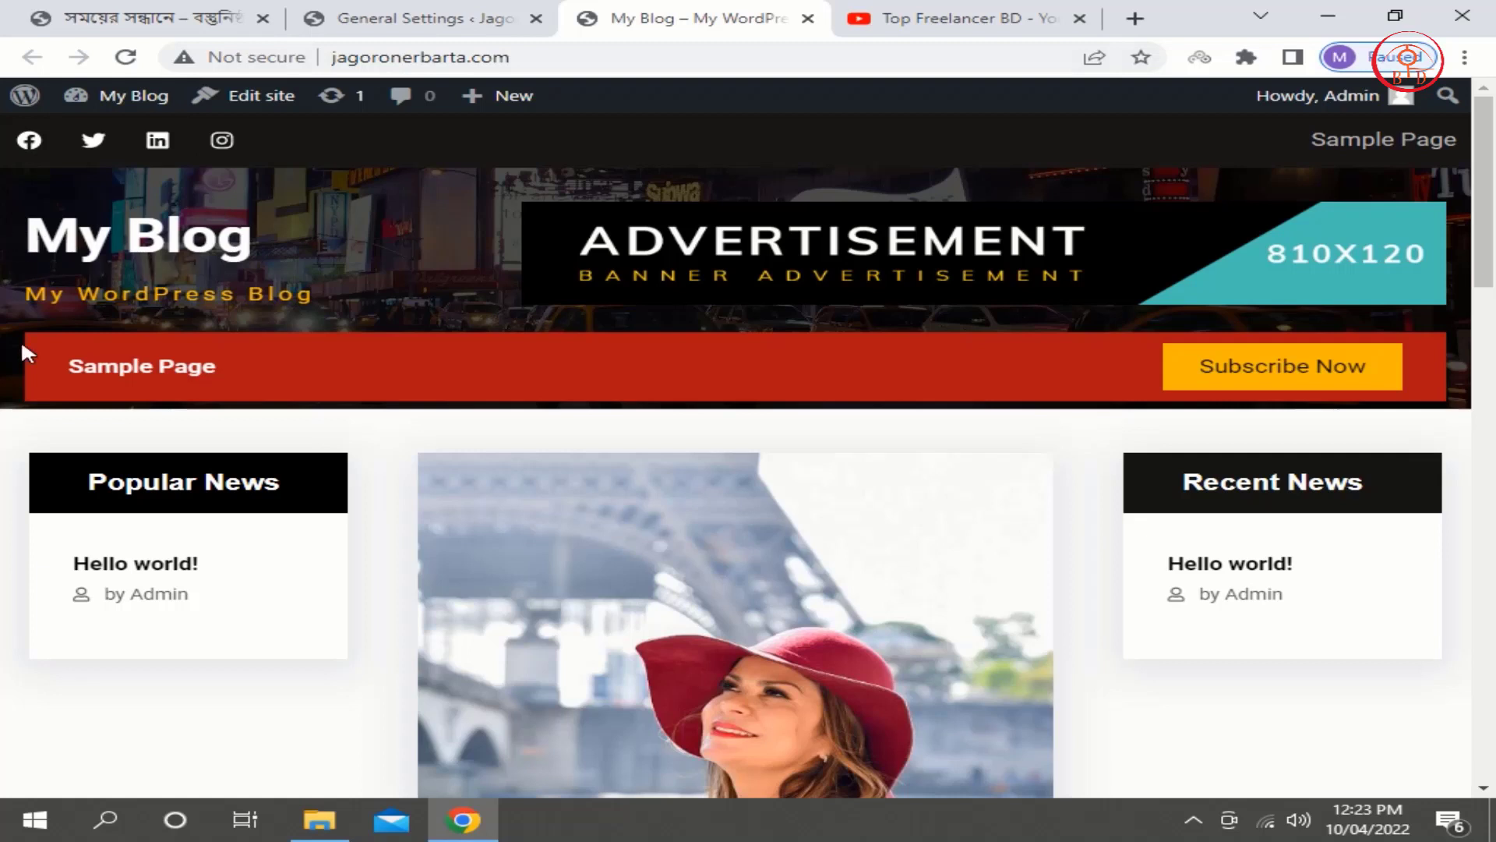
click(126, 57)
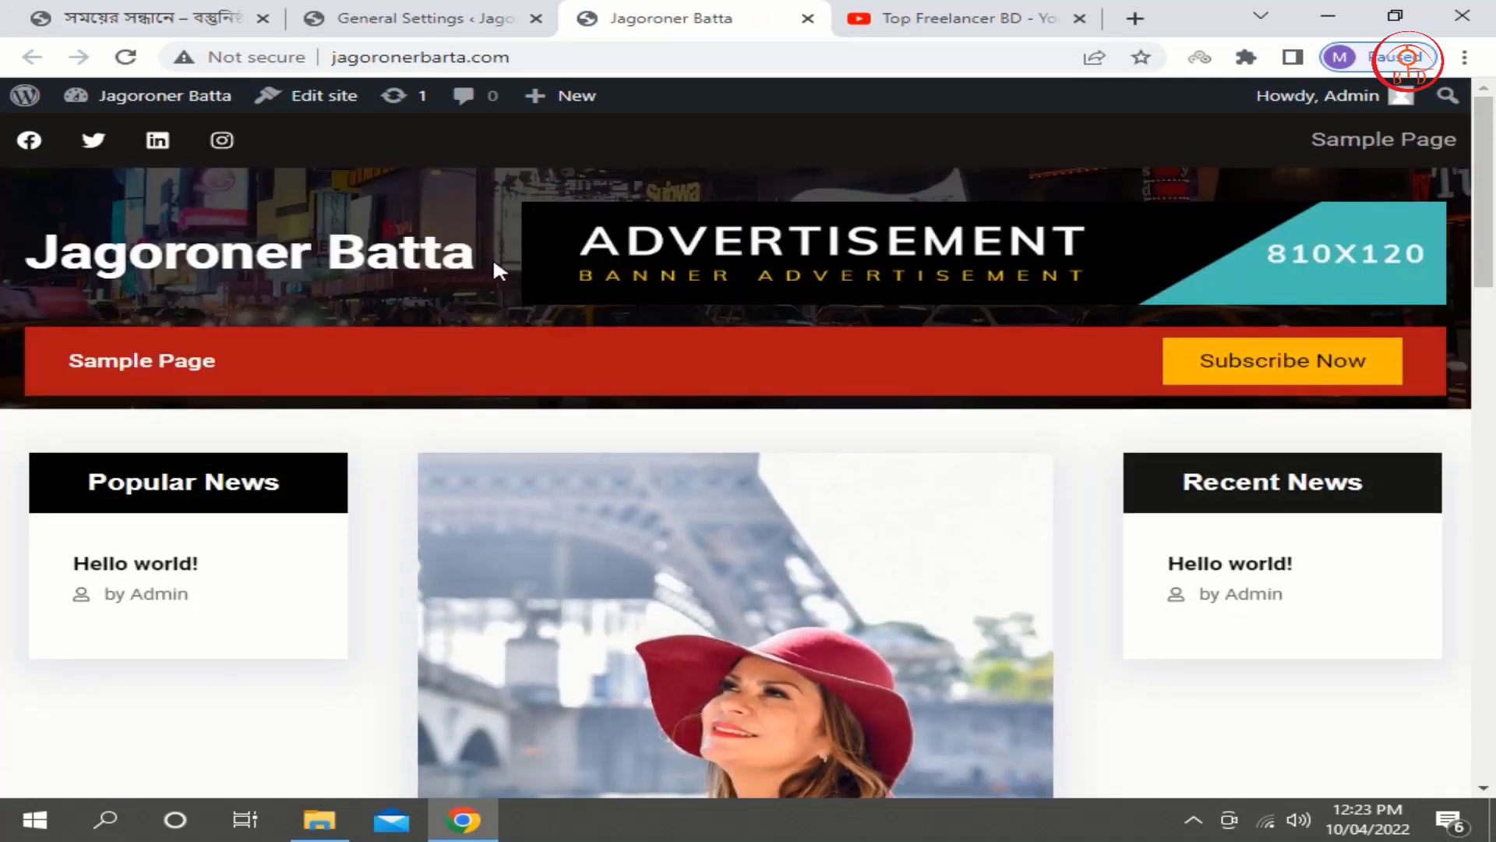
click(458, 23)
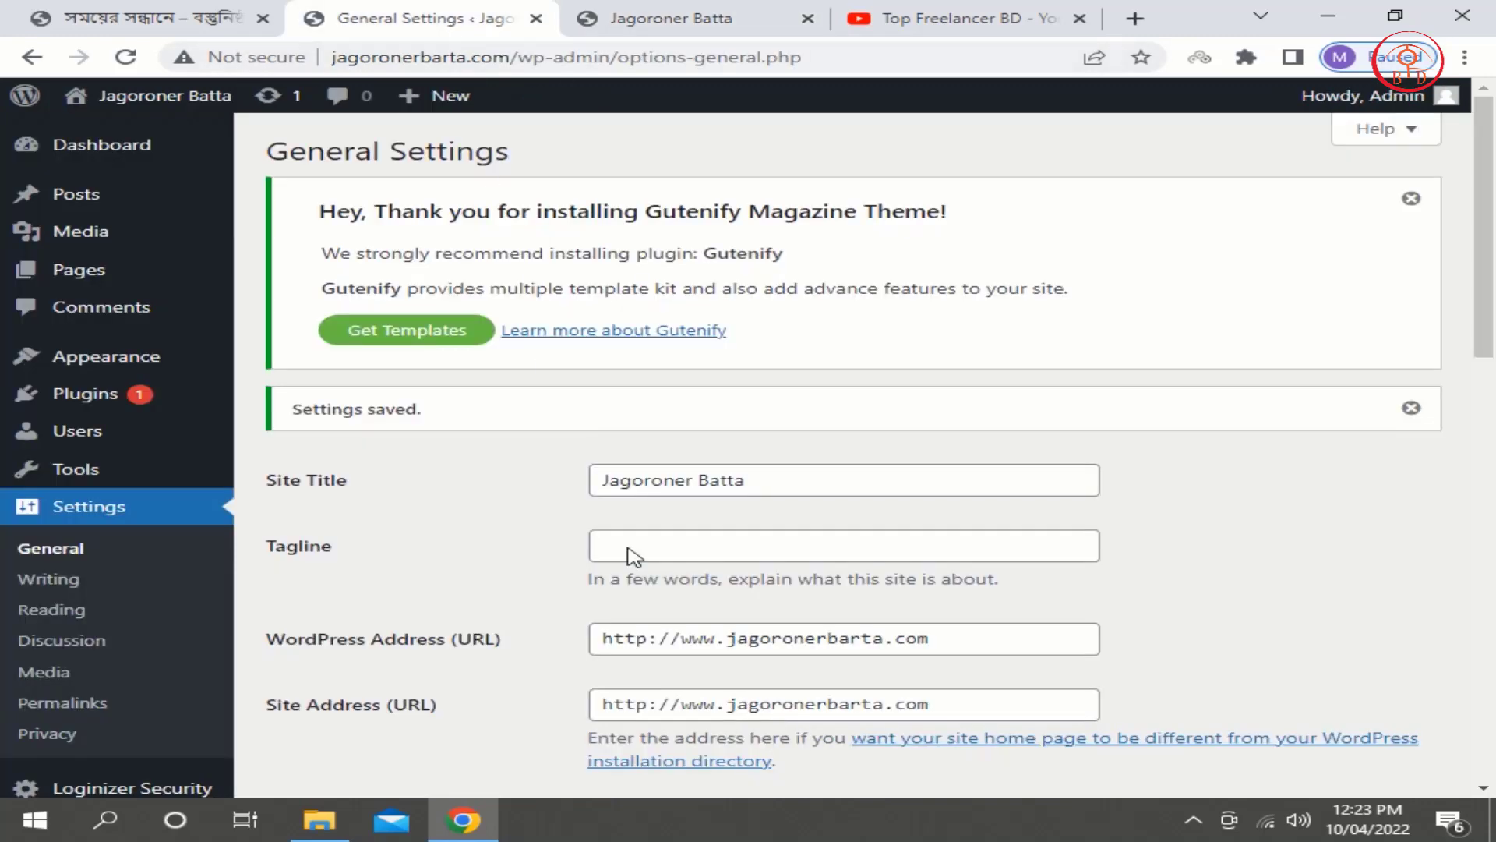
click(671, 544)
text(bgngnhgnghn)
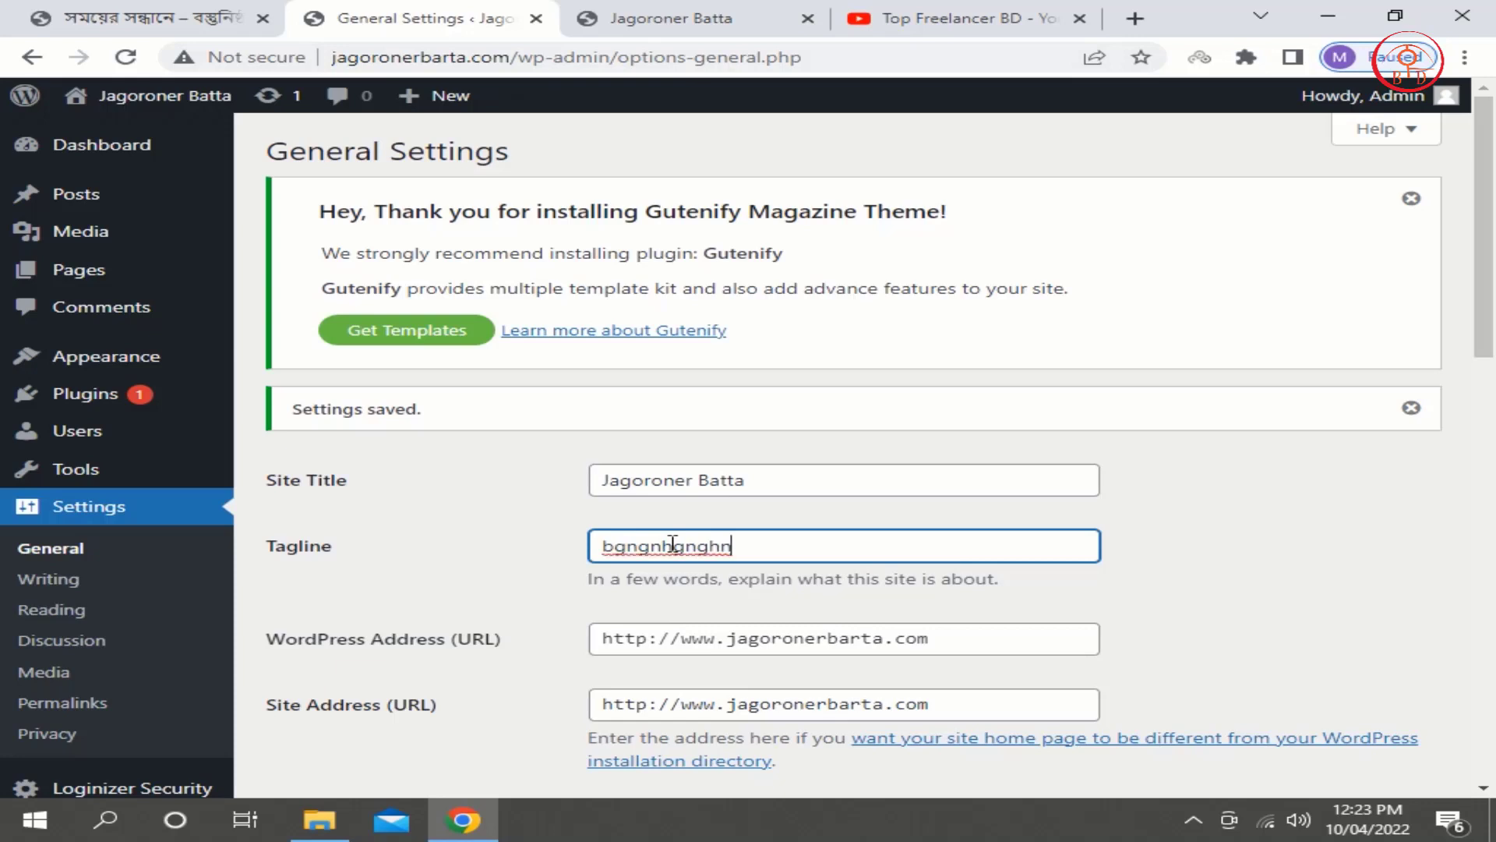
key(BackSpace)
key(BackSpace)
key(BackSpace)
key(BackSpace)
key(BackSpace)
key(BackSpace)
key(BackSpace)
key(BackSpace)
key(BackSpace)
key(BackSpace)
key(BackSpace)
Set the site's tagline to "Bangladesh Most Popular newspaper" and save the general settings.
text(Bangl)
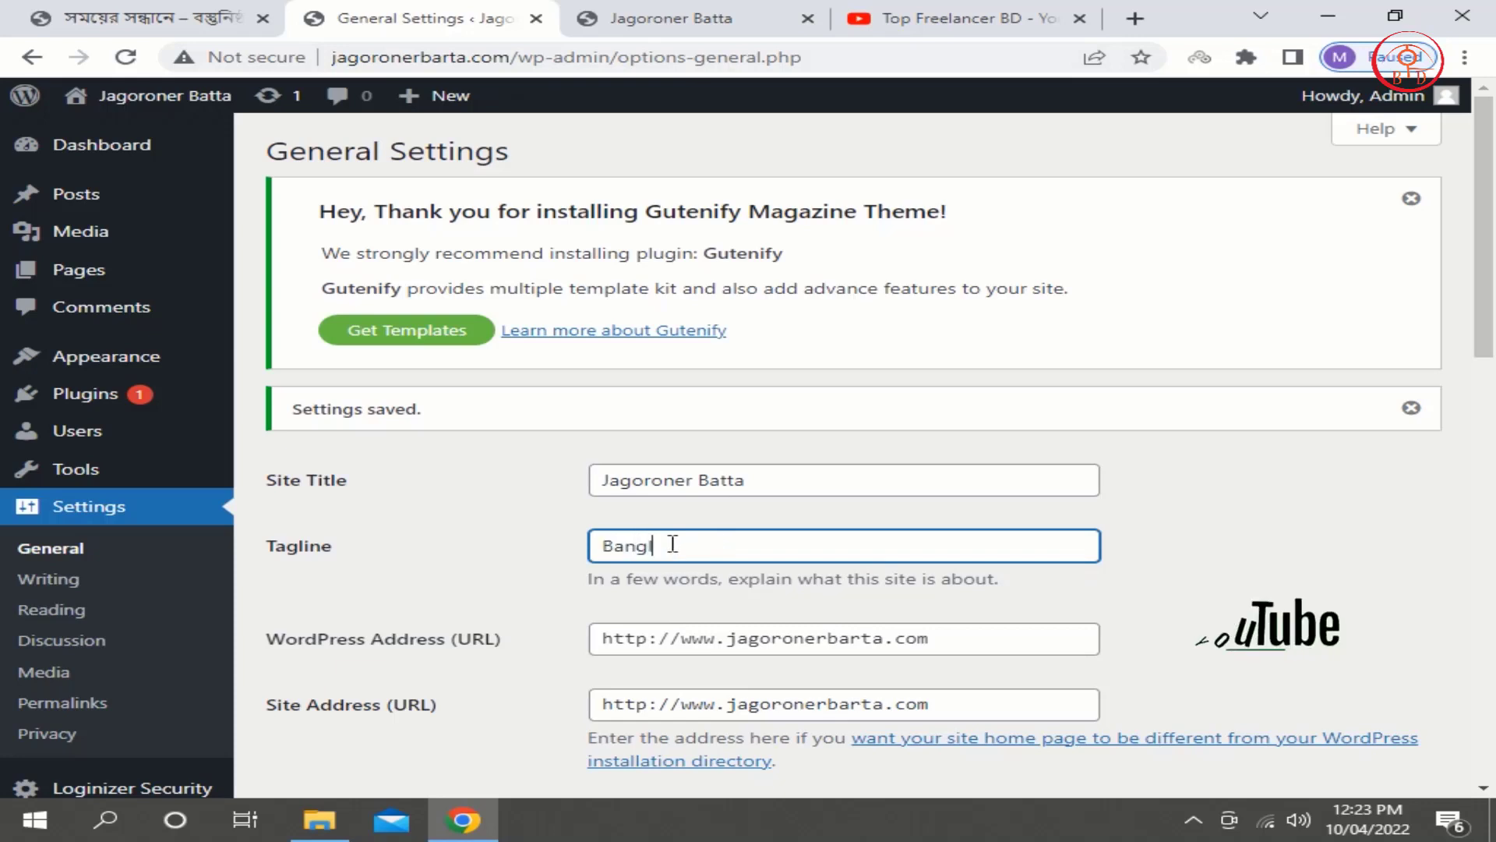
text(ades)
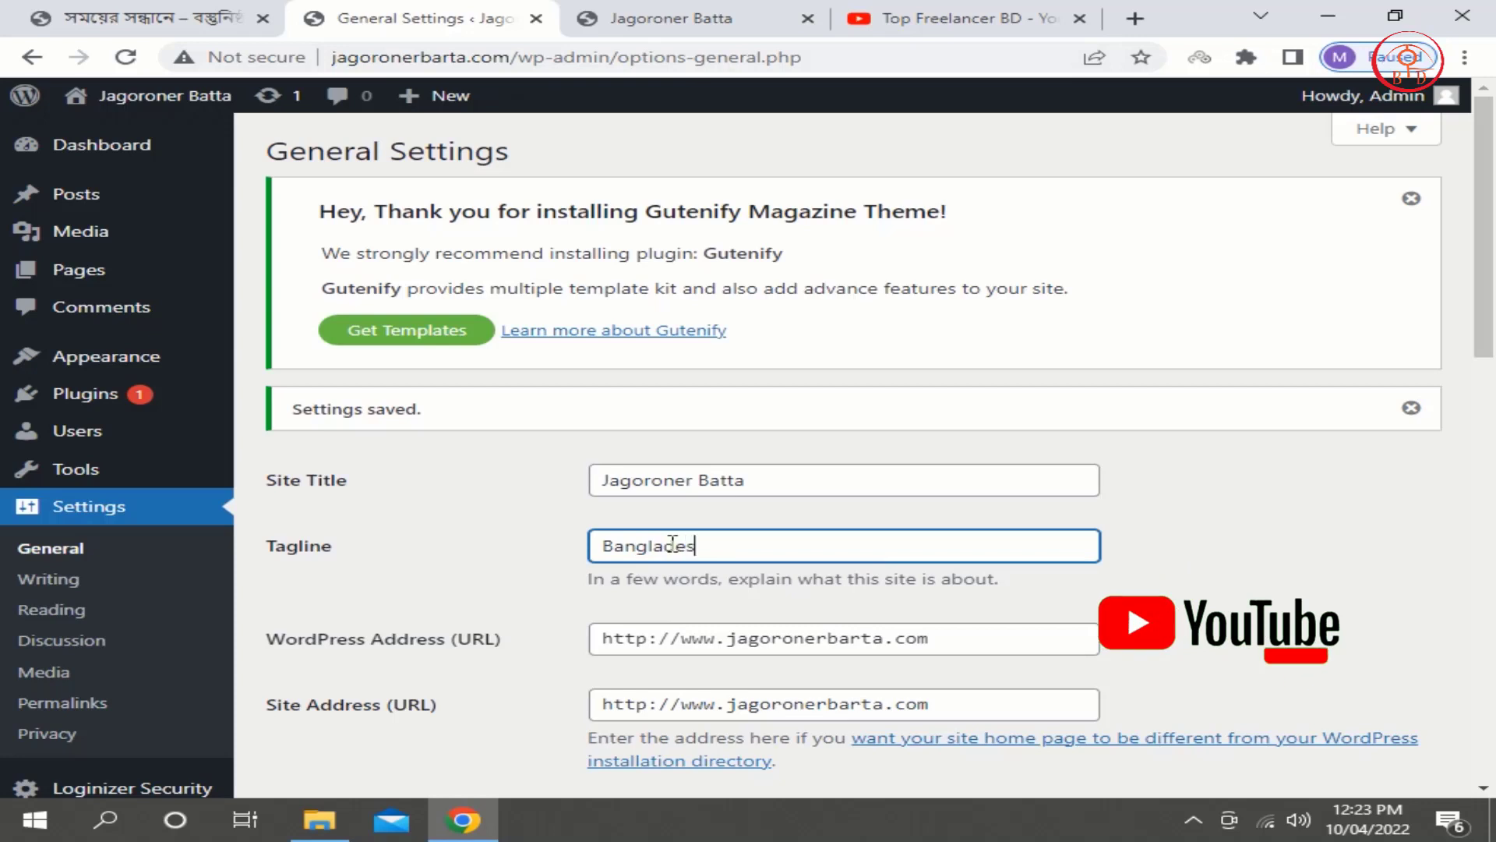
text(h)
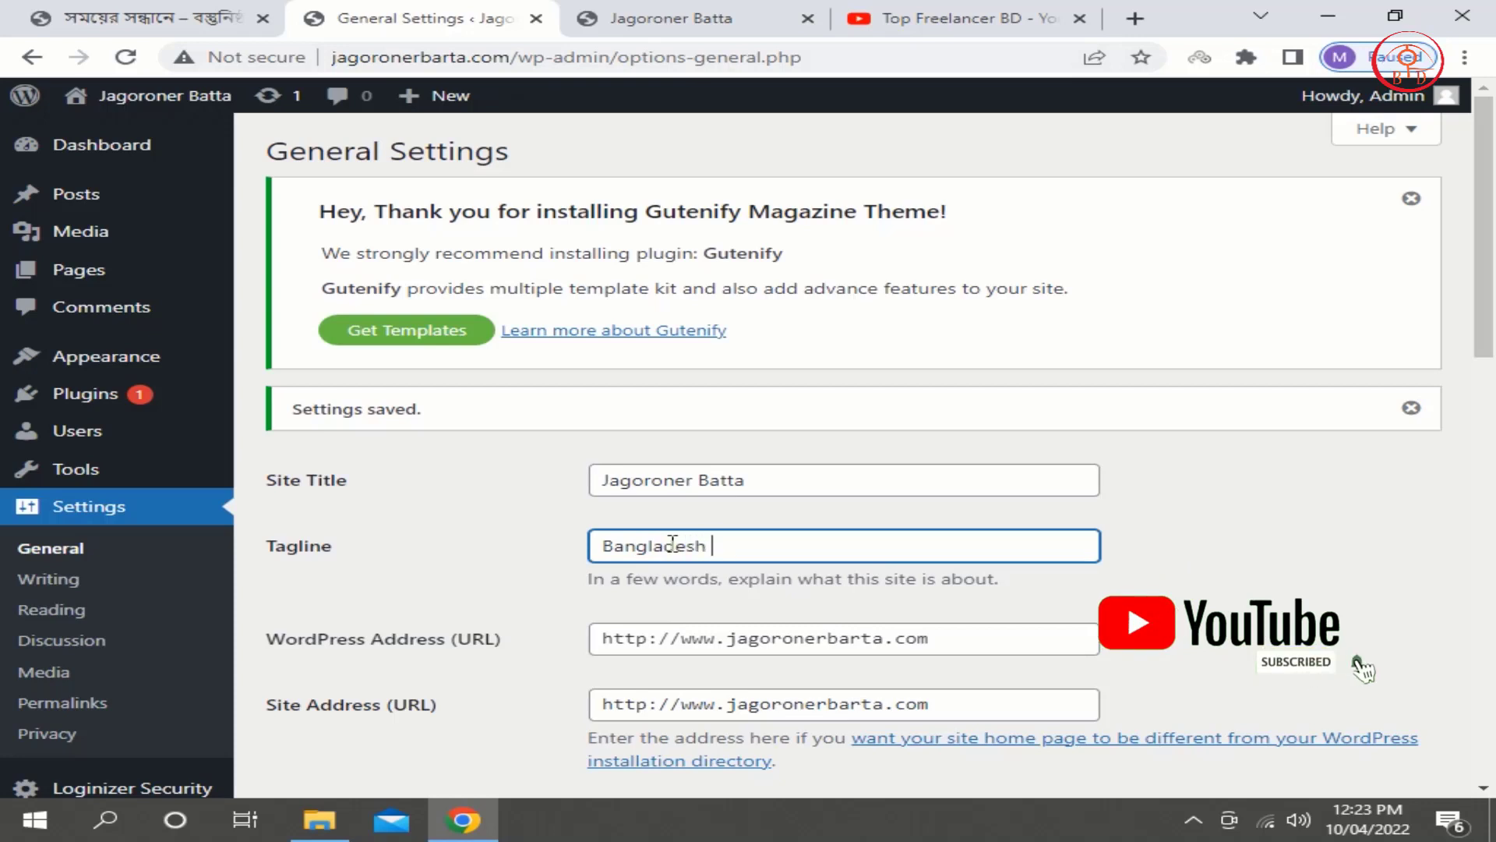
text( Most P)
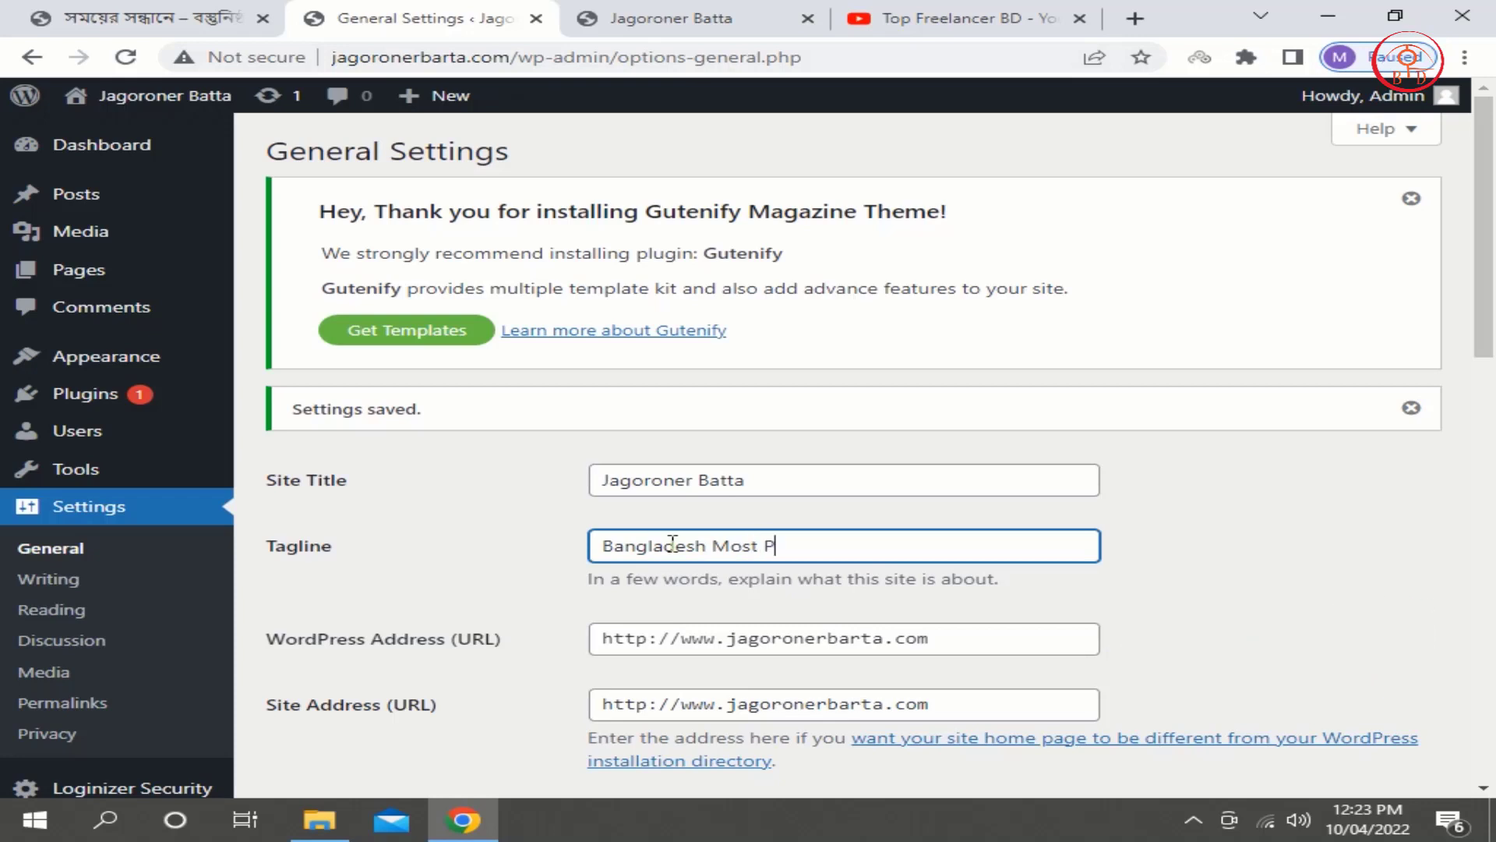
text(opular newspapo)
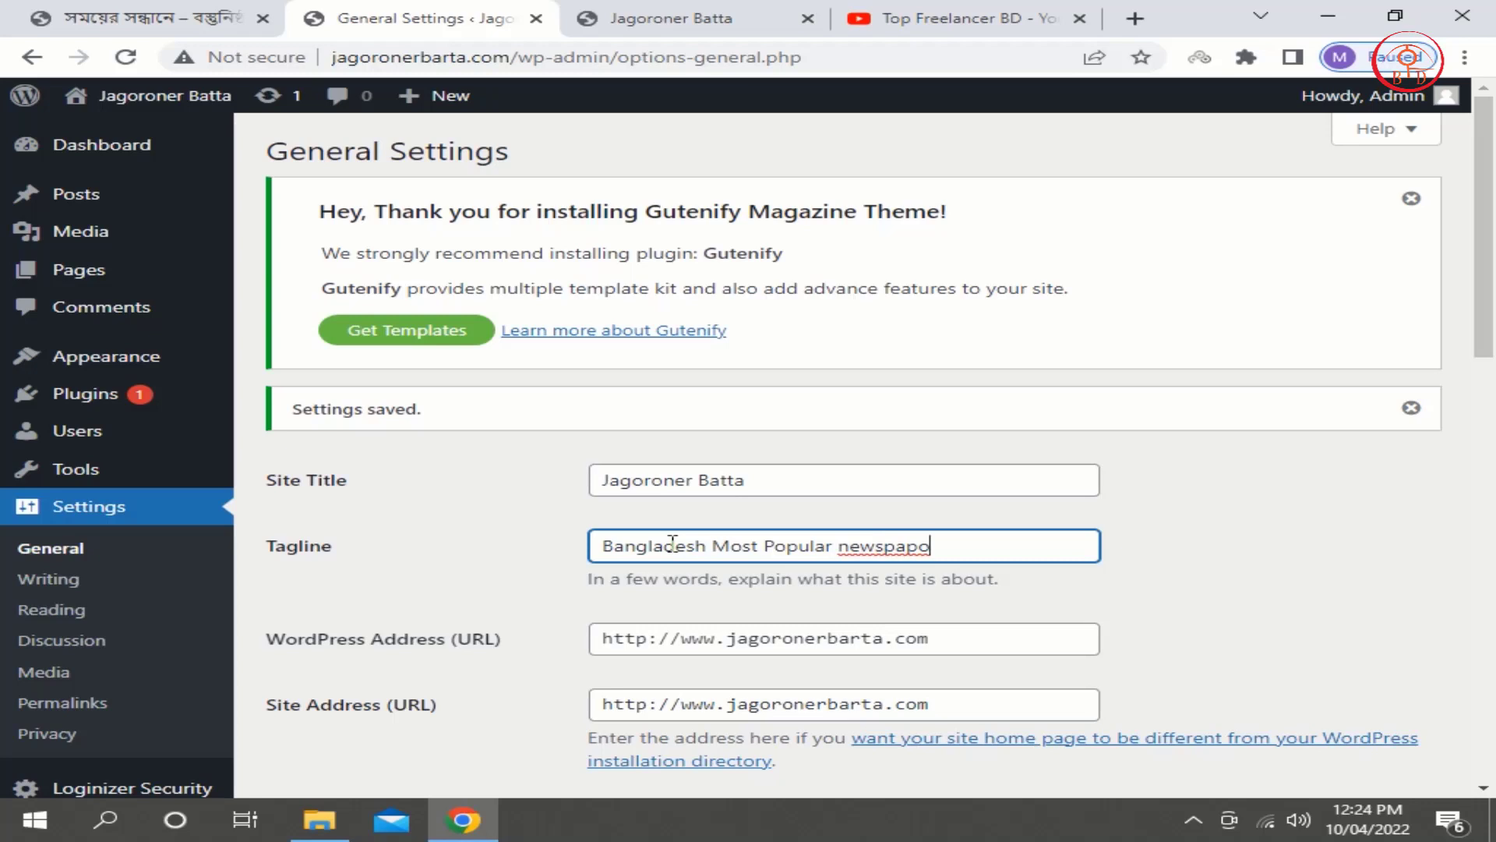
key(BackSpace)
text(er)
scroll(982, 621, down, 1)
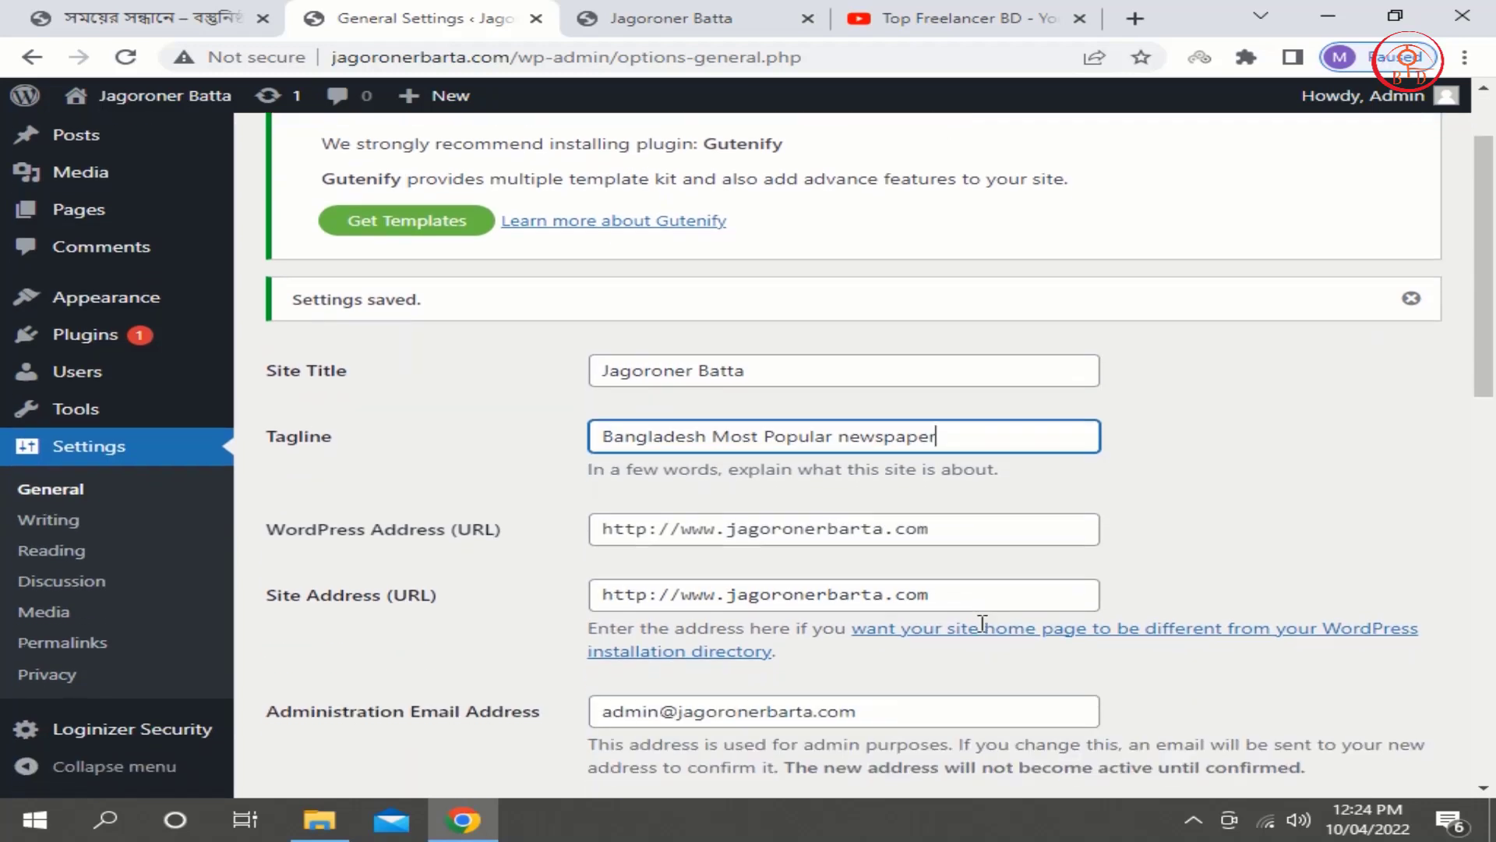
scroll(927, 639, down, 10)
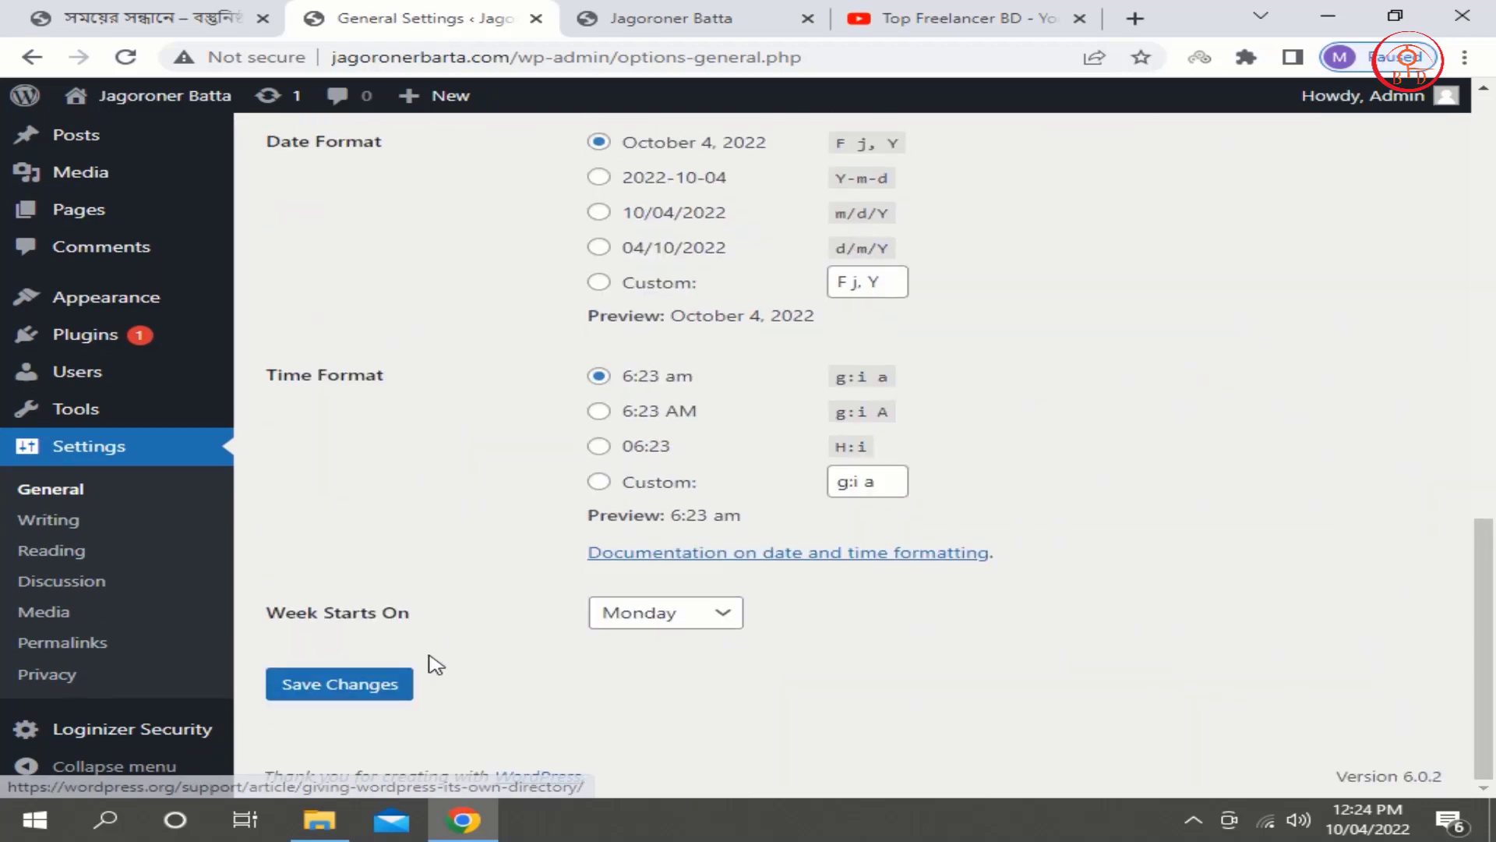
click(336, 695)
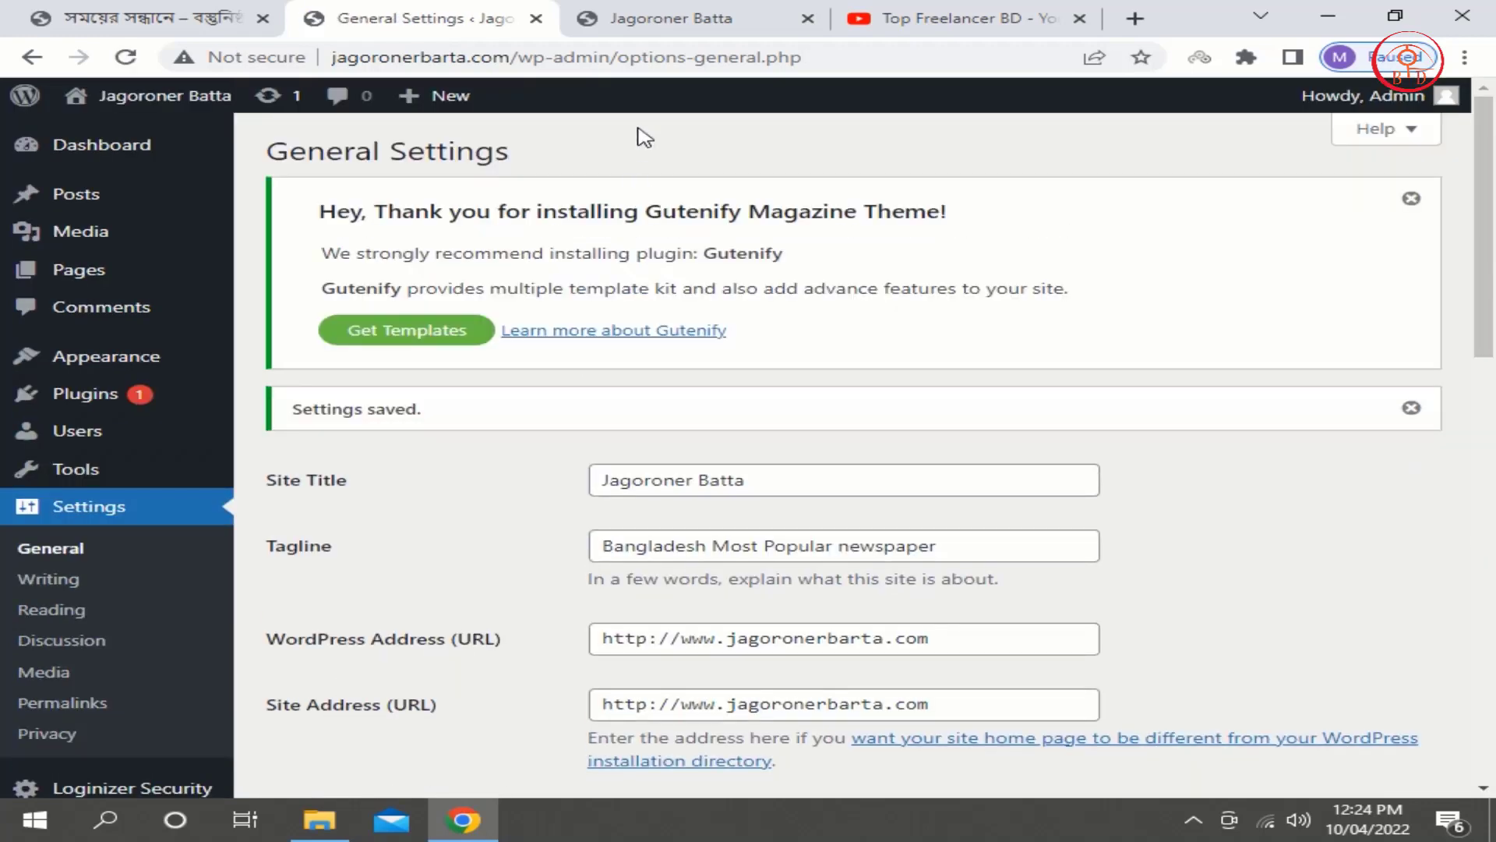
Reload the front page to check the tagline under the site title, and go back to the General Settings.
click(658, 21)
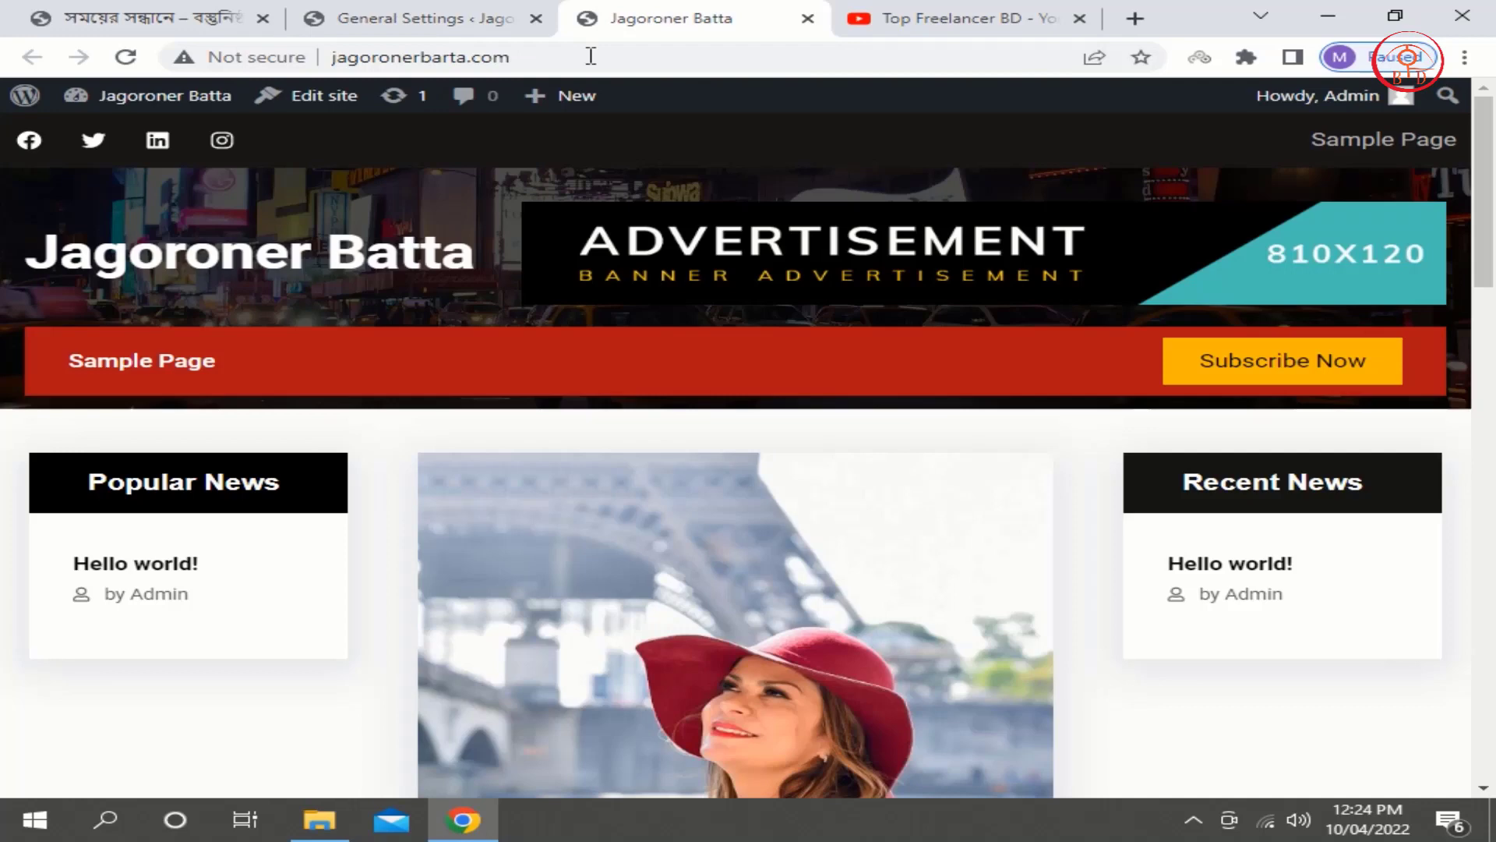
click(127, 59)
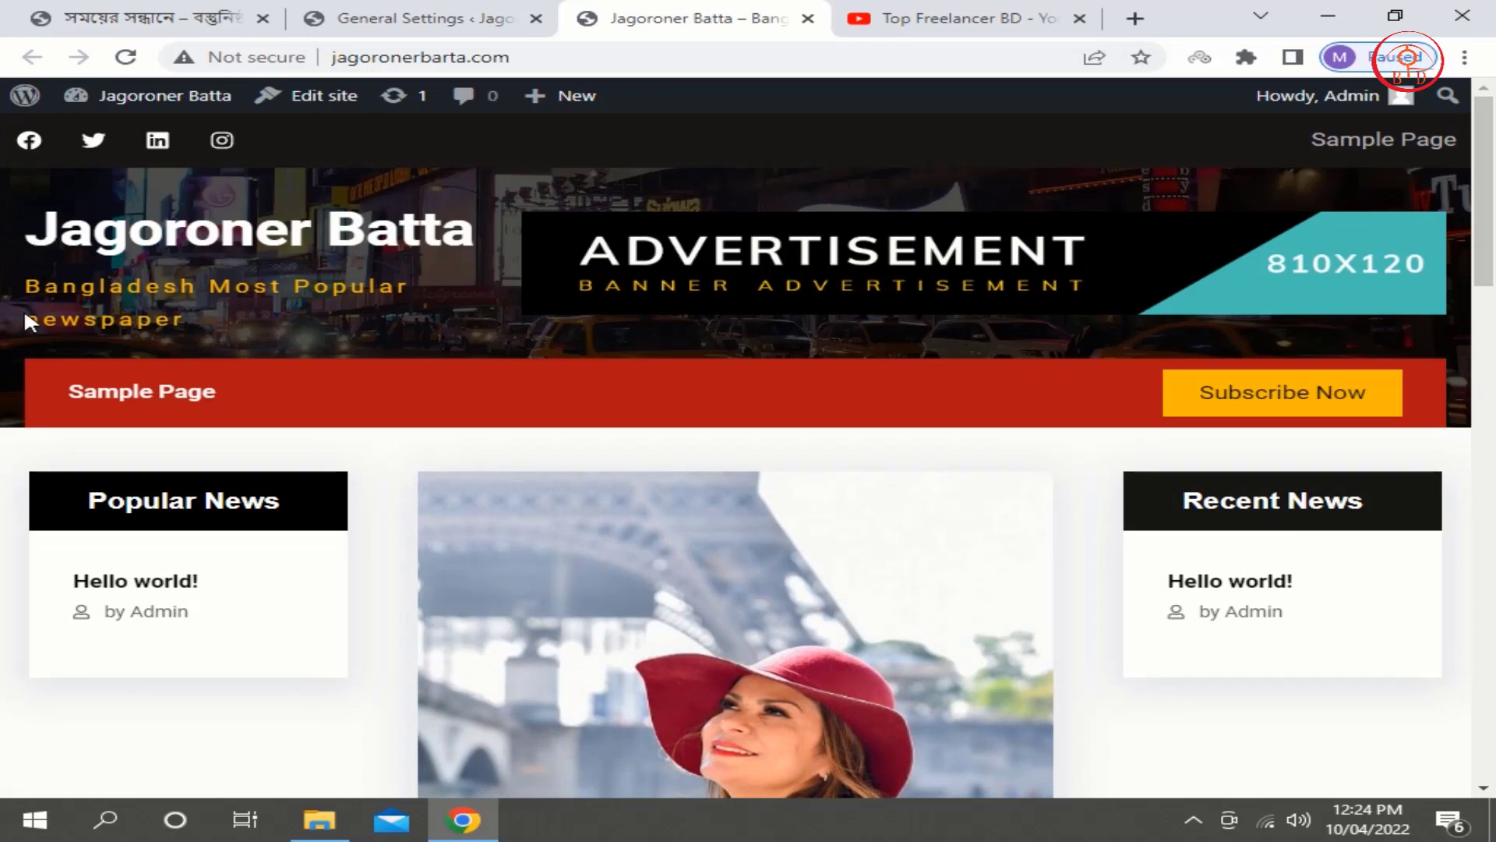
click(421, 18)
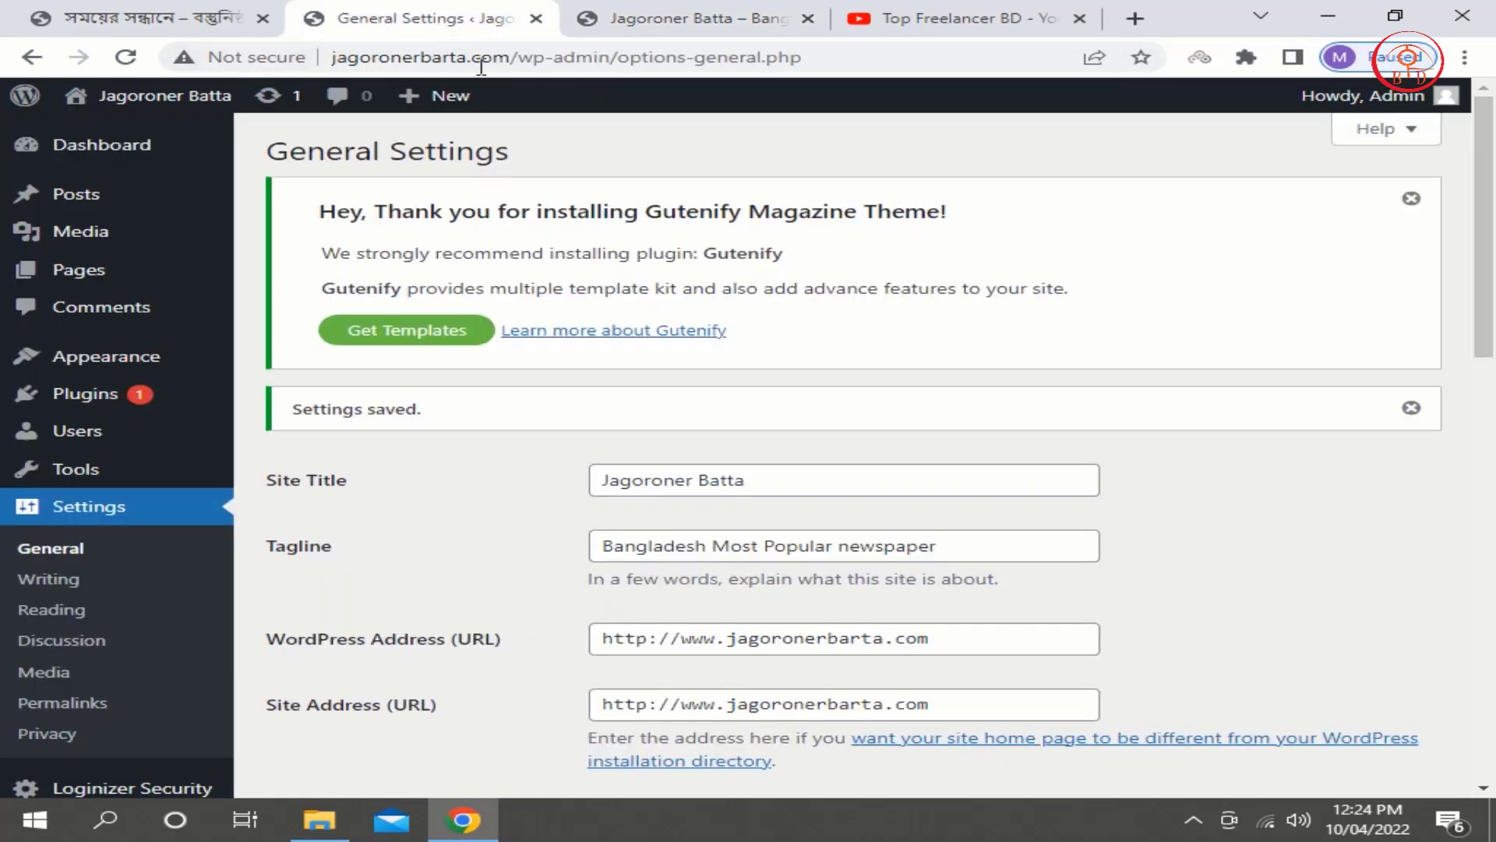
Go through the remaining general settings and open the Writing Settings to view the post defaults and post-via-email fields.
scroll(803, 604, down, 2)
scroll(803, 604, down, 10)
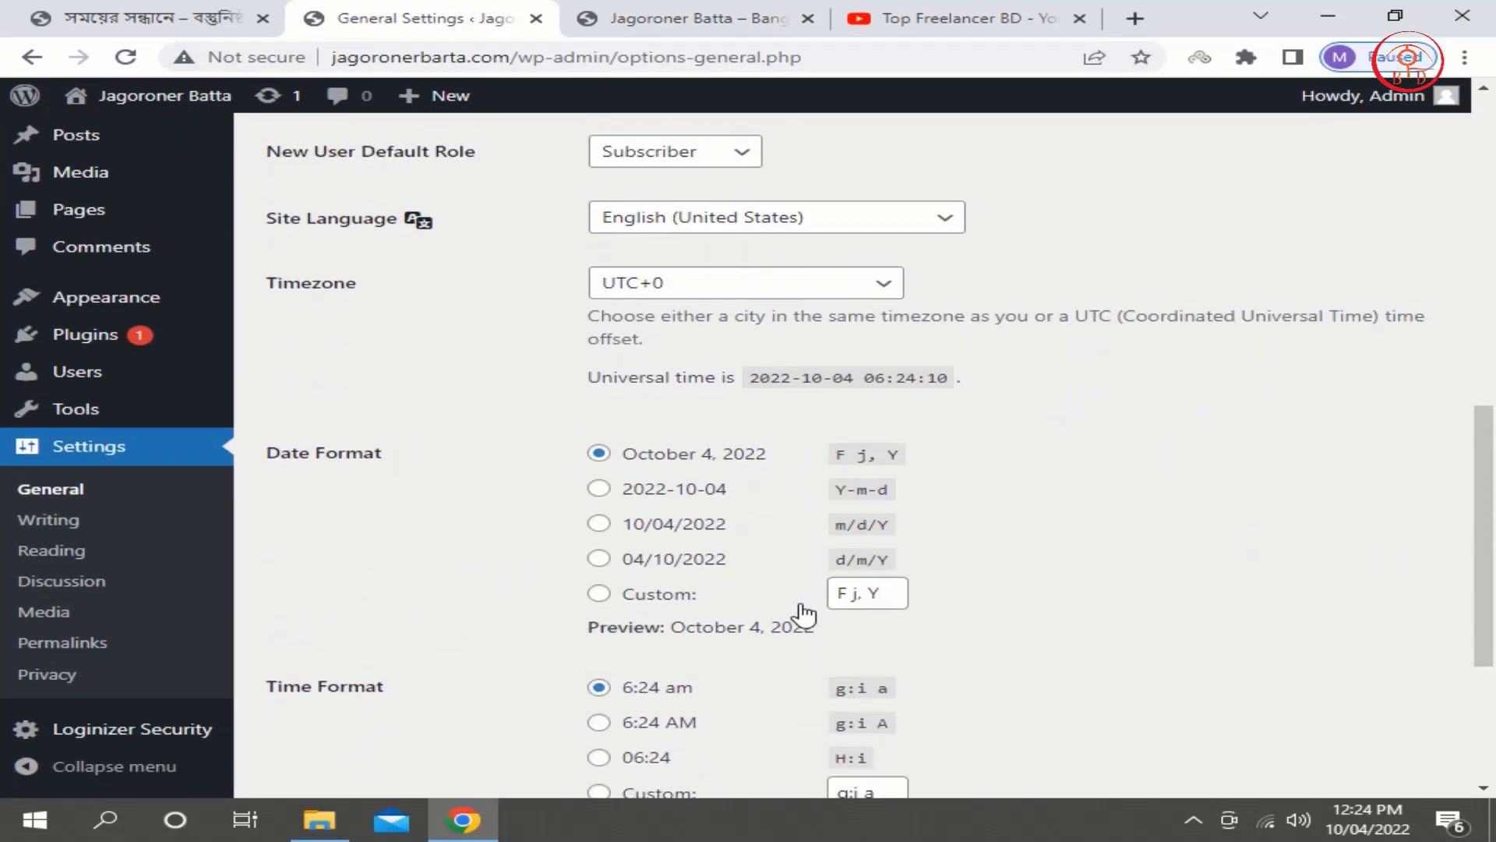
scroll(807, 613, down, 2)
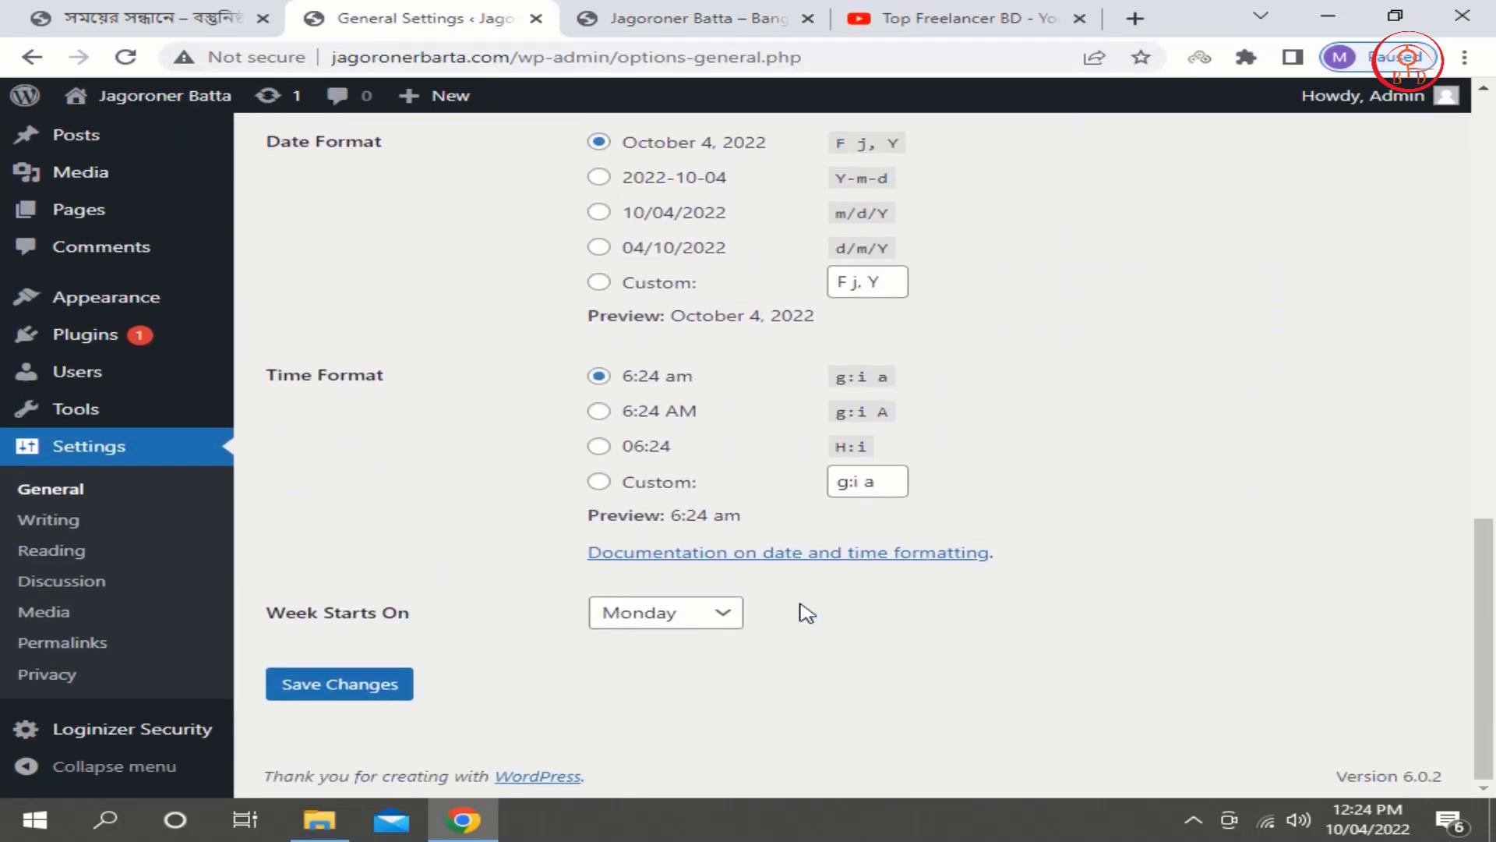
scroll(802, 607, up, 1)
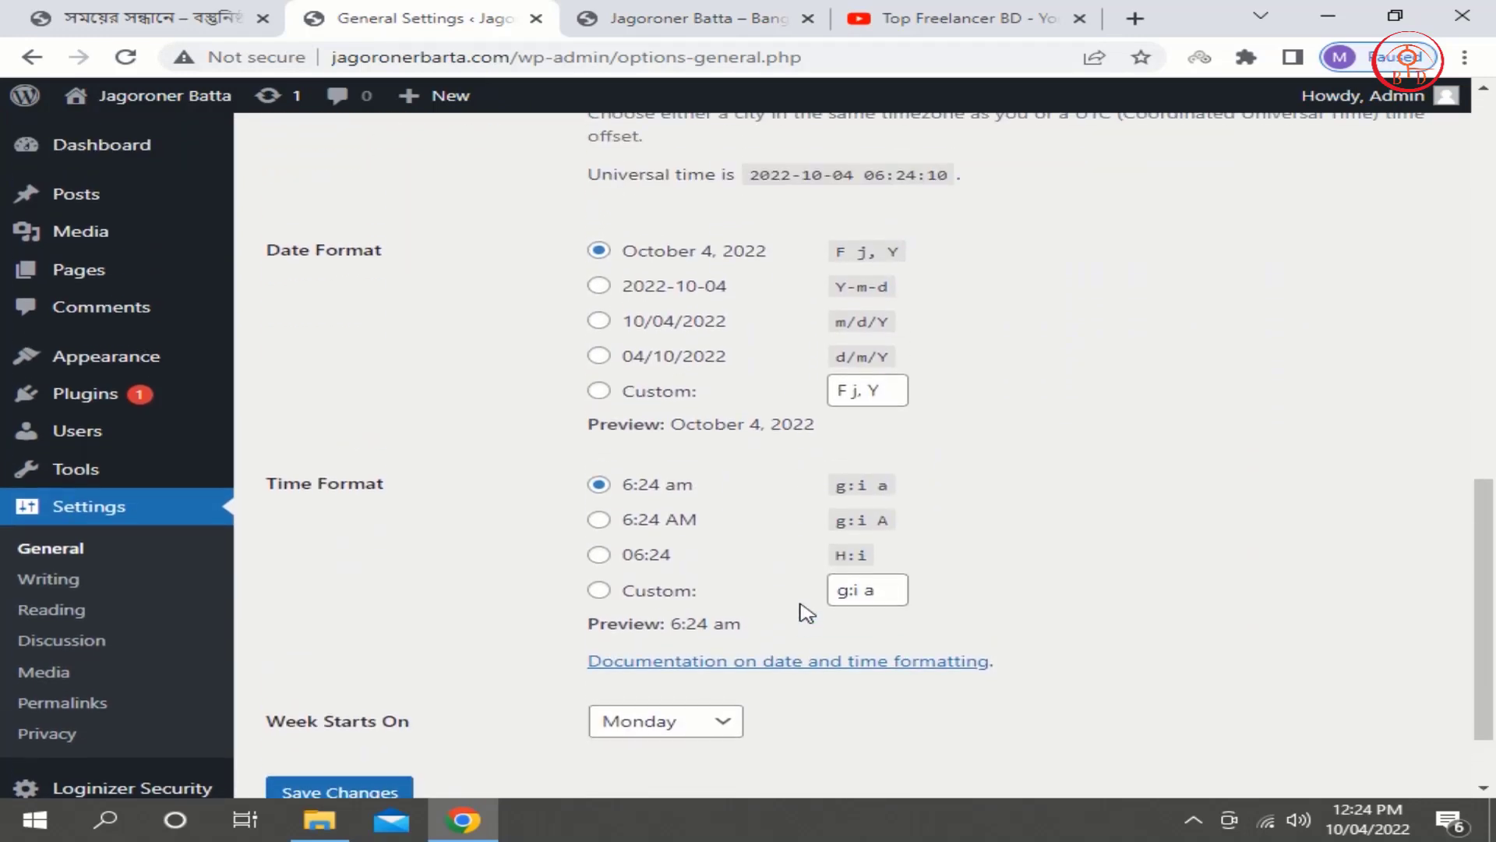
click(31, 586)
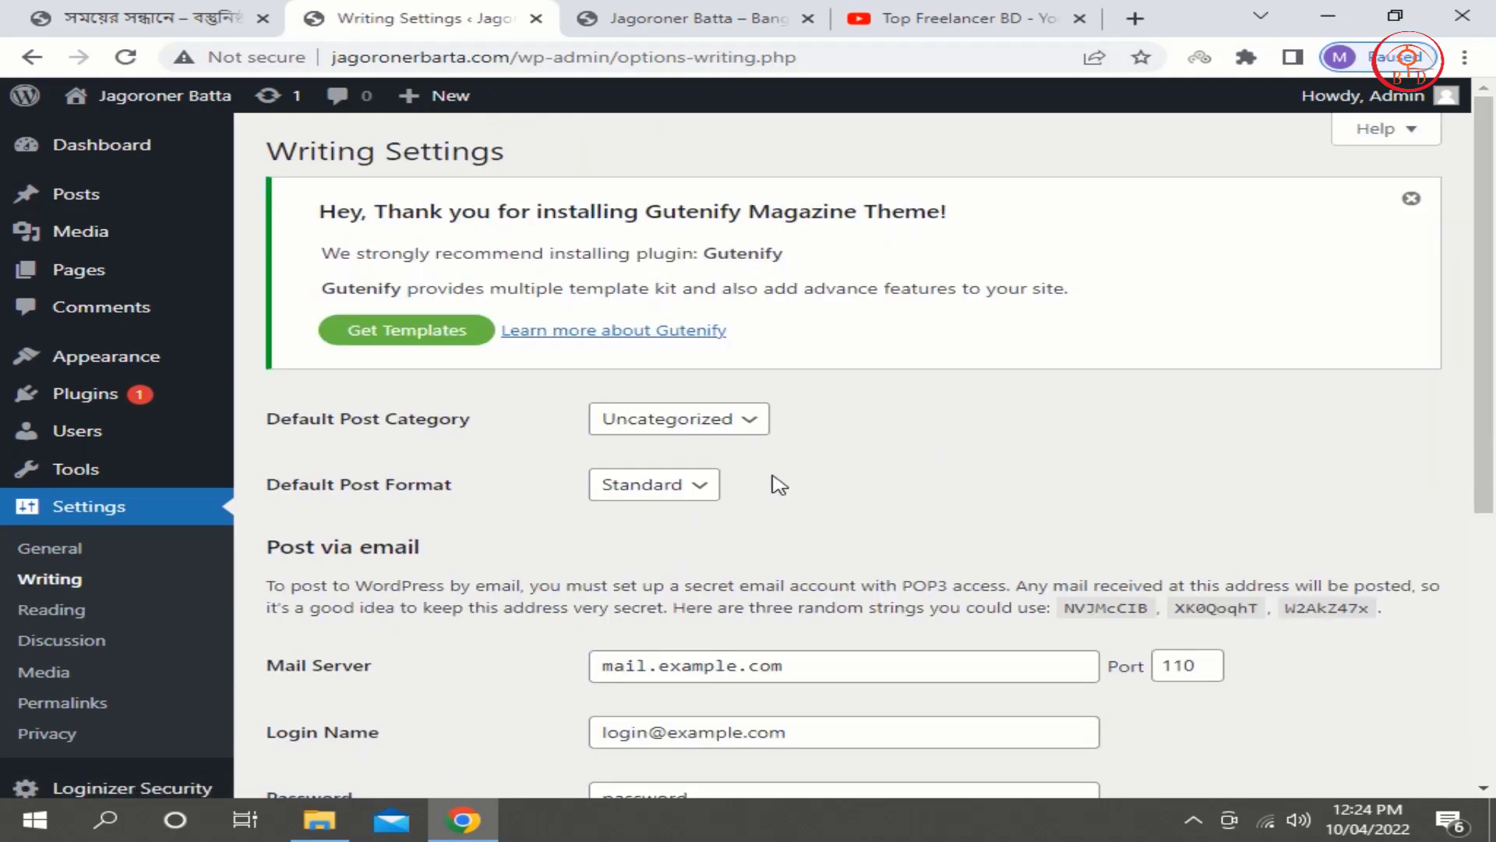
scroll(810, 487, down, 1)
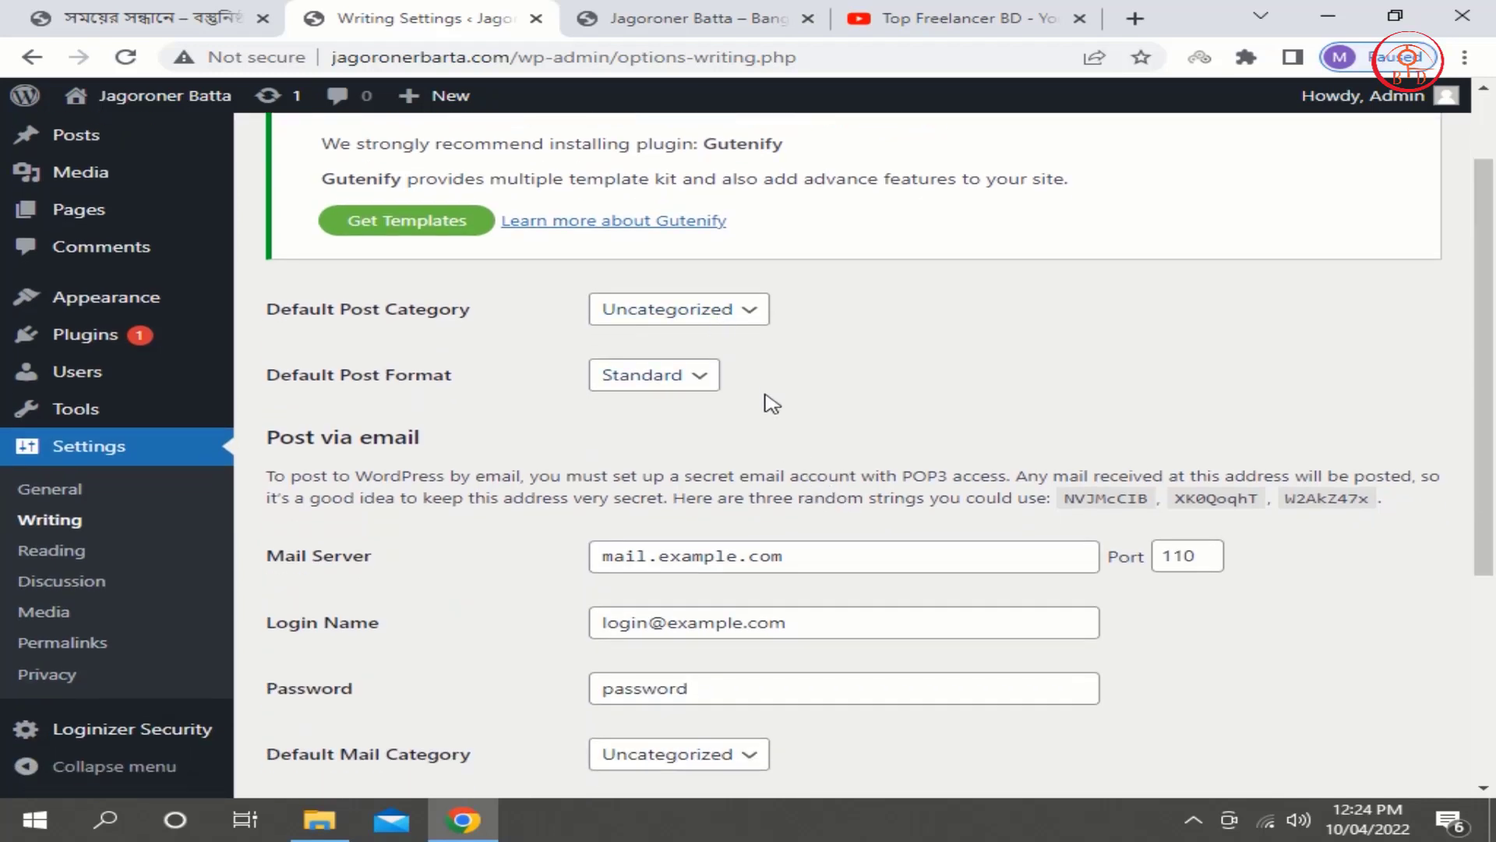
Look through the news sections on the somyersondhane.com front page, compare with the jagoronerbarta.com front page, and return to the Writing Settings.
click(787, 14)
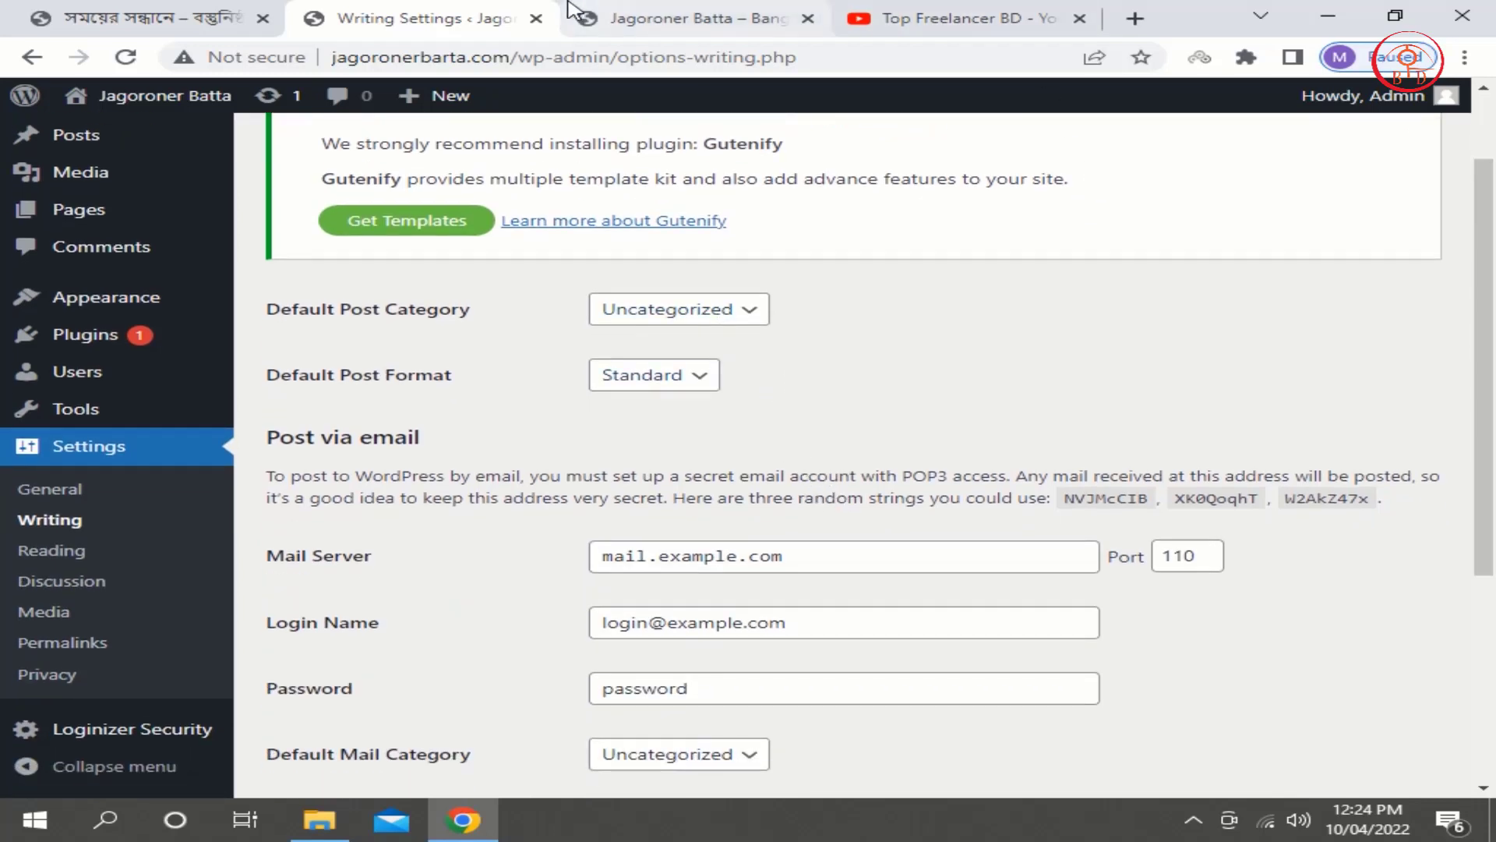
click(148, 17)
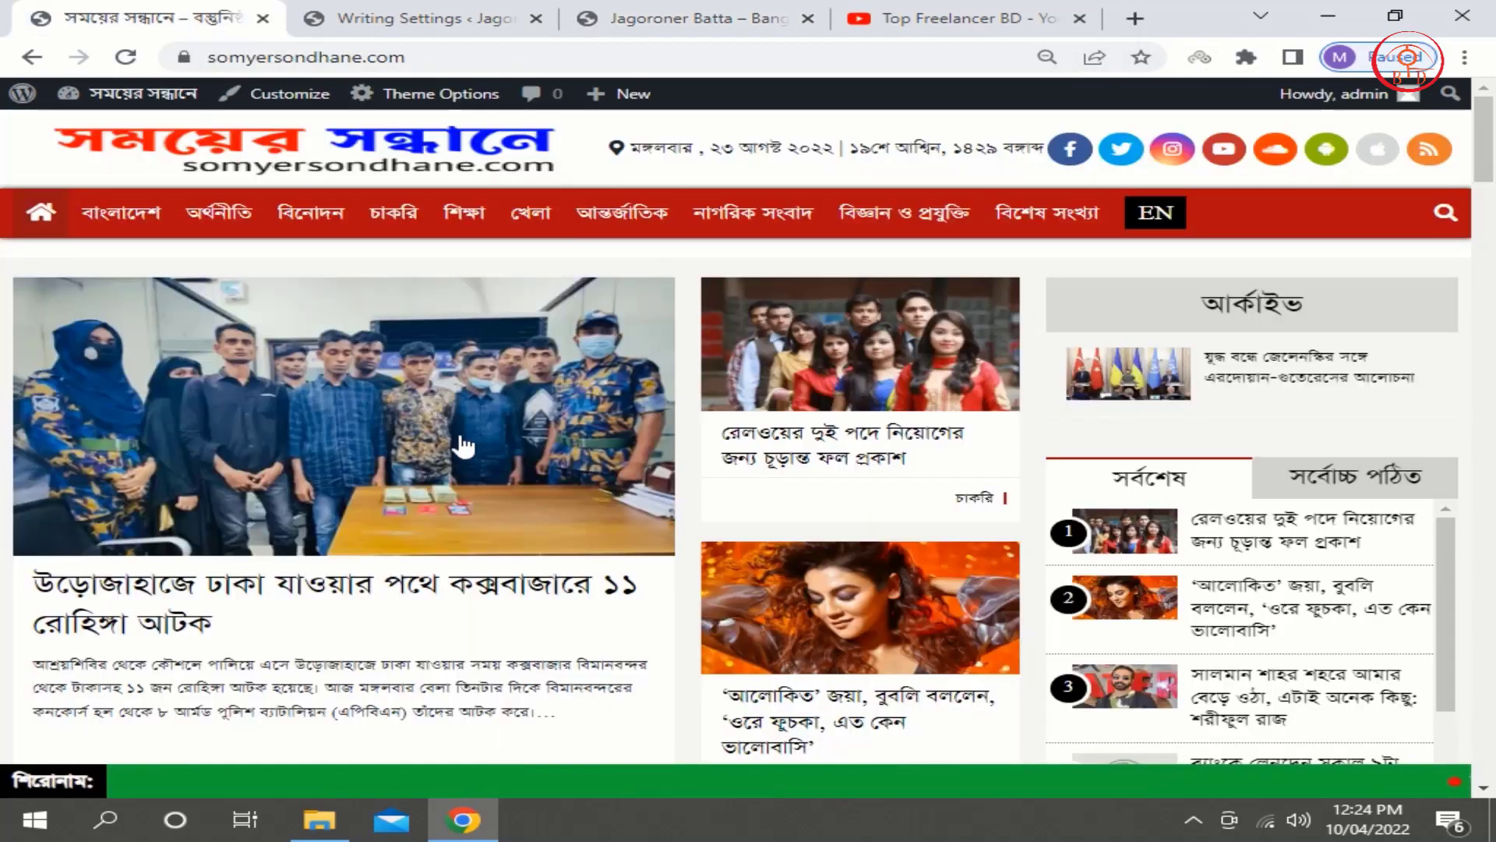
scroll(470, 431, down, 15)
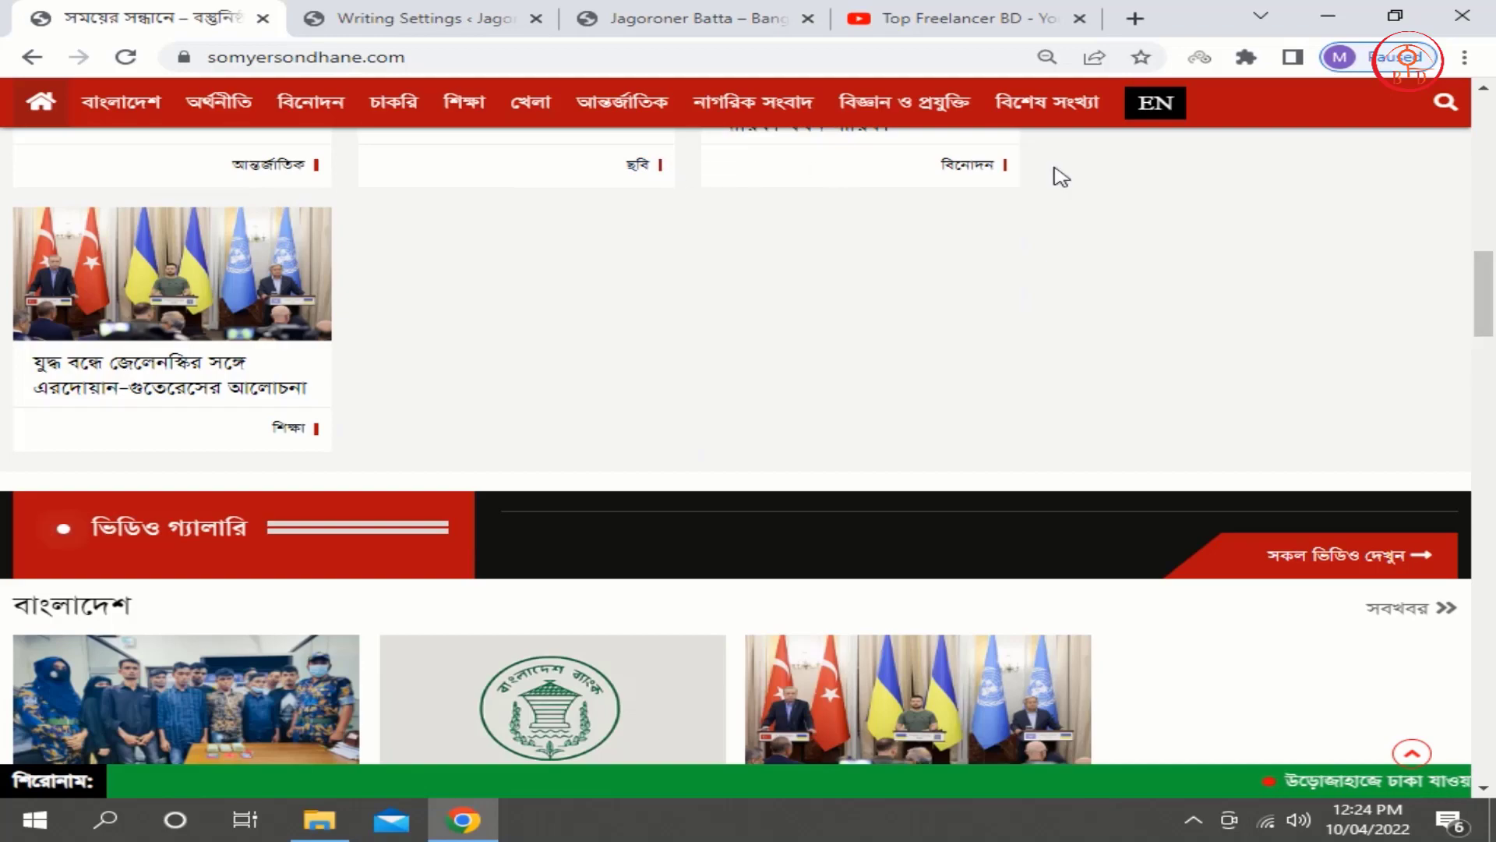
scroll(590, 588, down, 10)
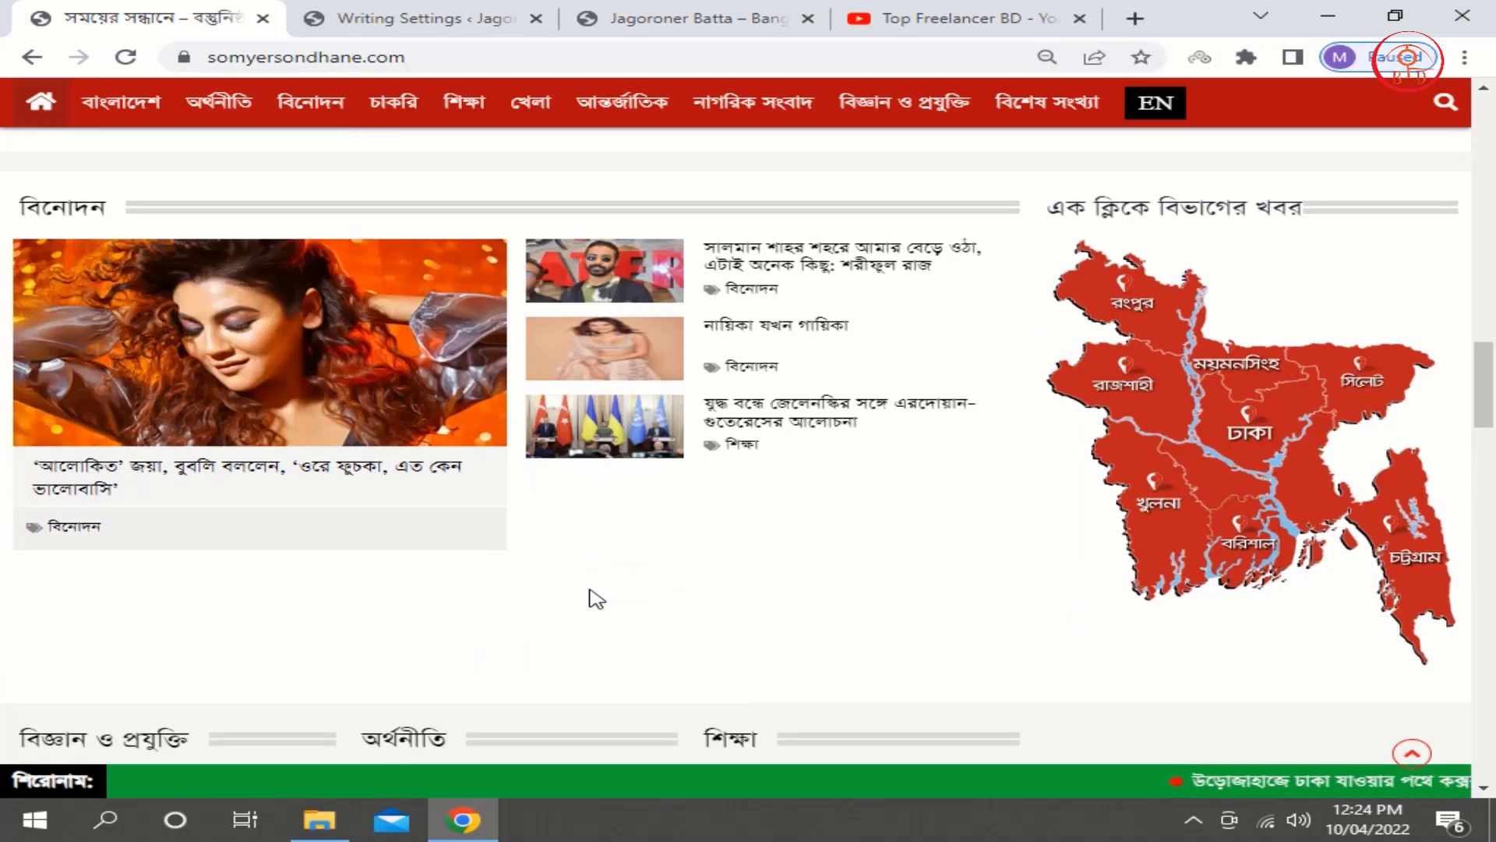
scroll(596, 598, down, 8)
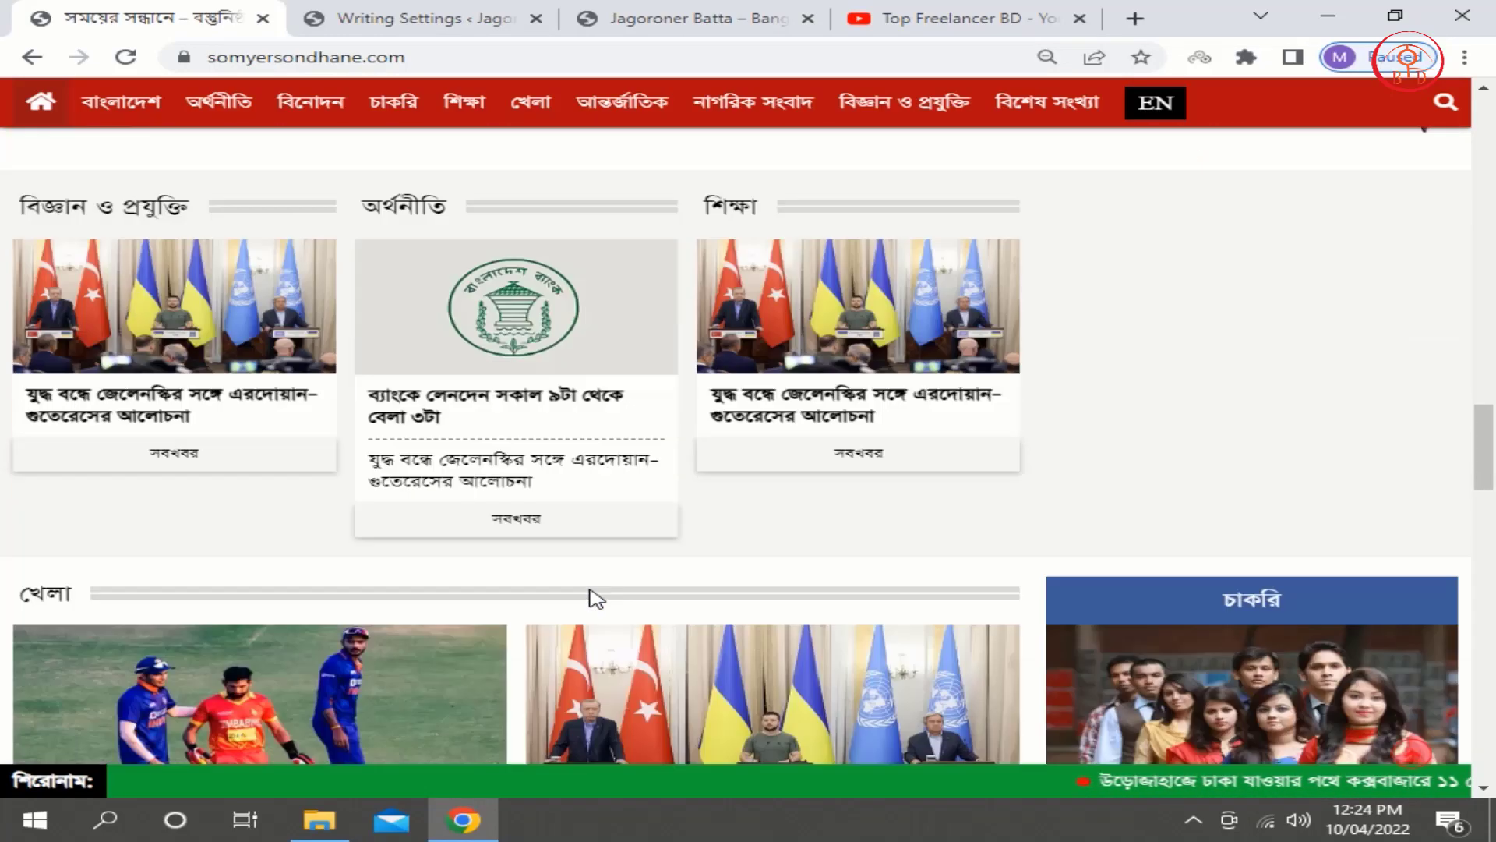
scroll(592, 602, down, 7)
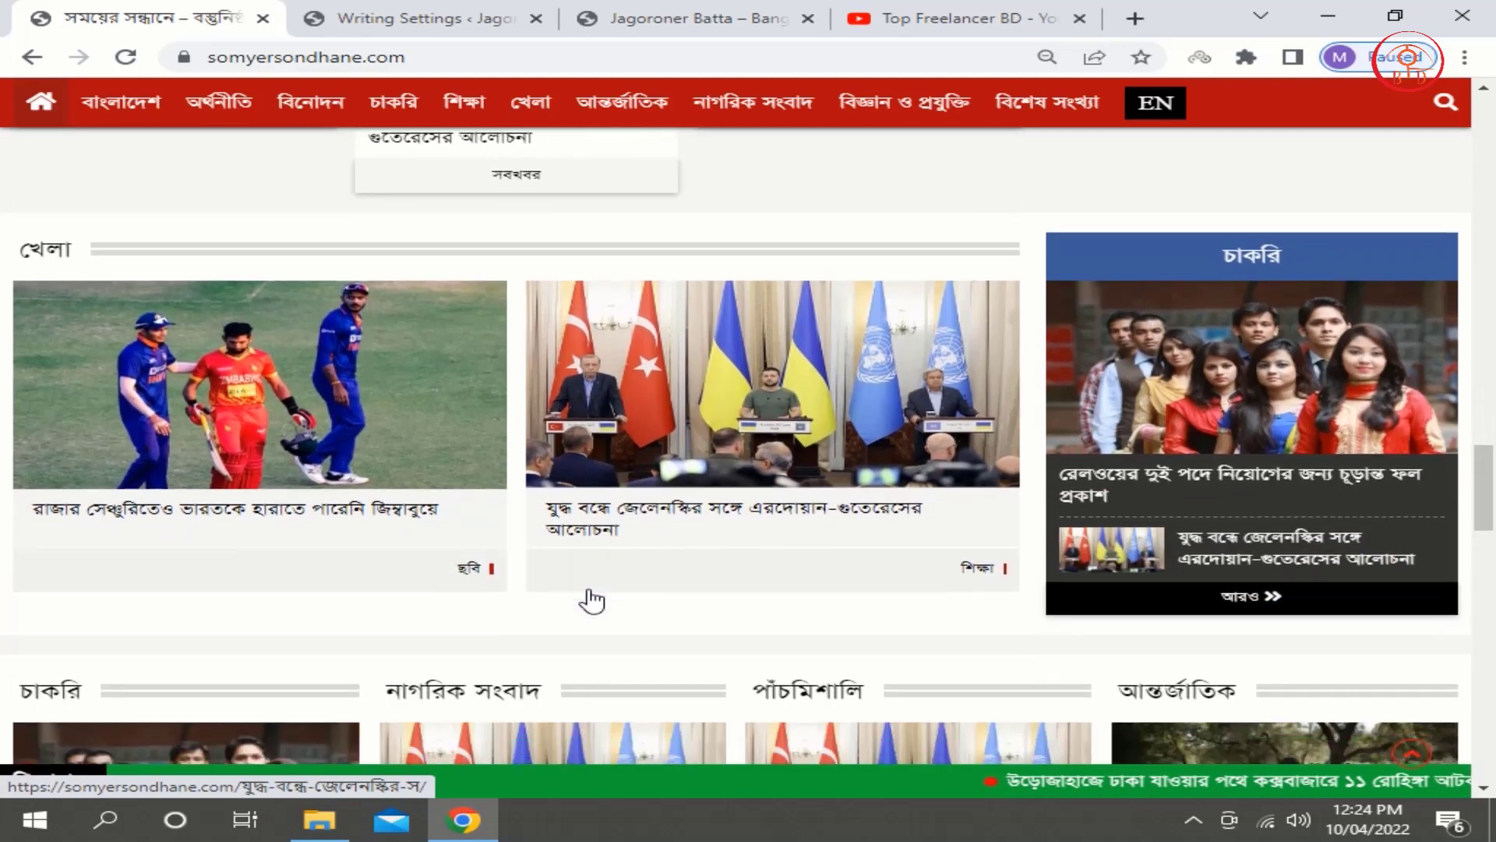
click(610, 14)
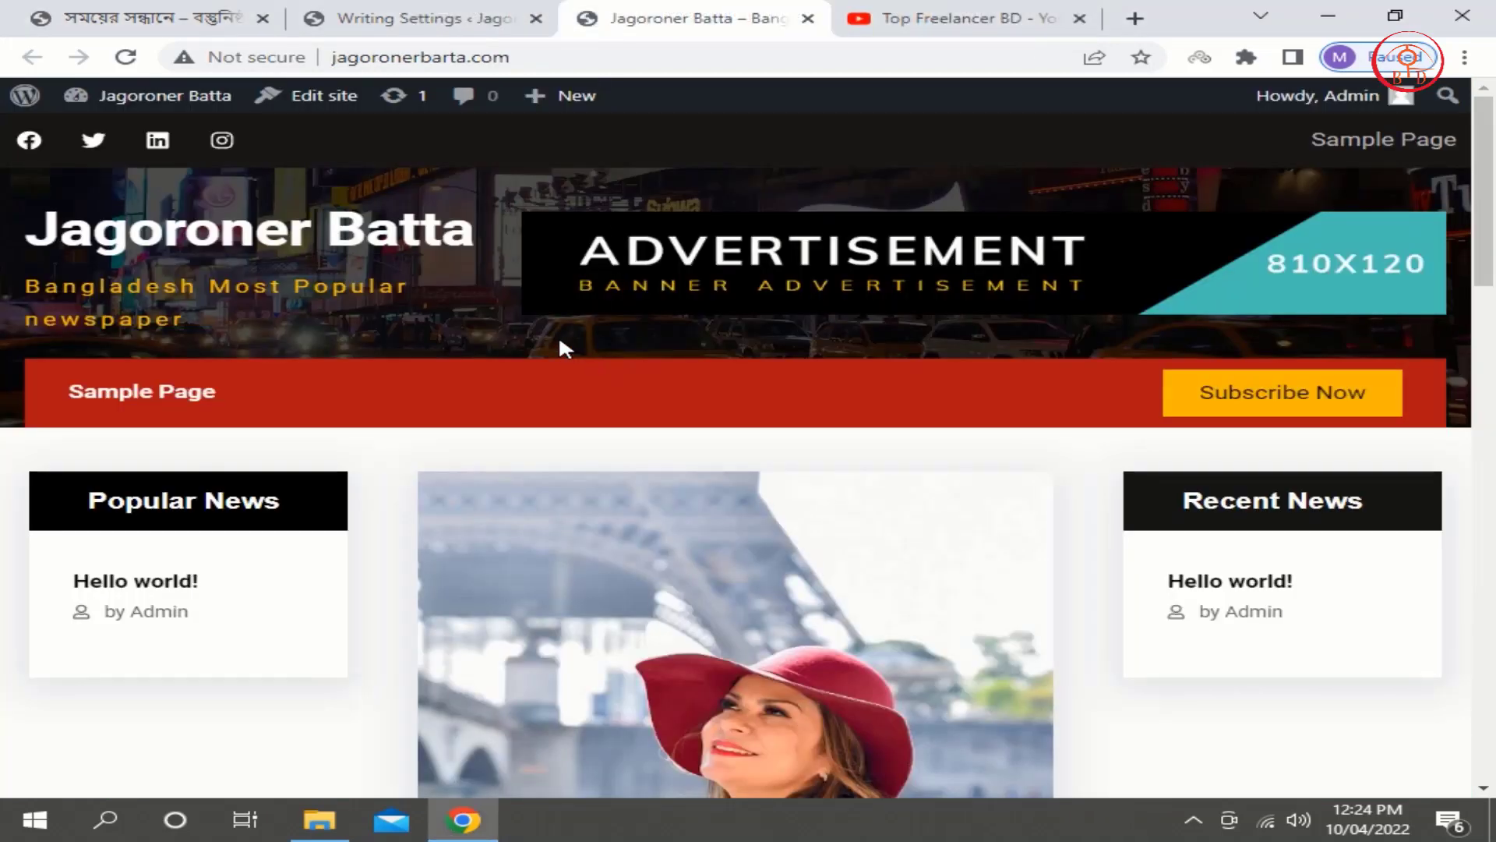
click(459, 17)
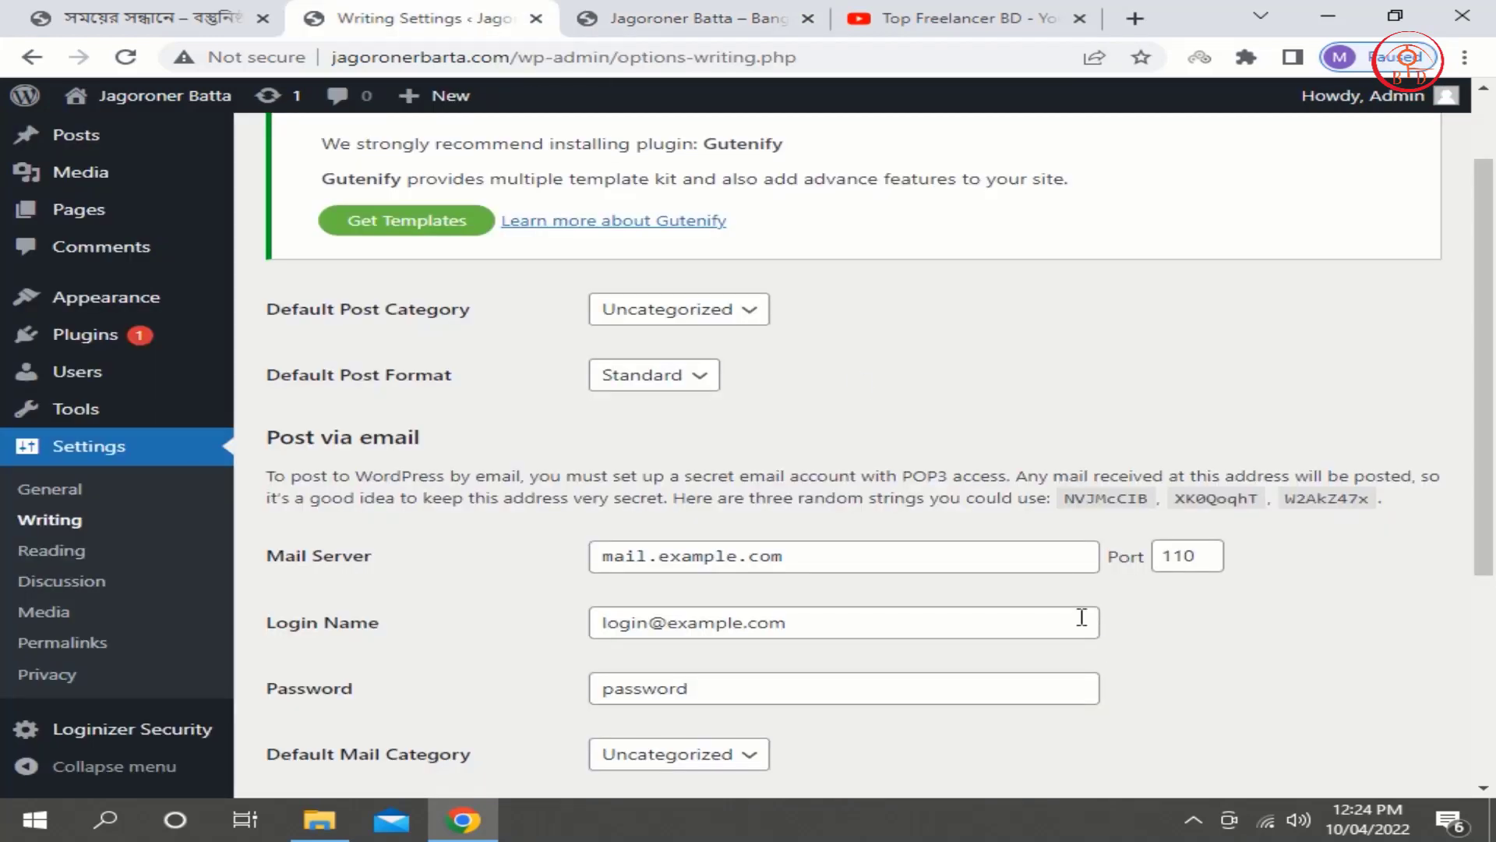
View the available choices for the default post category and the default post format, keeping Uncategorized and Standard.
click(736, 316)
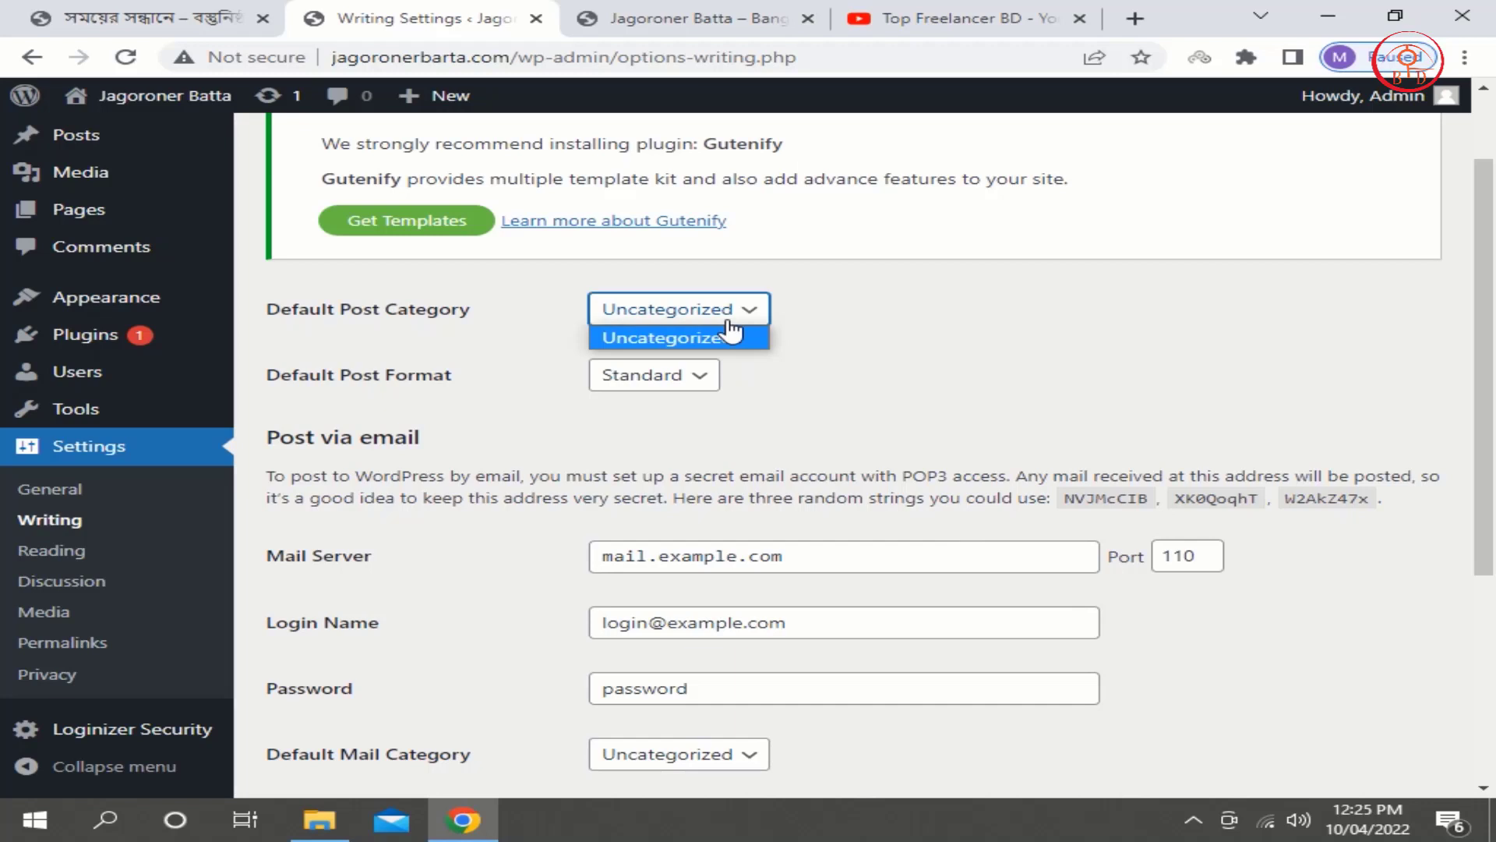
click(739, 333)
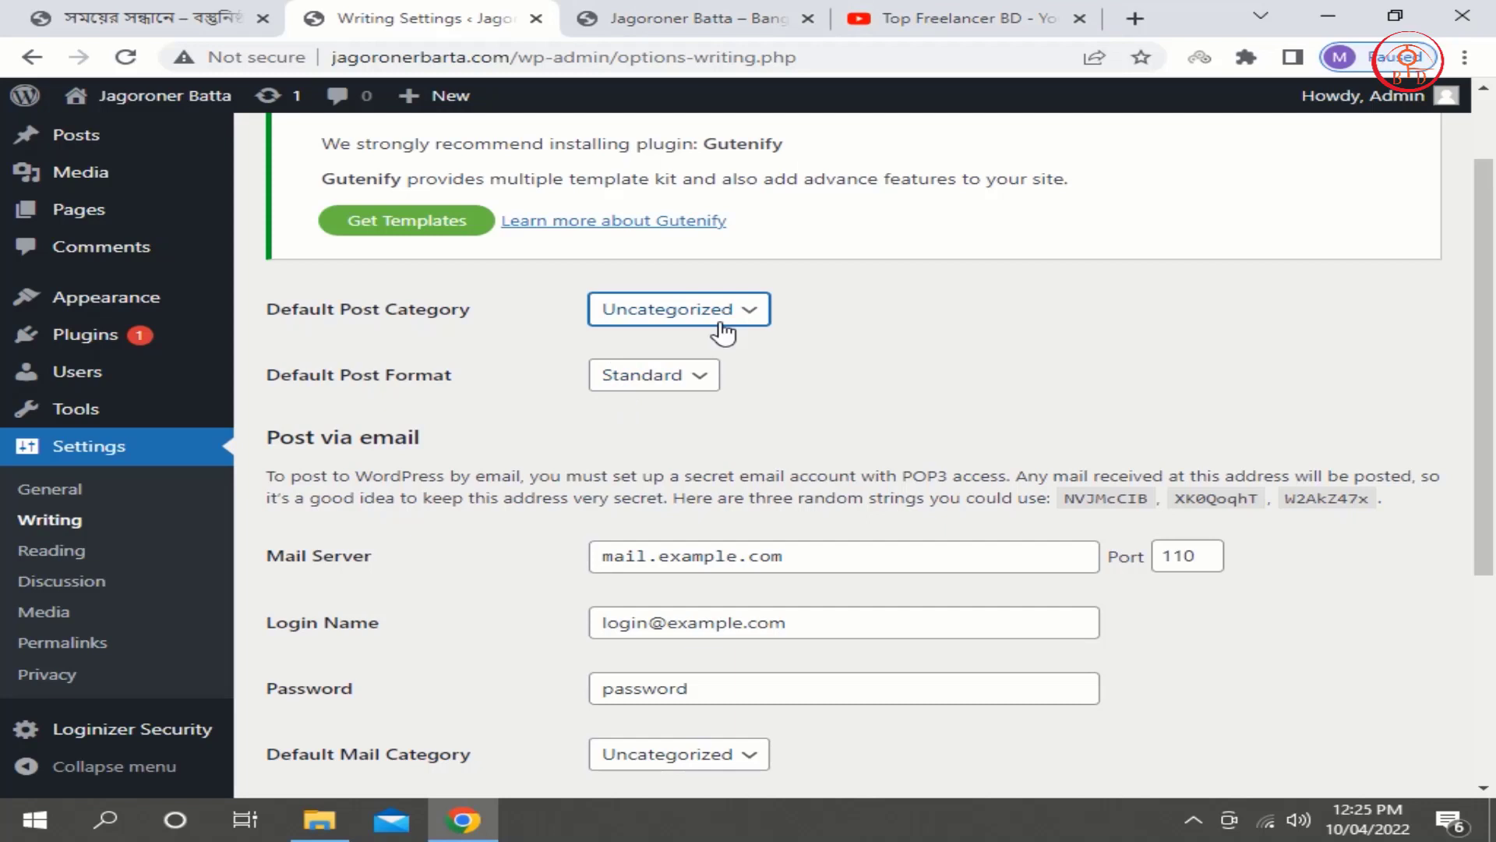
click(690, 380)
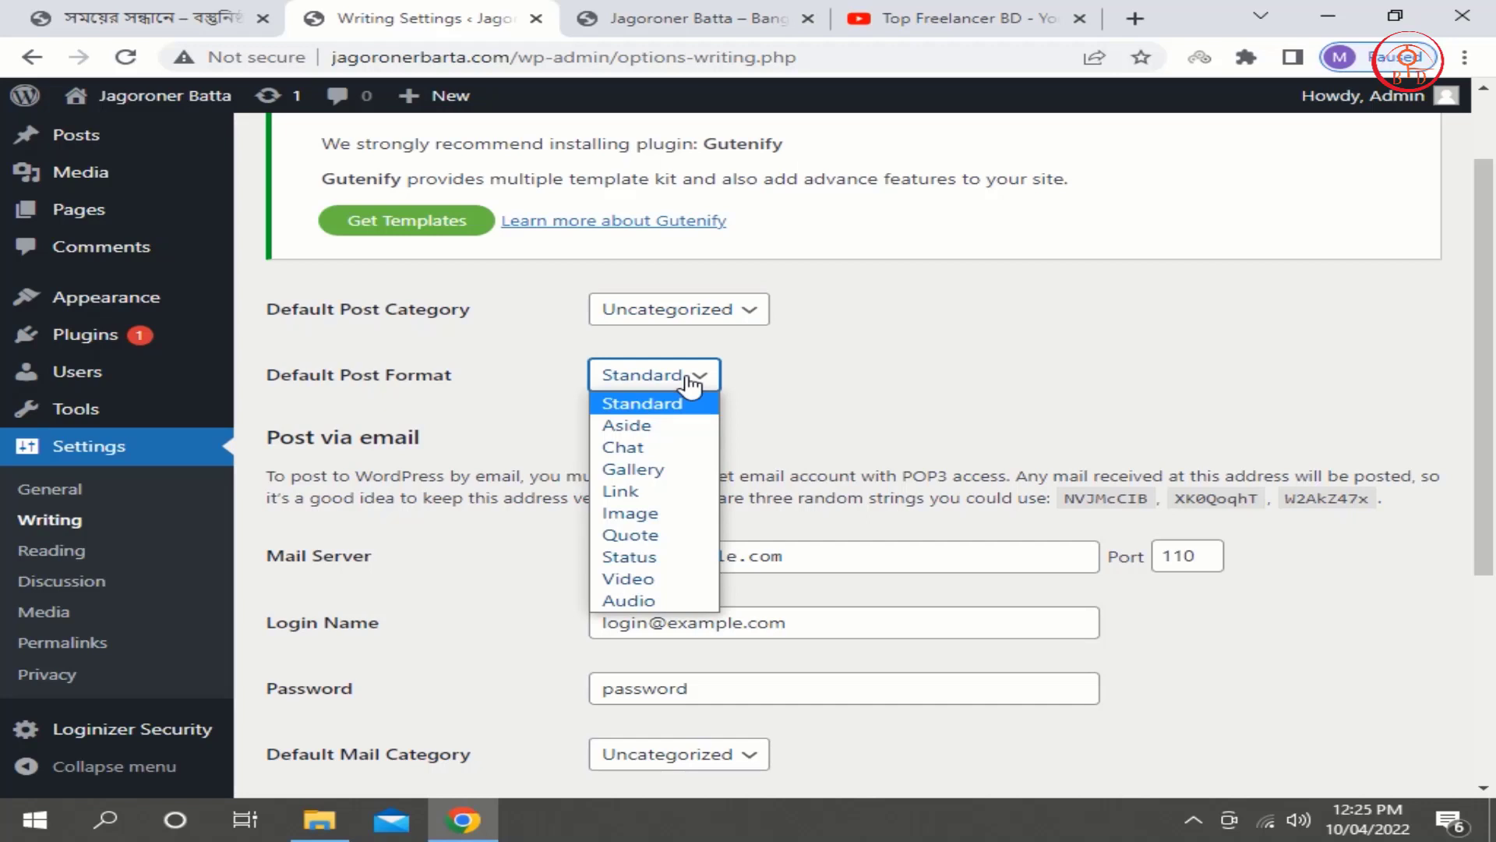
click(690, 382)
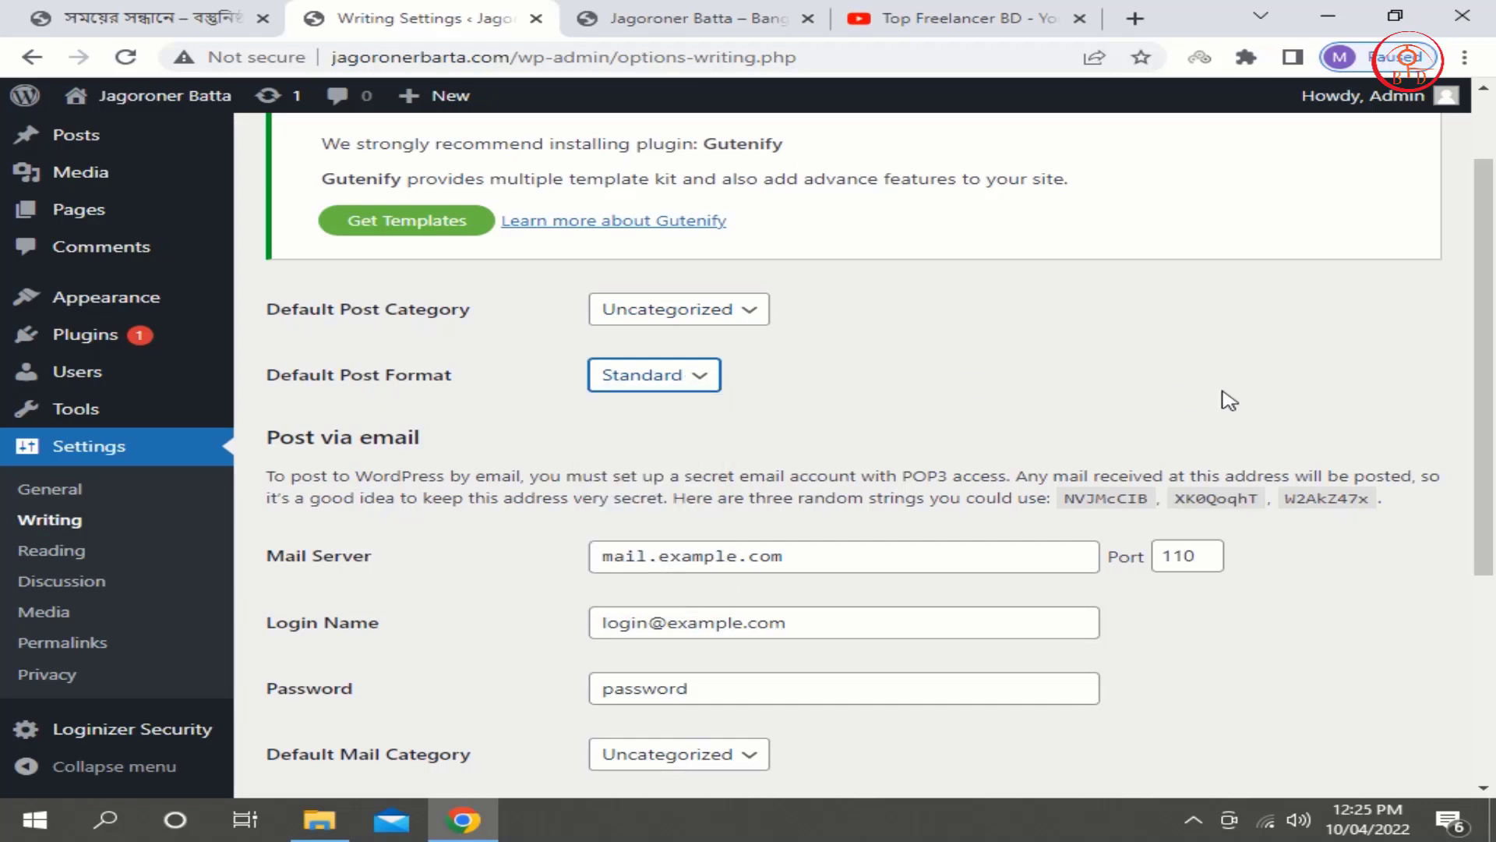
click(698, 376)
click(802, 341)
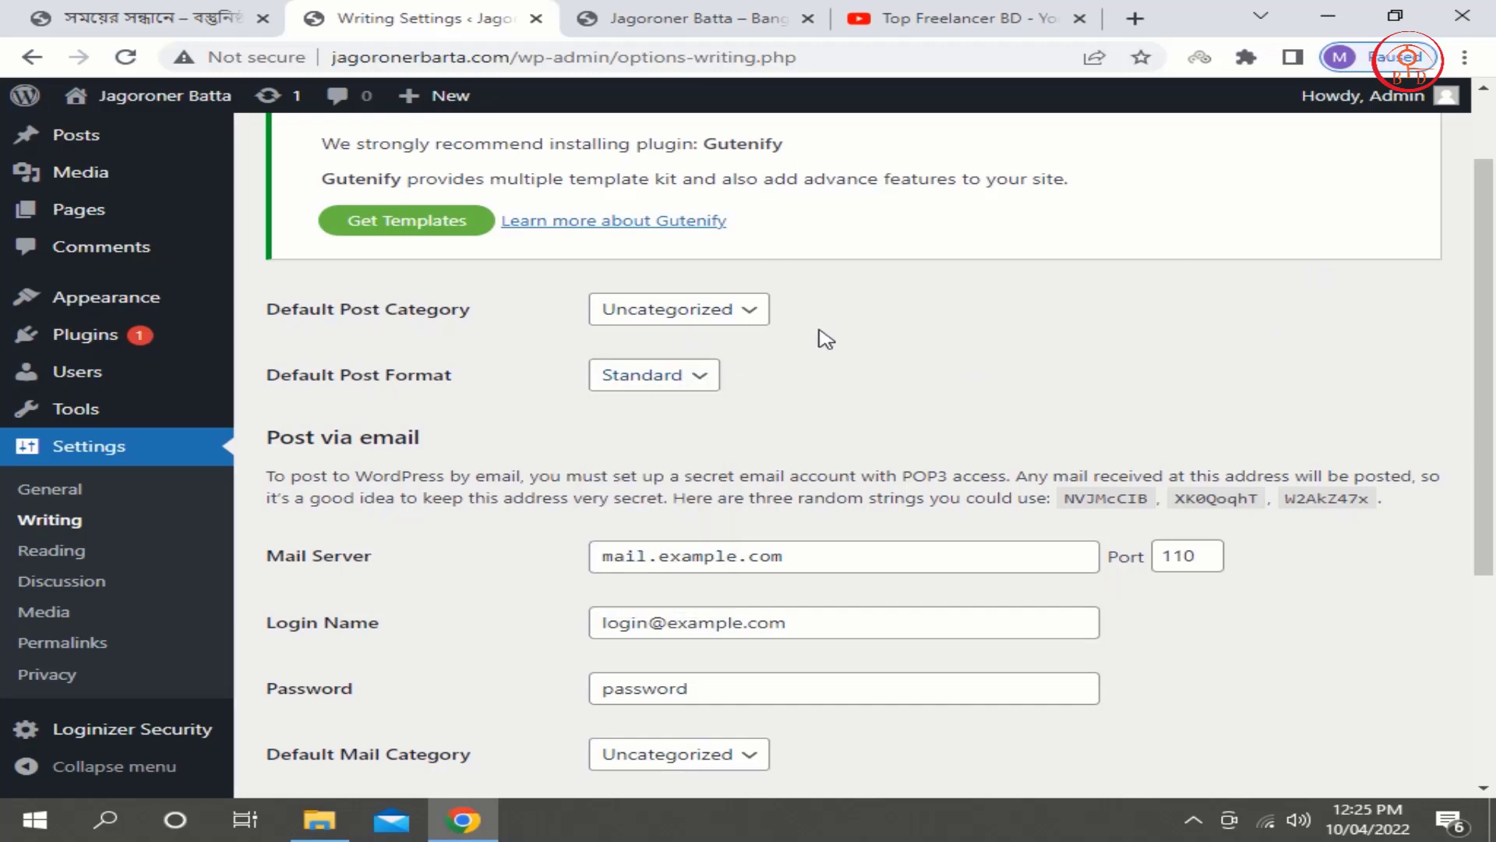
Go through the remaining writing settings down to Update Services, and open the Reading Settings to view the homepage and feed options.
scroll(818, 338, down, 3)
scroll(647, 335, down, 2)
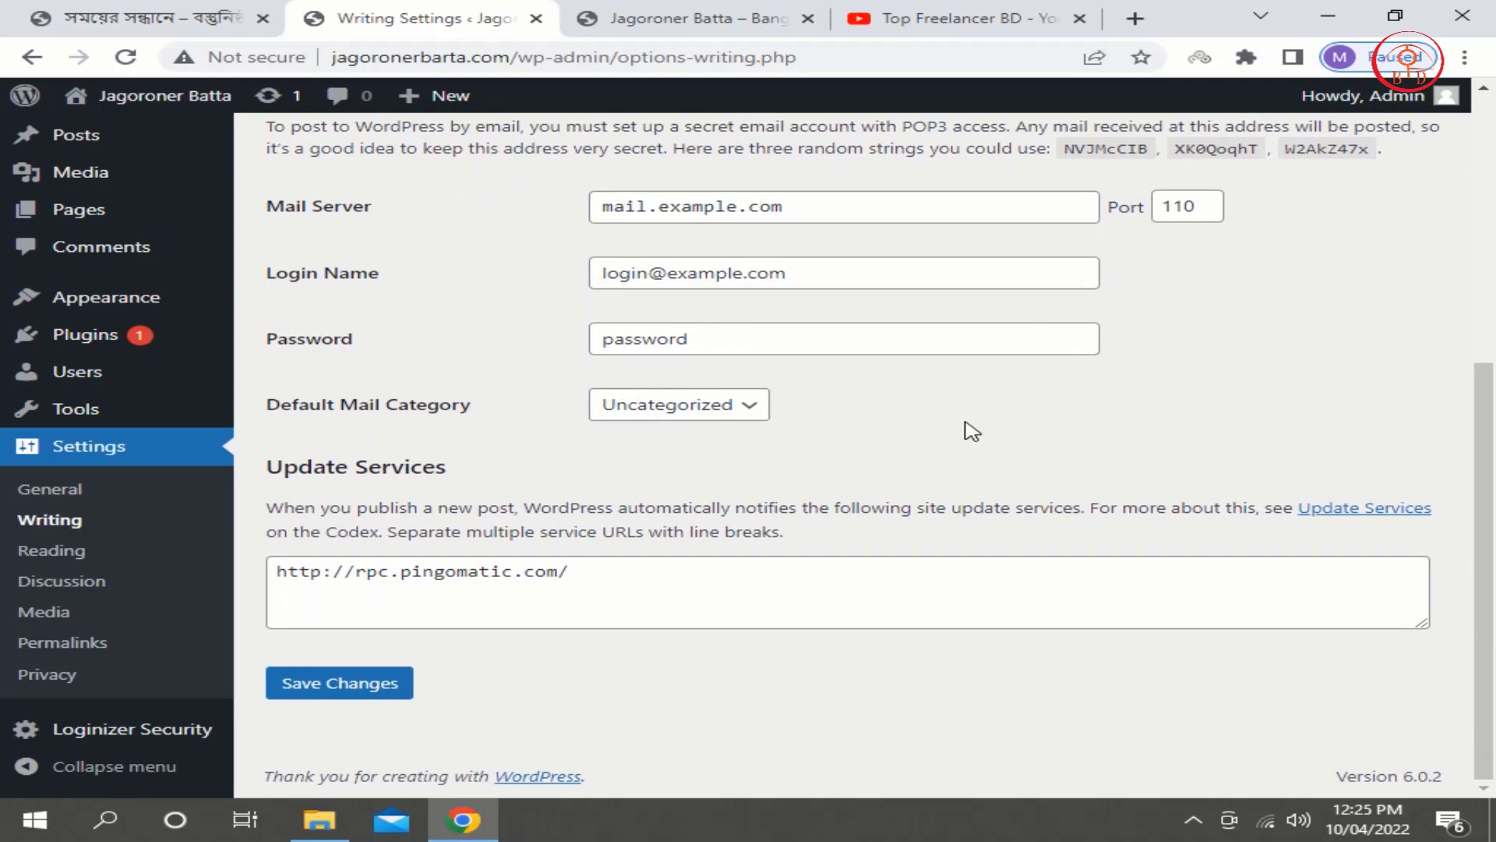
click(51, 550)
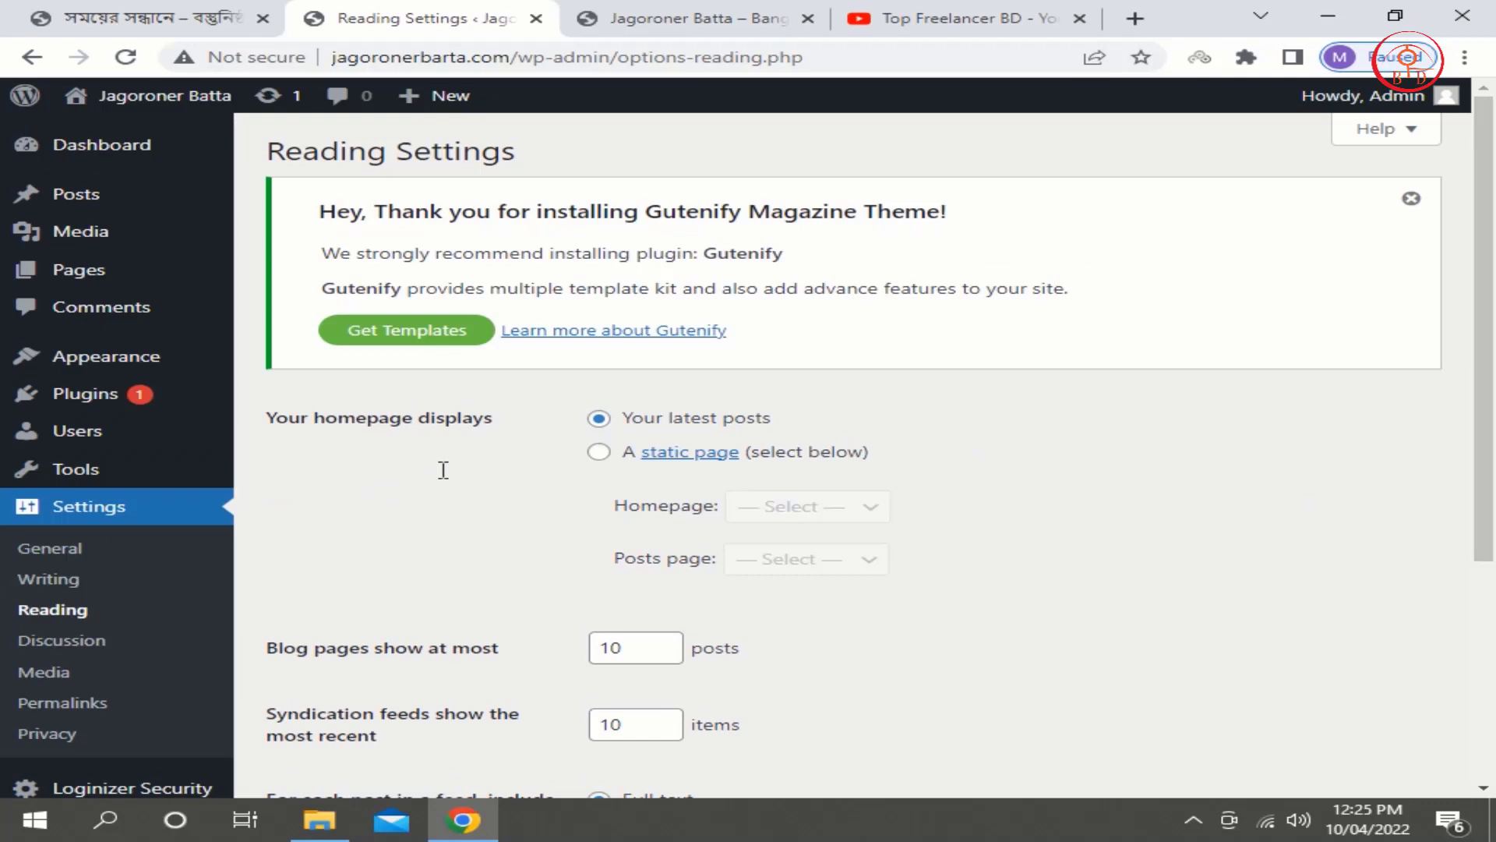
scroll(443, 470, down, 1)
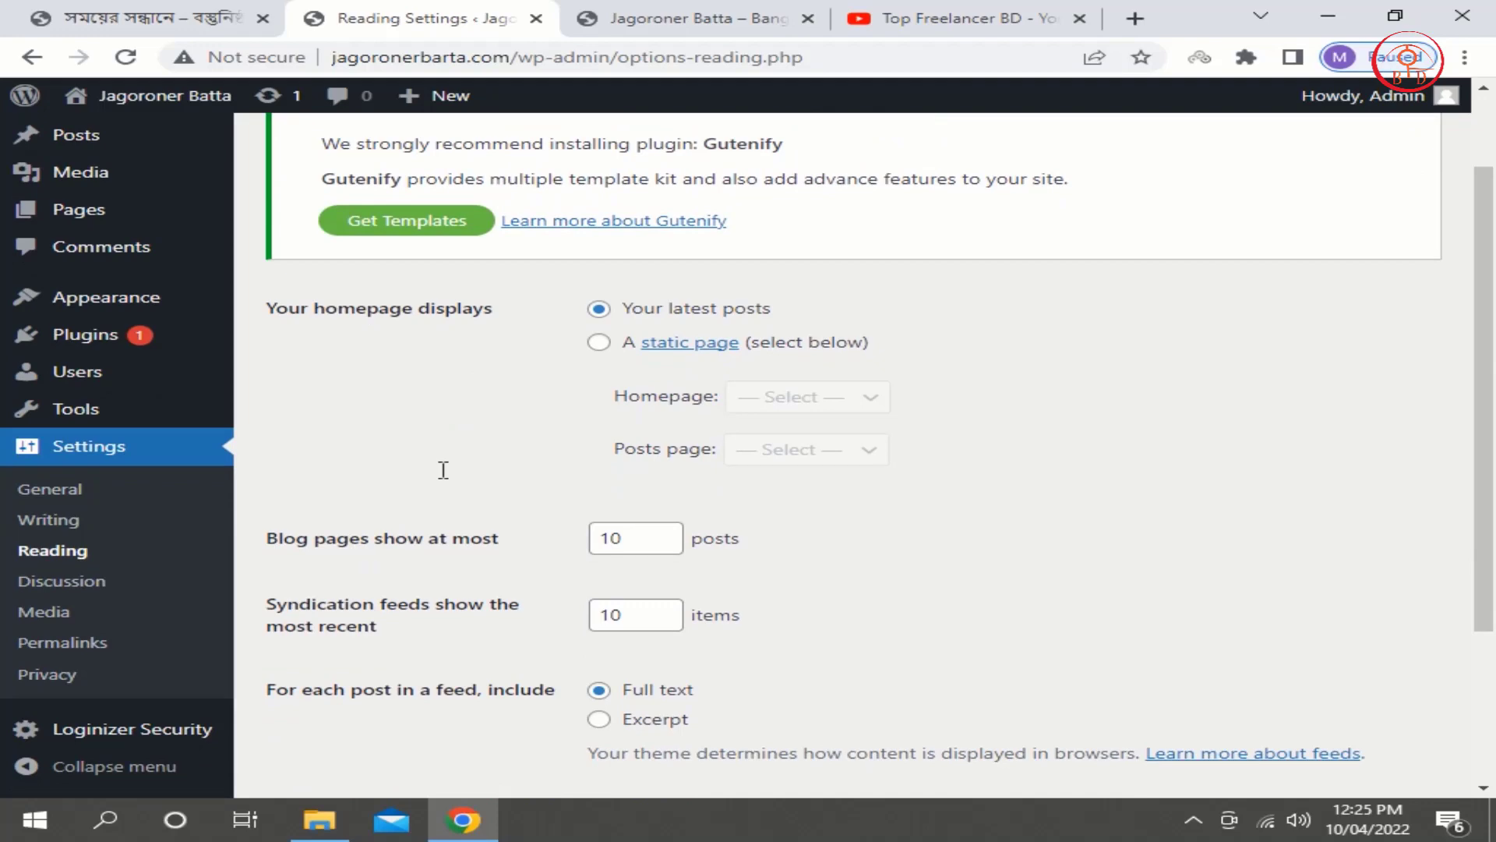
scroll(443, 469, up, 1)
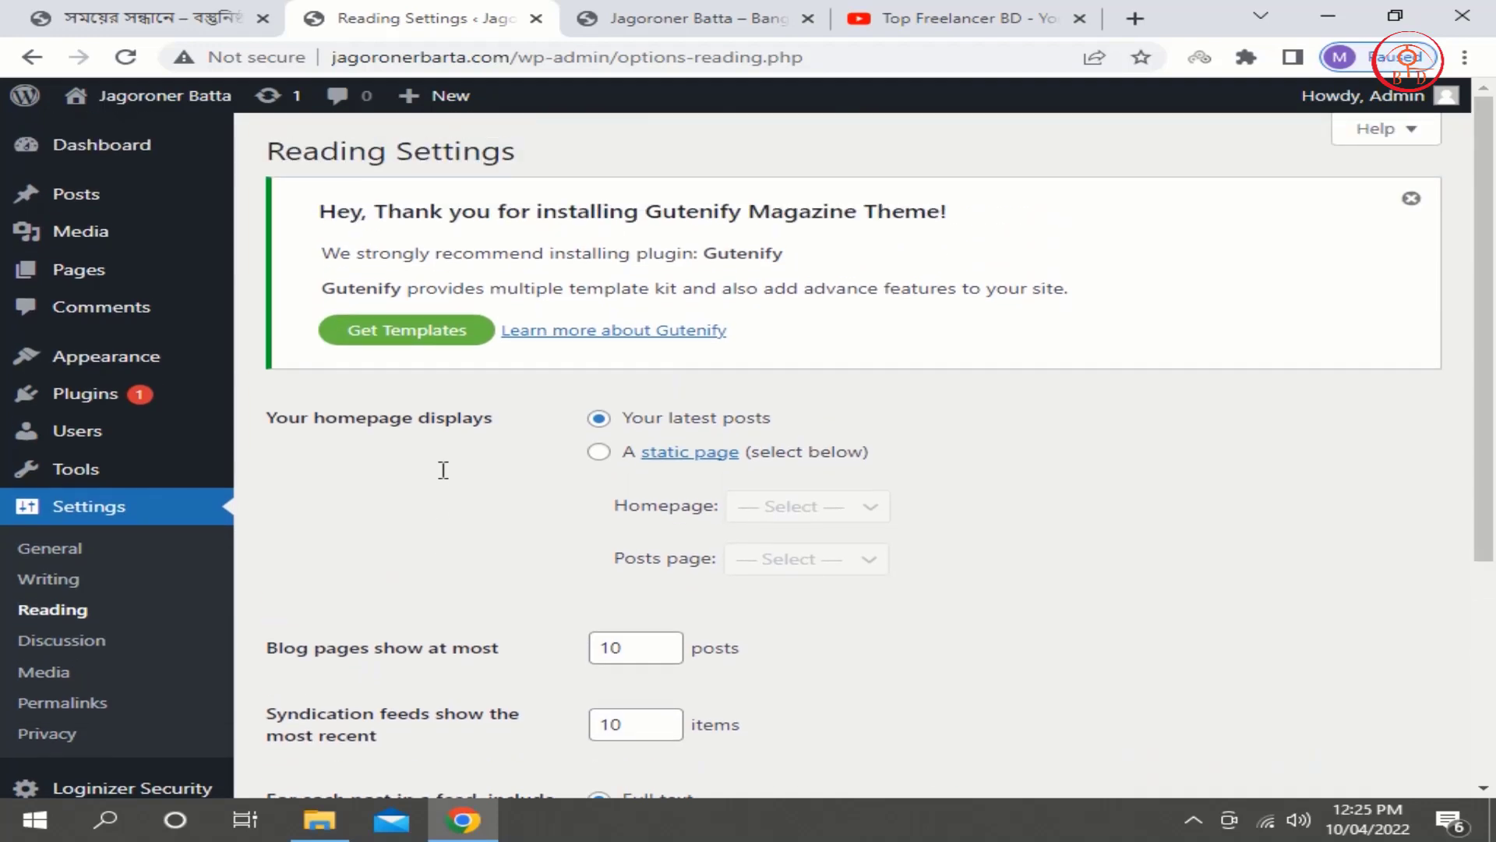
Examine the latest-news list and the post layout on the somyersondhane.com front page as an example of a homepage.
click(1062, 5)
click(70, 7)
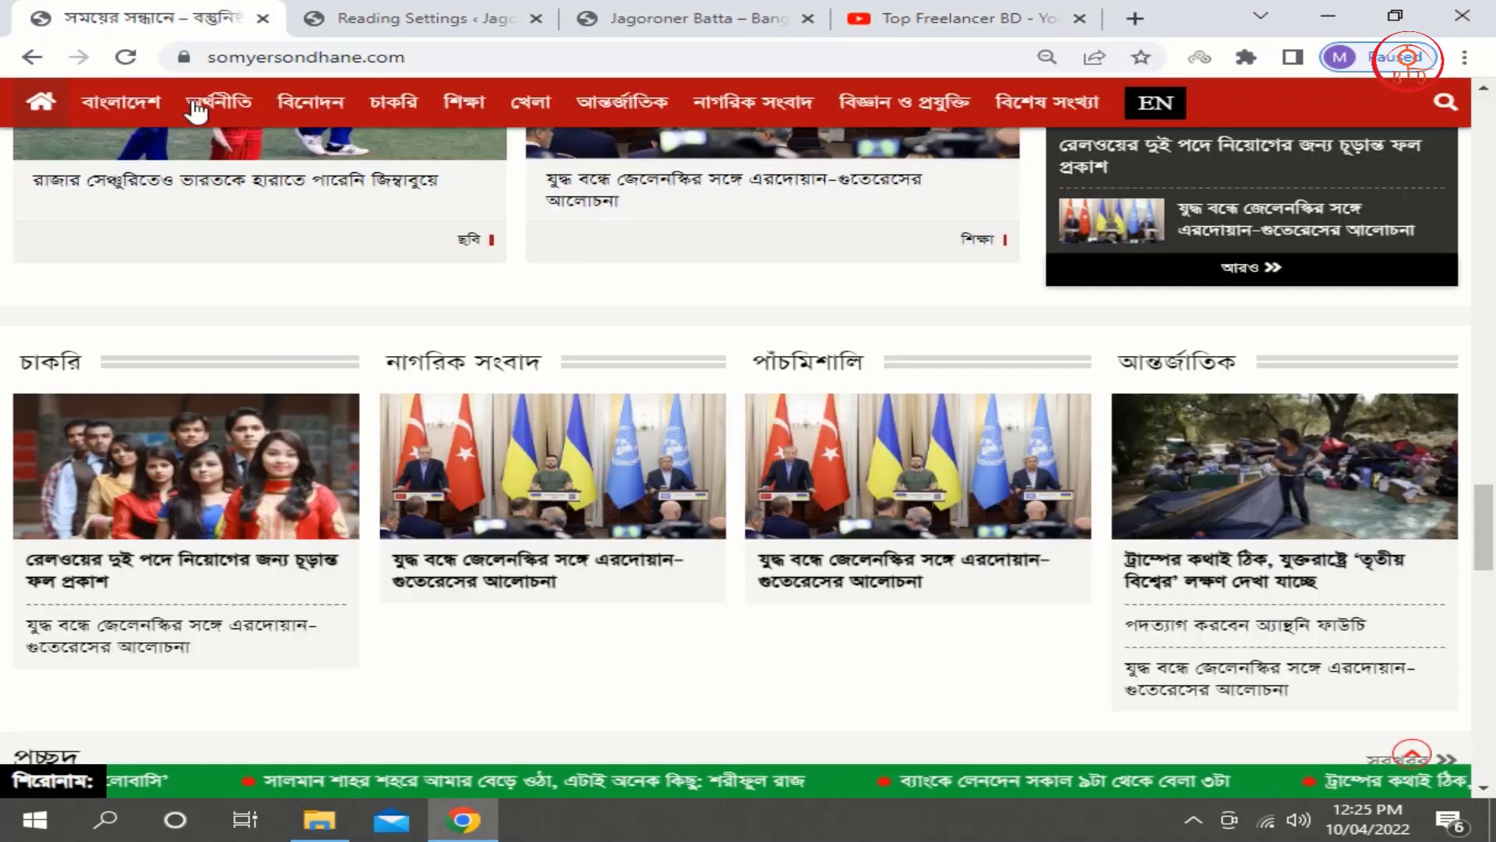
click(1293, 513)
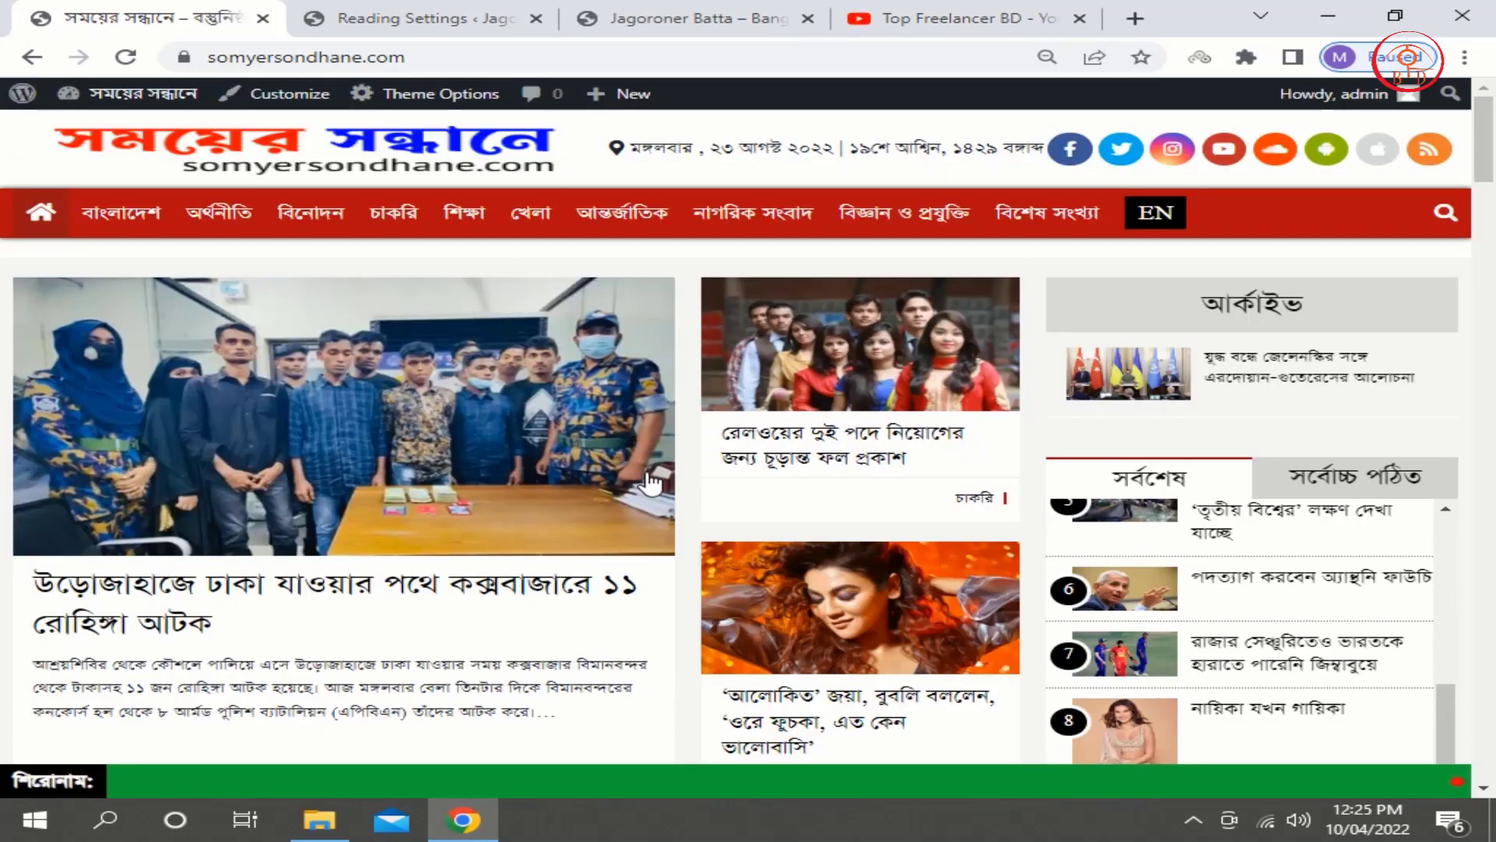
scroll(649, 483, down, 20)
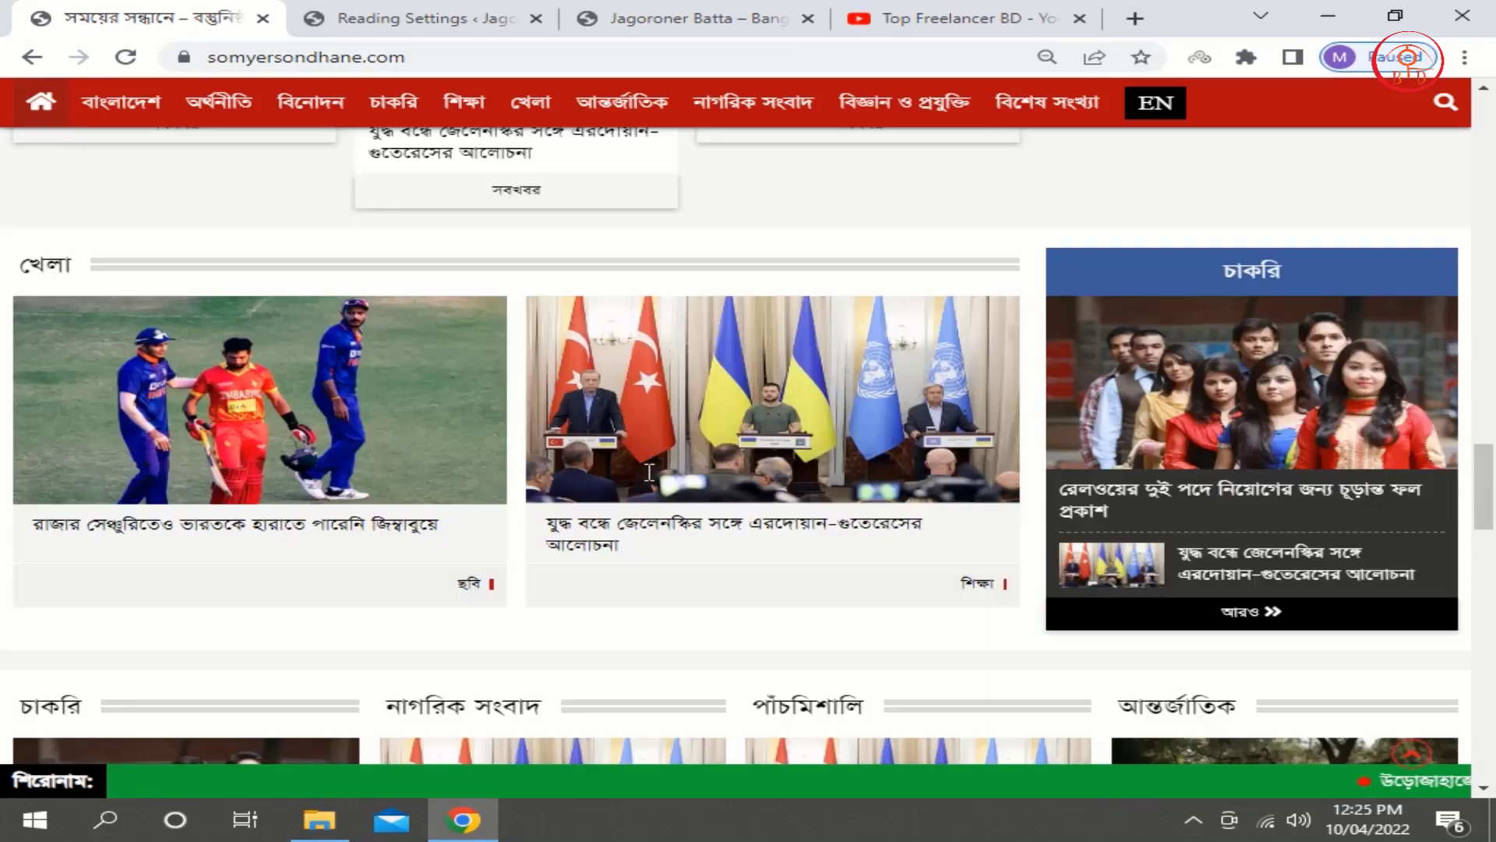
scroll(649, 472, up, 20)
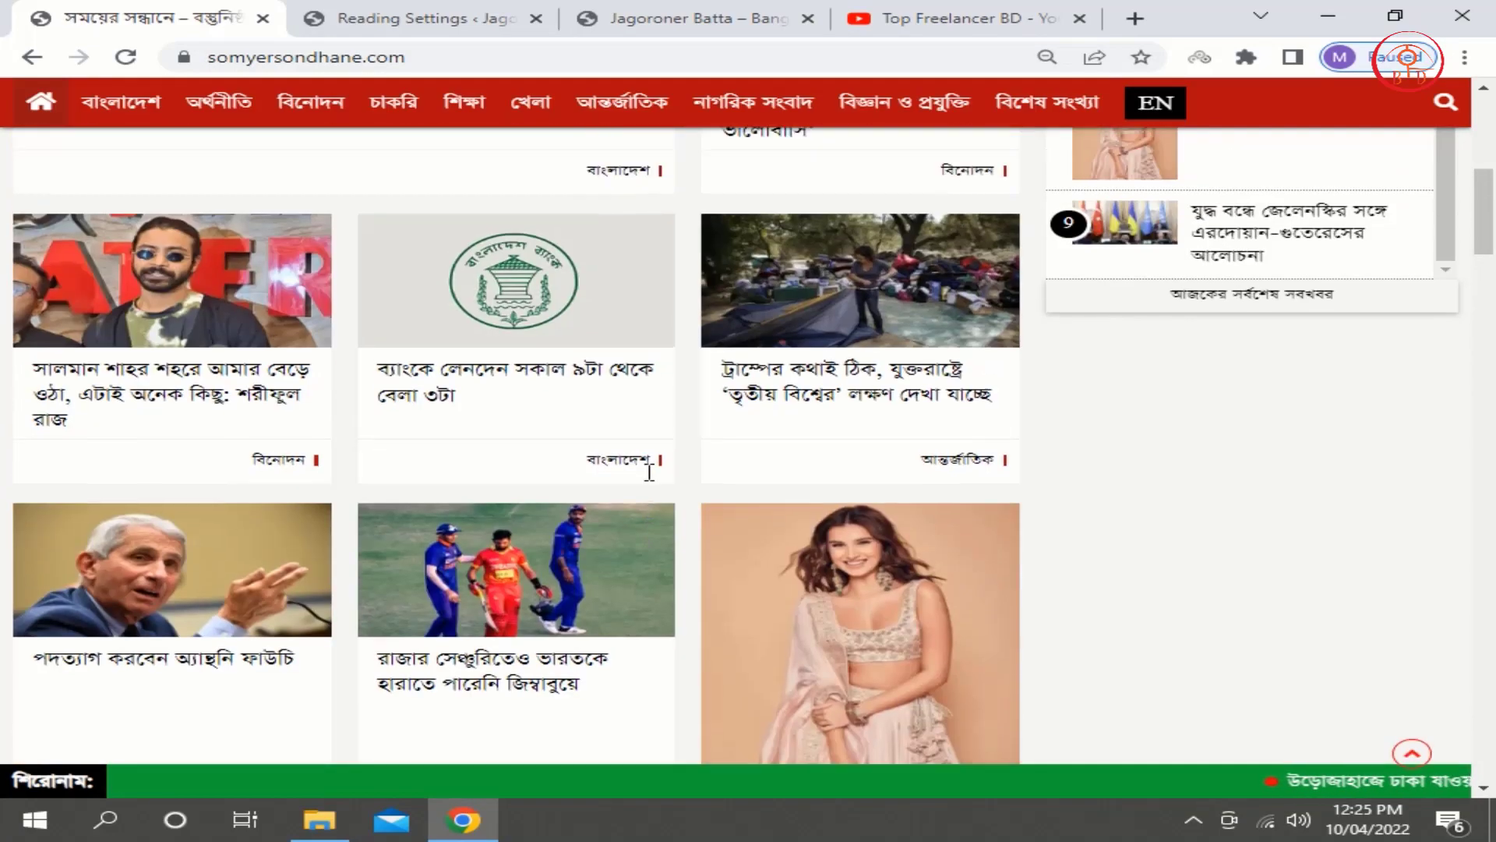
scroll(649, 472, up, 10)
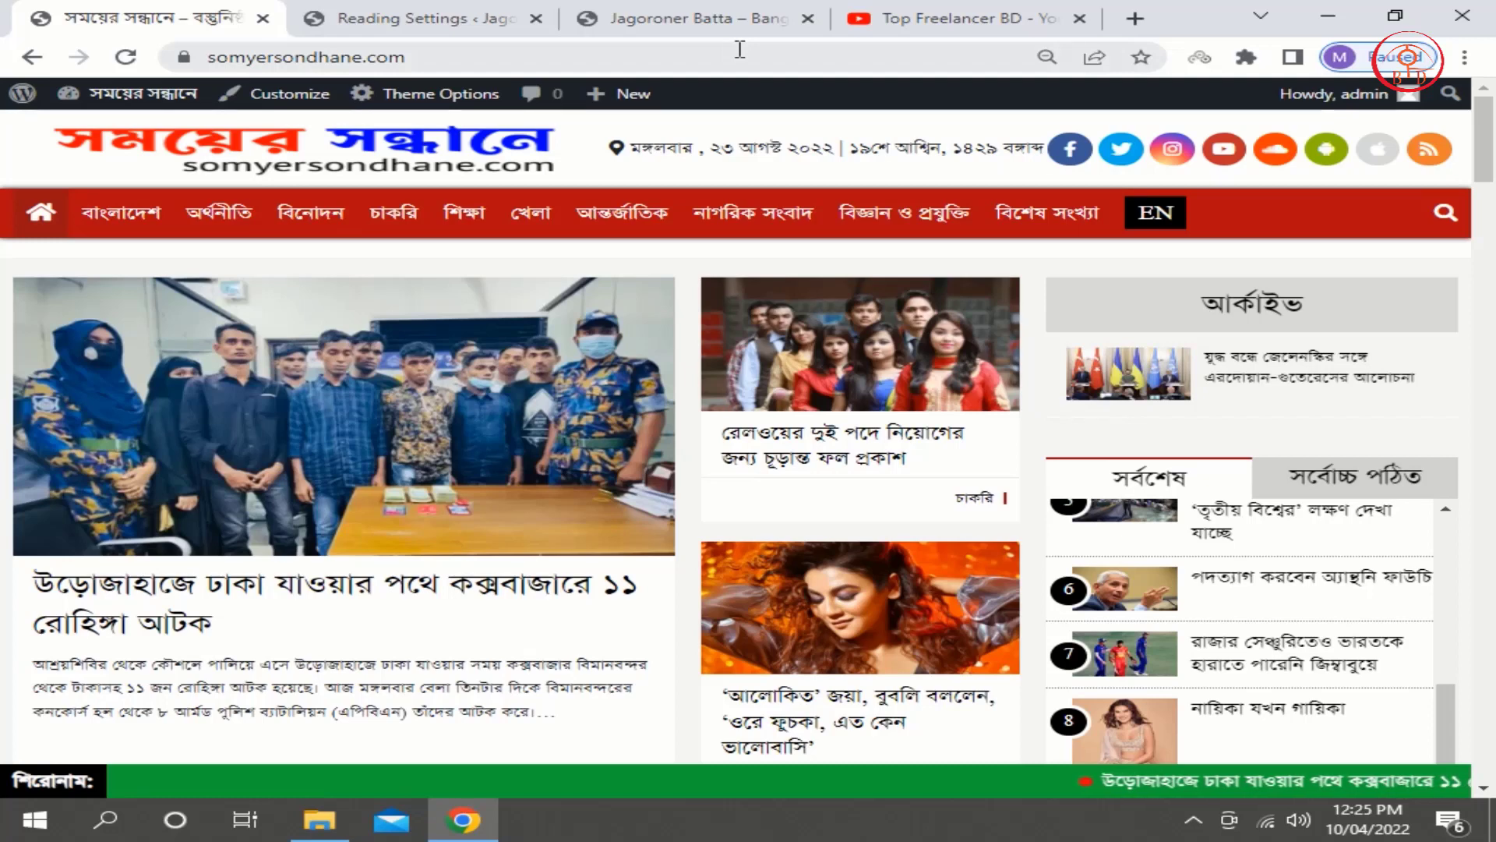
View the jagoronerbarta.com front page and the Top Freelancer BD video page, and return to the Reading Settings.
click(690, 17)
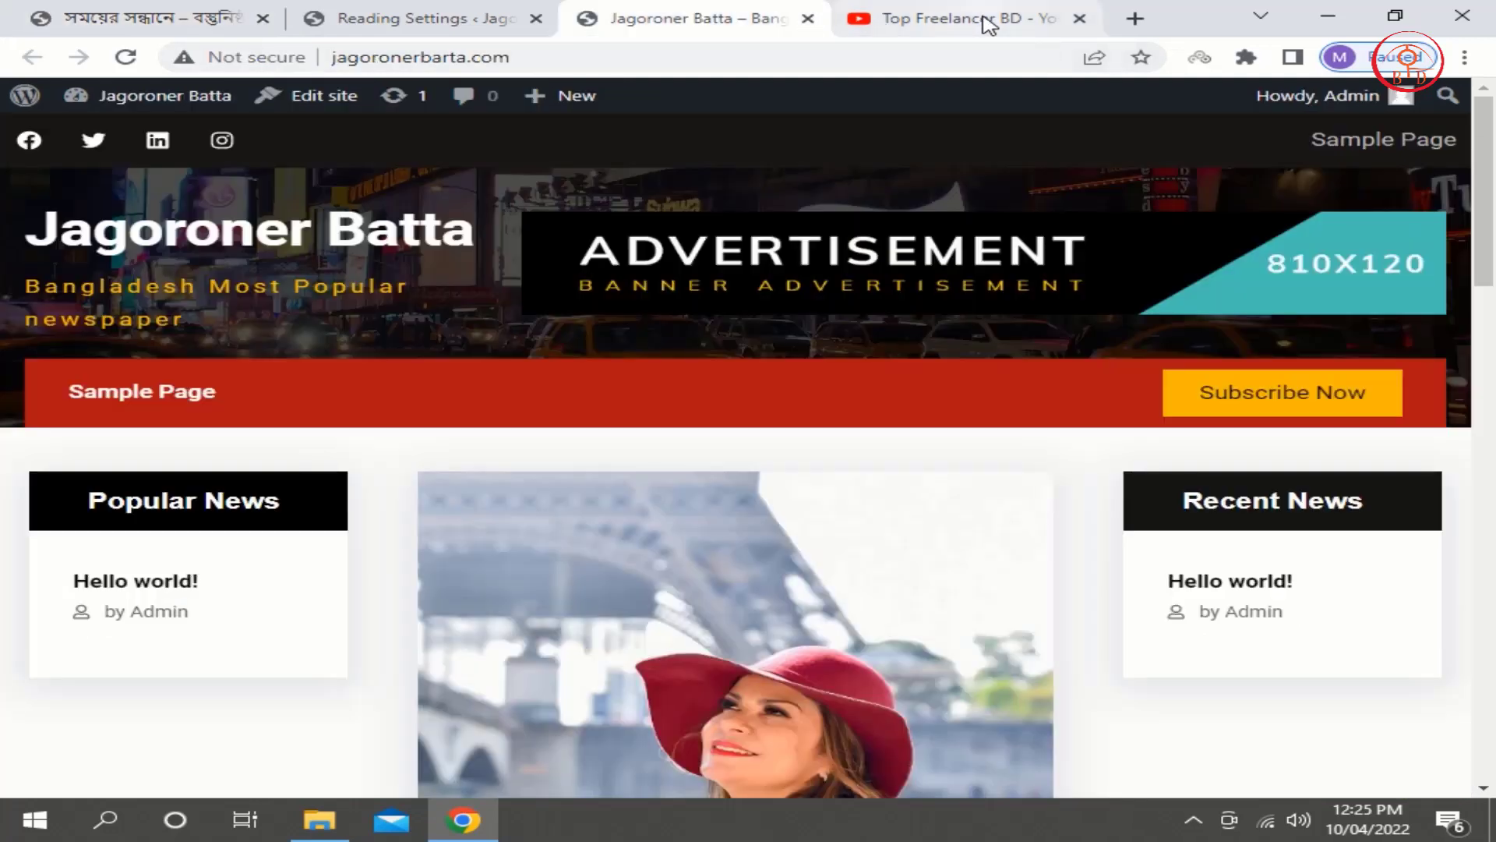
click(988, 26)
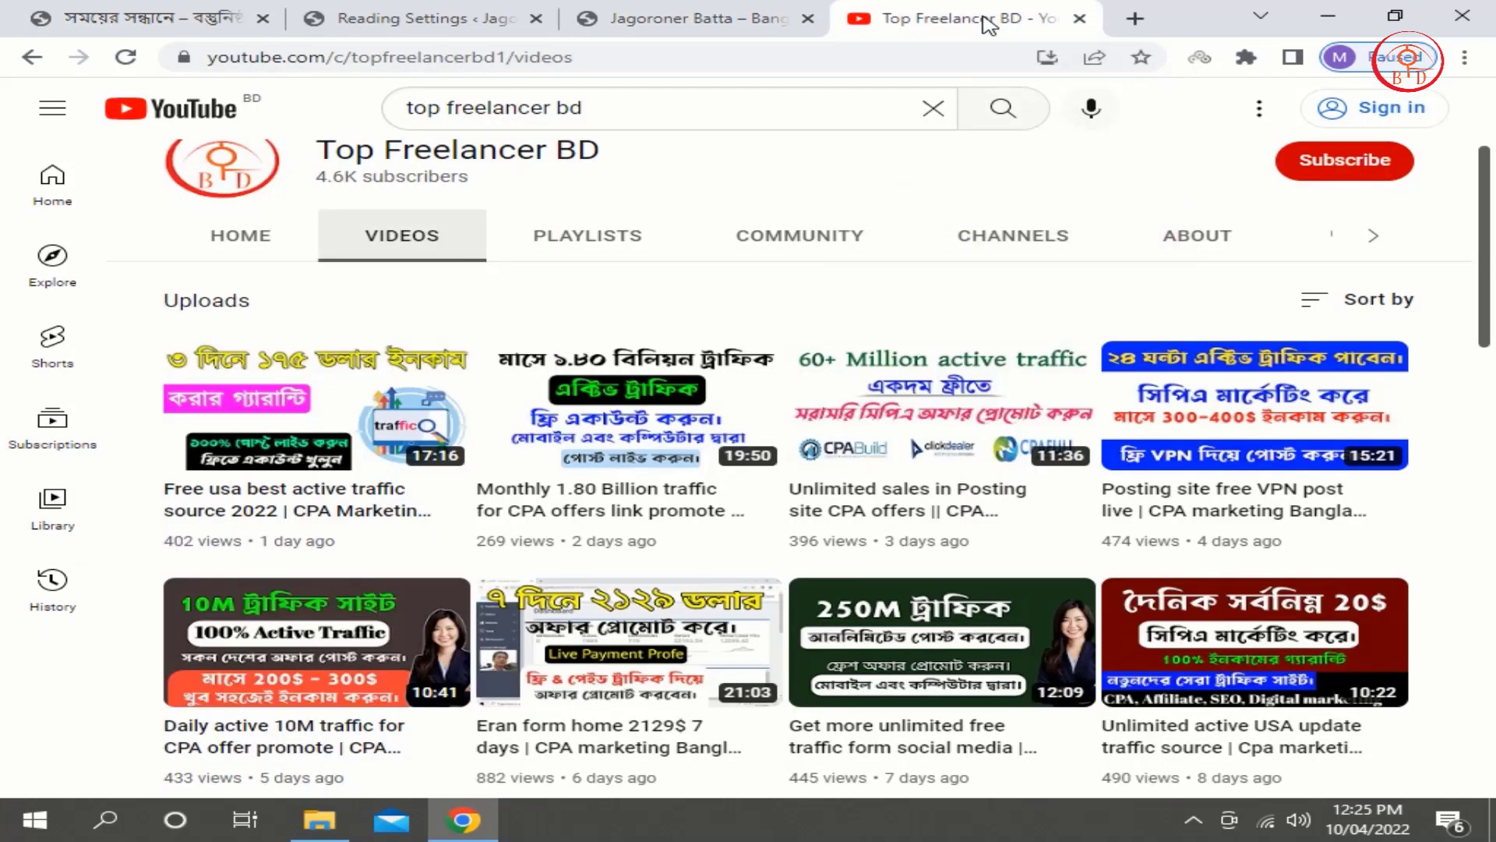
click(690, 17)
click(437, 16)
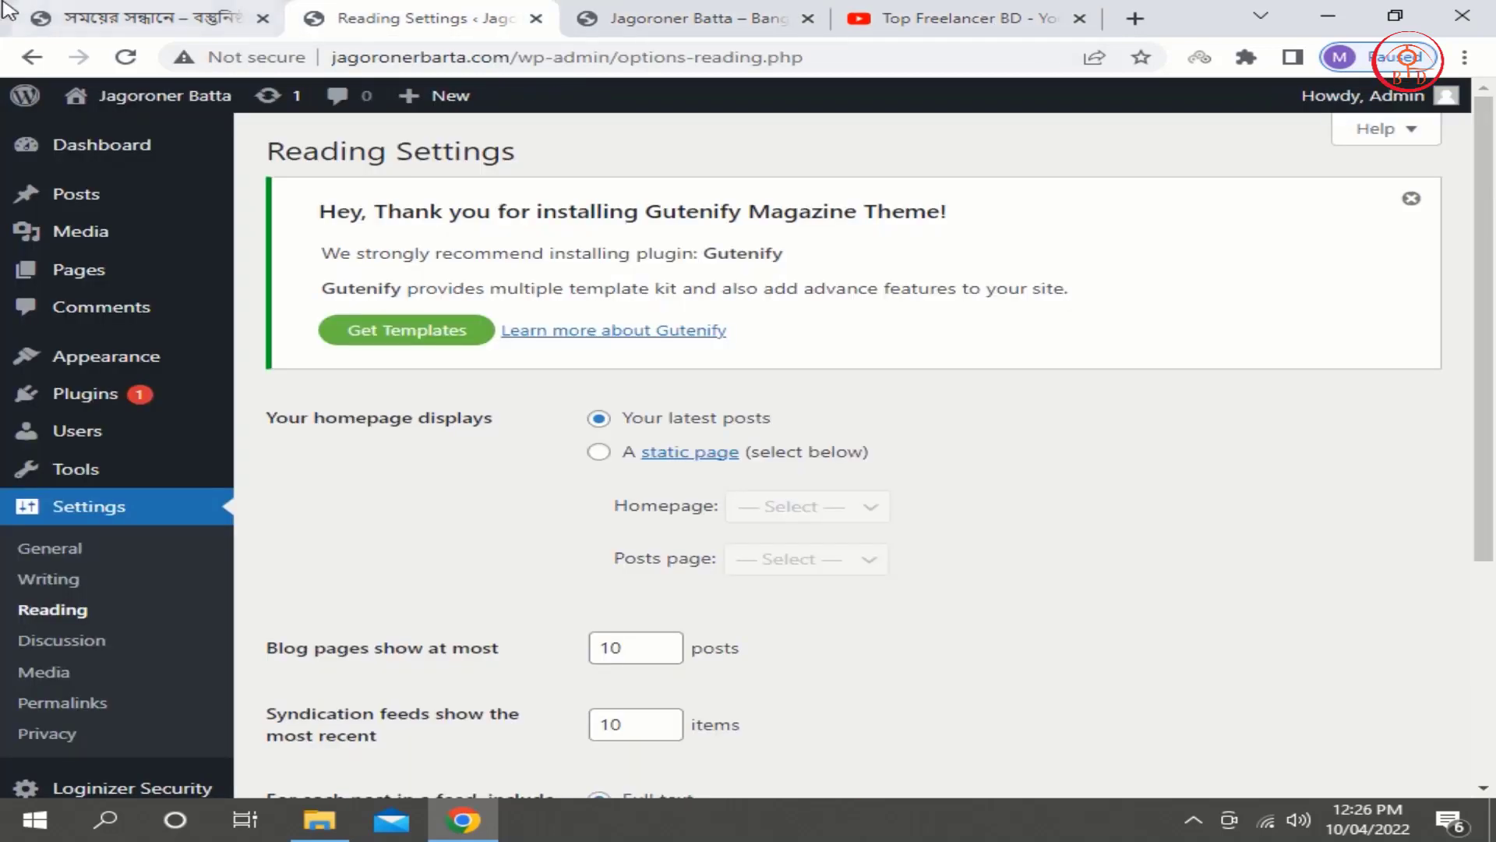
click(87, 11)
click(421, 17)
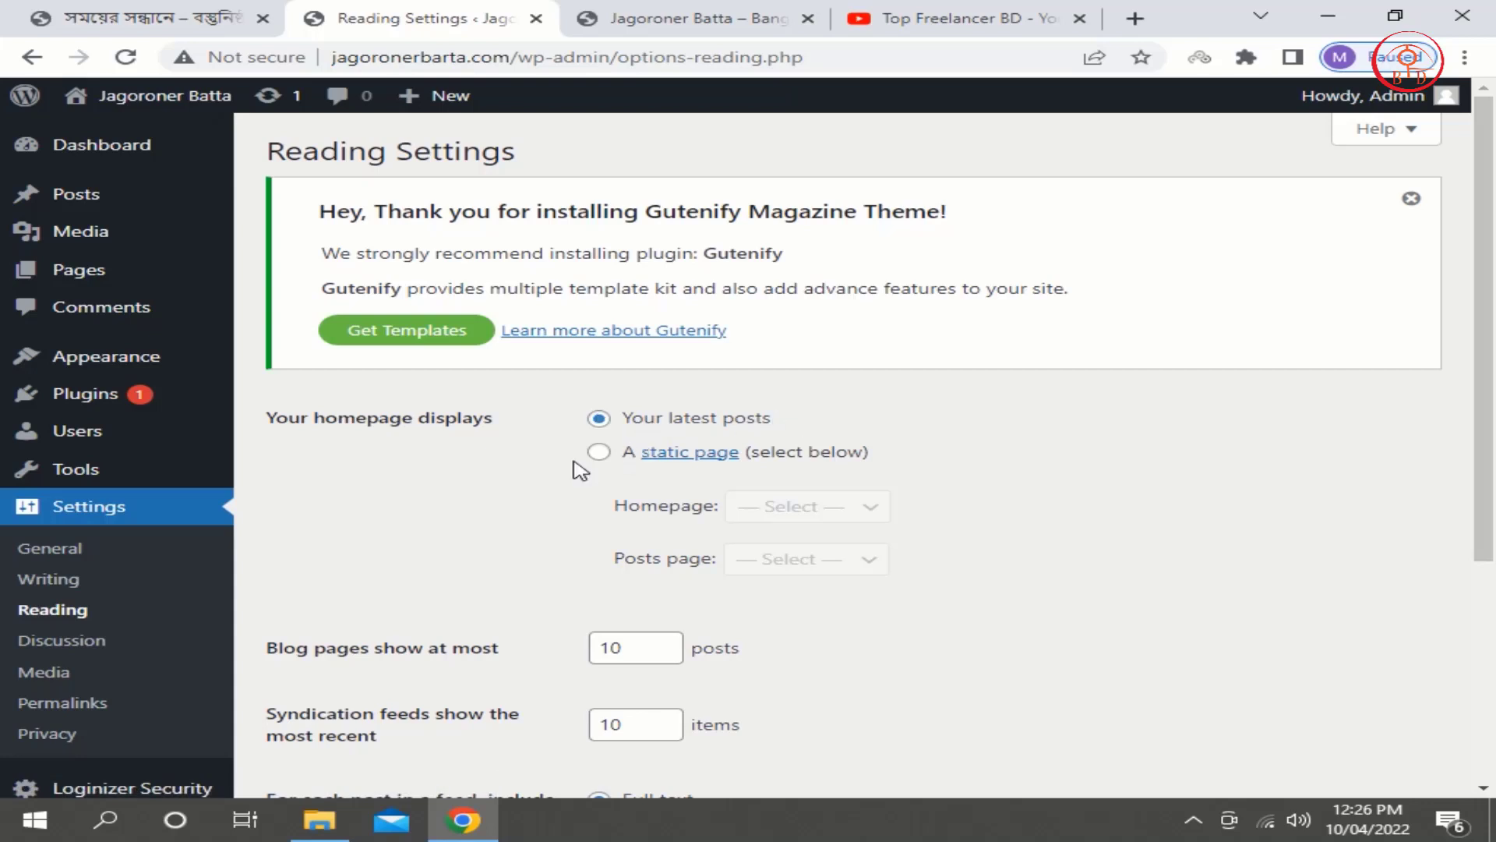
Try the static page option for the homepage with its Homepage and Posts page choices, and switch back to your latest posts.
click(612, 460)
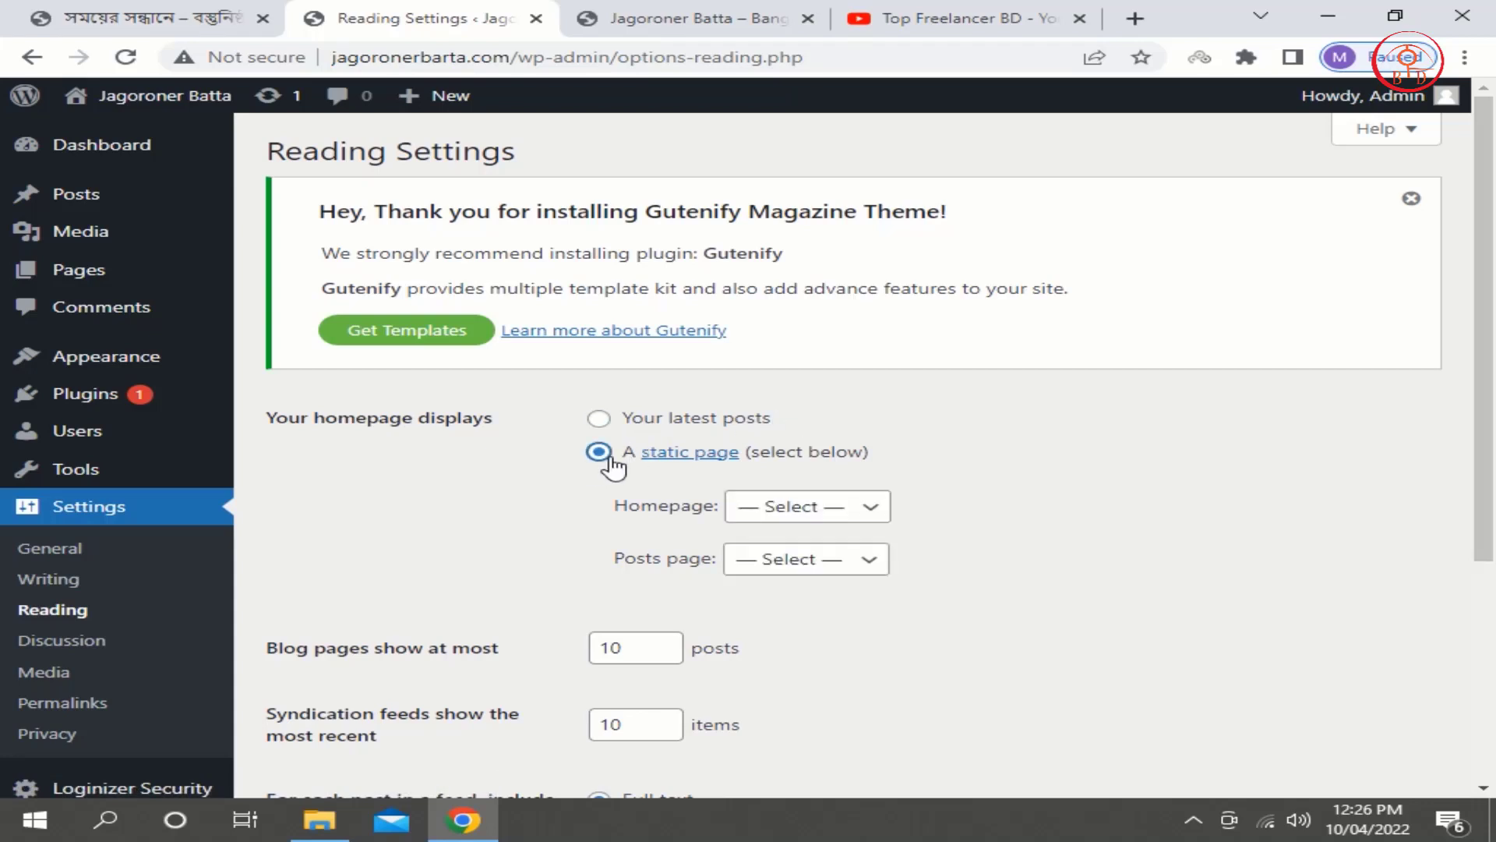
click(738, 510)
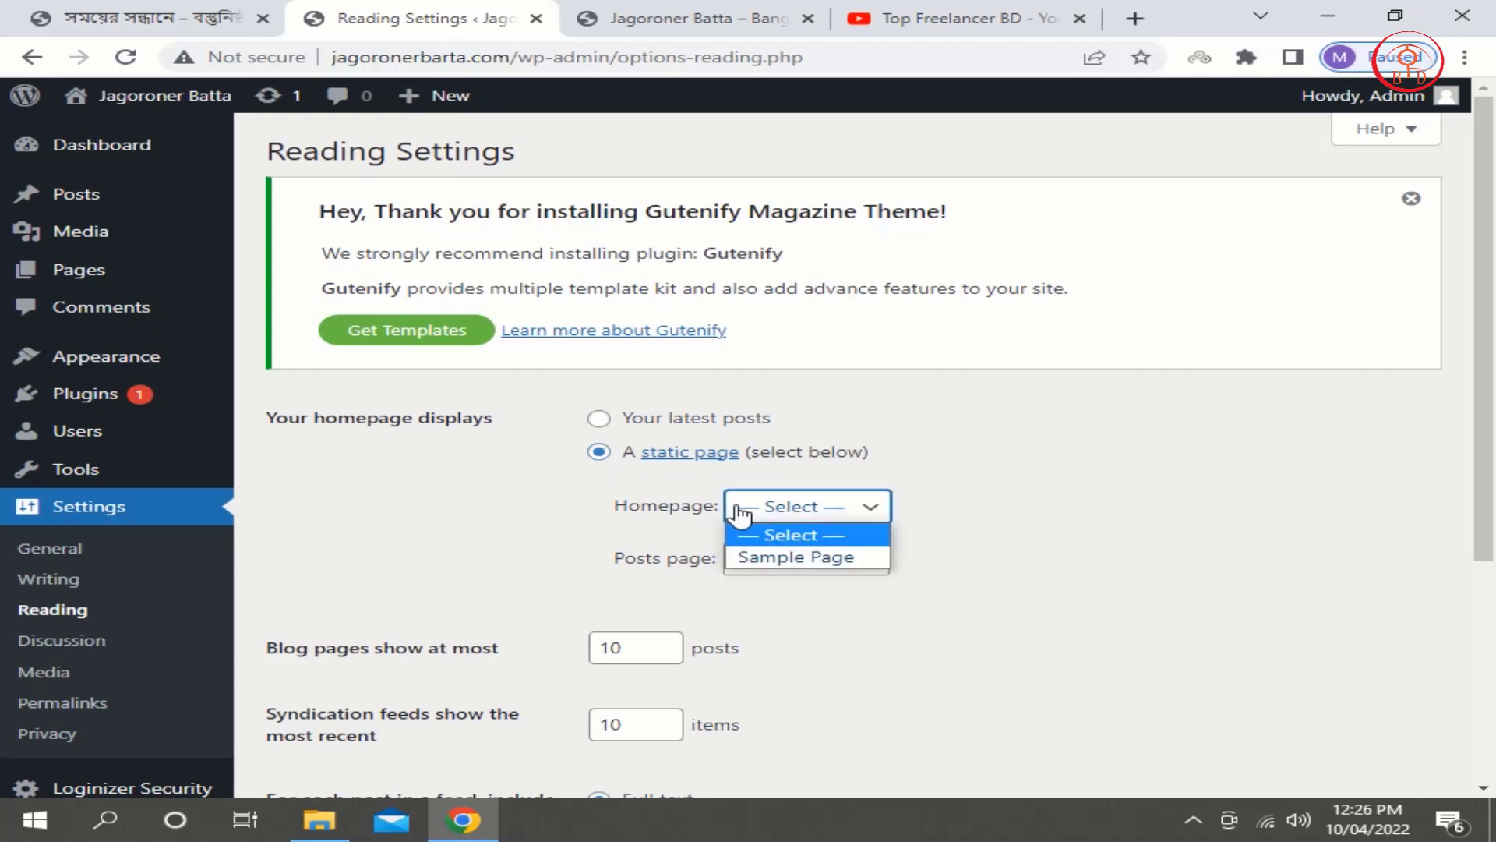
click(738, 512)
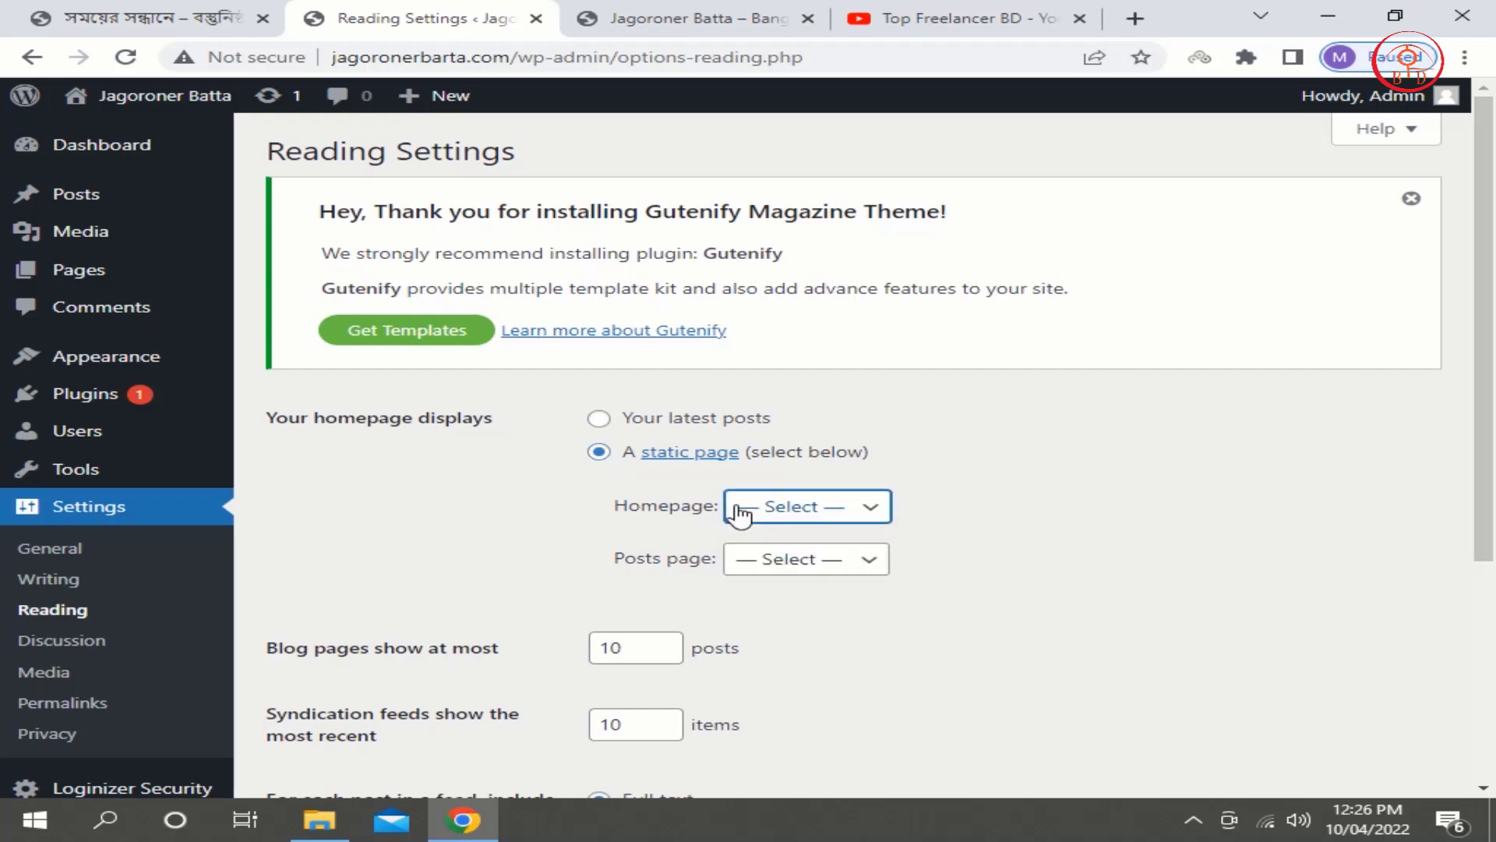
click(752, 559)
click(753, 558)
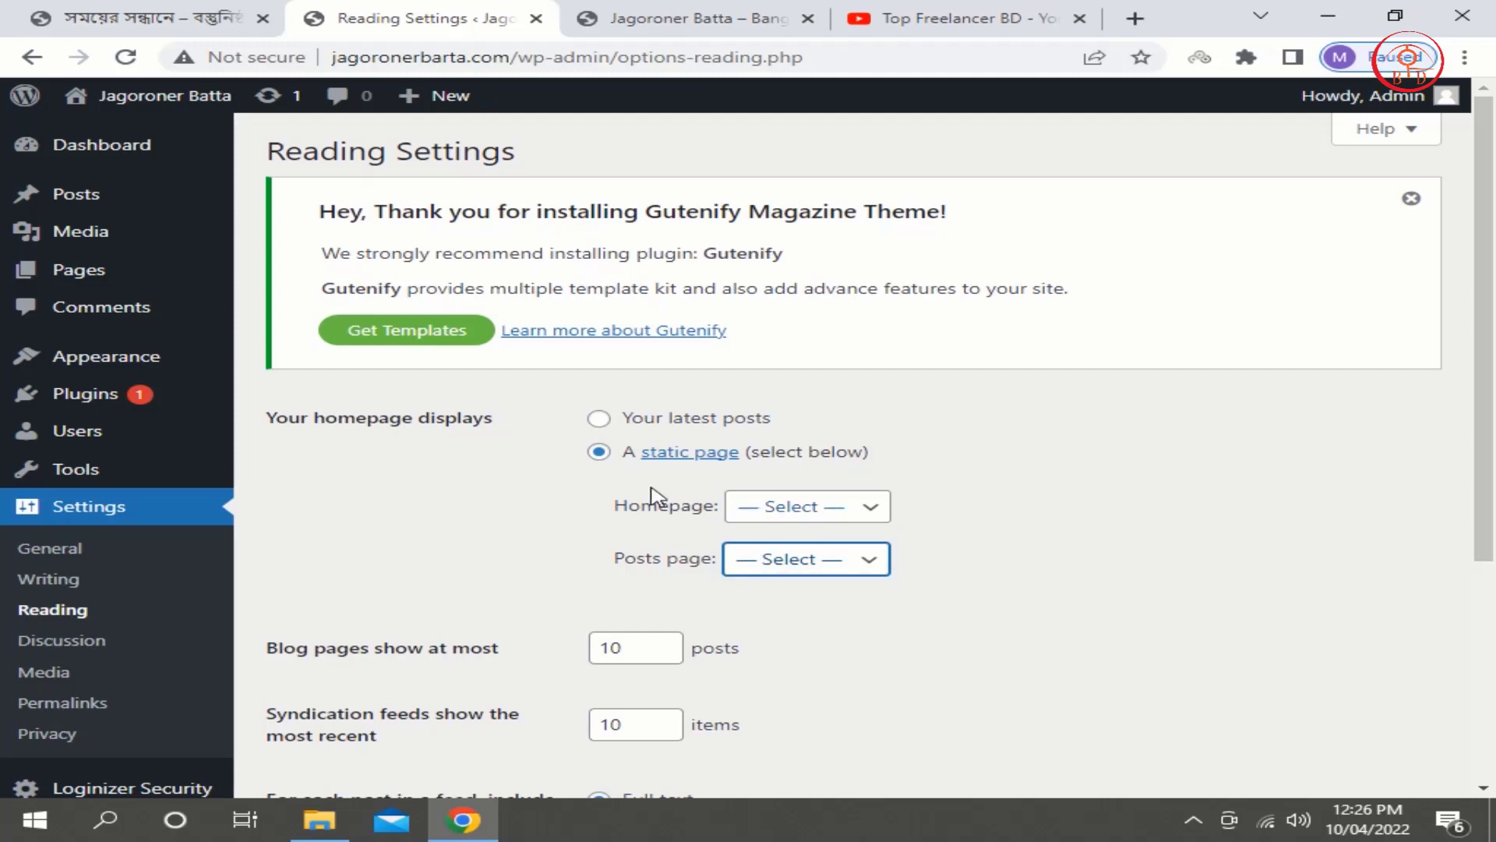
click(621, 427)
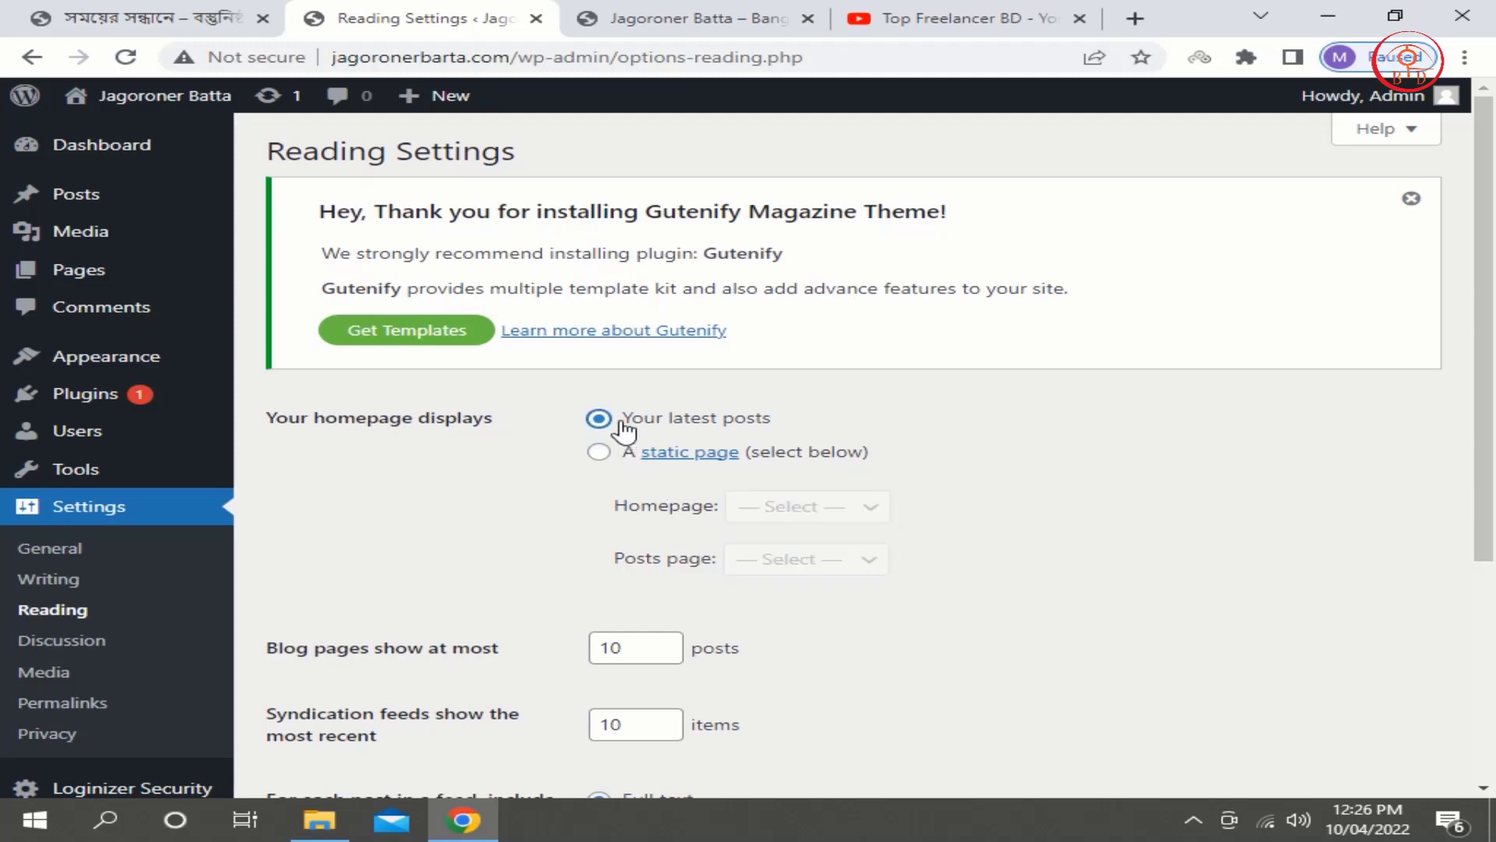
View the remaining reading settings, and search Google for "ejobscircular" in a new browser tab.
scroll(968, 572, down, 3)
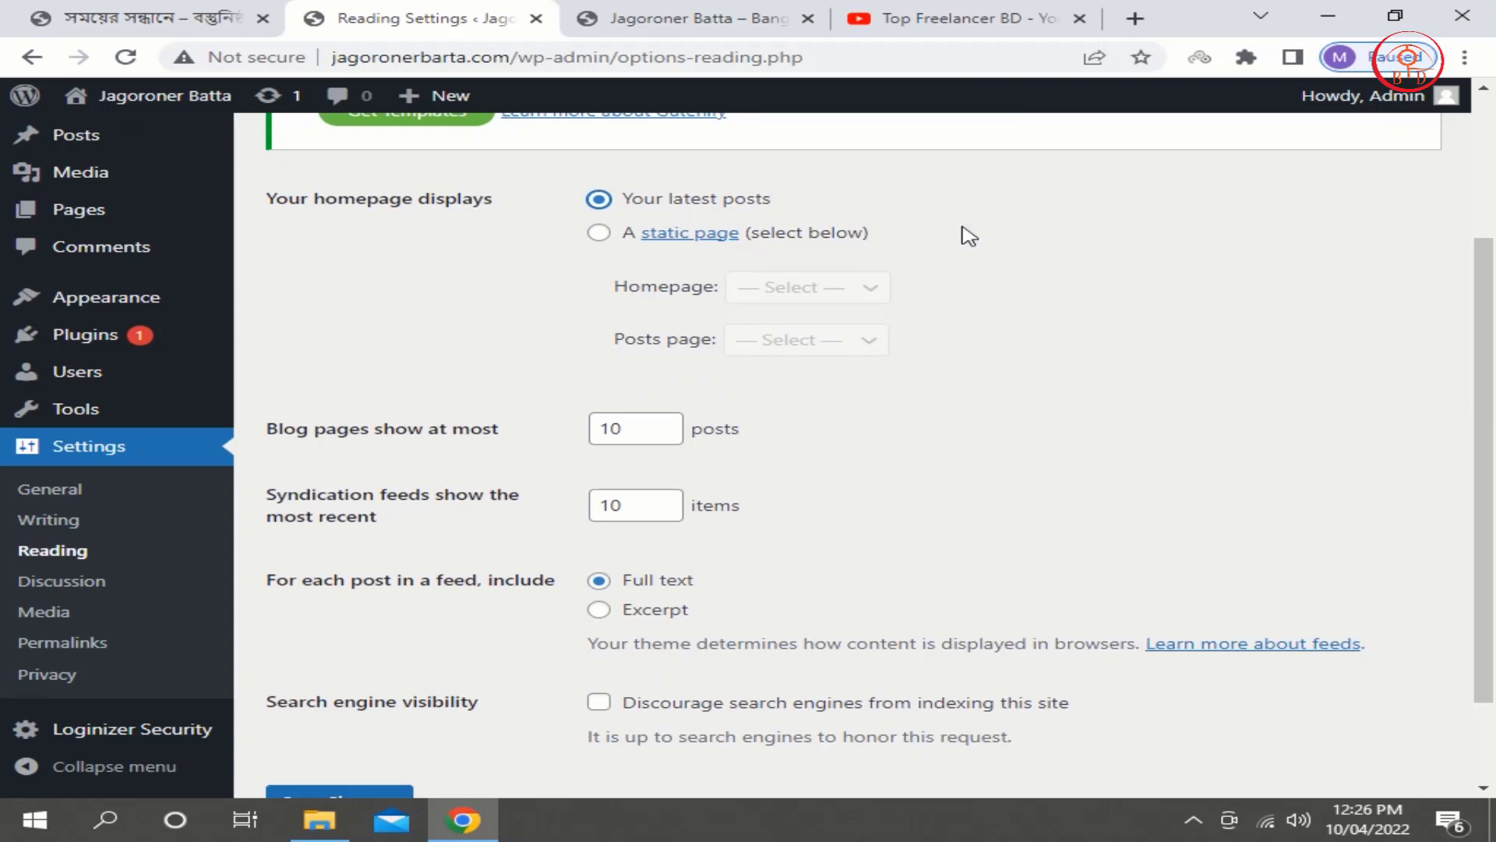
click(1135, 19)
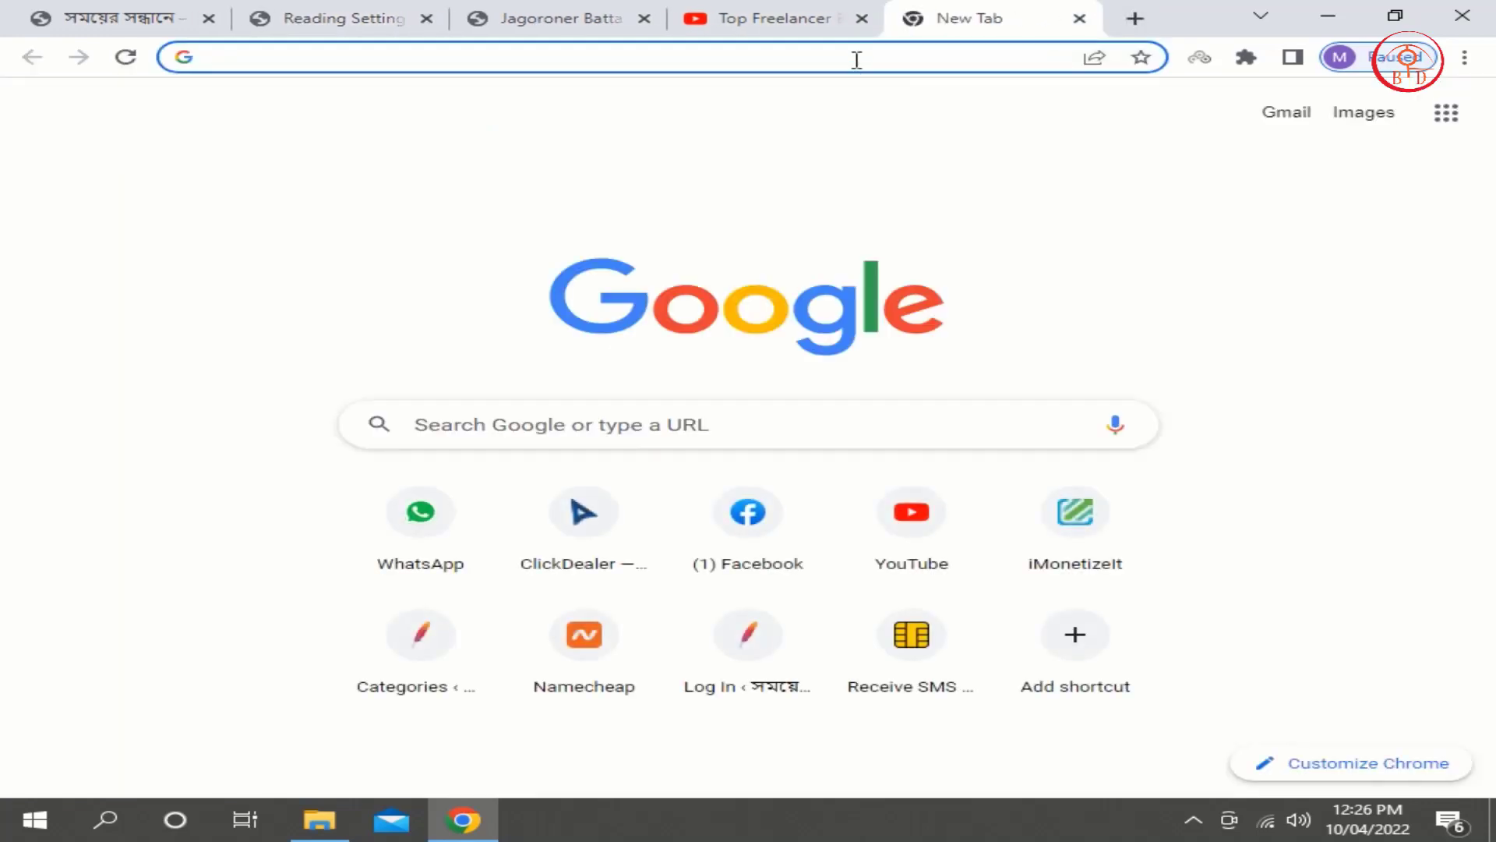
click(856, 59)
text(ejobscircular)
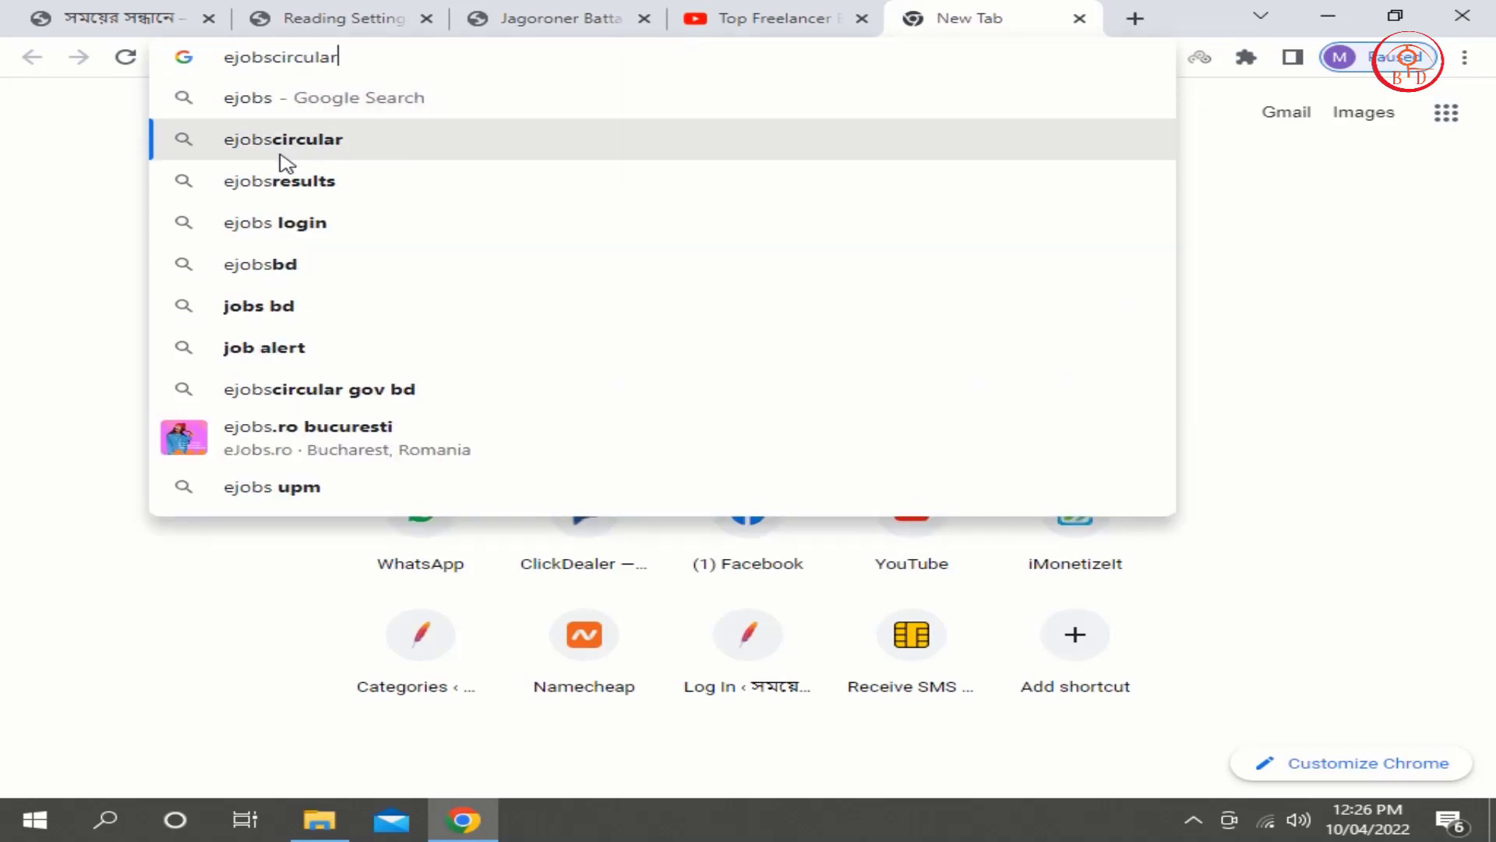
click(281, 150)
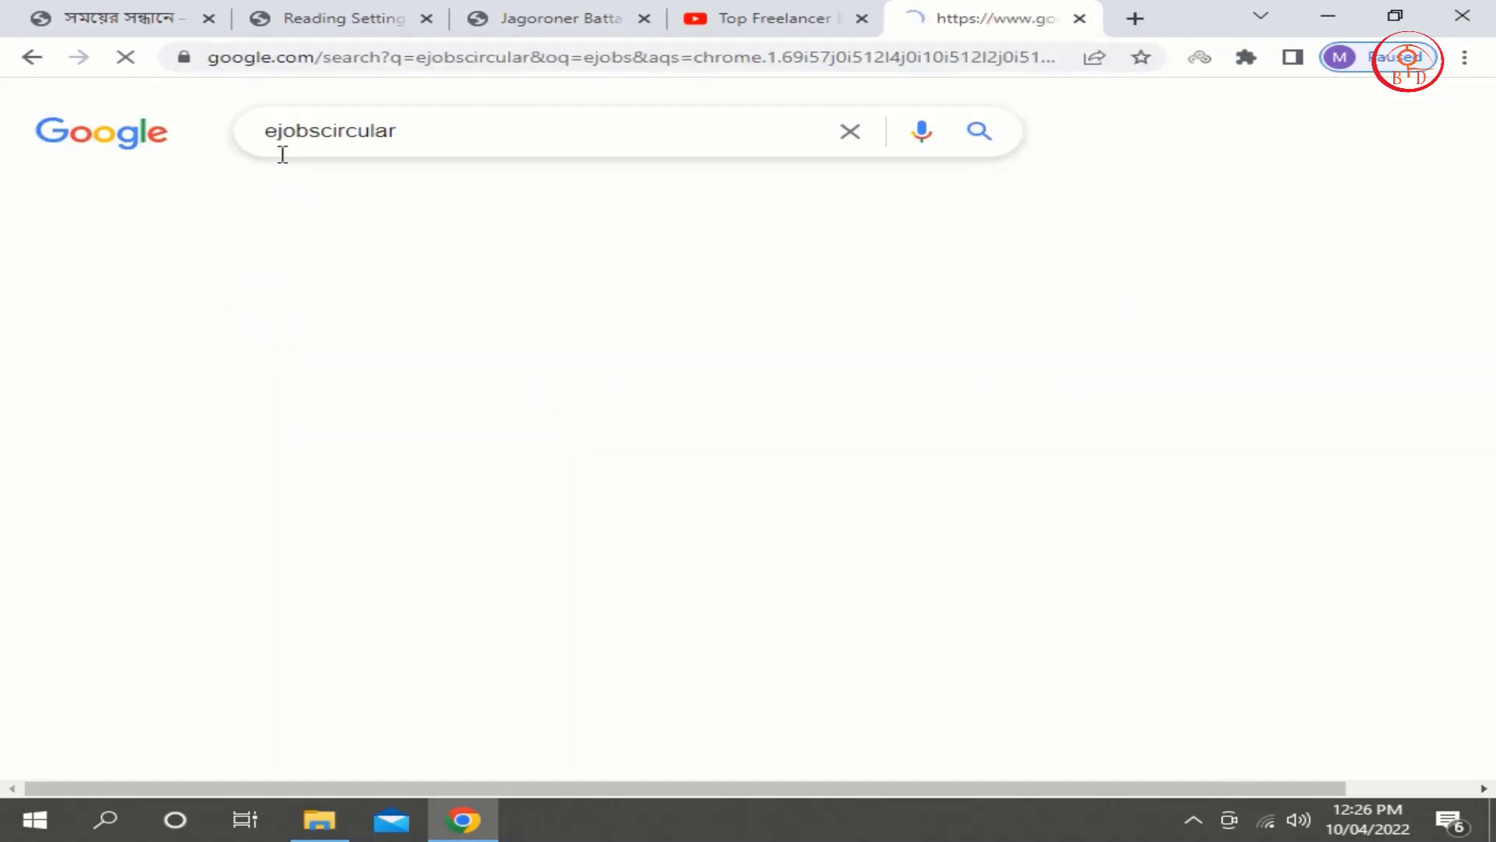
Open ejobscircular.com from the search results and examine how its front page arranges the job categories and posts.
click(164, 338)
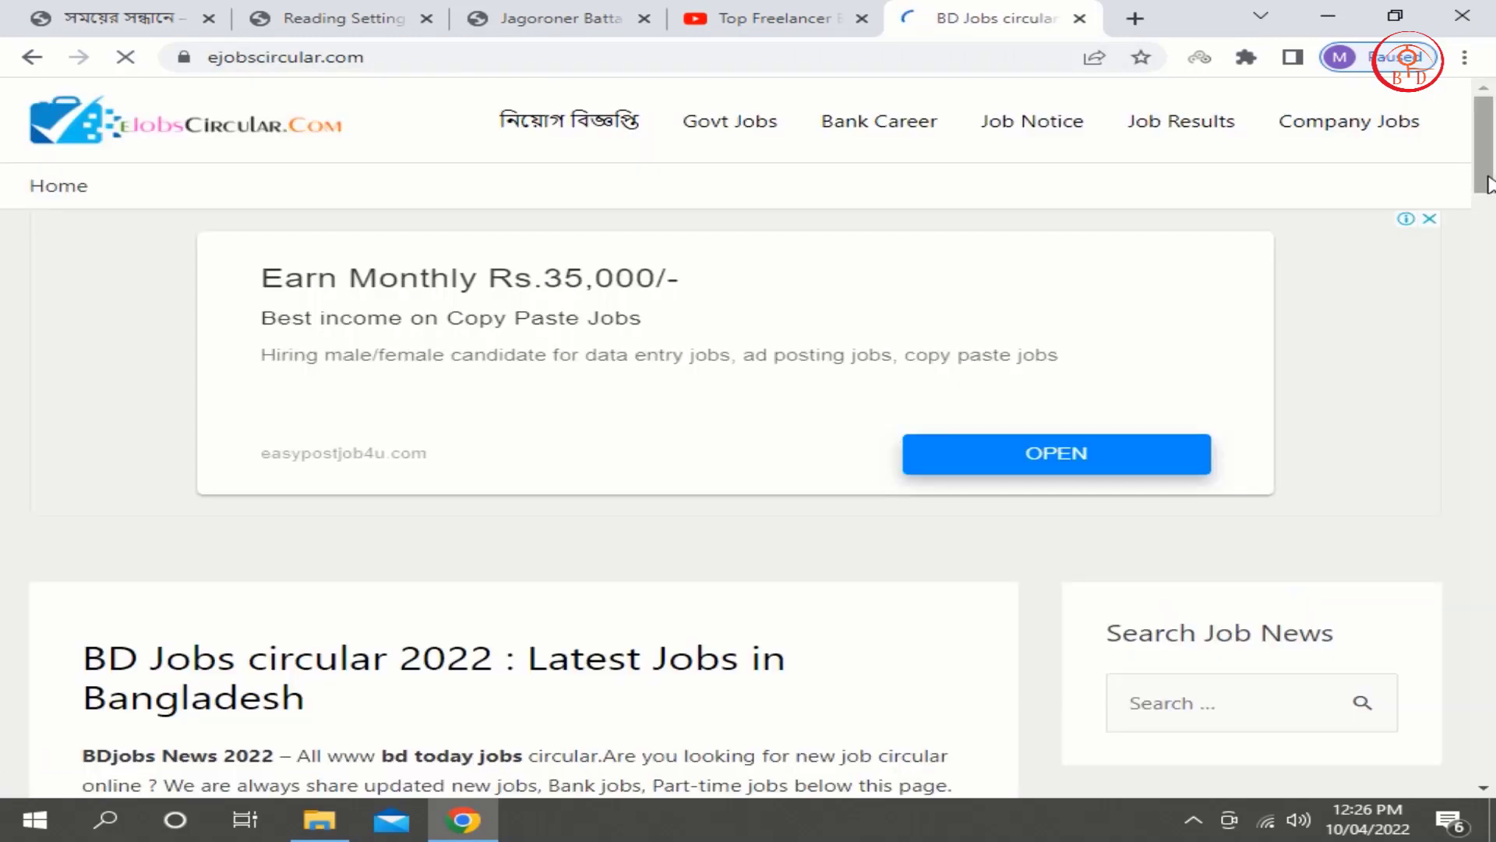
scroll(1491, 316, down, 10)
drag(1492, 316, 1492, 545)
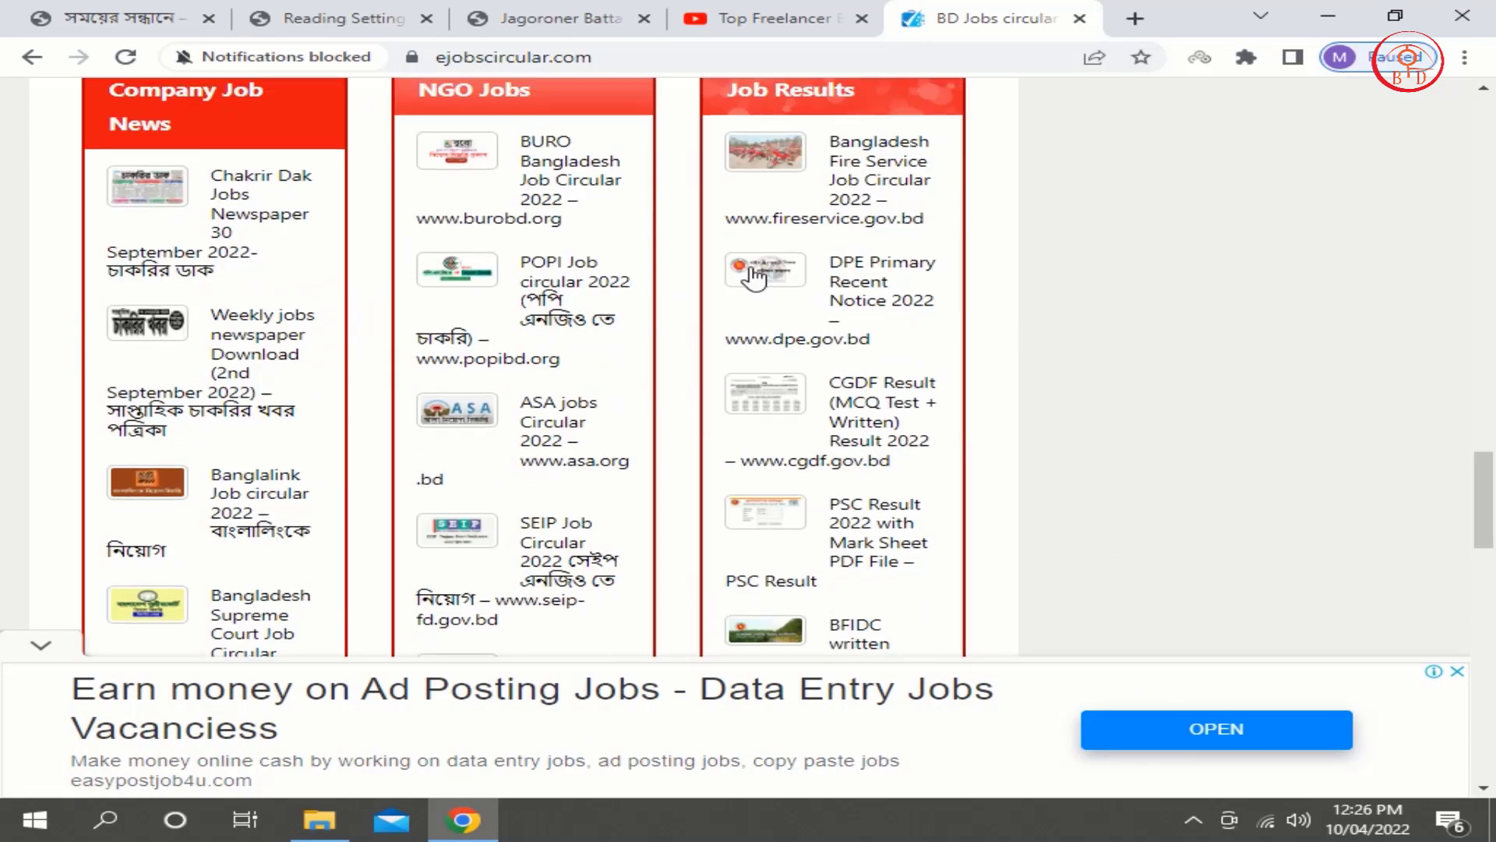
scroll(180, 296, down, 3)
scroll(181, 296, down, 6)
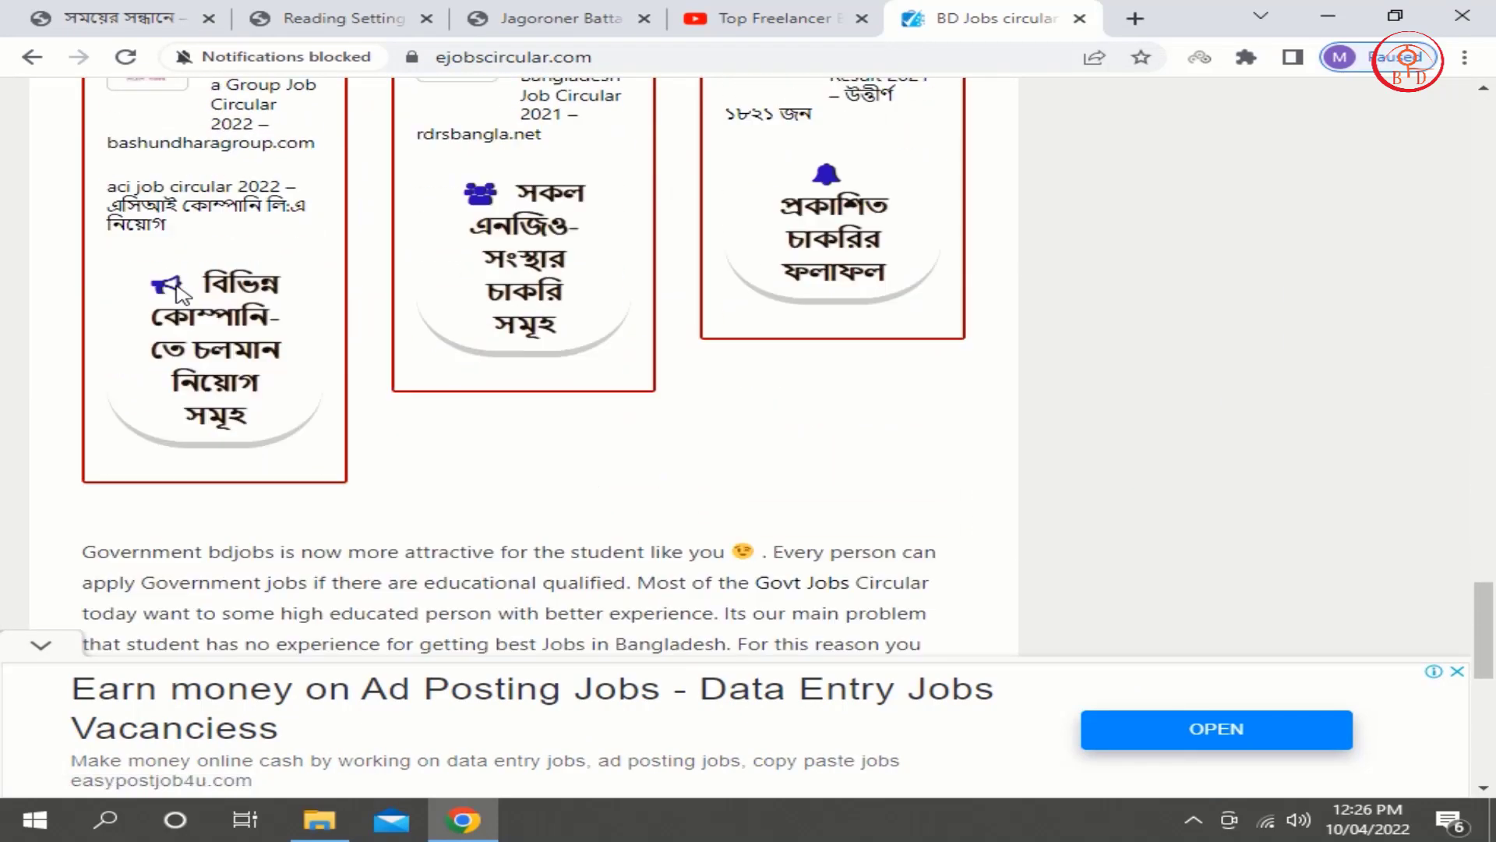
scroll(181, 296, up, 9)
scroll(181, 296, up, 5)
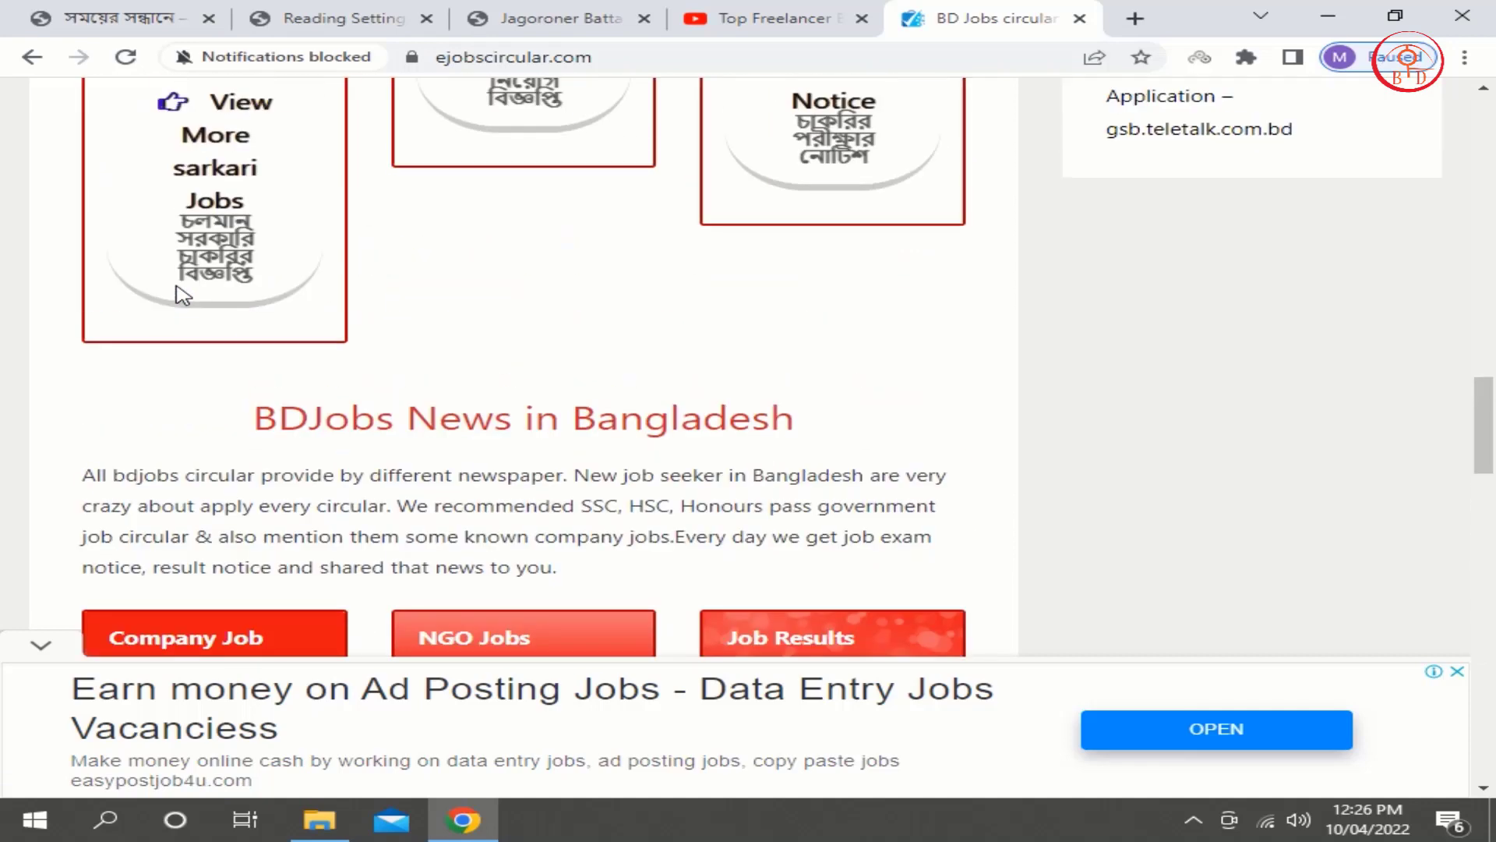
Search Google for "jobs bd" and open the bdjobscareers.com result.
click(645, 56)
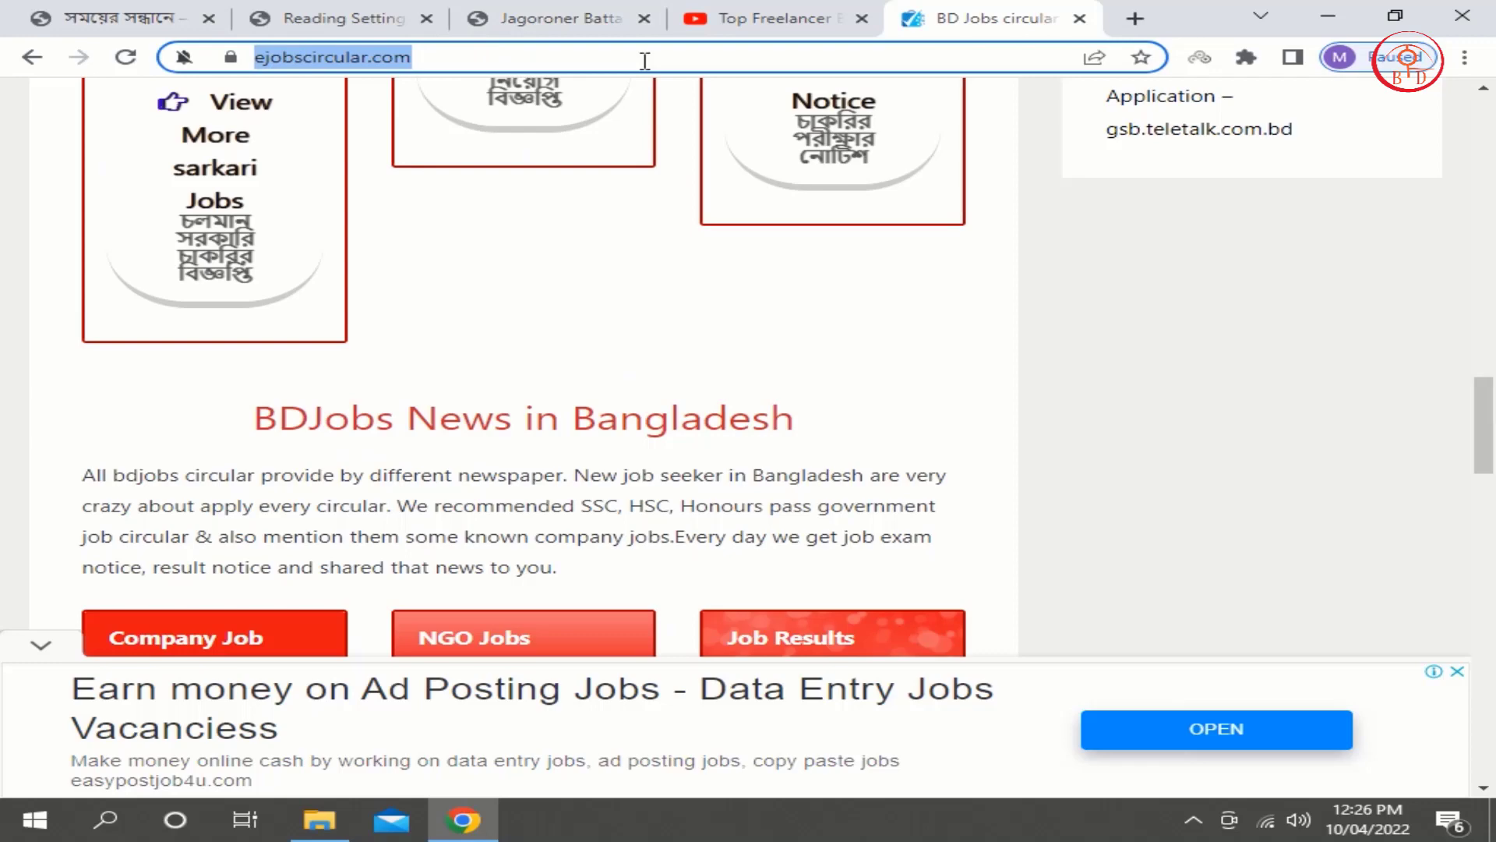
key(BackSpace)
text(job)
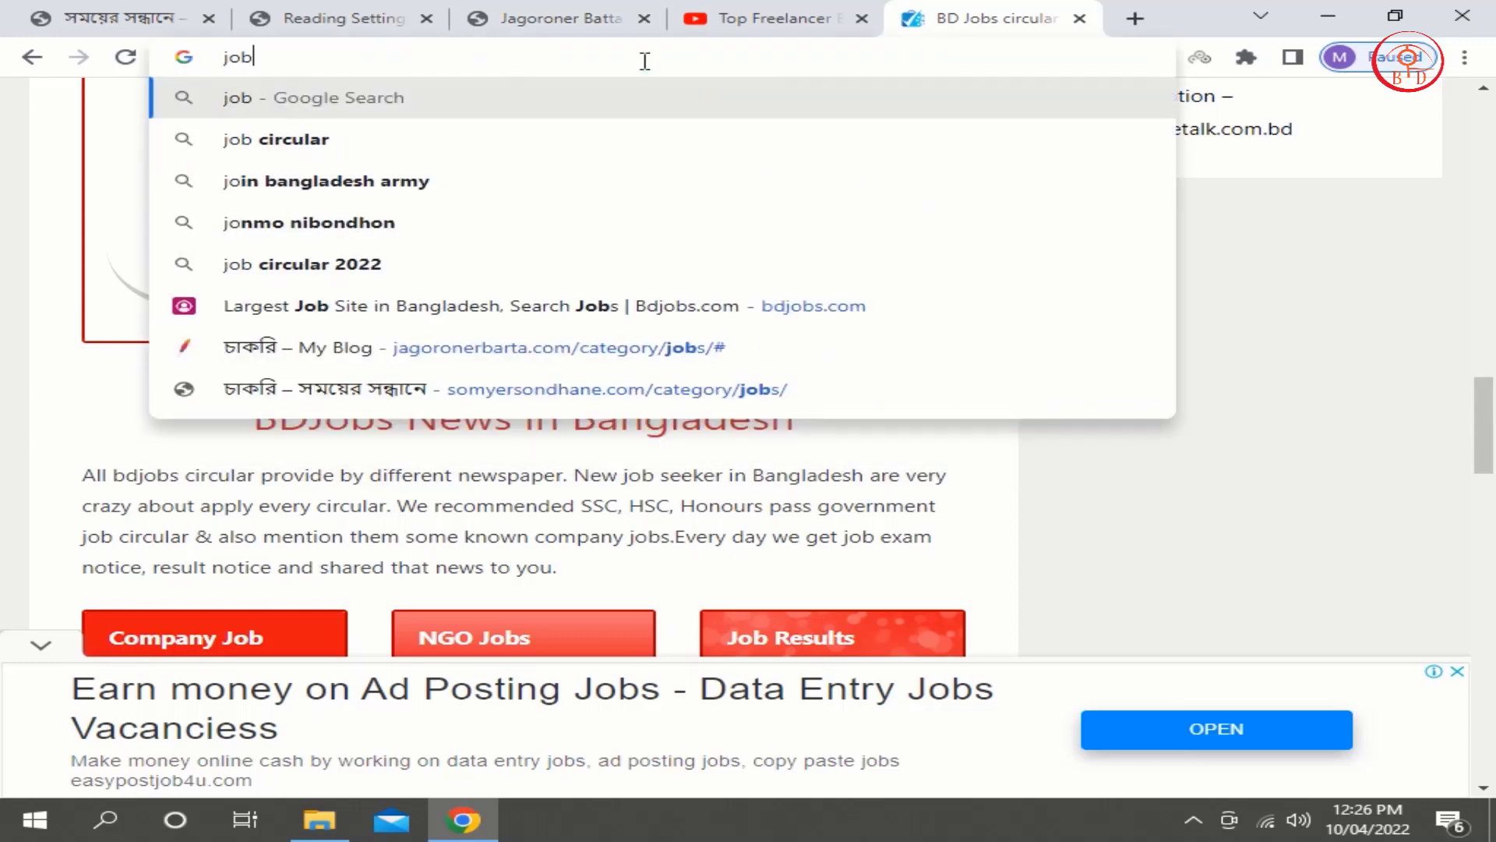
text(s bd)
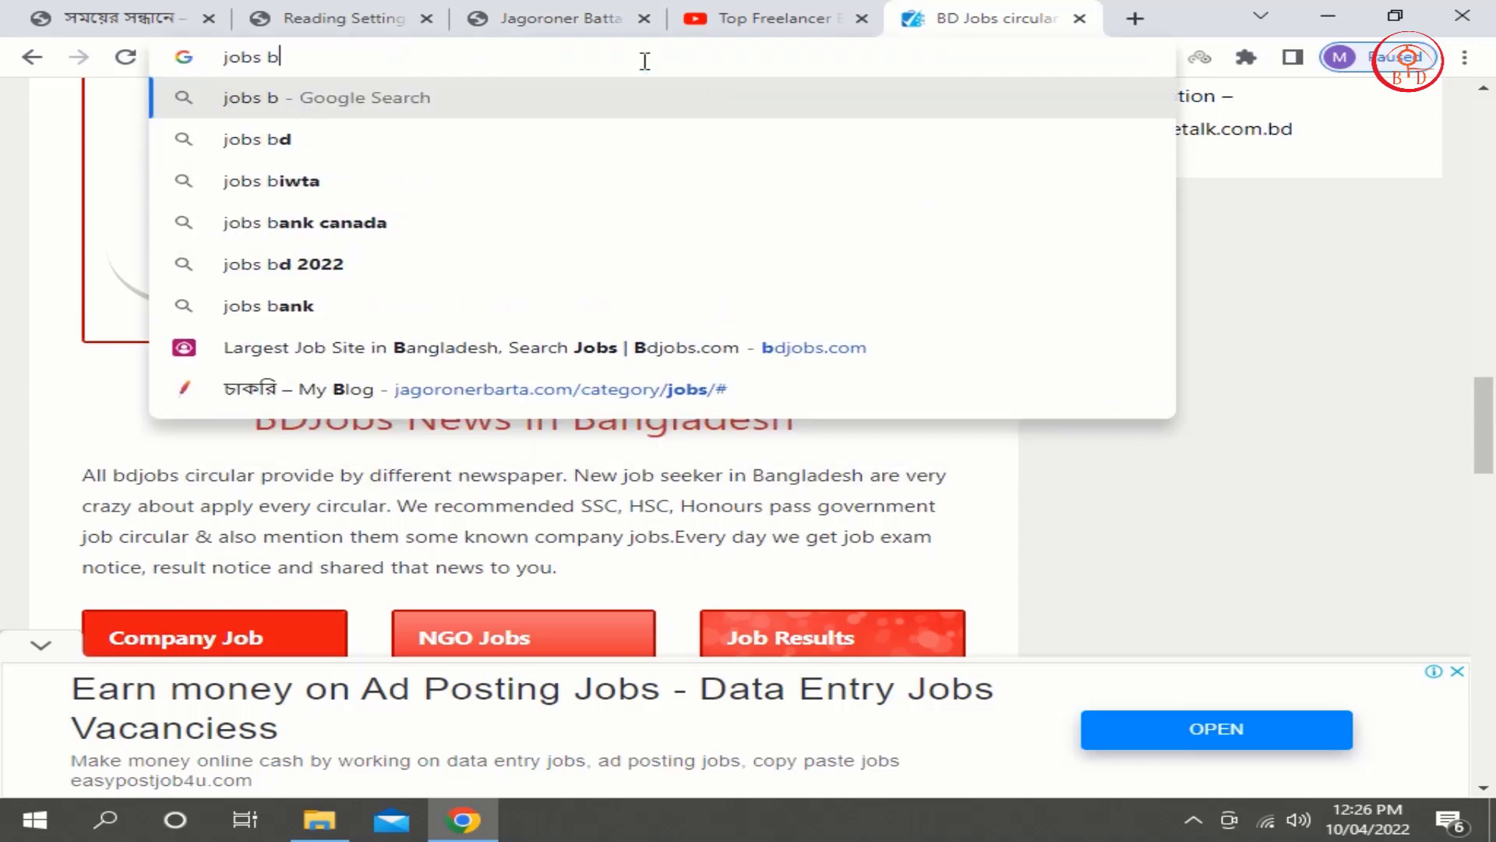
key(Return)
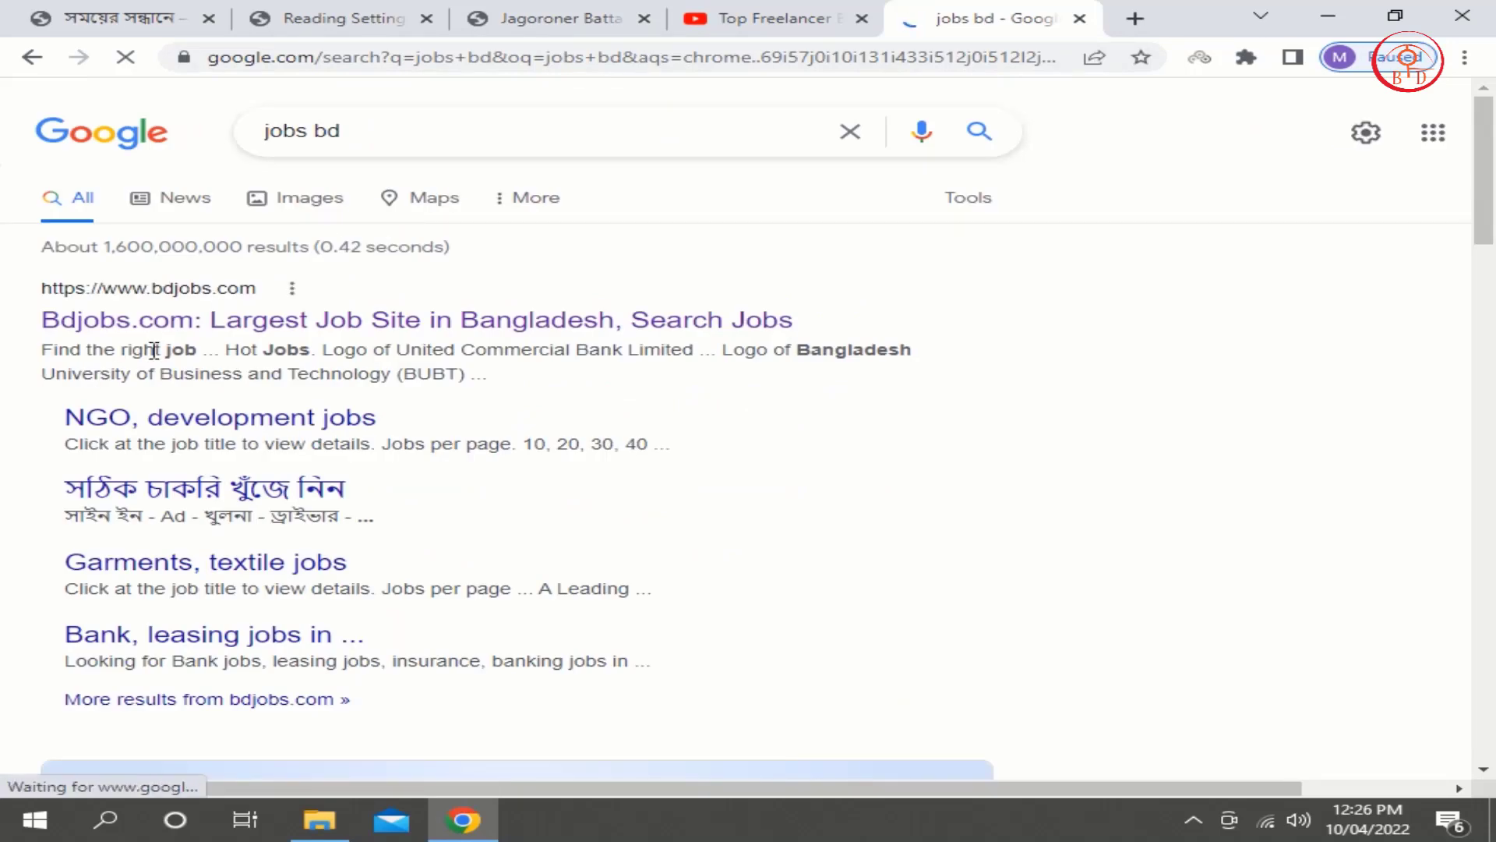
scroll(814, 554, down, 4)
scroll(815, 554, down, 8)
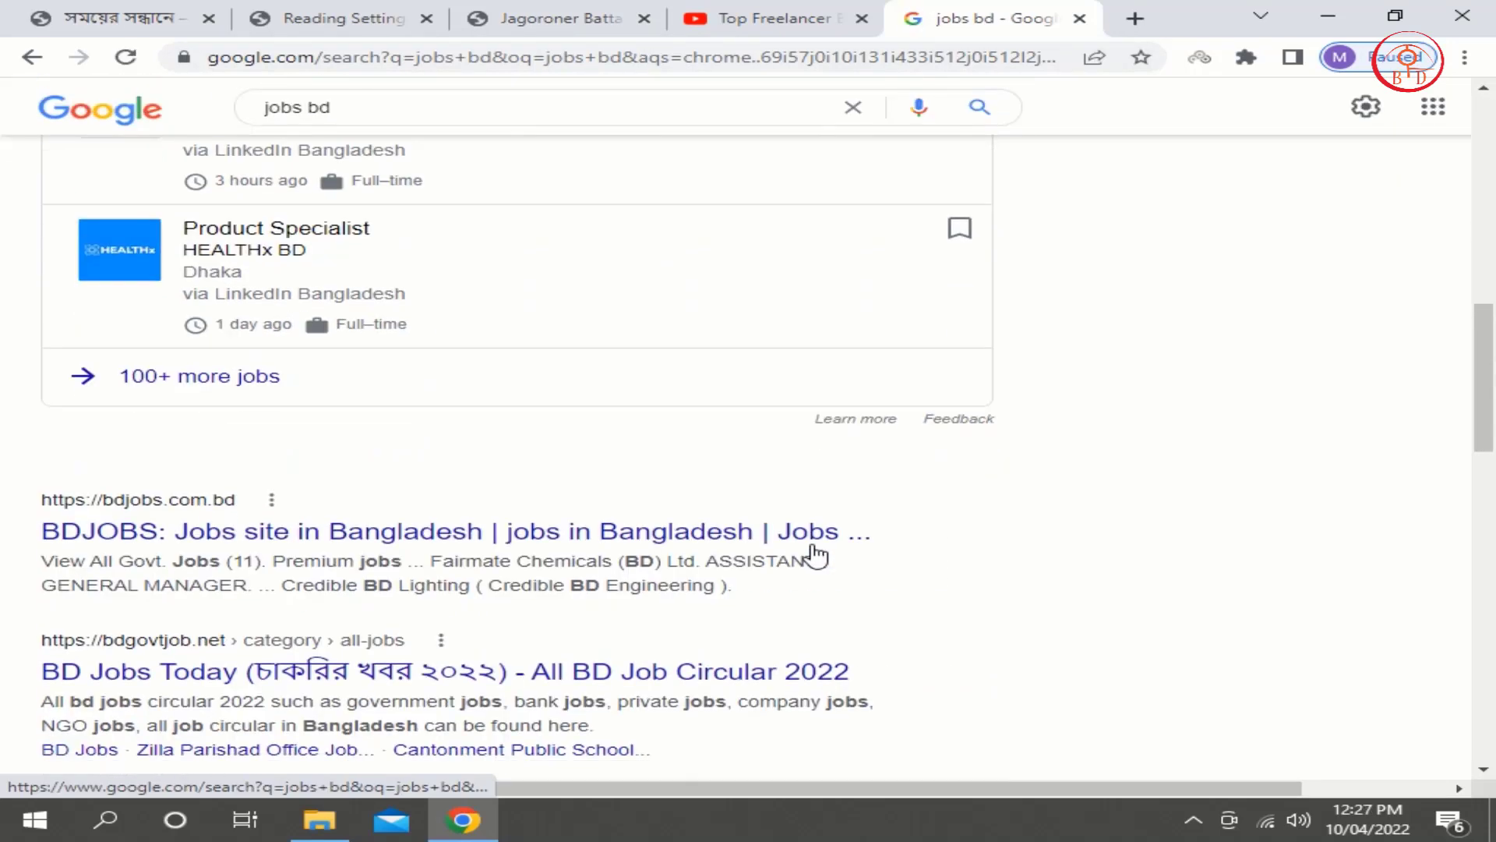
scroll(814, 554, down, 4)
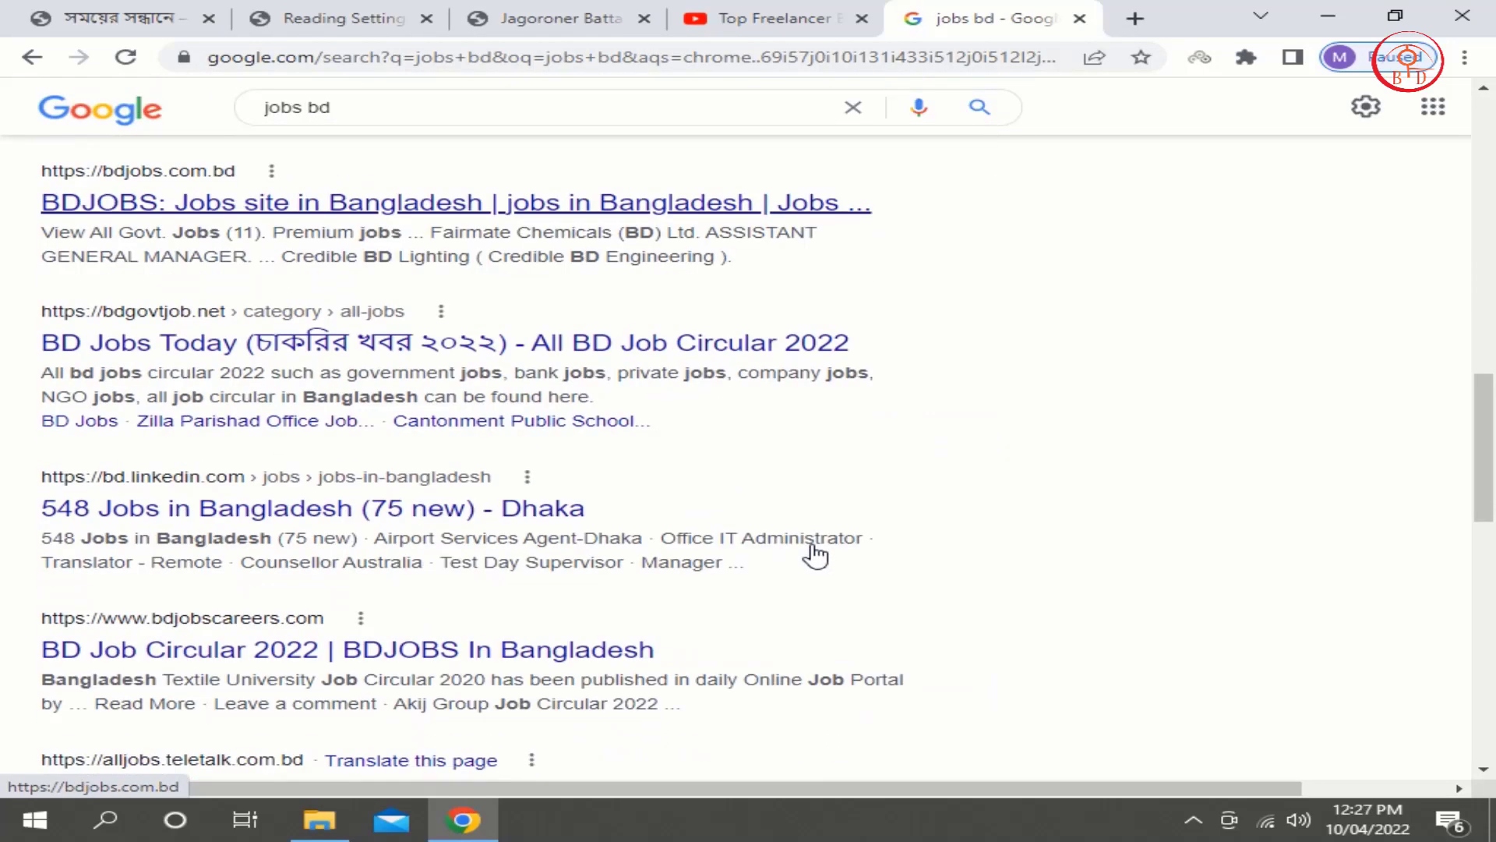
click(343, 652)
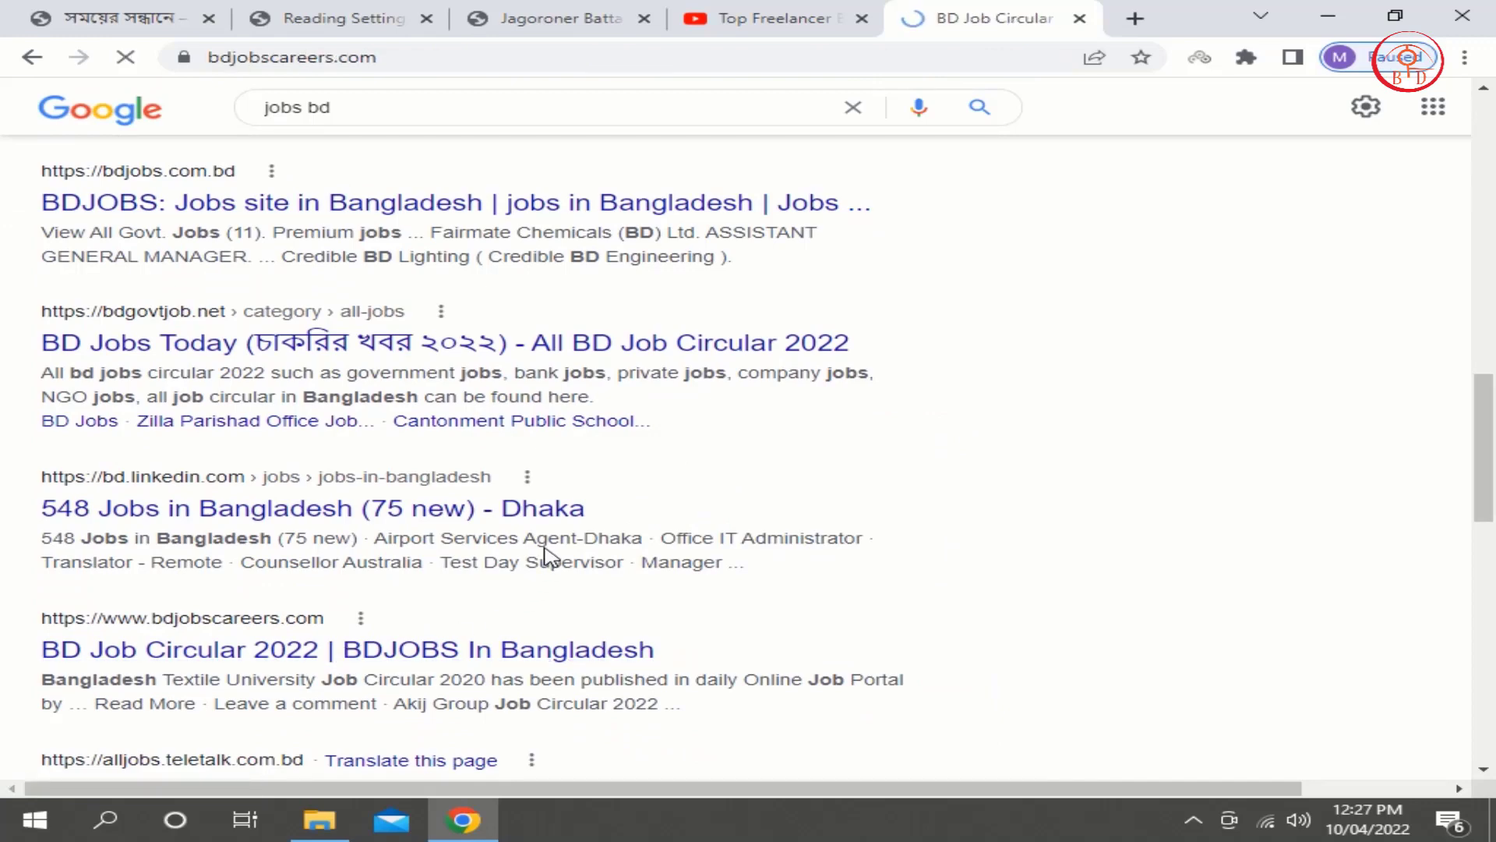
Decline the notification request on bdjobscareers.com and view the latest posts on its front page.
scroll(670, 524, down, 9)
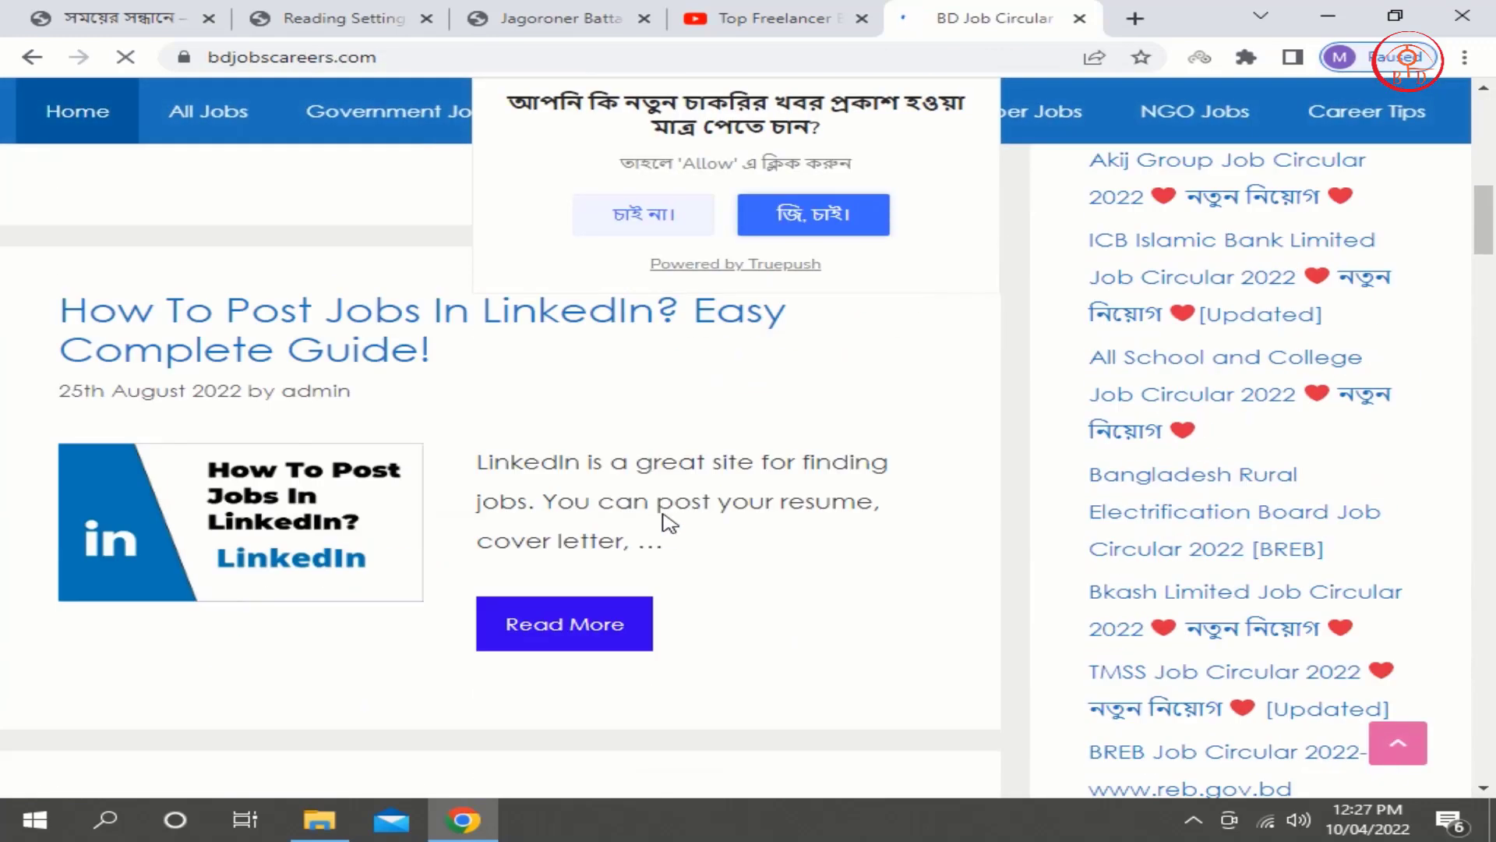
scroll(670, 523, up, 2)
click(644, 222)
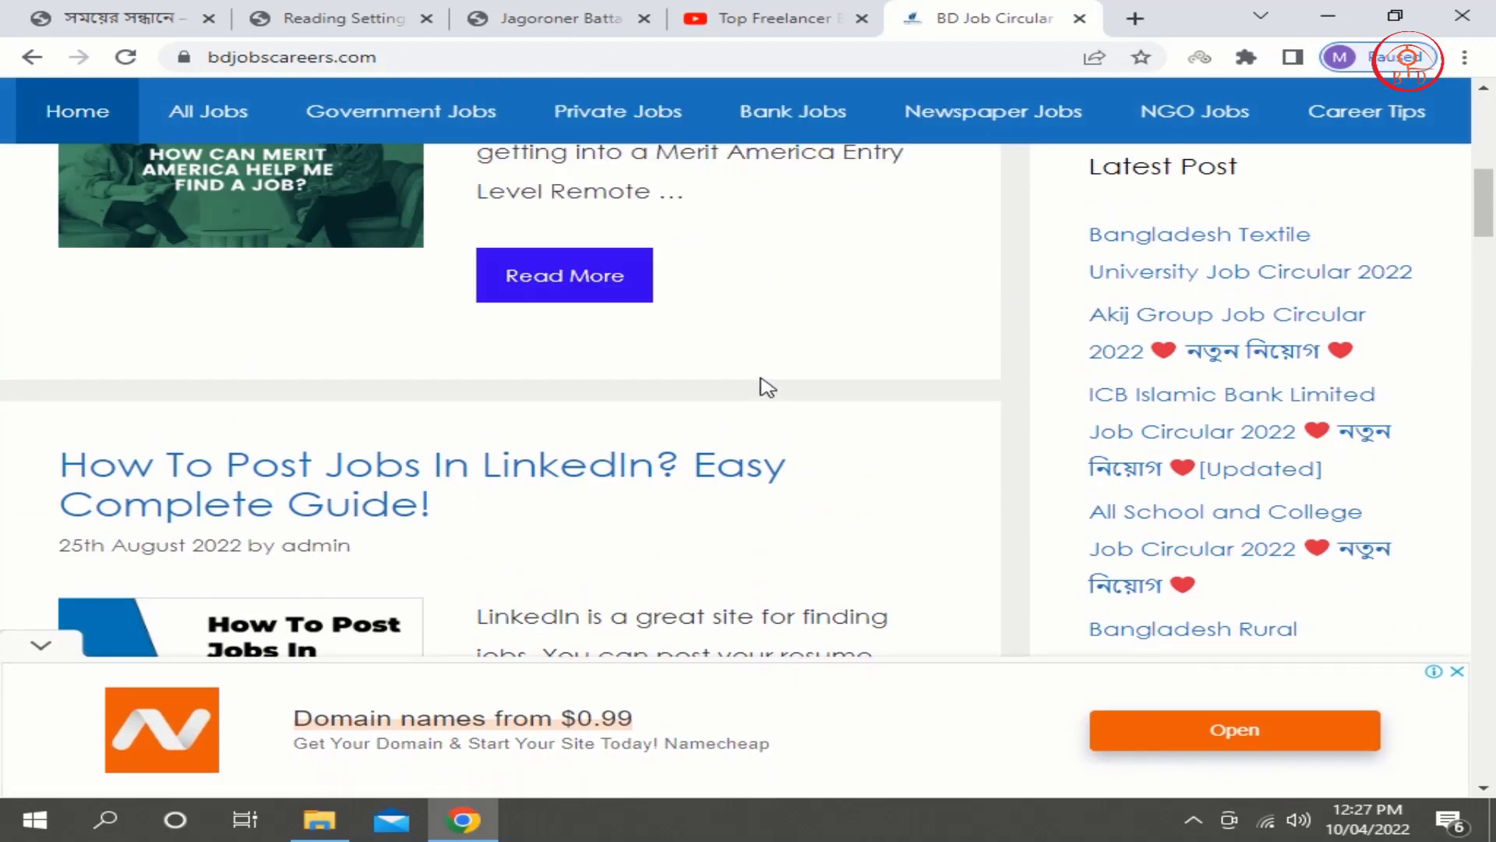
scroll(761, 384, up, 5)
scroll(764, 387, down, 4)
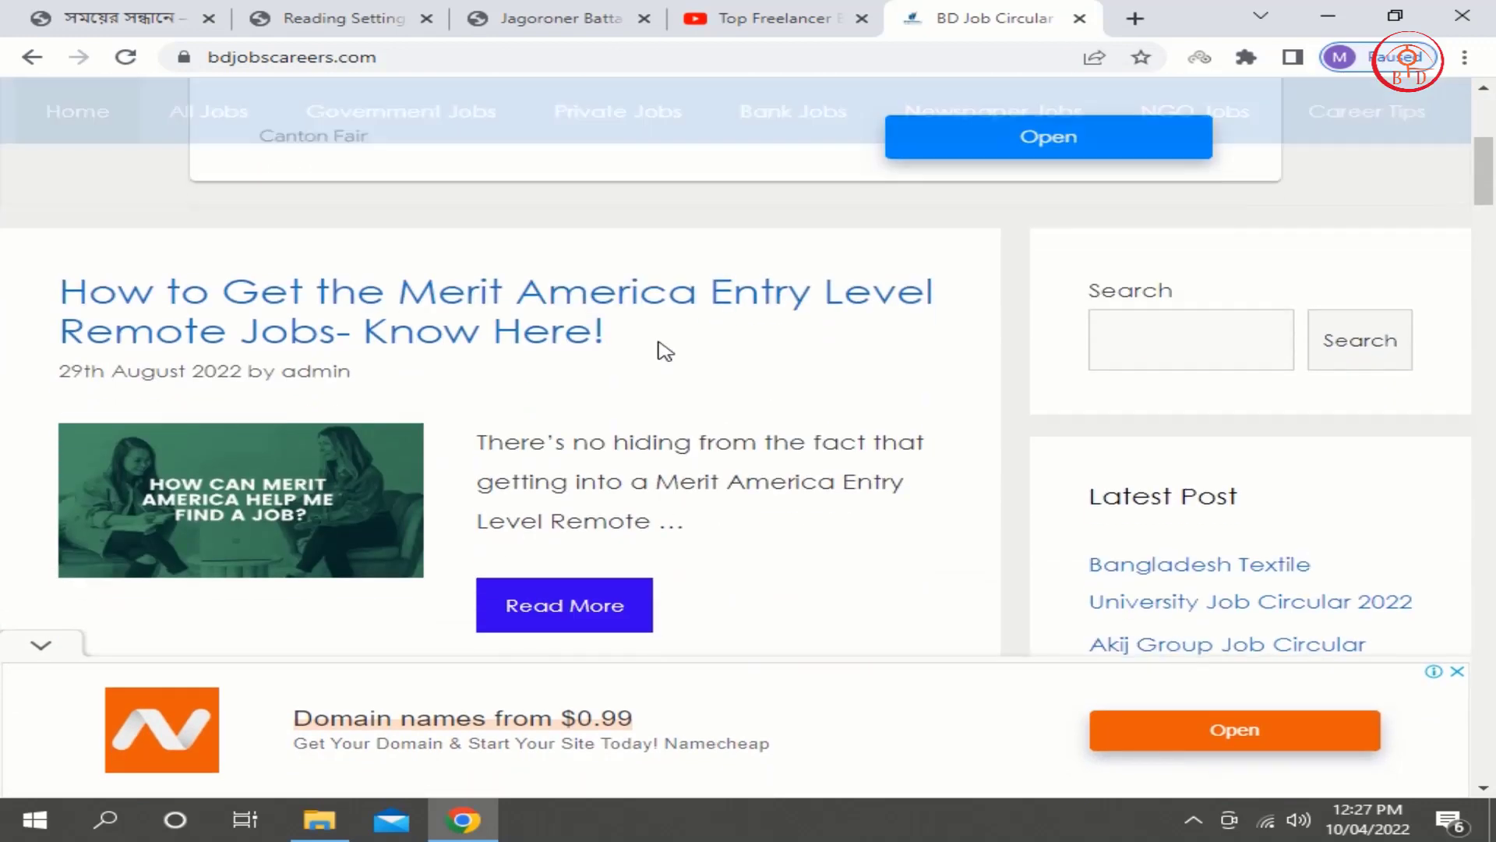
Compare the Blog pages show at most setting with the post list and page numbering on the bdjobscareers.com front page.
click(393, 10)
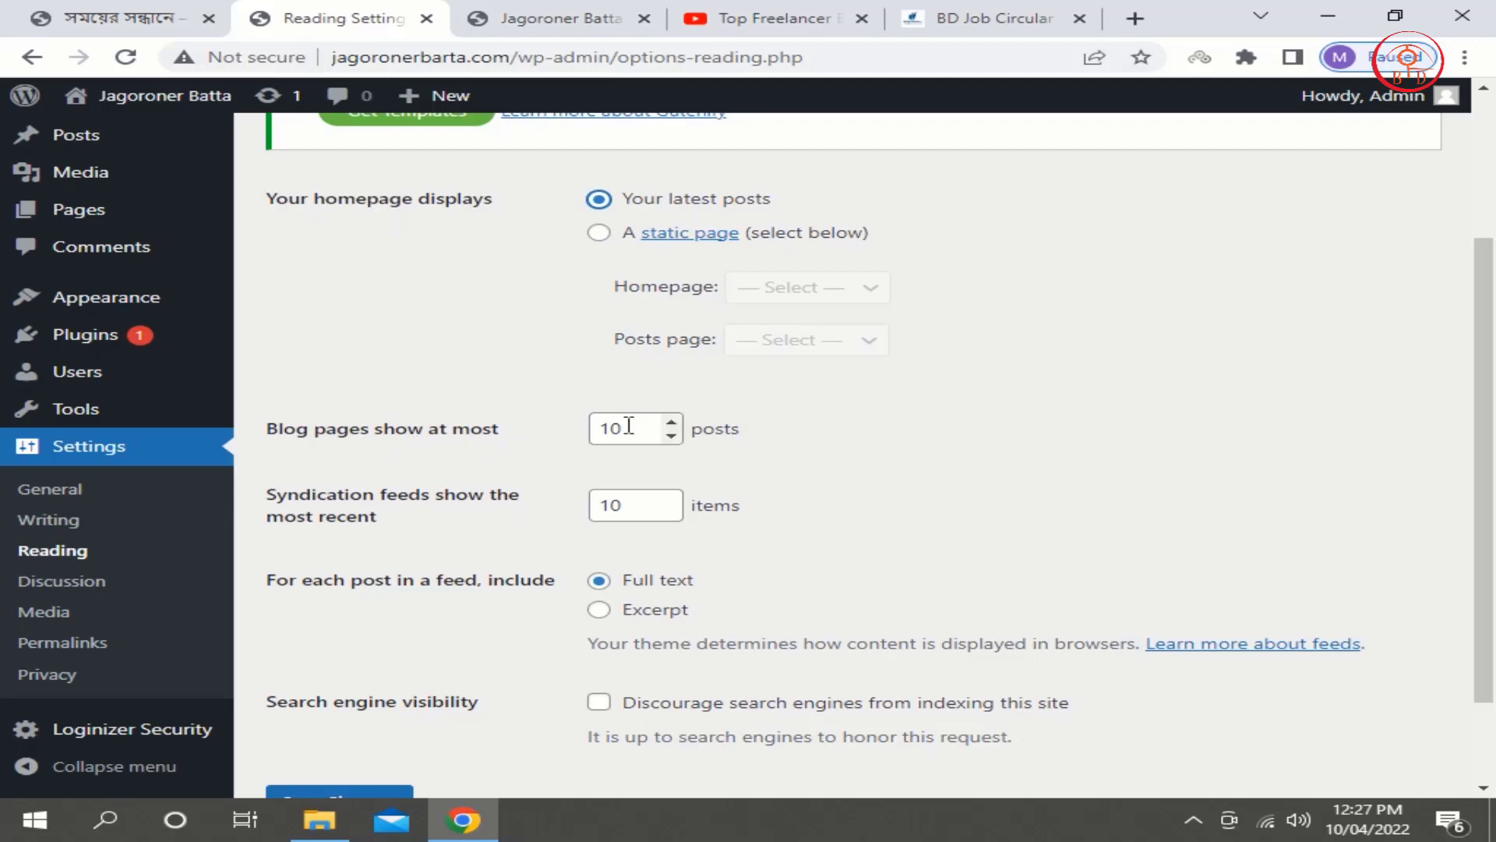
click(947, 16)
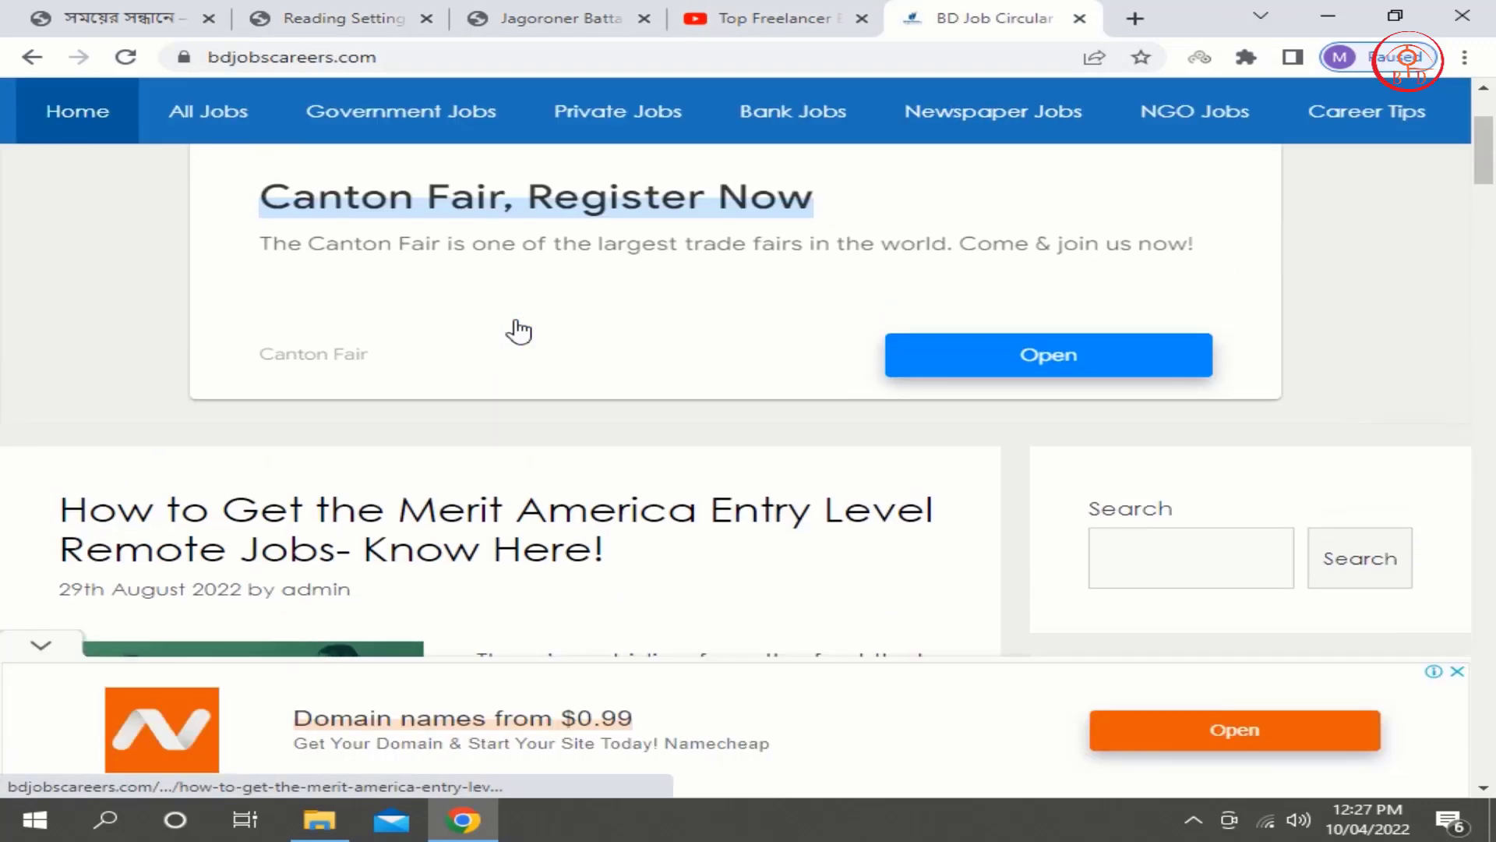
scroll(518, 329, down, 9)
scroll(521, 329, down, 15)
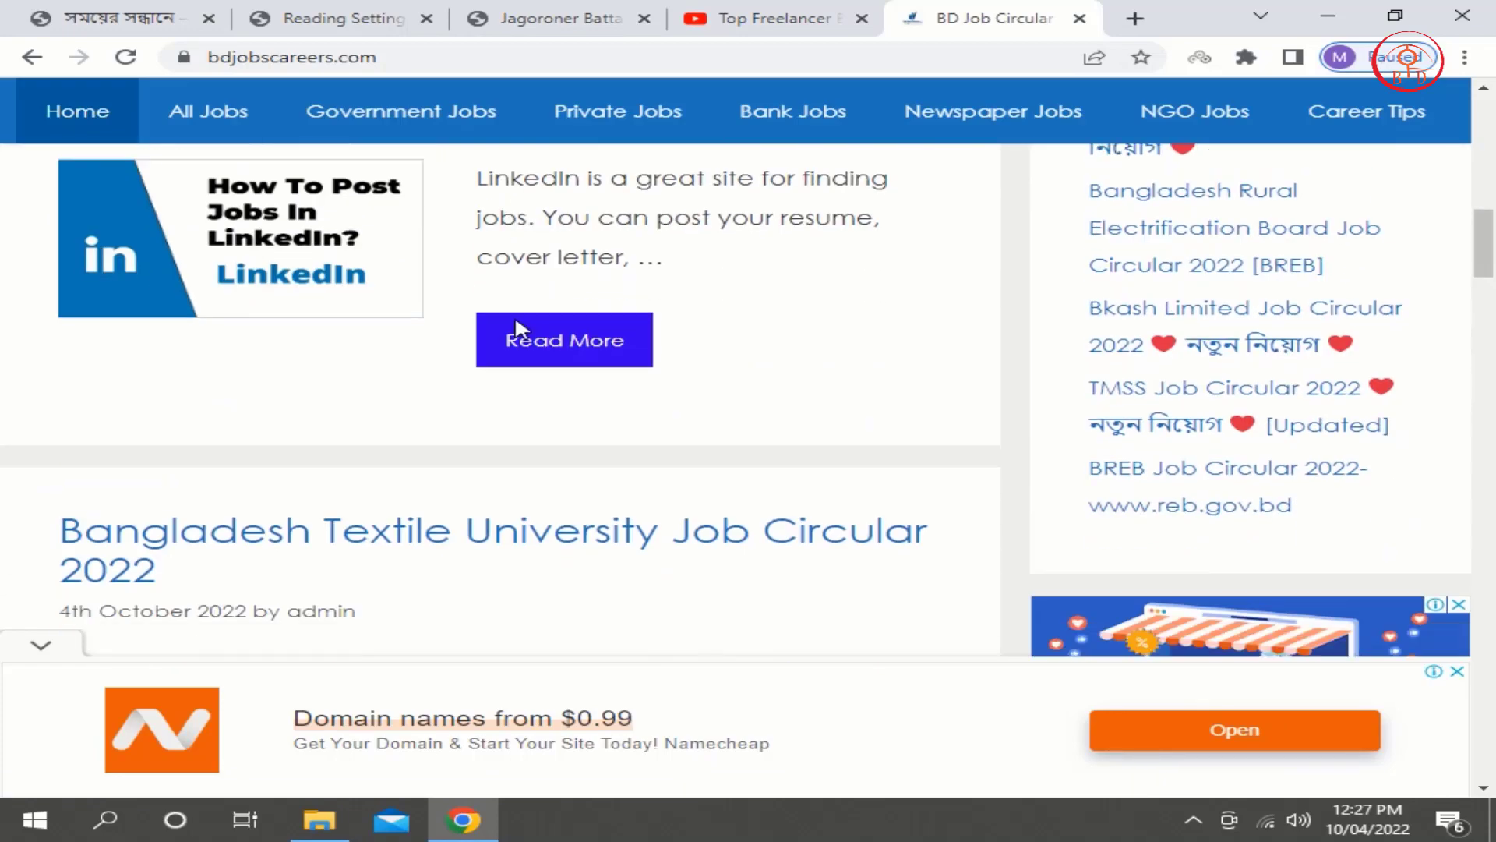
scroll(520, 329, down, 12)
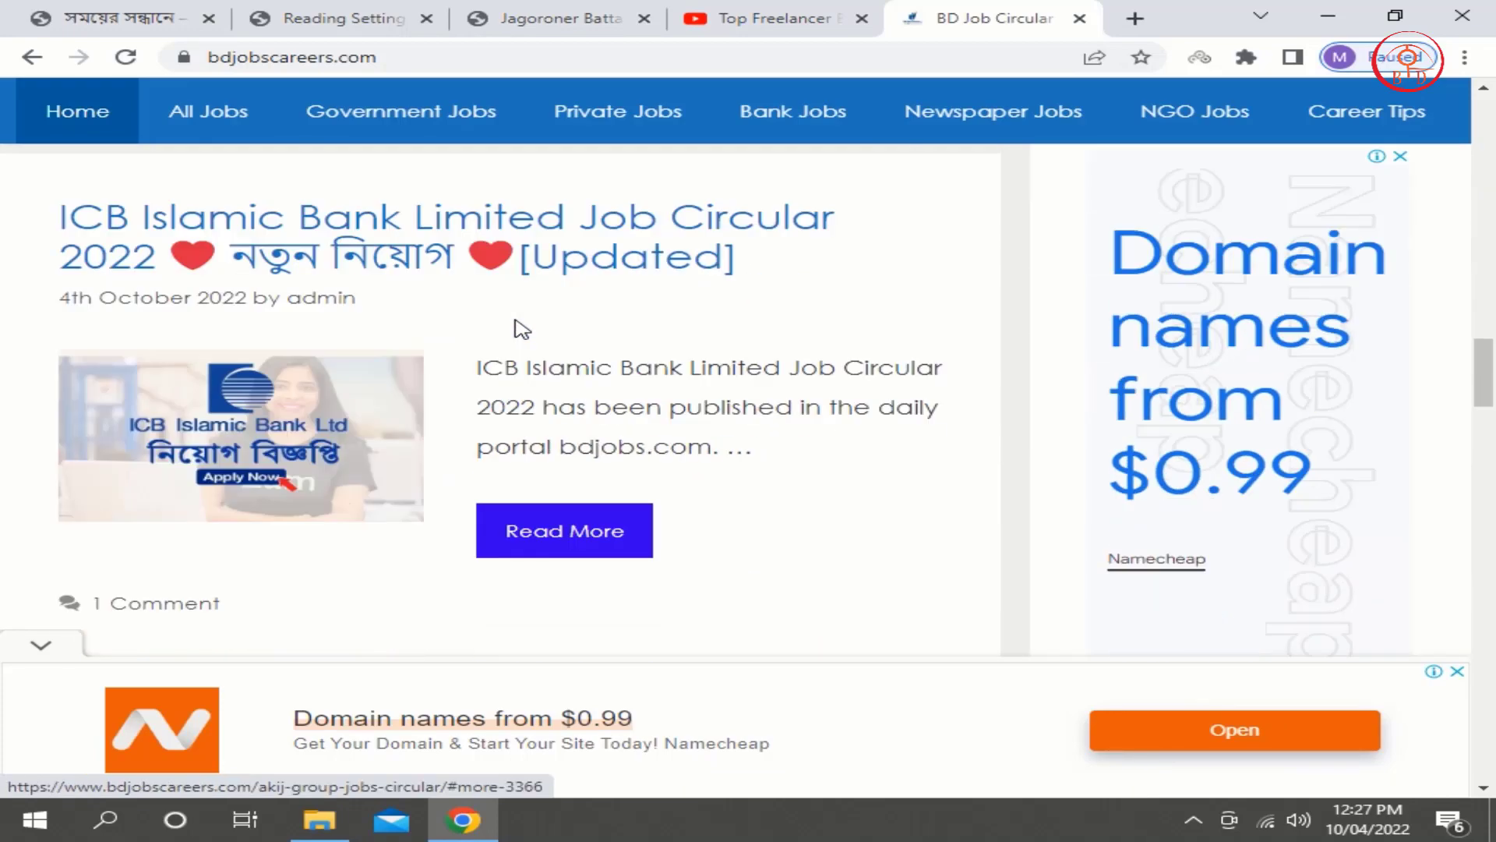
drag(1489, 448, 1493, 756)
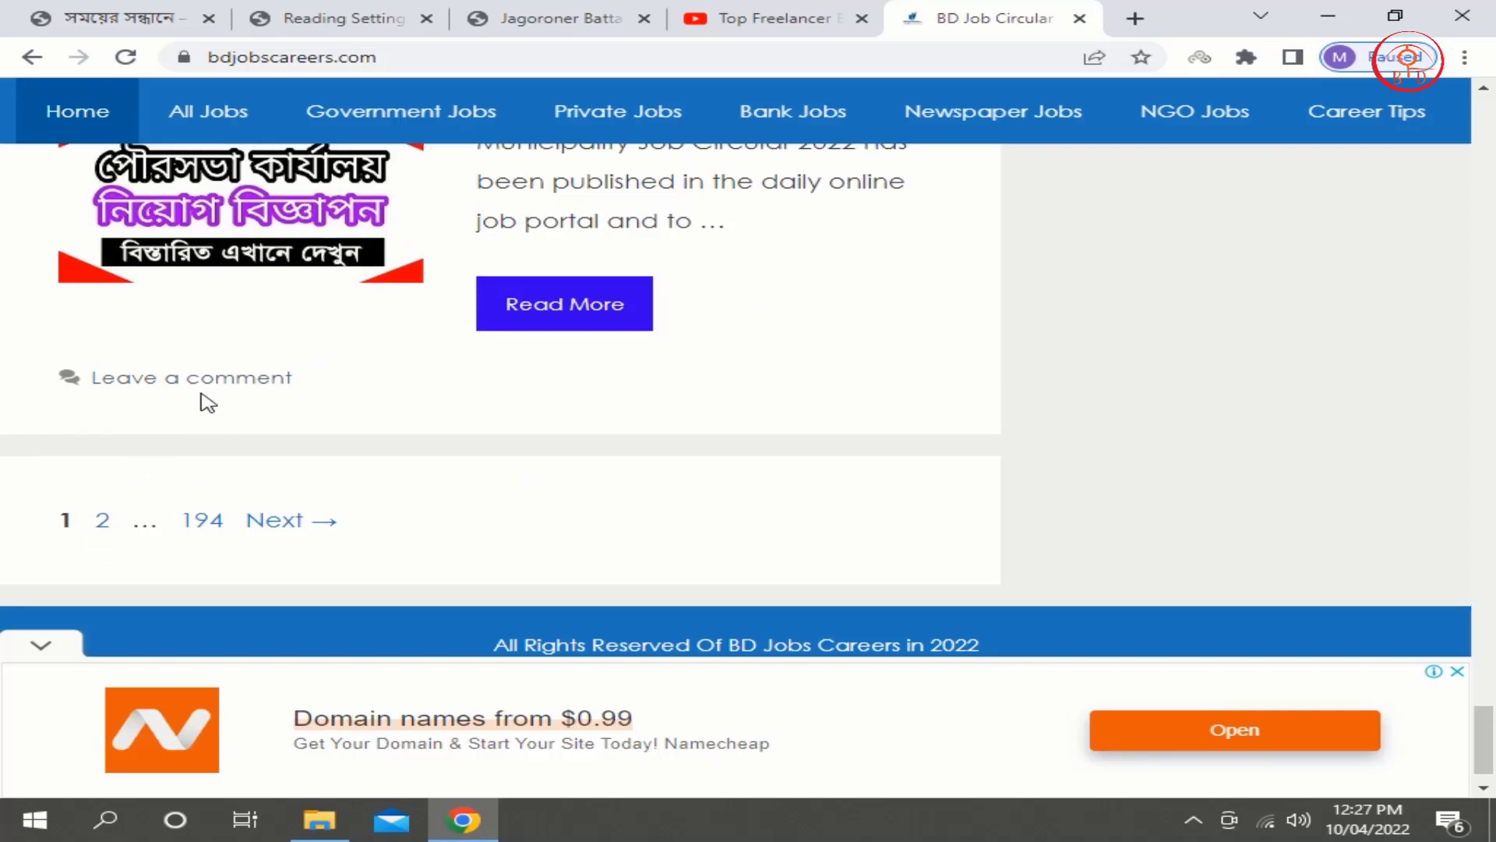
scroll(202, 401, up, 15)
scroll(204, 399, up, 8)
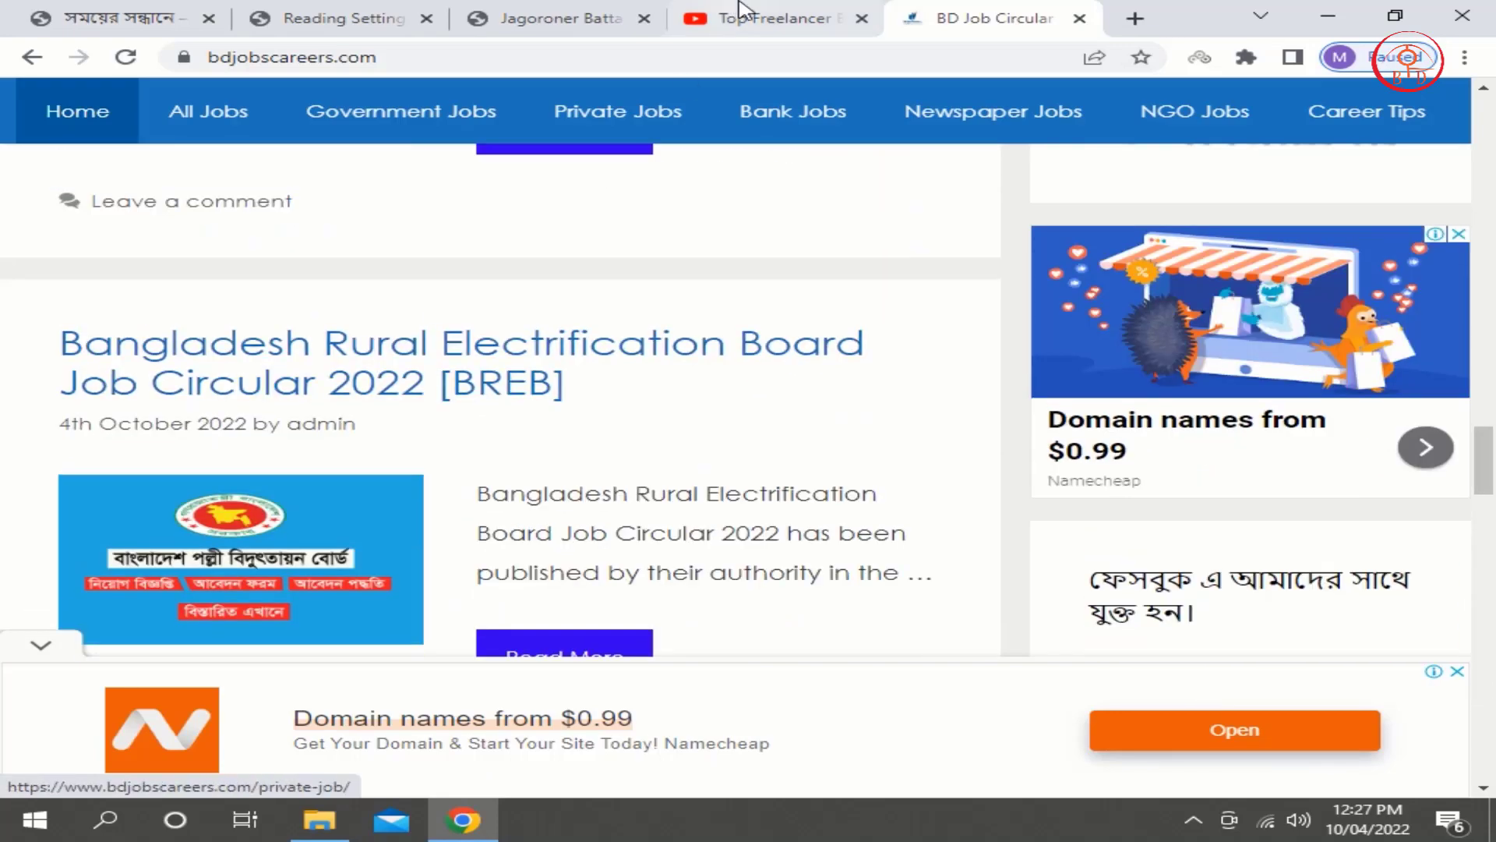
Return to the Reading Settings, try the Full text and Excerpt options for feed posts, and save the changes.
click(335, 19)
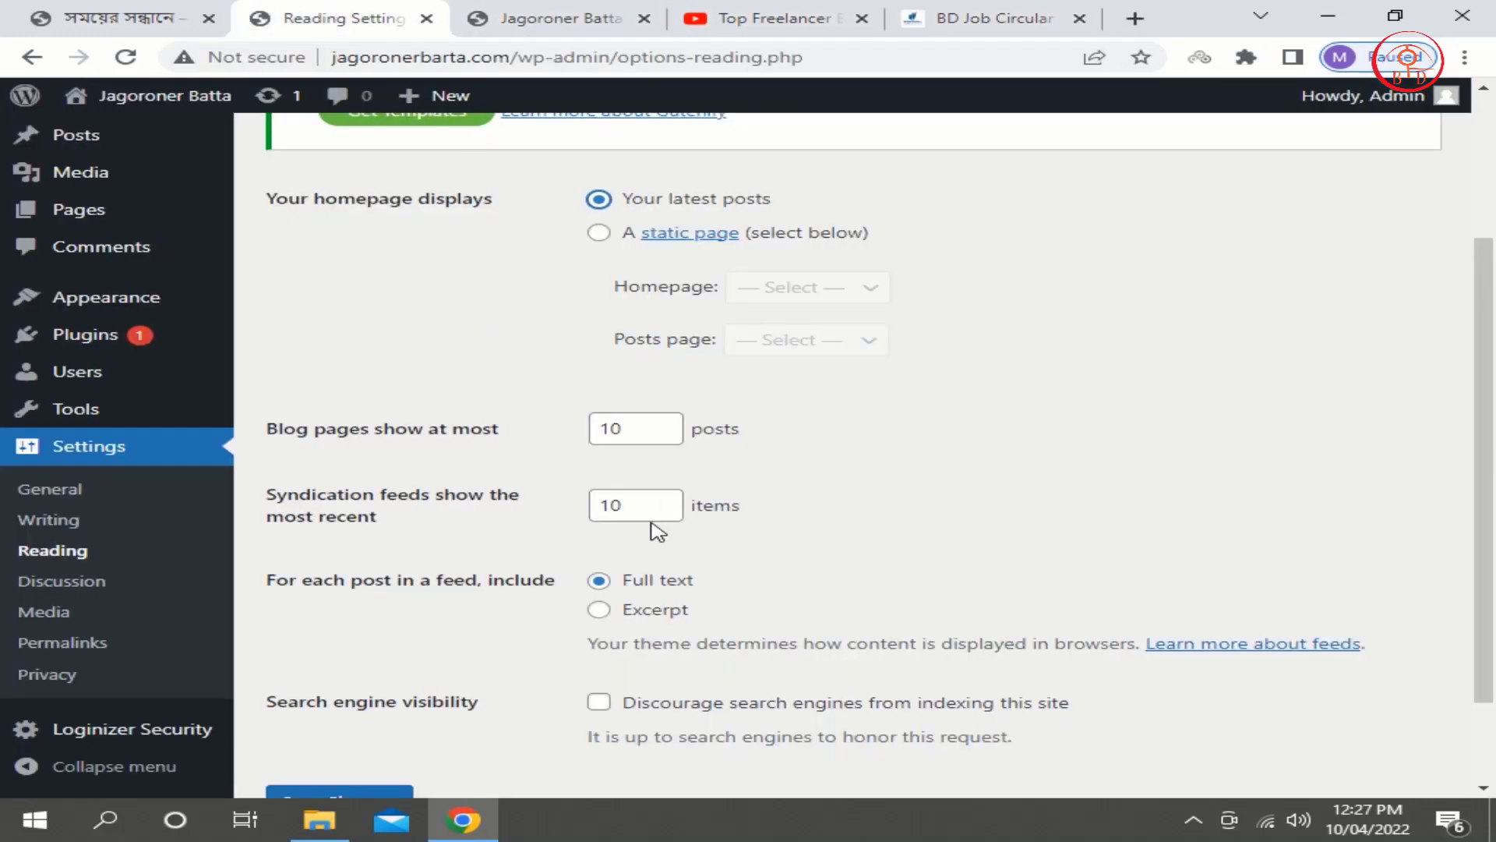
scroll(657, 530, down, 2)
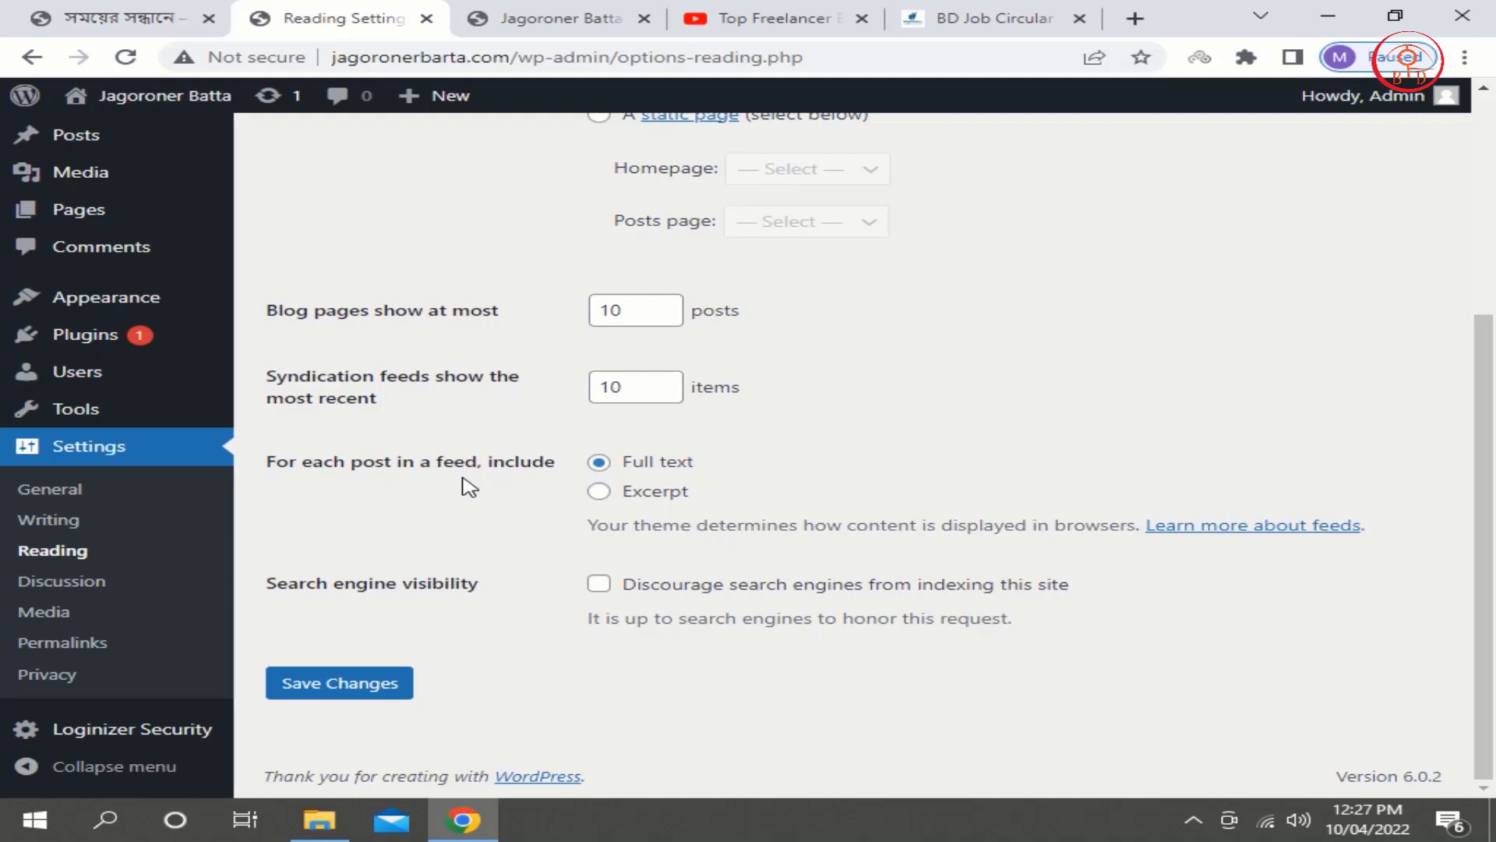
click(599, 463)
click(601, 493)
click(602, 464)
click(600, 508)
click(370, 694)
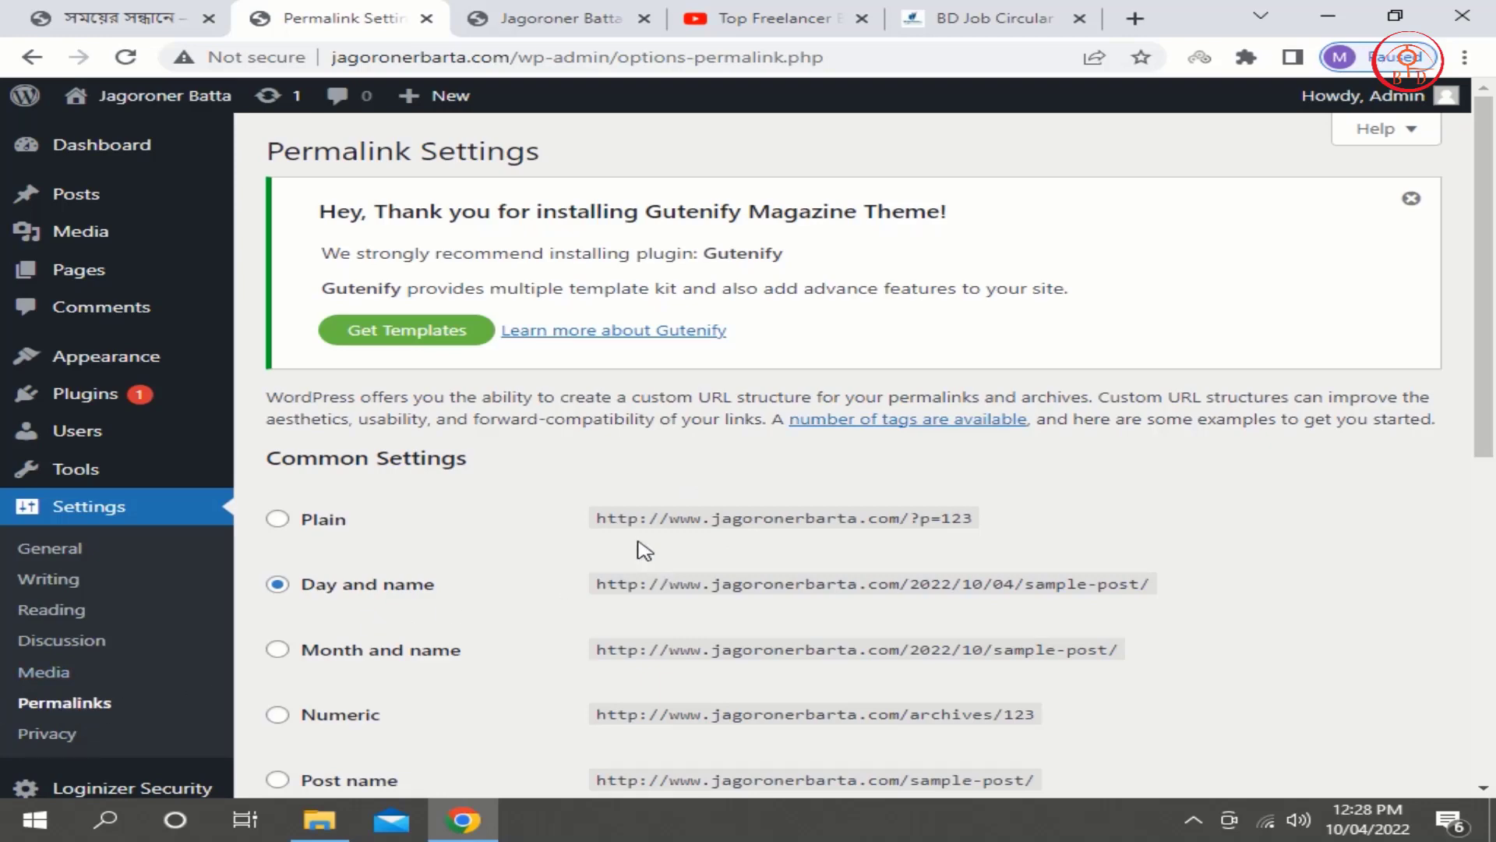
Look over the common permalink structures, and open the lead news post on the somyersondhane.com front page.
scroll(643, 550, down, 1)
scroll(641, 544, down, 2)
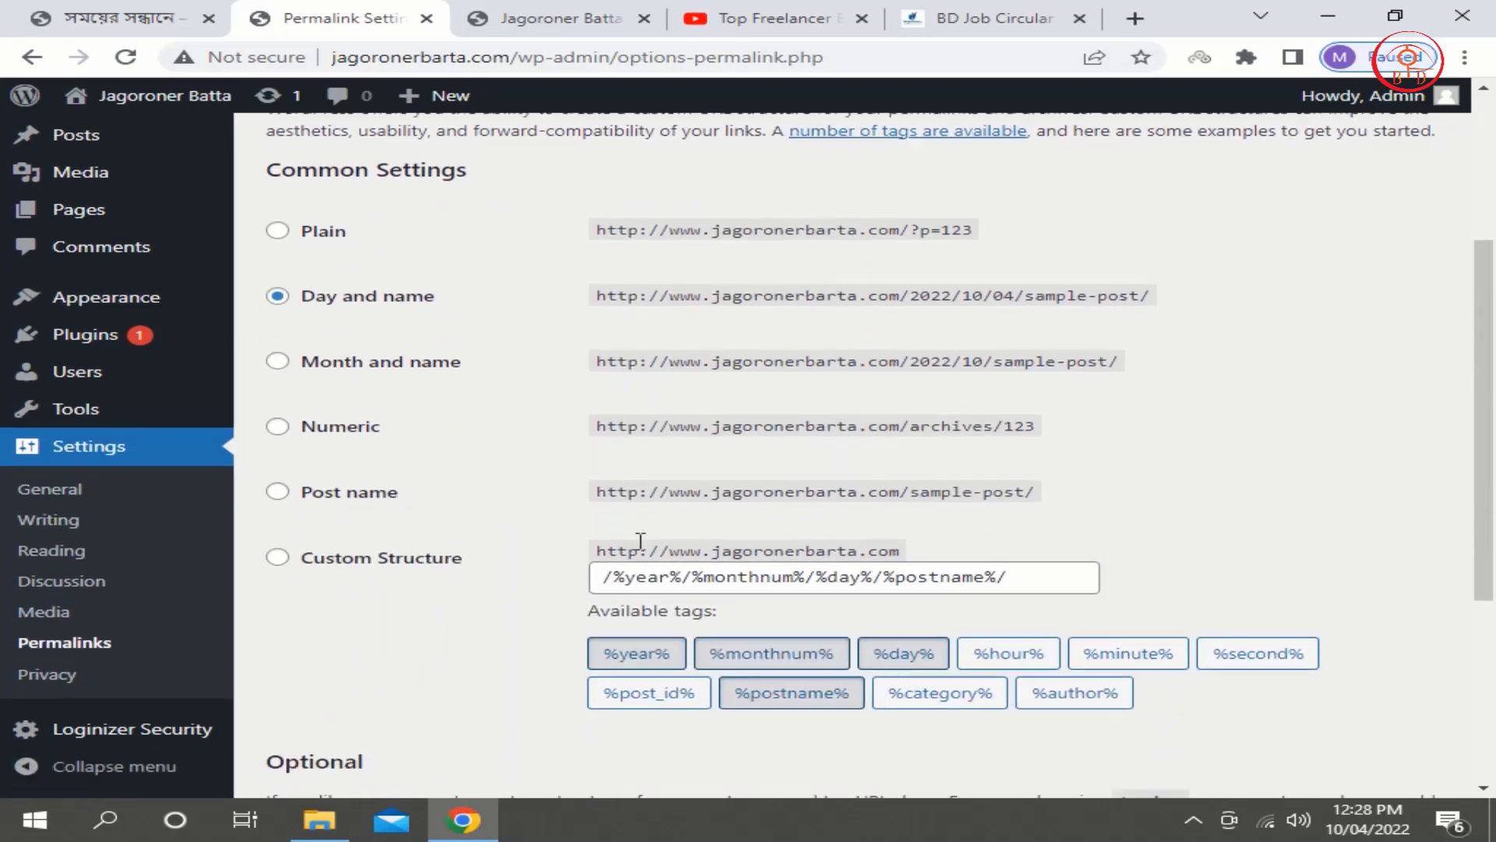
scroll(641, 541, up, 1)
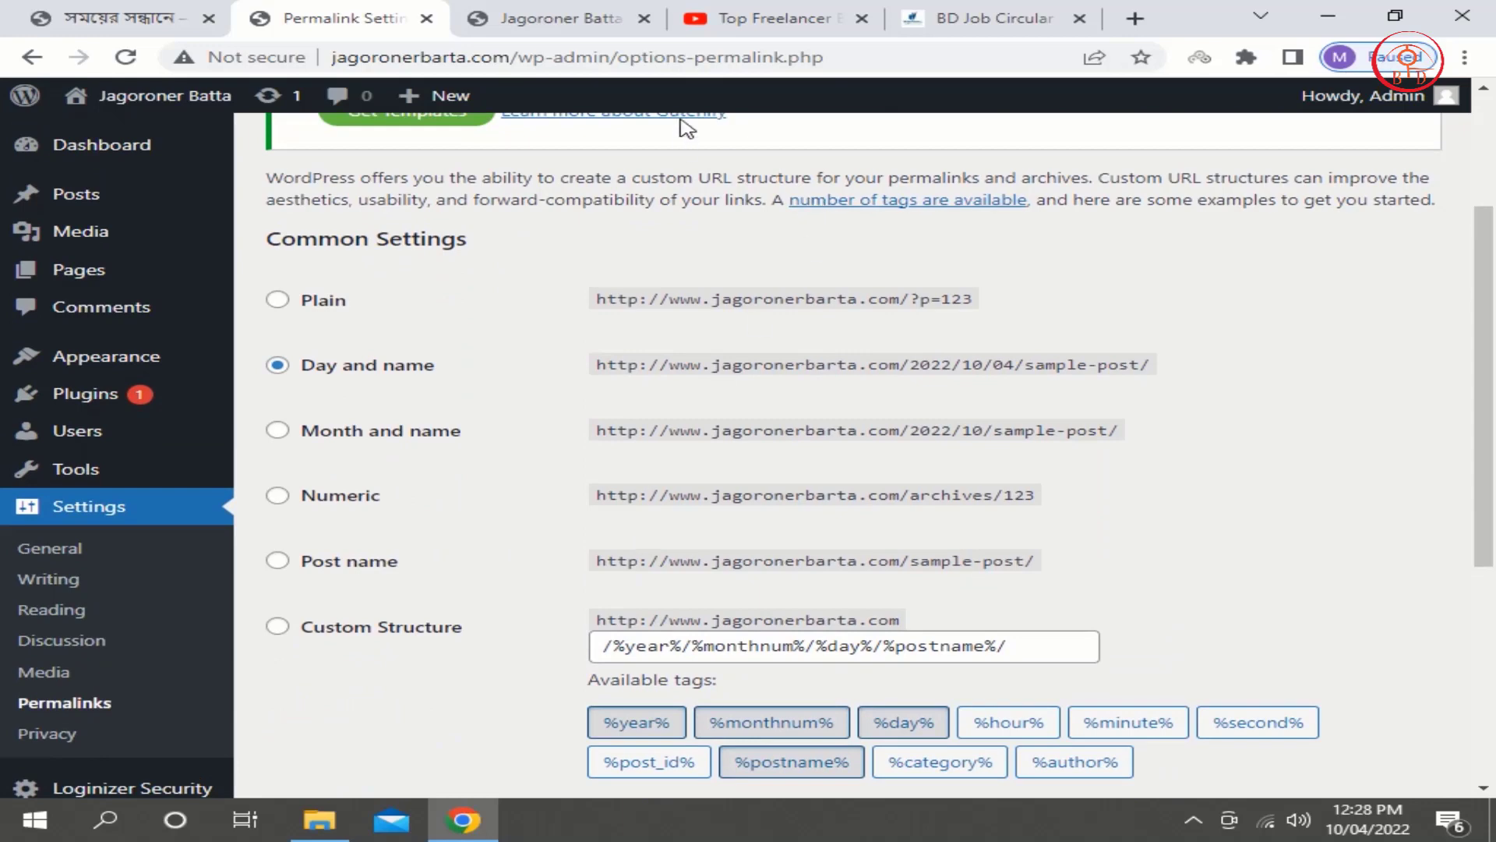
click(172, 17)
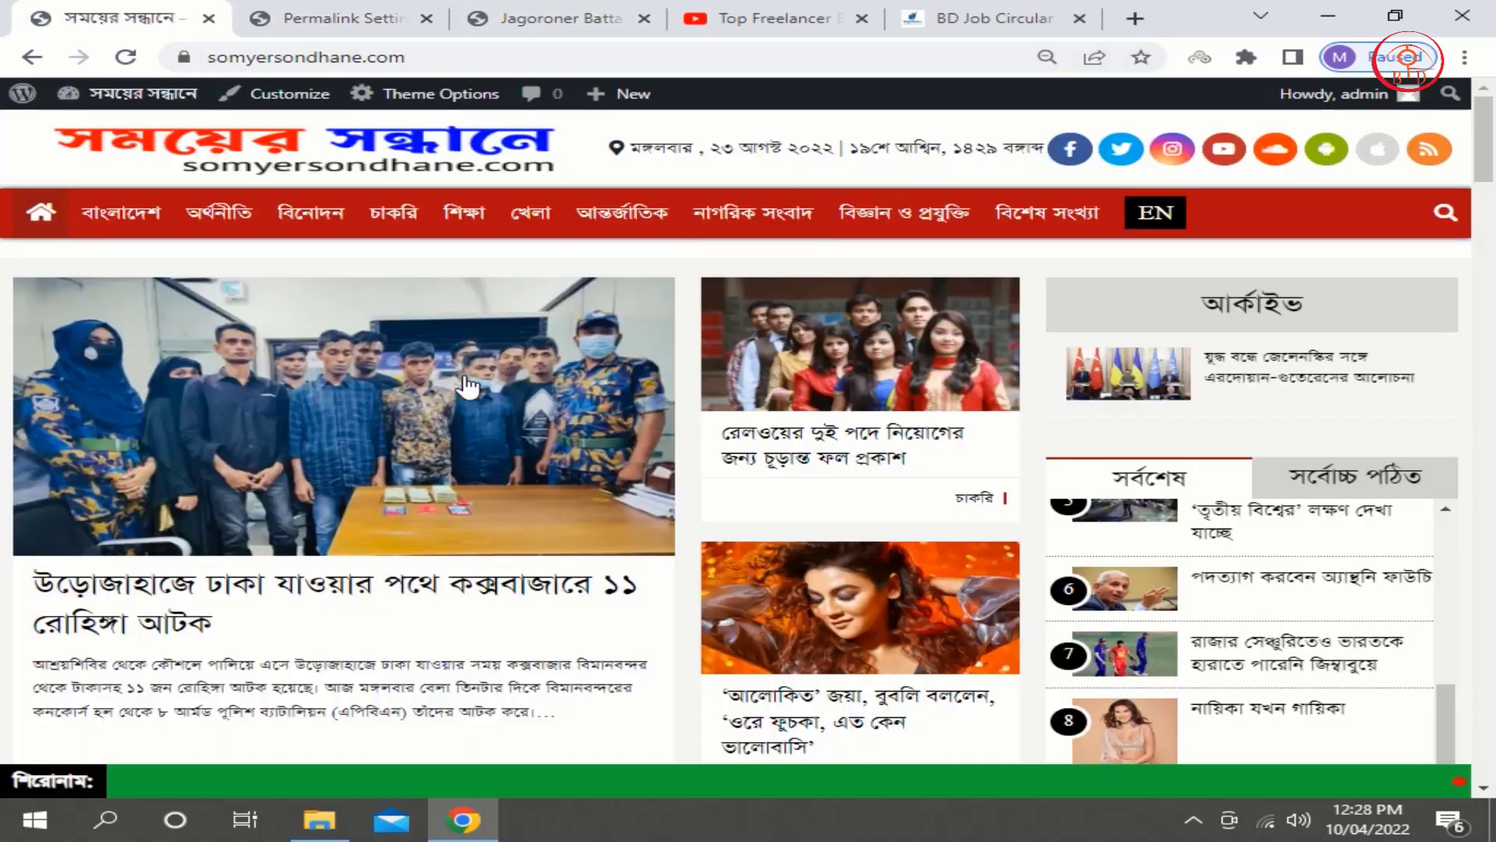
scroll(540, 407, down, 1)
scroll(540, 407, down, 1)
click(454, 434)
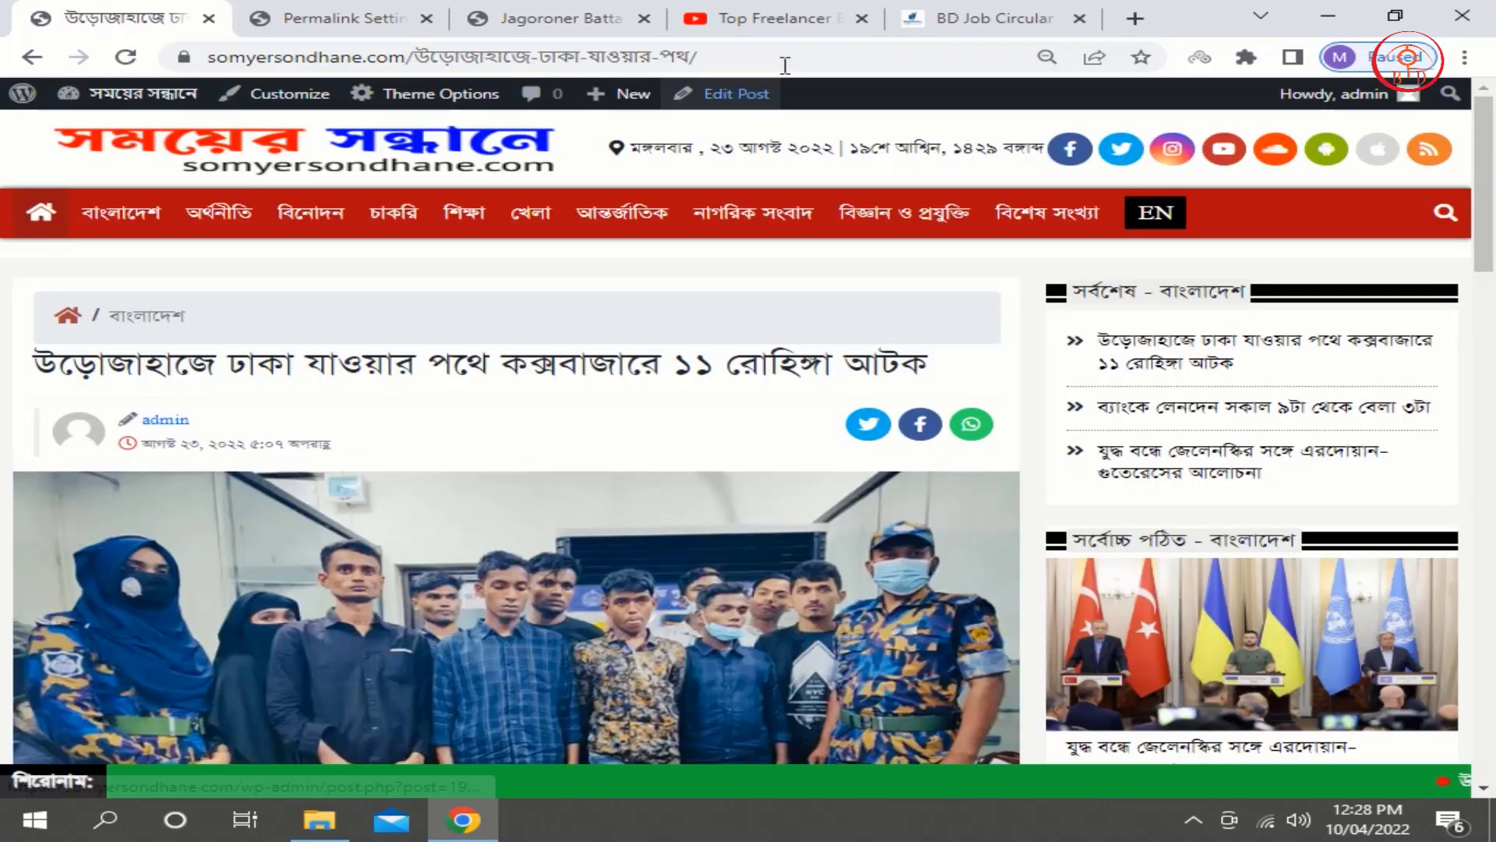
Examine the web address of the opened somyersondhane.com post, noting the domain and post name parts.
click(732, 56)
click(733, 56)
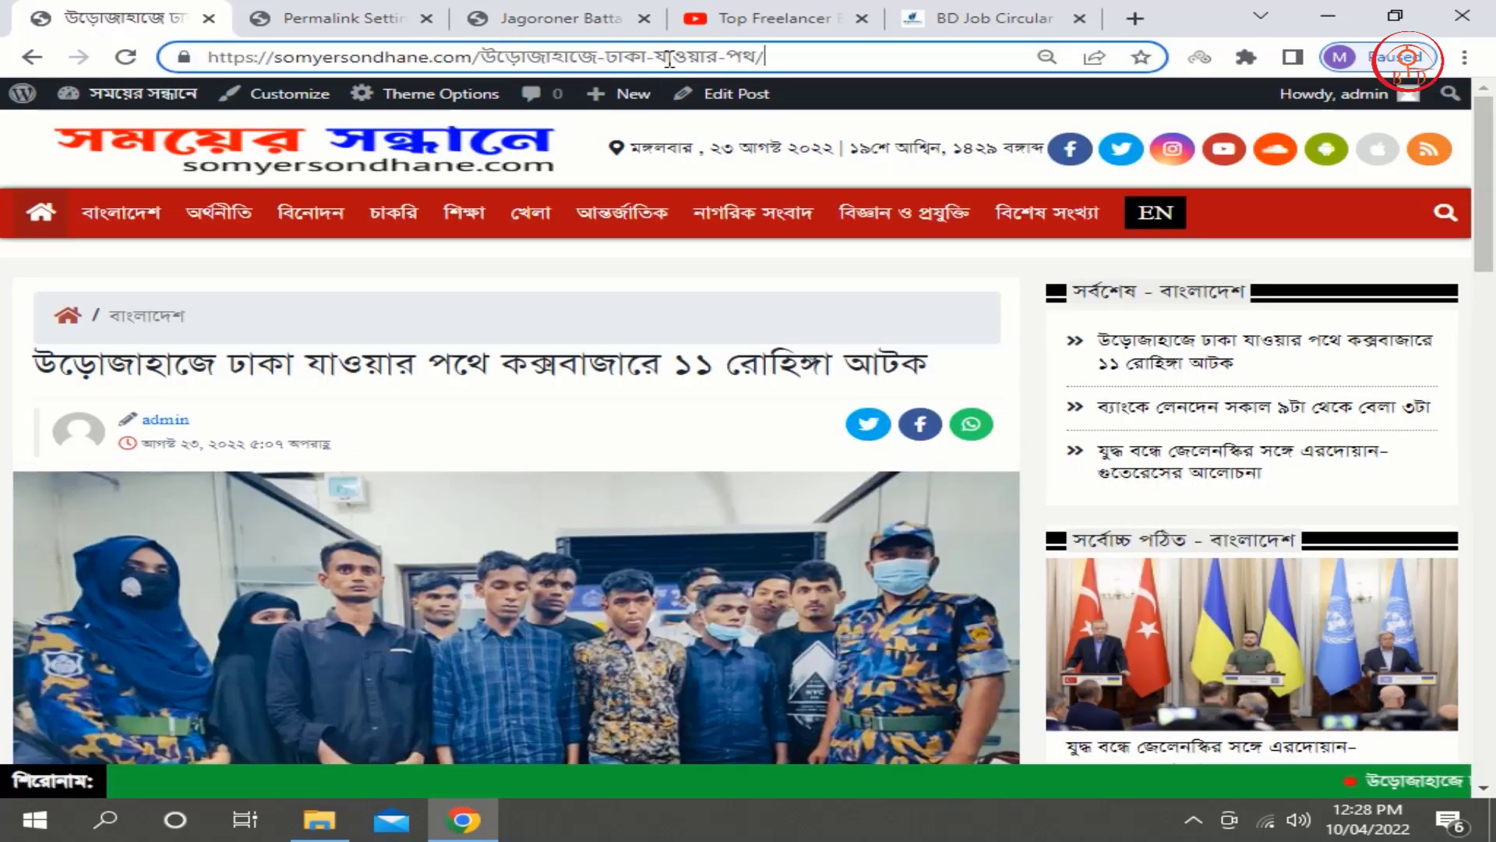
drag(510, 59, 745, 58)
click(686, 59)
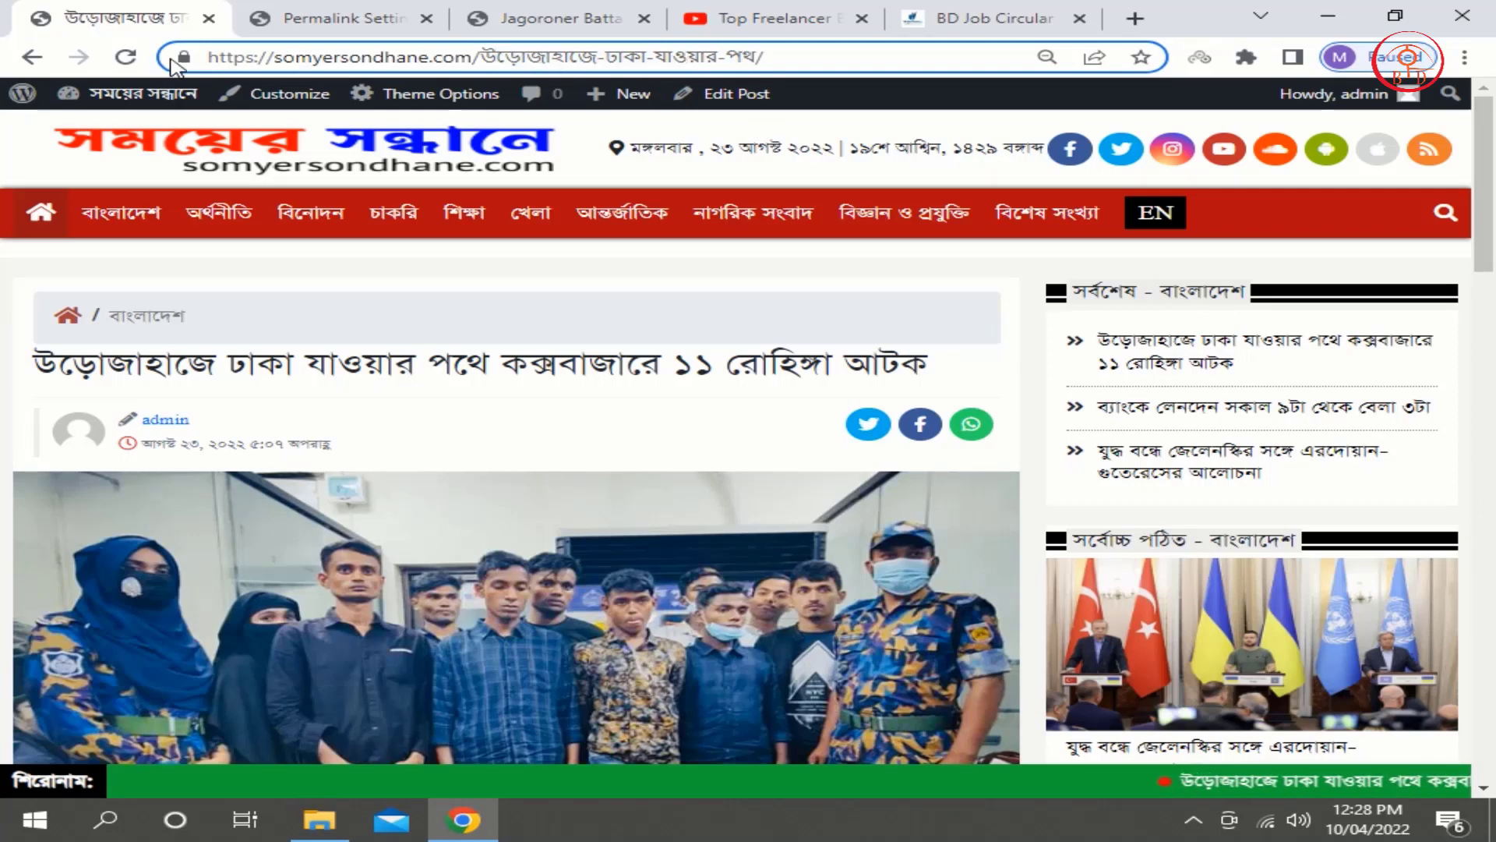
drag(216, 52, 767, 67)
click(488, 60)
click(768, 67)
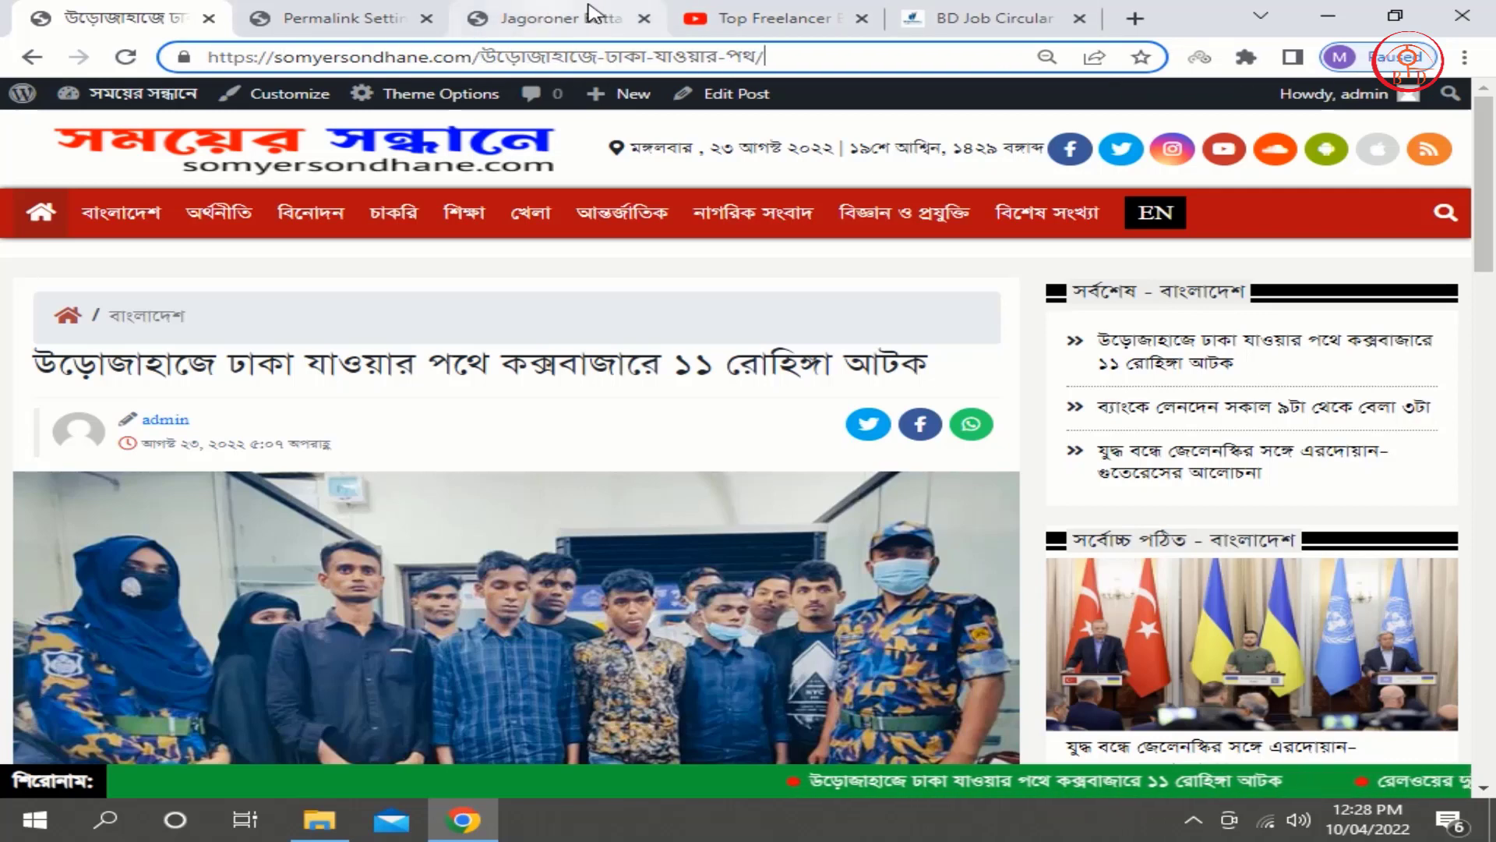
Set the jagoronerbarta.com permalink structure to Post name and save the changes.
click(312, 17)
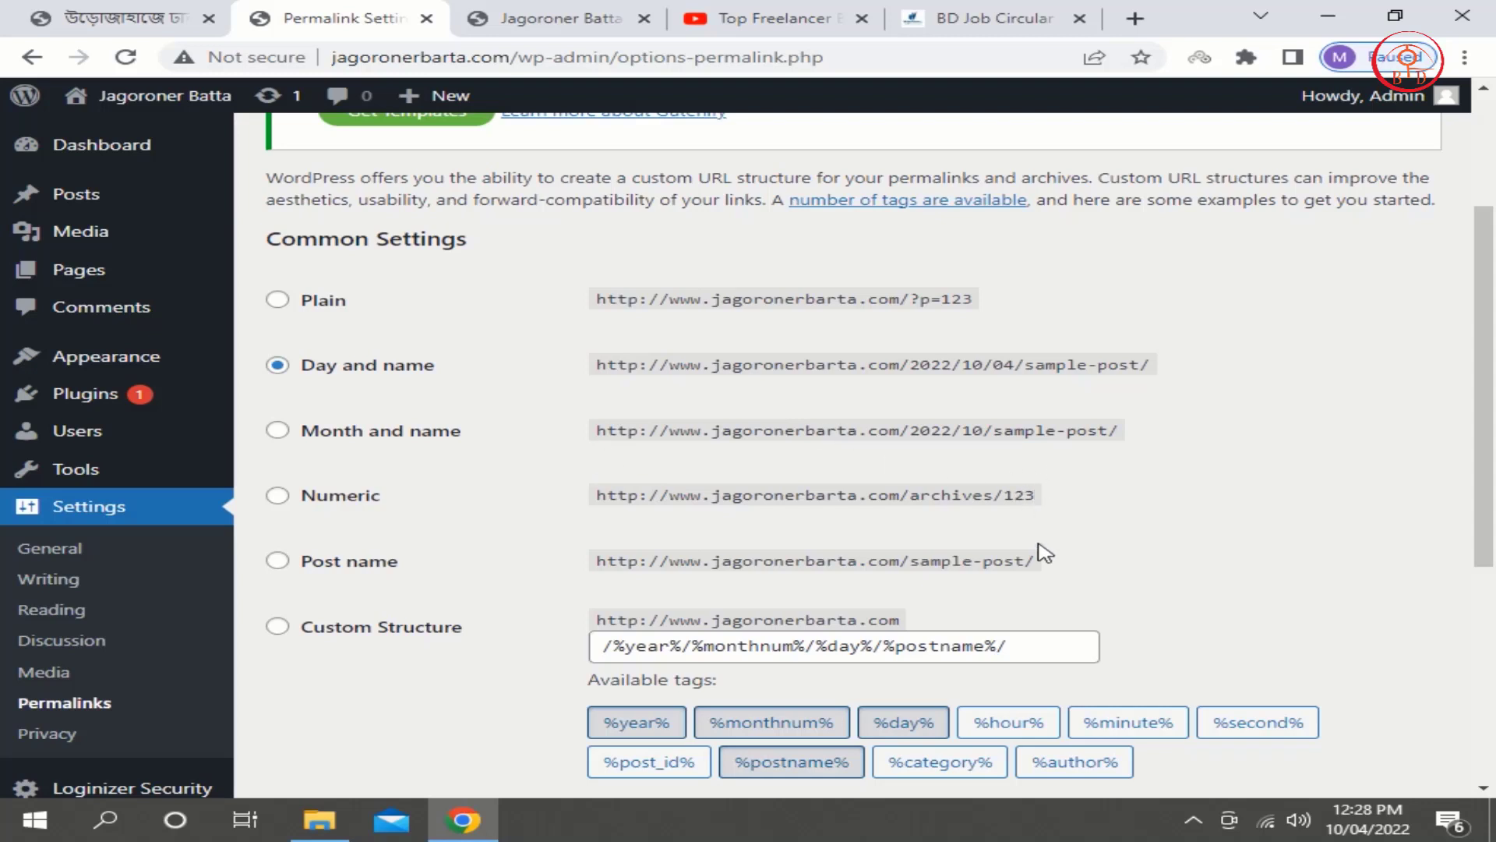
click(278, 560)
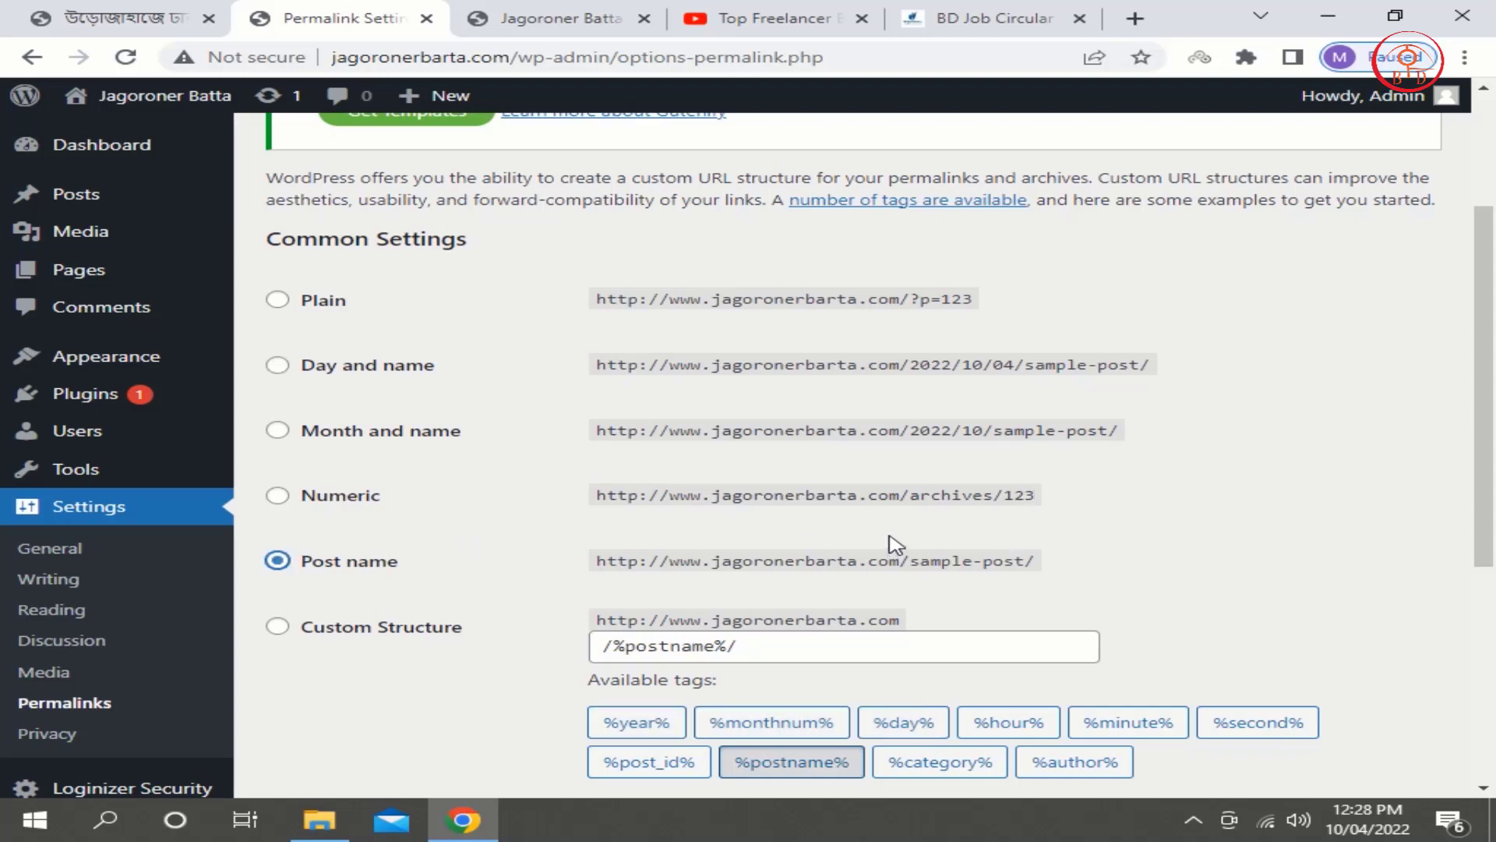
scroll(888, 538, down, 3)
scroll(892, 545, down, 3)
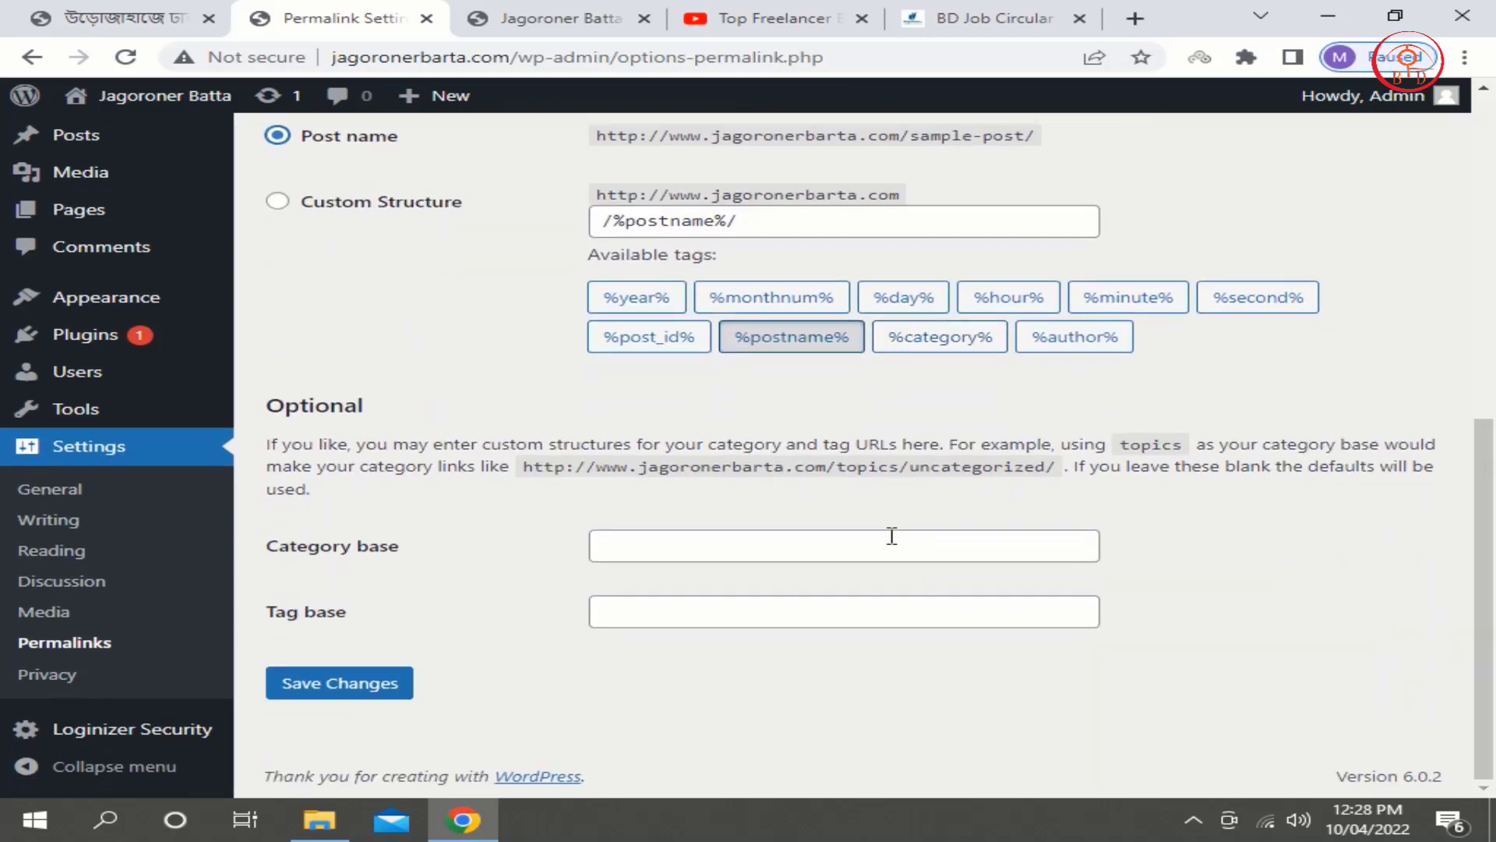
click(311, 690)
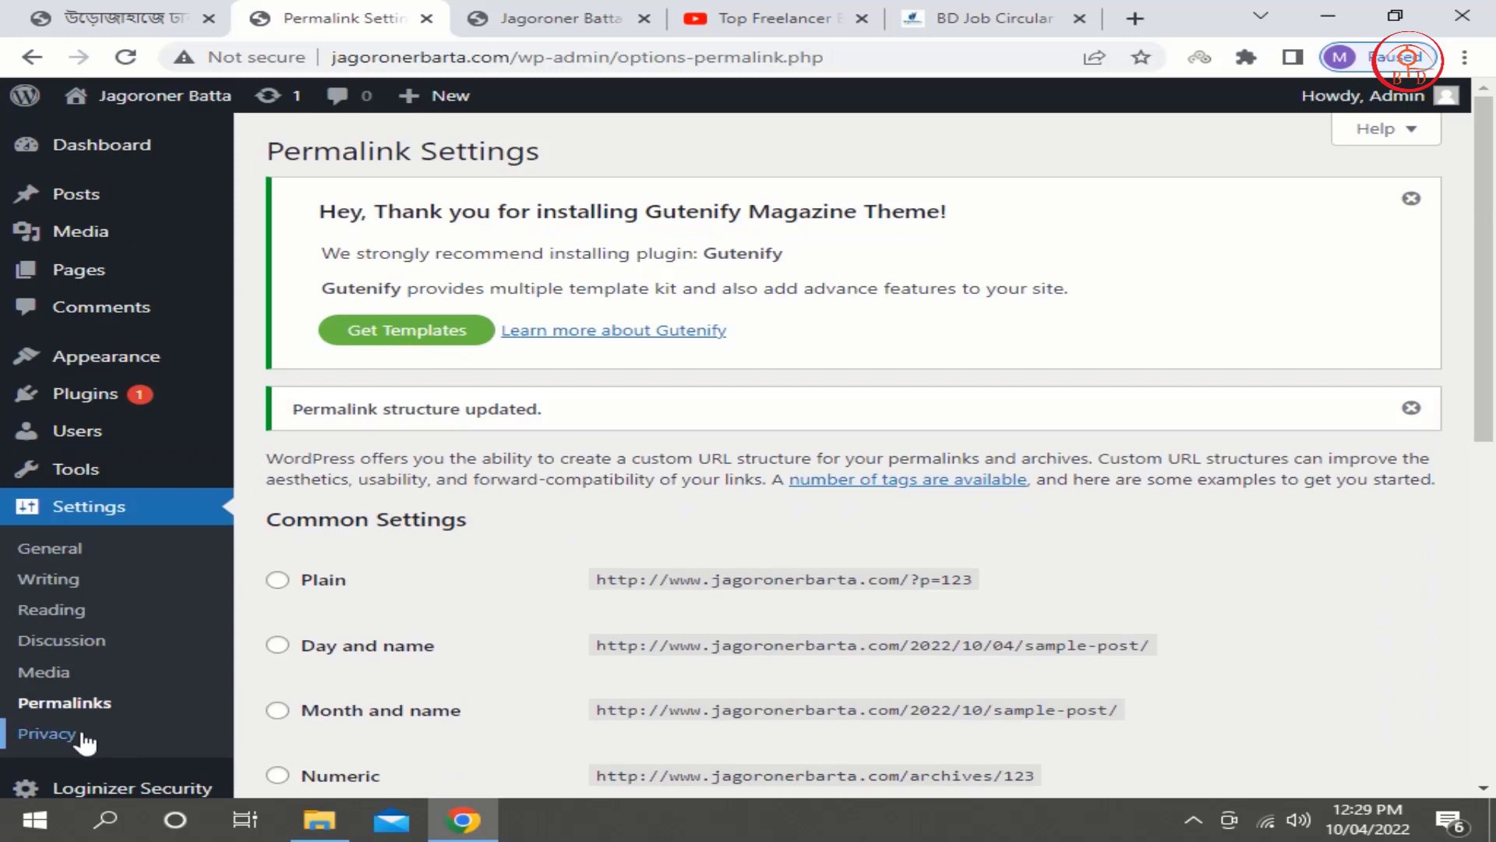
Look over the saved permalink settings, and return to the somyersondhane.com front page.
scroll(576, 583, down, 7)
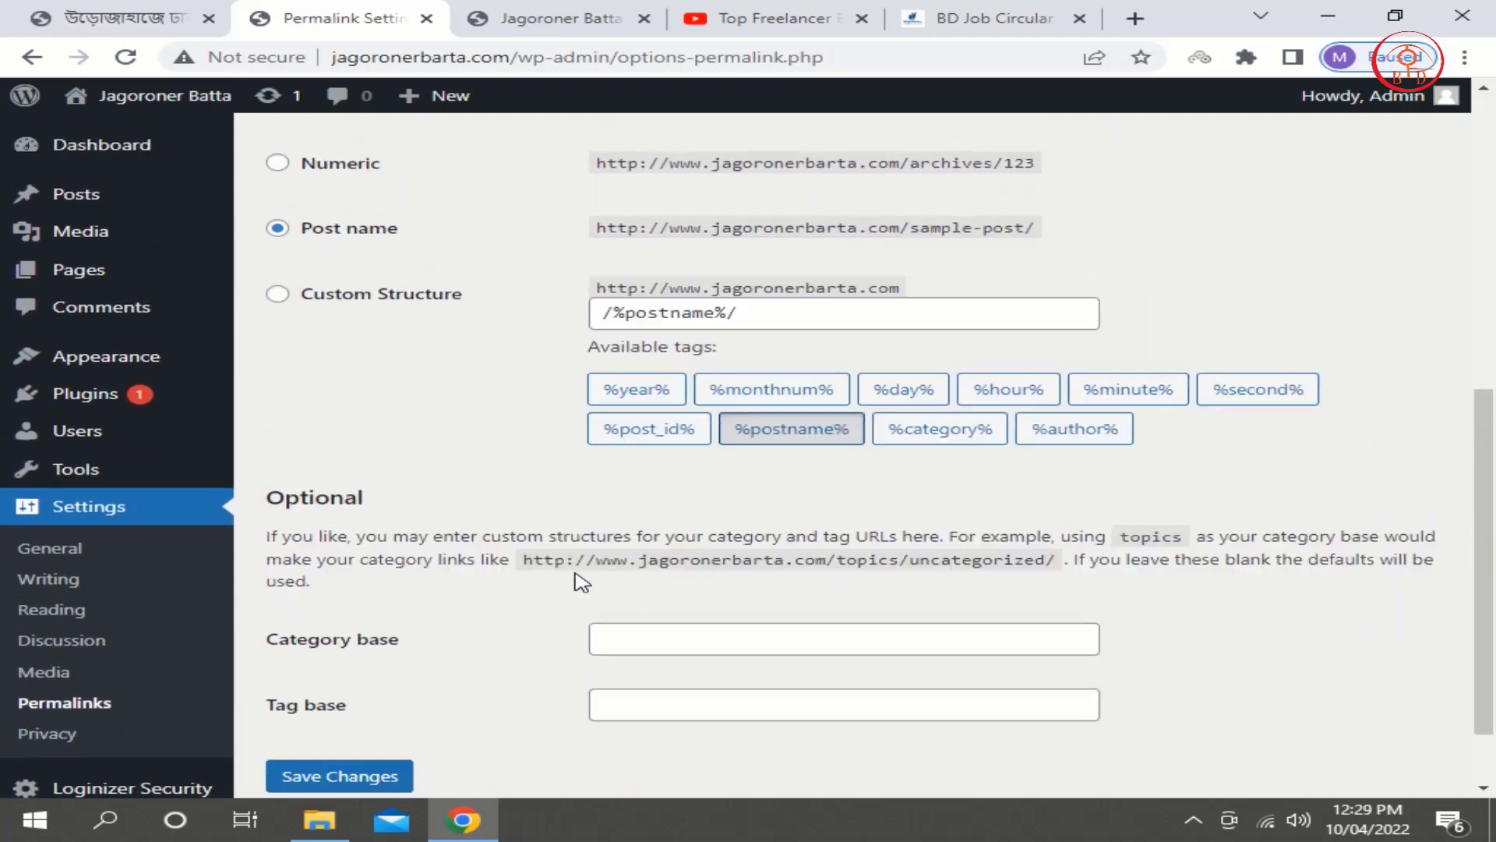
scroll(575, 581, up, 8)
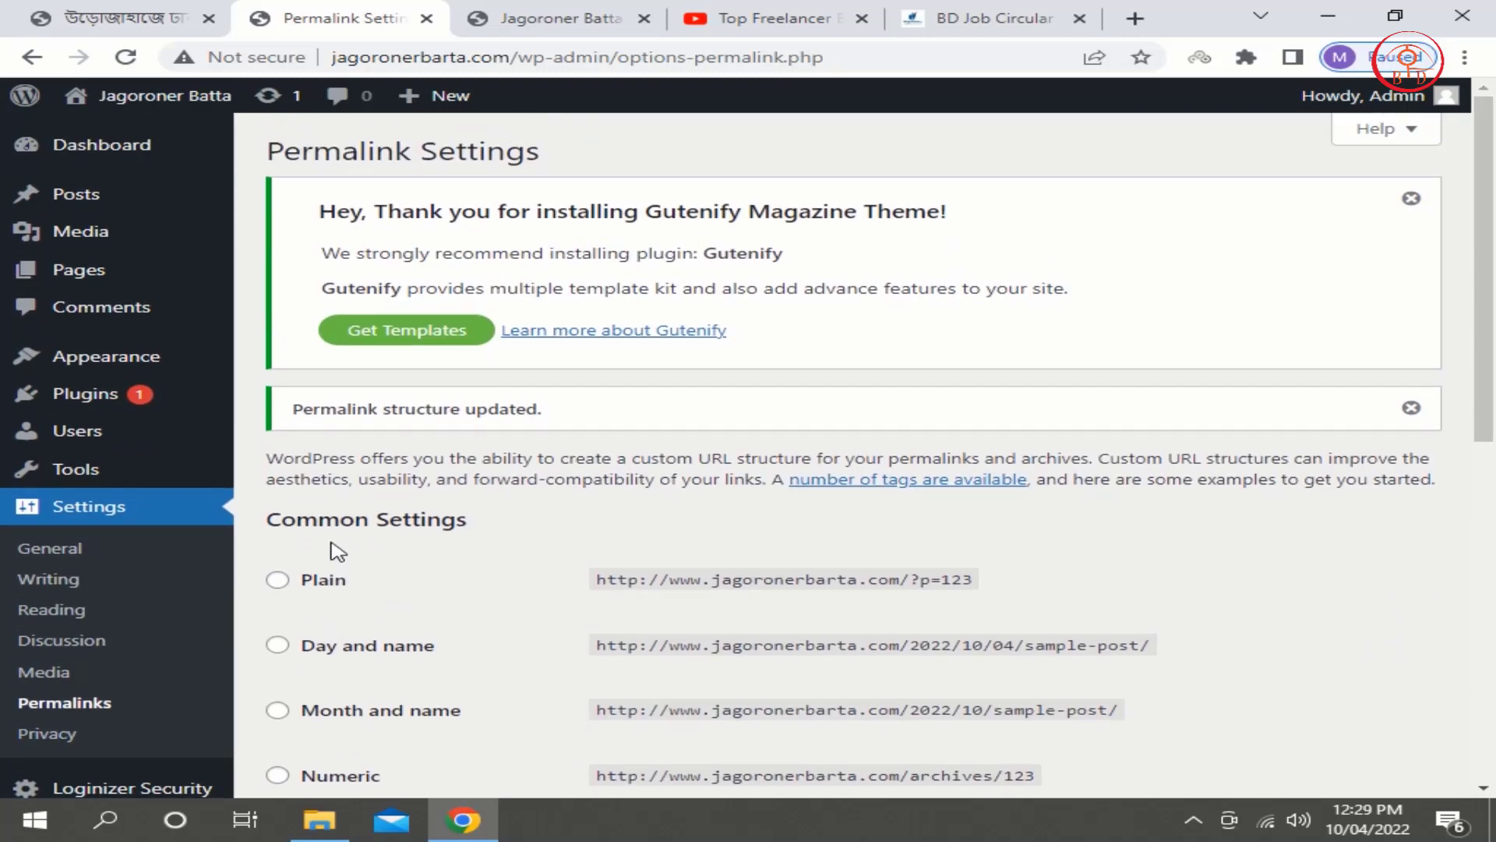
mouse_move(119, 405)
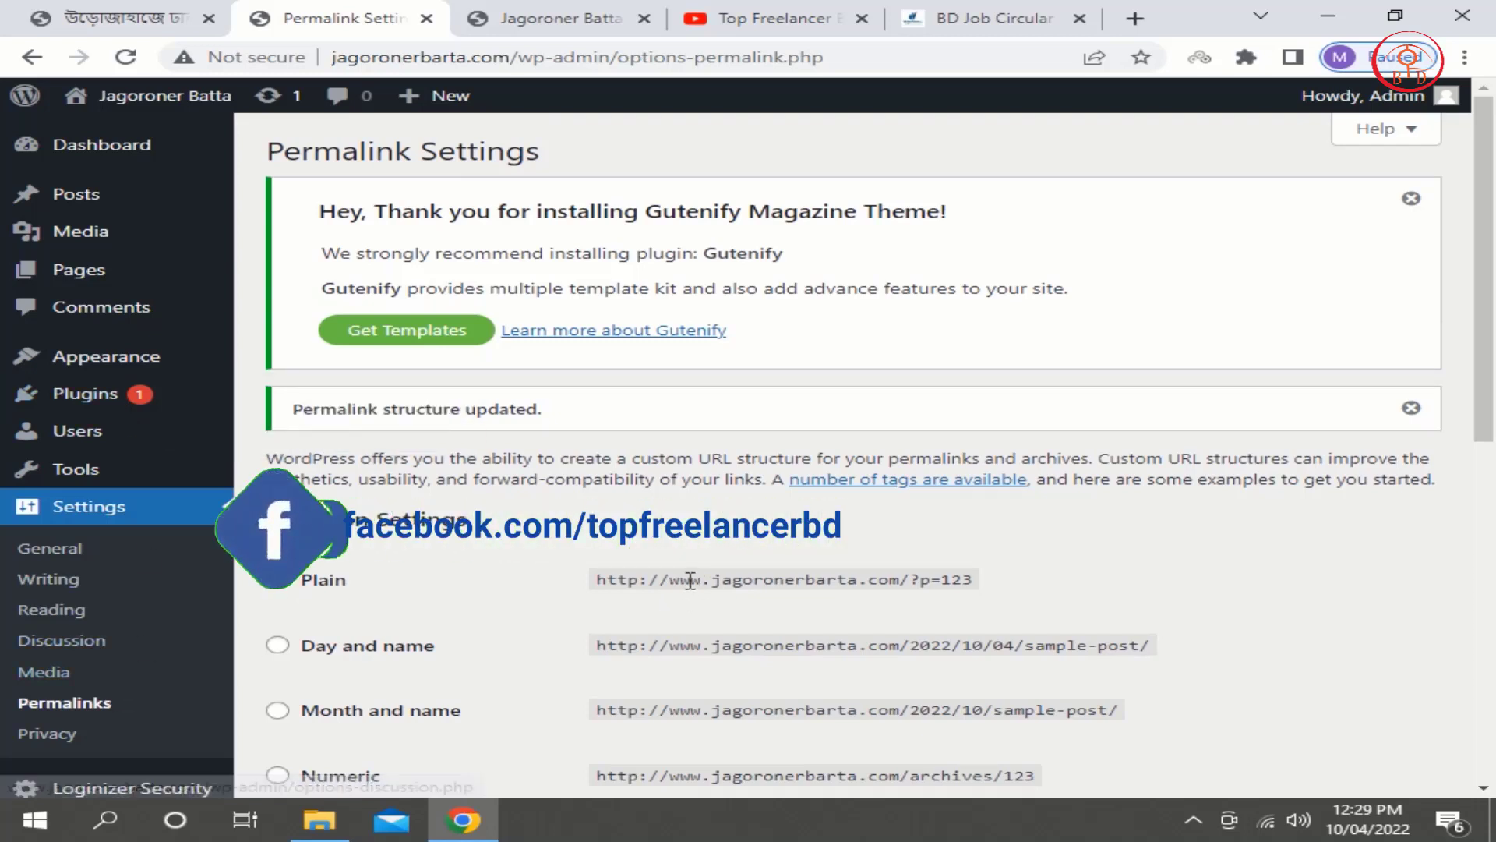
scroll(686, 584, down, 7)
scroll(694, 590, up, 7)
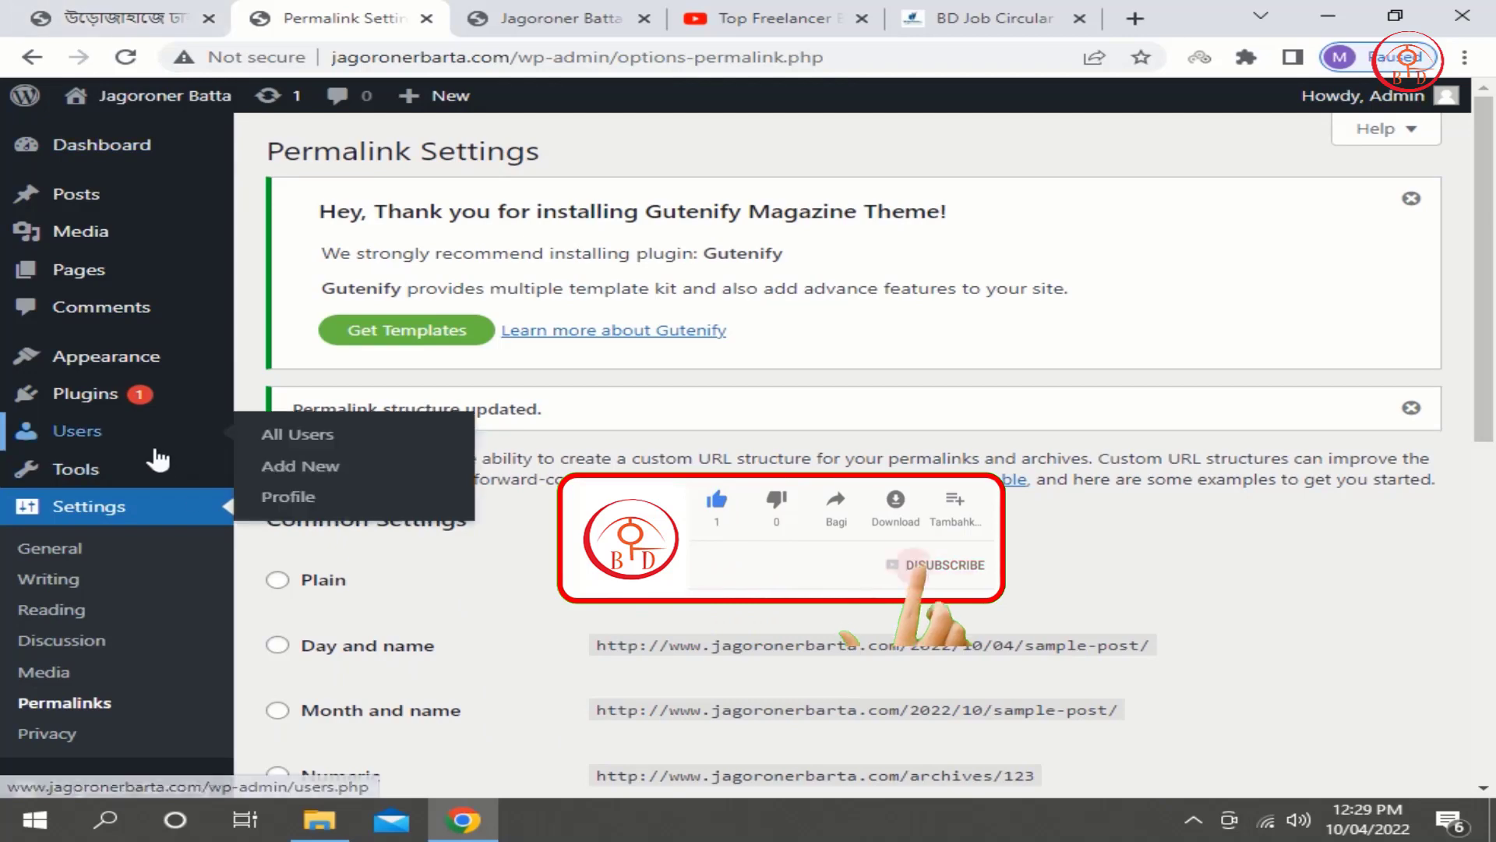
click(66, 17)
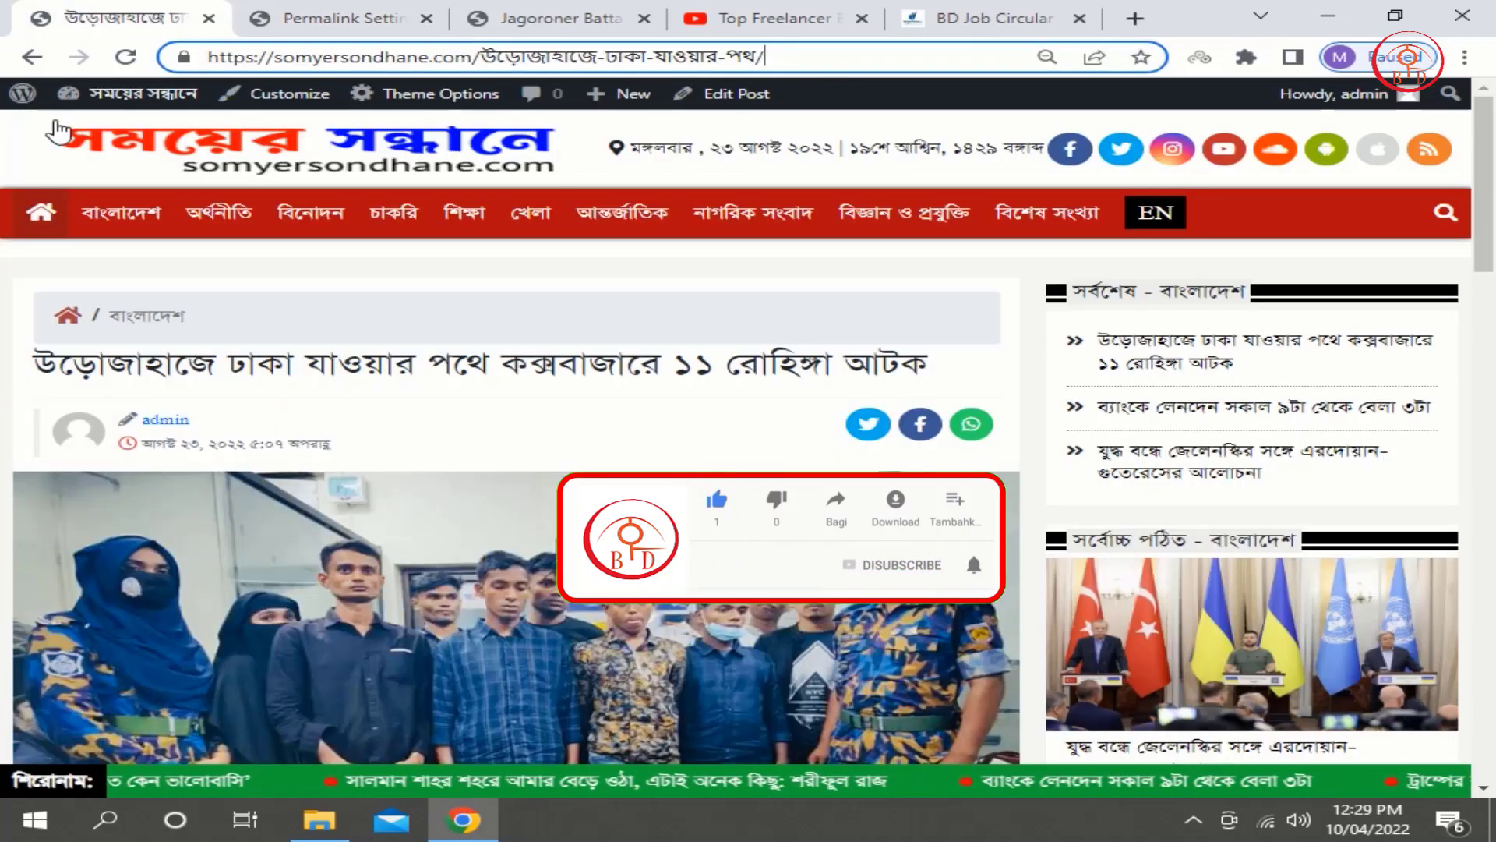
click(40, 215)
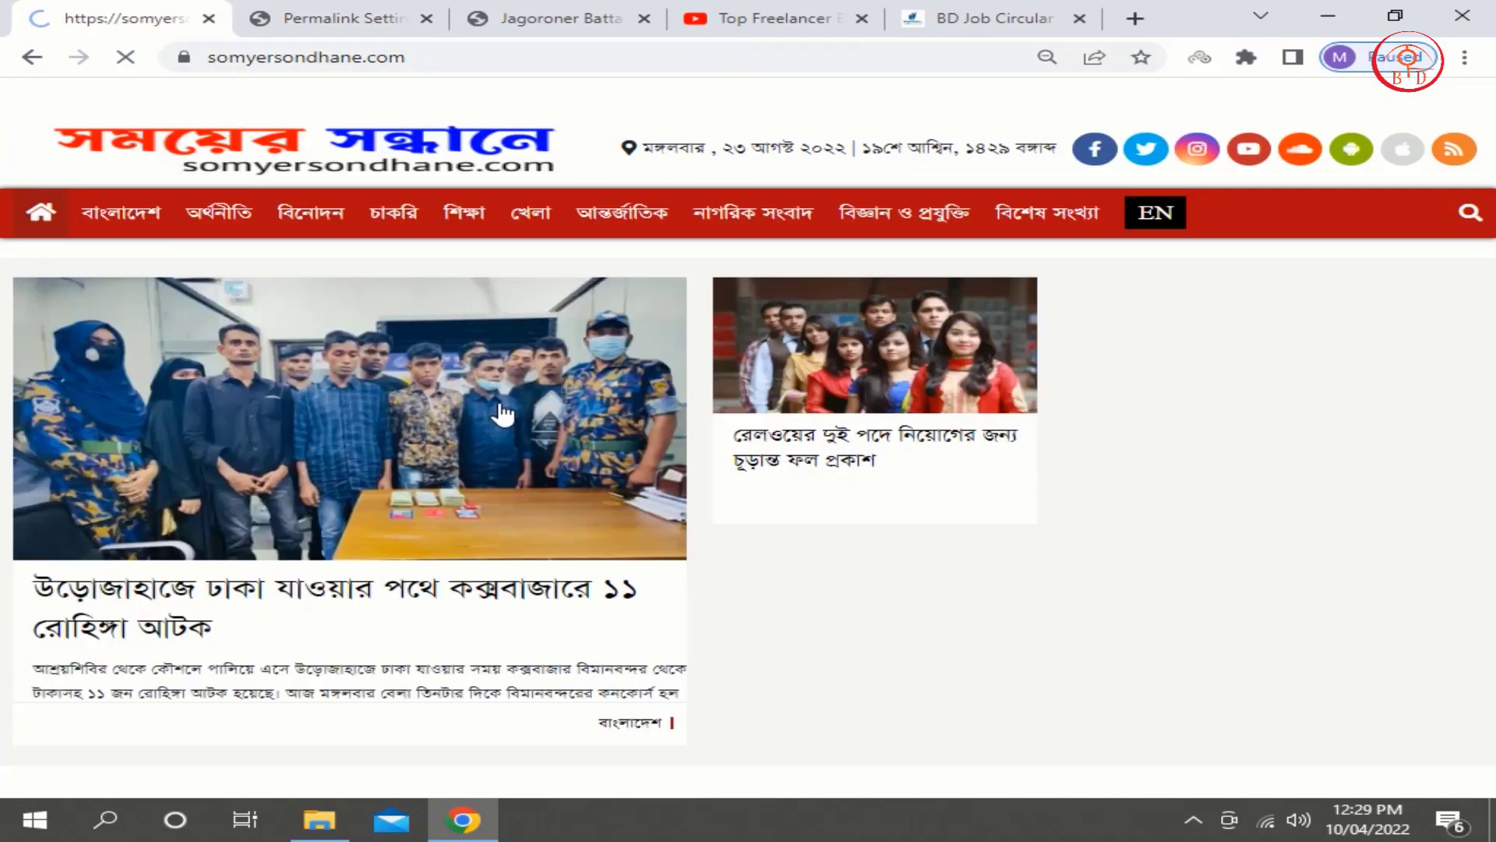